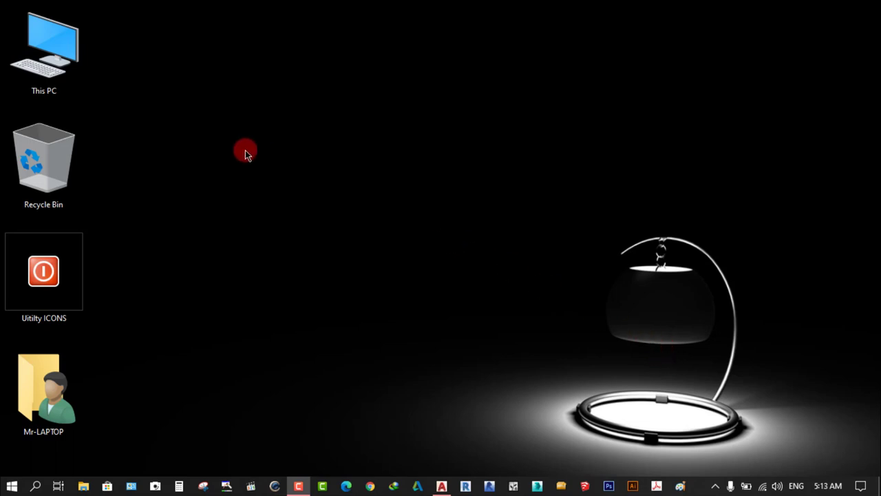
- Go from This PC through Local Disk (D:), 0- YouTube studio and the AutoCAD course folder into folder 10
{"action": "double_click", "coordinate": [51, 64]}
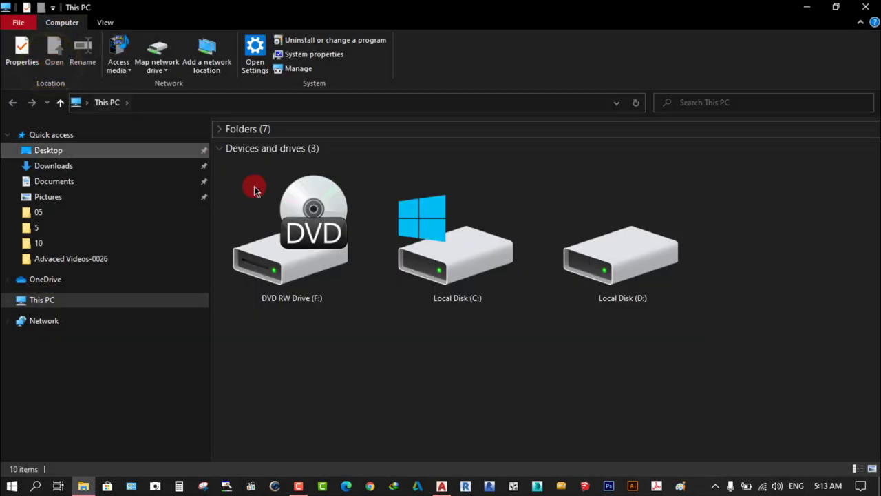
{"action": "double_click", "coordinate": [625, 256]}
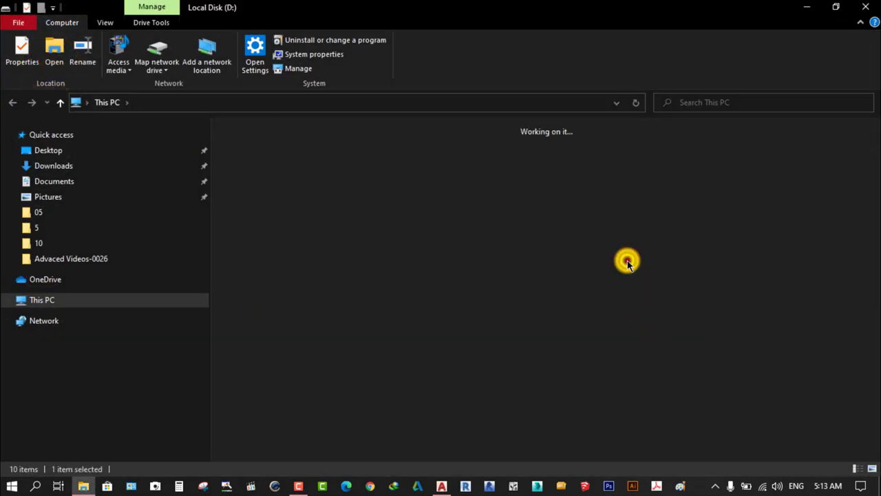
{"action": "double_click", "coordinate": [335, 158]}
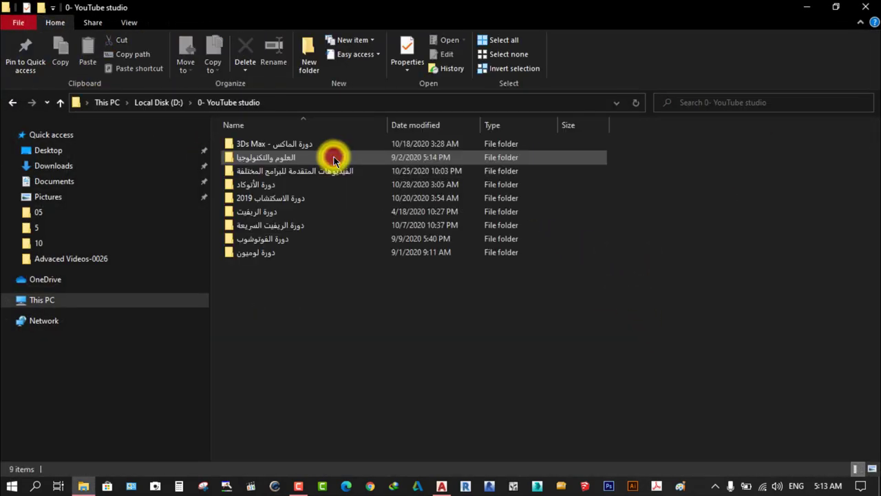
{"action": "left_click", "coordinate": [284, 182]}
{"action": "double_click", "coordinate": [285, 182]}
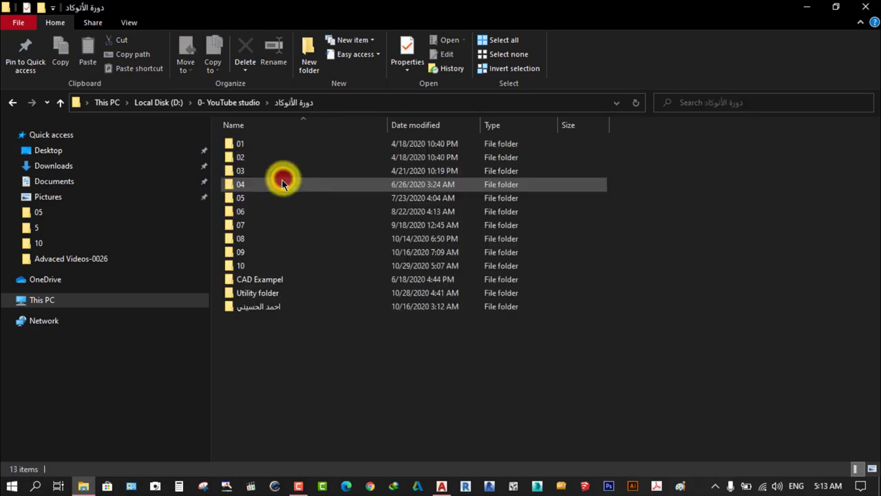
{"action": "double_click", "coordinate": [249, 266]}
{"action": "scroll", "coordinate": [456, 369], "scroll_direction": "up", "scroll_amount": 3, "text": "ctrl"}
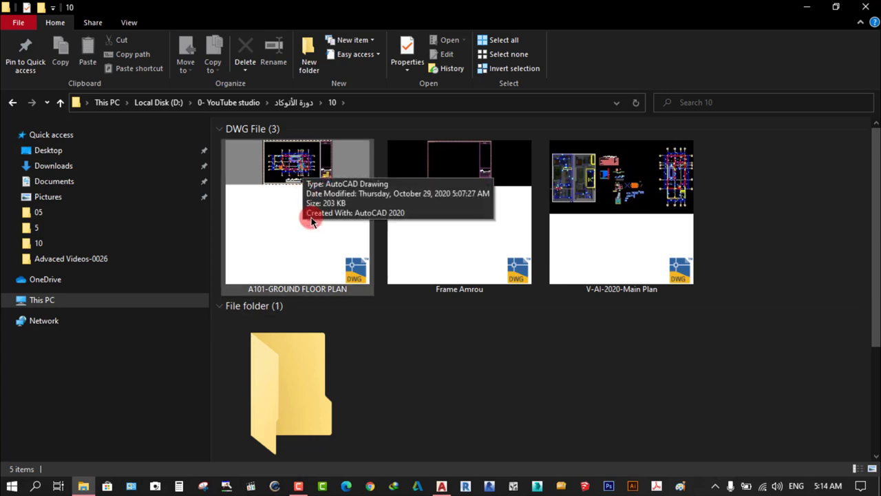
{"action": "mouse_move", "coordinate": [298, 212]}
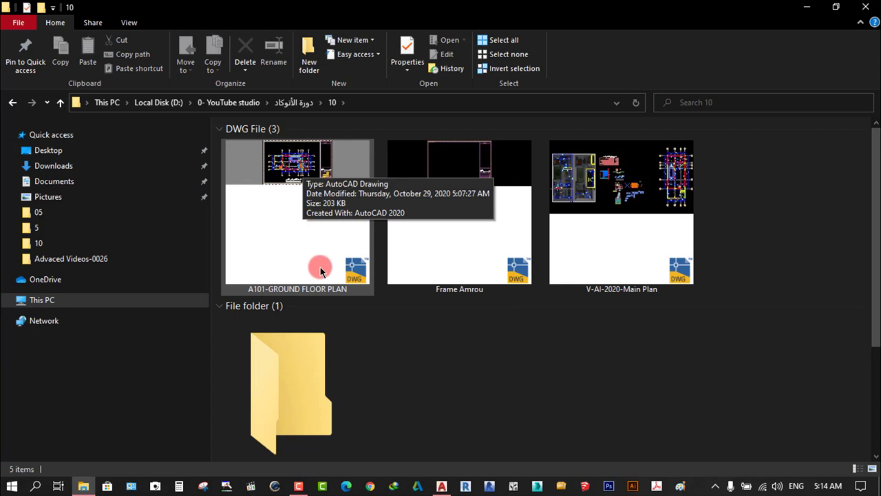
- Shrink folder 10's thumbnails to medium icons so the drawings, villa subfolder and JPG 01 fit
{"action": "scroll", "coordinate": [462, 396], "scroll_direction": "down", "scroll_amount": 1, "text": "ctrl"}
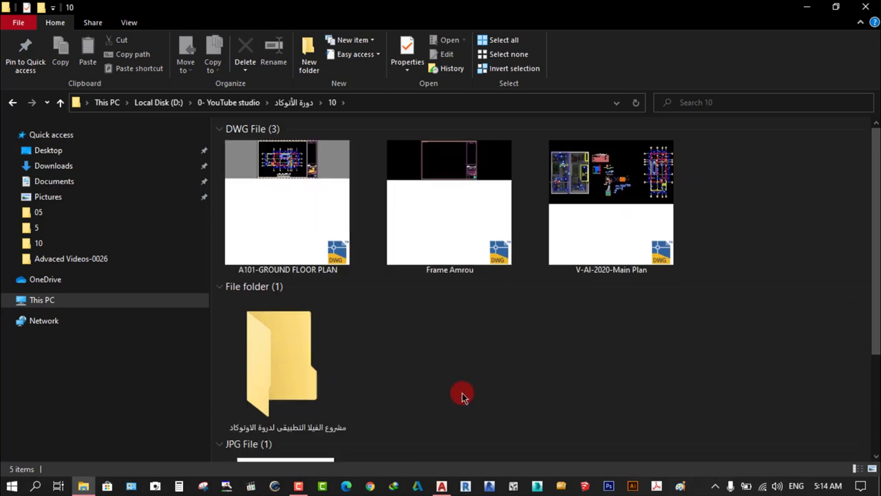
{"action": "scroll", "coordinate": [461, 395], "scroll_direction": "down", "scroll_amount": 1, "text": "ctrl"}
{"action": "scroll", "coordinate": [462, 396], "scroll_direction": "down", "scroll_amount": 1, "text": "ctrl"}
{"action": "scroll", "coordinate": [461, 395], "scroll_direction": "down", "scroll_amount": 1, "text": "ctrl"}
{"action": "scroll", "coordinate": [467, 416], "scroll_direction": "down", "scroll_amount": 1, "text": "ctrl"}
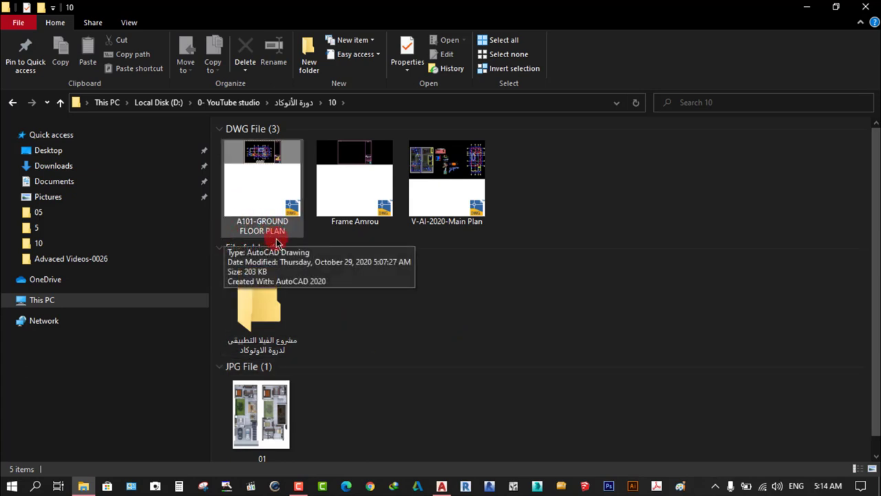
{"action": "left_click", "coordinate": [418, 307]}
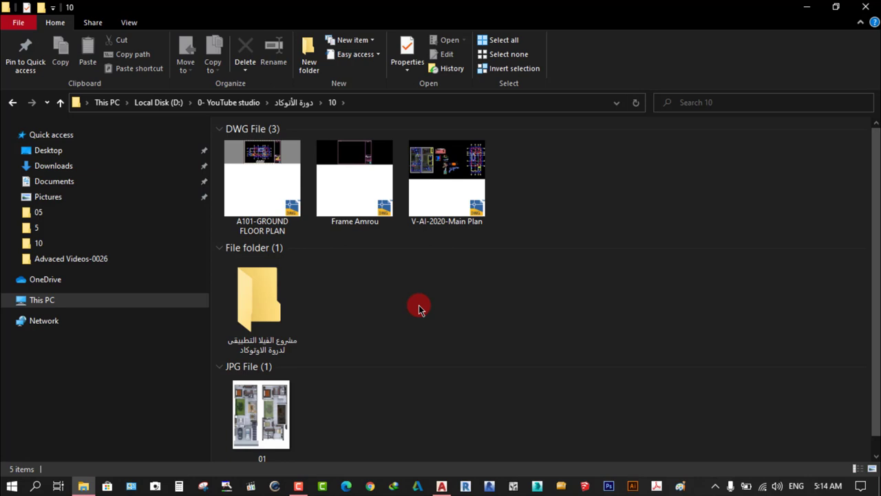
{"action": "left_click", "coordinate": [420, 303]}
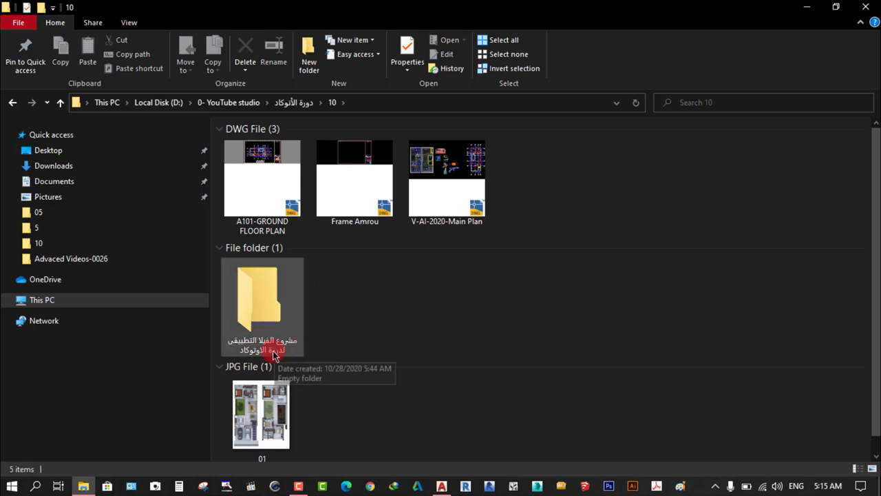
{"action": "left_click", "coordinate": [502, 298]}
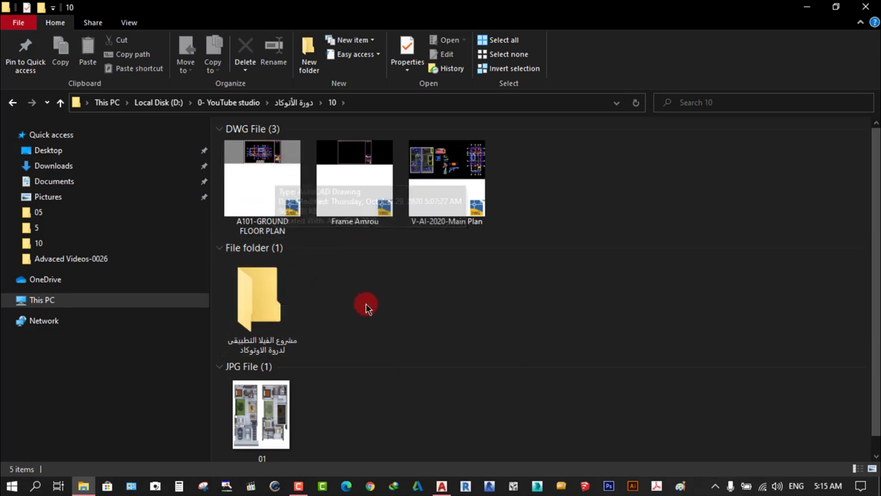
{"action": "left_click", "coordinate": [365, 306]}
- Drop the A101-GROUND FLOOR PLAN drawing onto the villa project subfolder, leaving Frame Amrou and V-AI-2020-Main Plan
{"action": "left_click_drag", "start_coordinate": [267, 164], "coordinate": [260, 308]}
{"action": "left_click", "coordinate": [379, 307]}
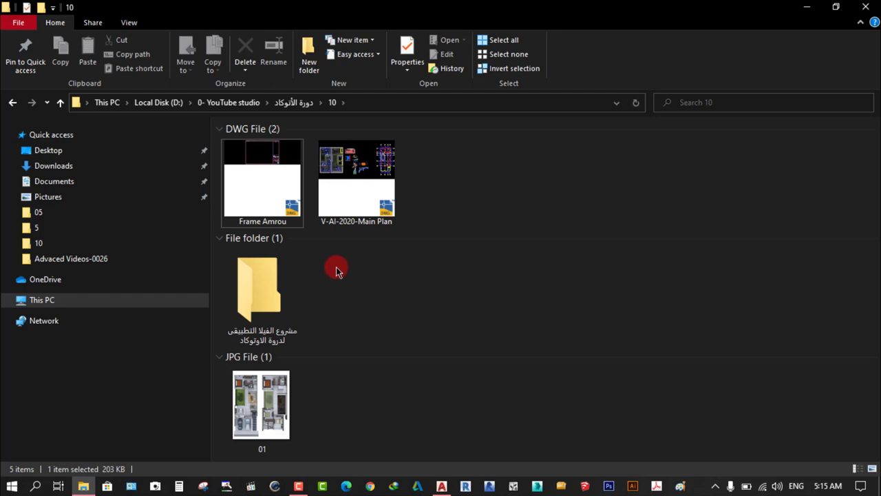
- Open the villa project folder containing the A101-GROUND FLOOR PLAN drawing
{"action": "double_click", "coordinate": [259, 283]}
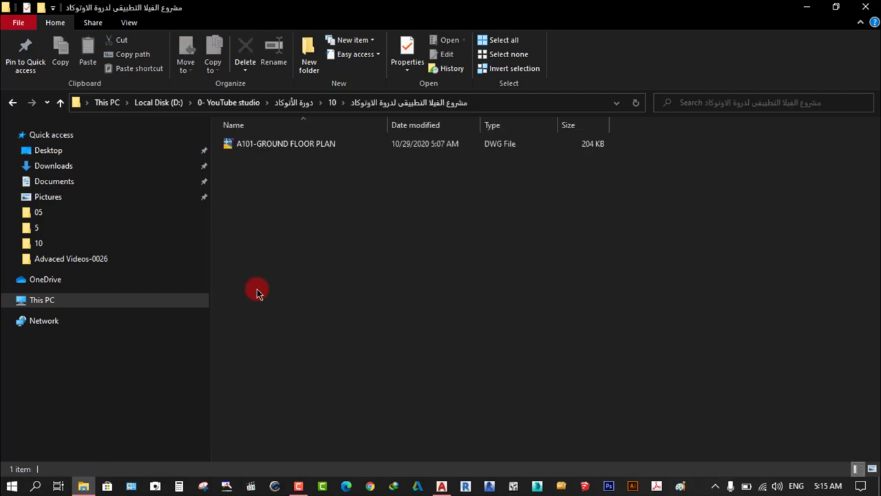
{"action": "left_click", "coordinate": [297, 232]}
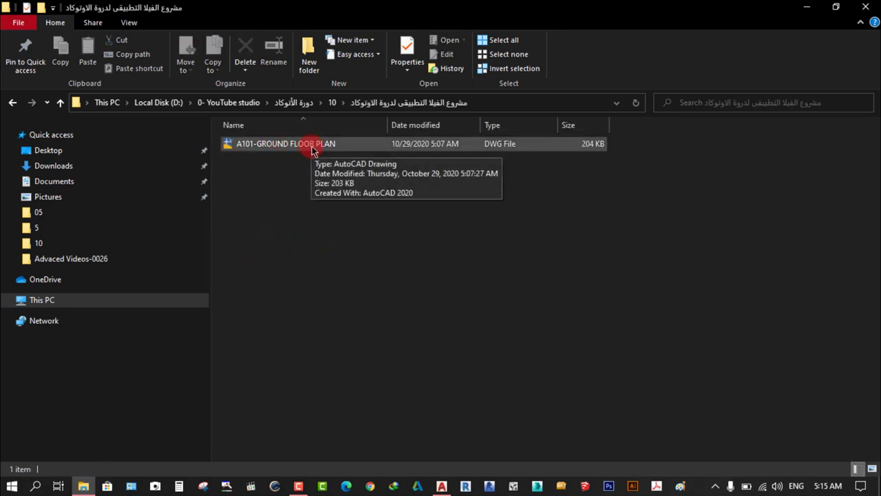
{"action": "left_click", "coordinate": [302, 213]}
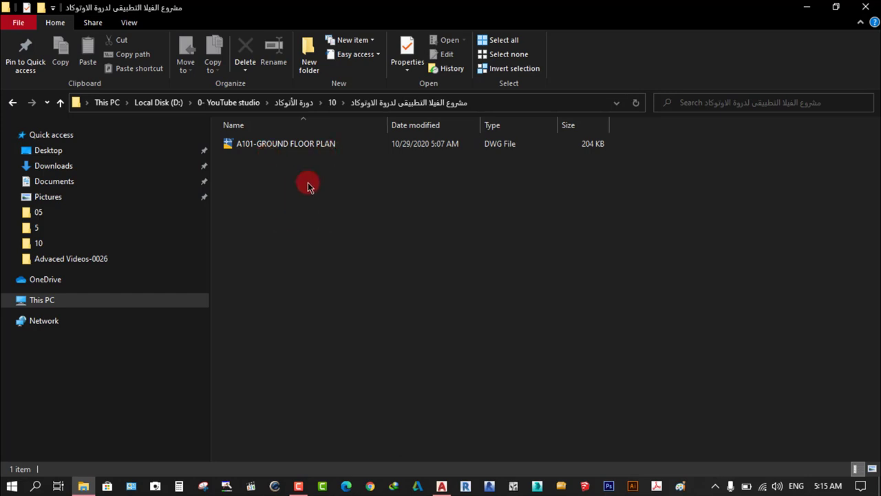
{"action": "left_click", "coordinate": [309, 271]}
- Create a new folder named '1- A' beside the ground floor plan drawing
{"action": "right_click", "coordinate": [318, 212]}
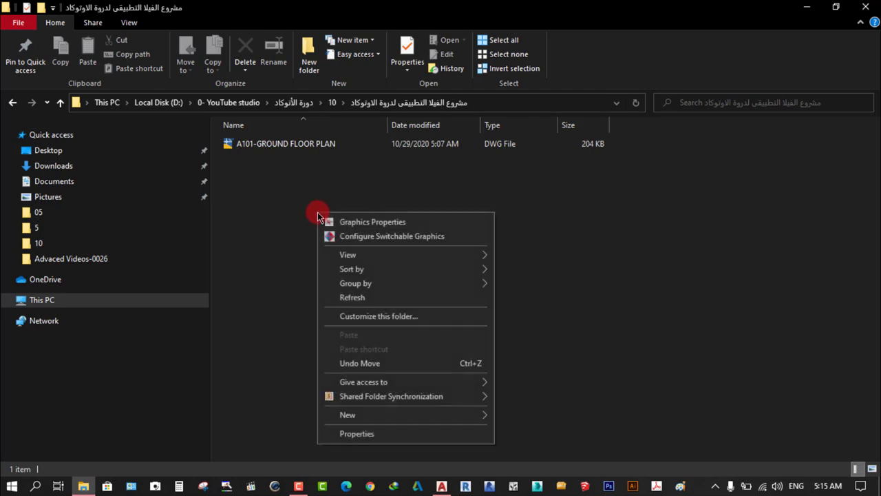
{"action": "mouse_move", "coordinate": [347, 414]}
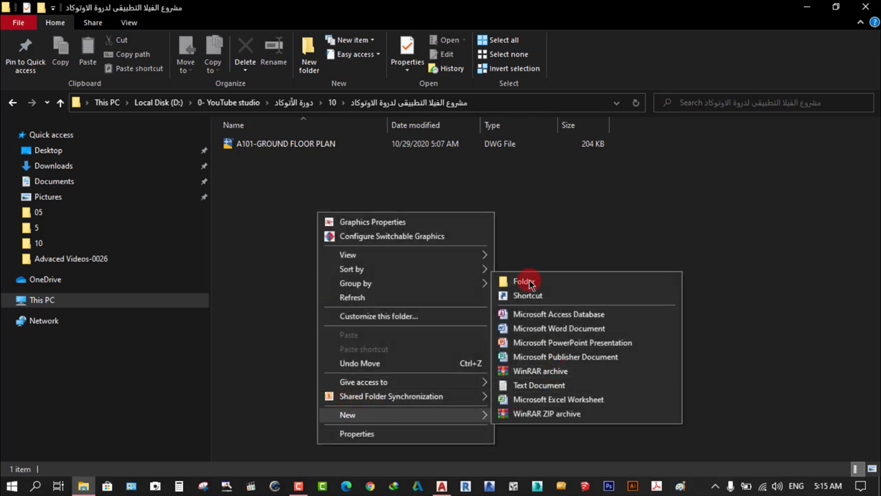
{"action": "left_click", "coordinate": [526, 279]}
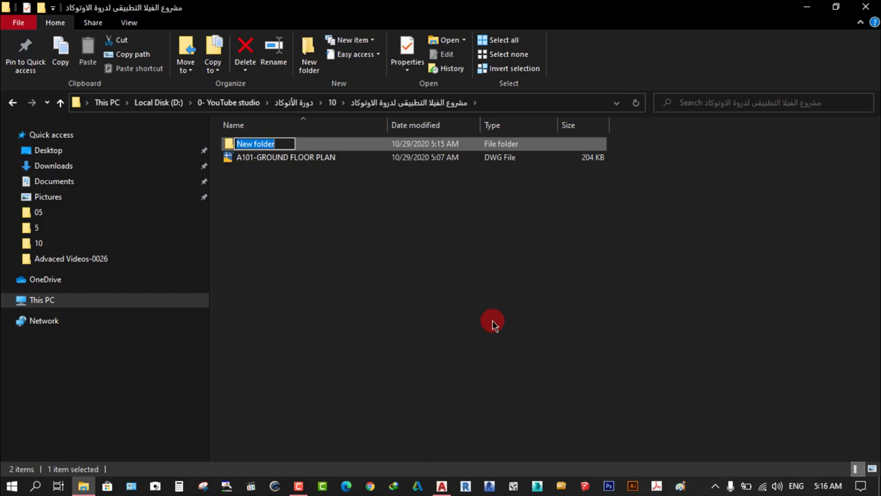
{"action": "type", "text": "1-"}
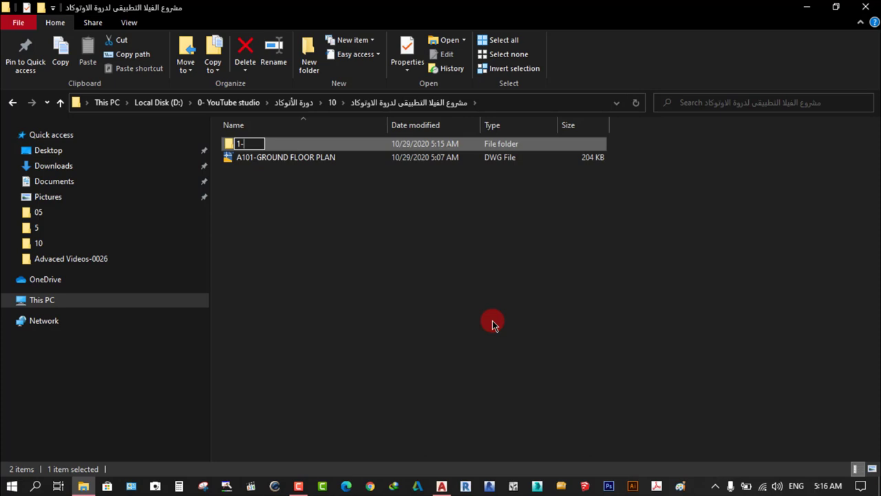
{"action": "type", "text": " A"}
{"action": "left_click", "coordinate": [428, 296]}
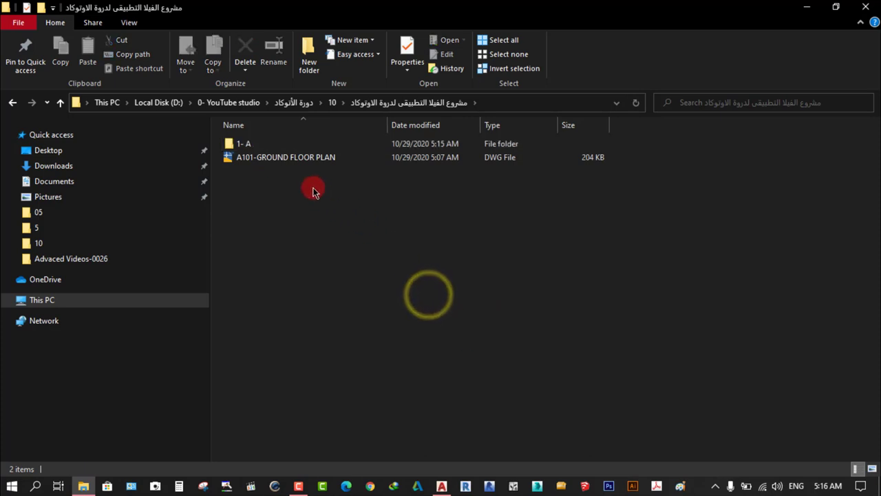
{"action": "left_click", "coordinate": [293, 241]}
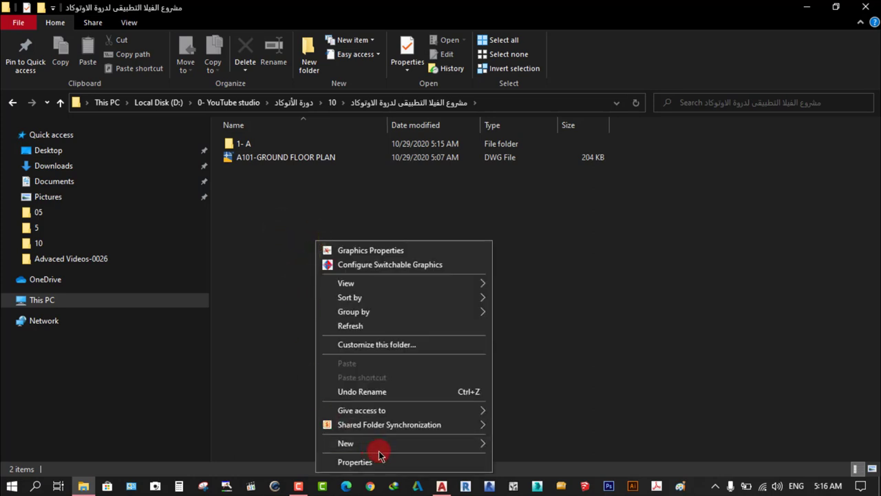
- Duplicate the 1- A folder and rename the copy '2- S'
{"action": "left_click", "coordinate": [252, 197]}
{"action": "left_click", "coordinate": [249, 145]}
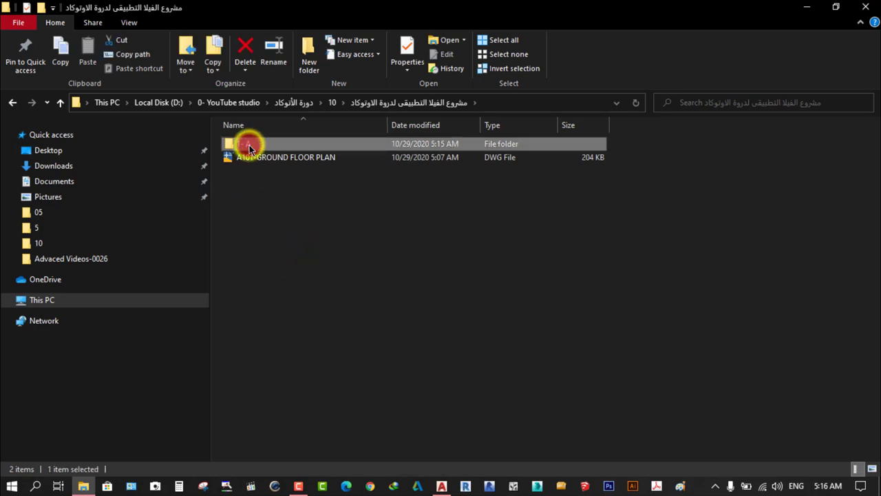
{"action": "left_click", "coordinate": [286, 238]}
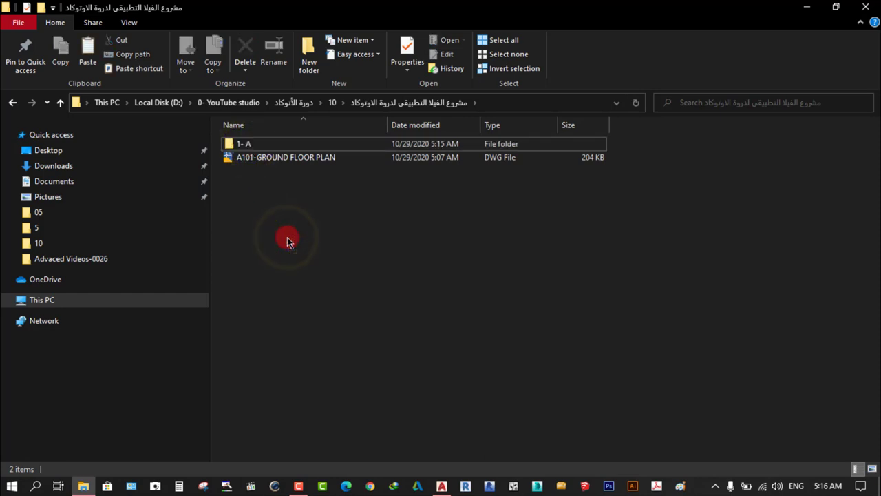
{"action": "key", "text": "ctrl+v"}
{"action": "key", "text": "F2"}
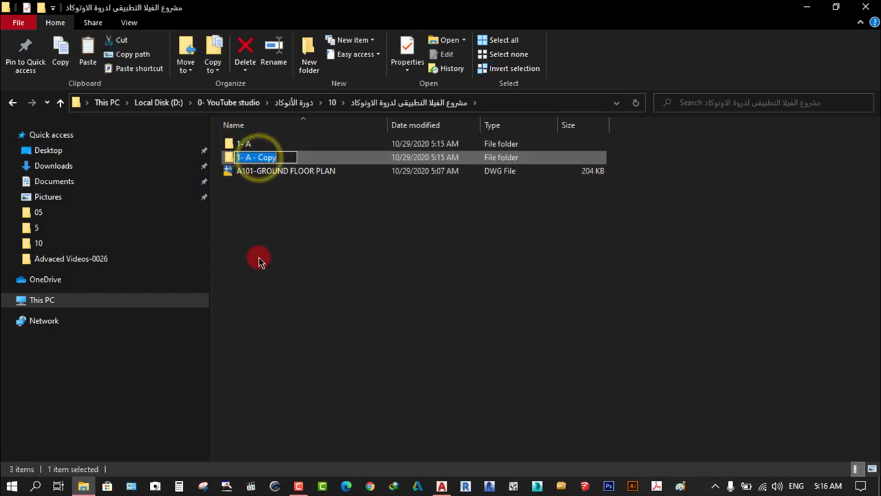
{"action": "type", "text": "2-"}
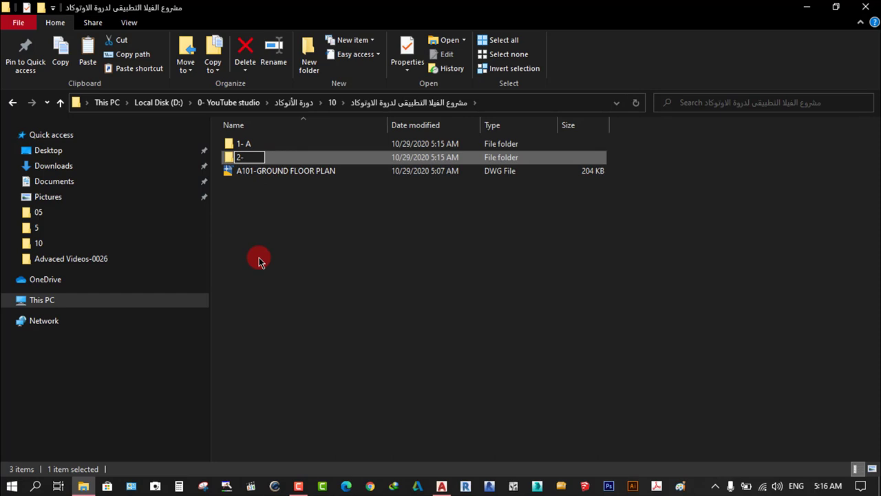
{"action": "type", "text": " S"}
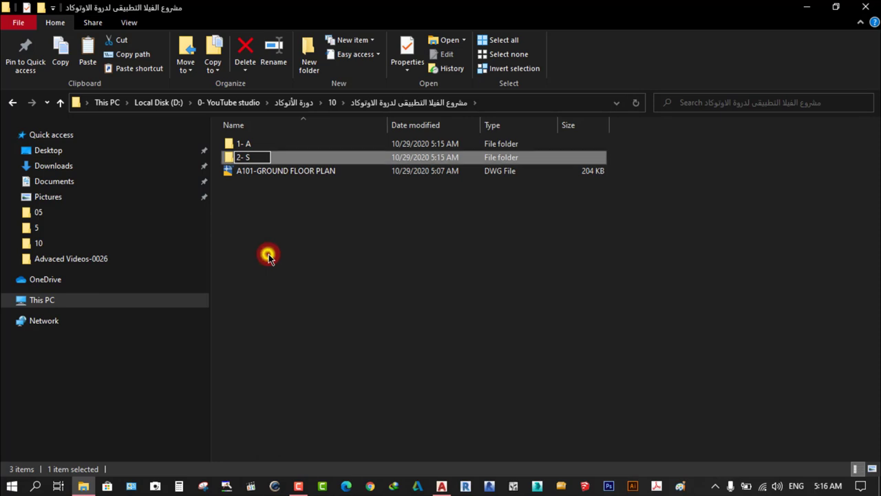
{"action": "left_click", "coordinate": [267, 254]}
- Paste another copy of 1- A and name it '3- F'
{"action": "key", "text": "ctrl+v"}
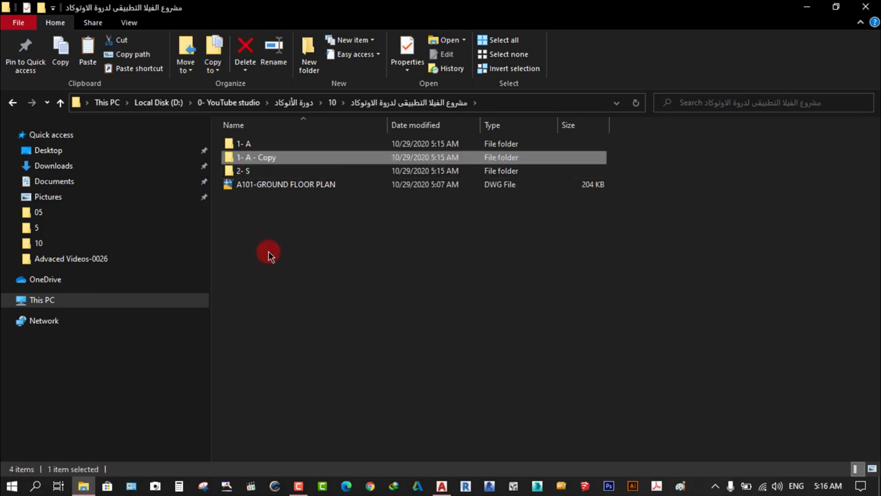
{"action": "left_click", "coordinate": [253, 158]}
{"action": "type", "text": "3- F"}
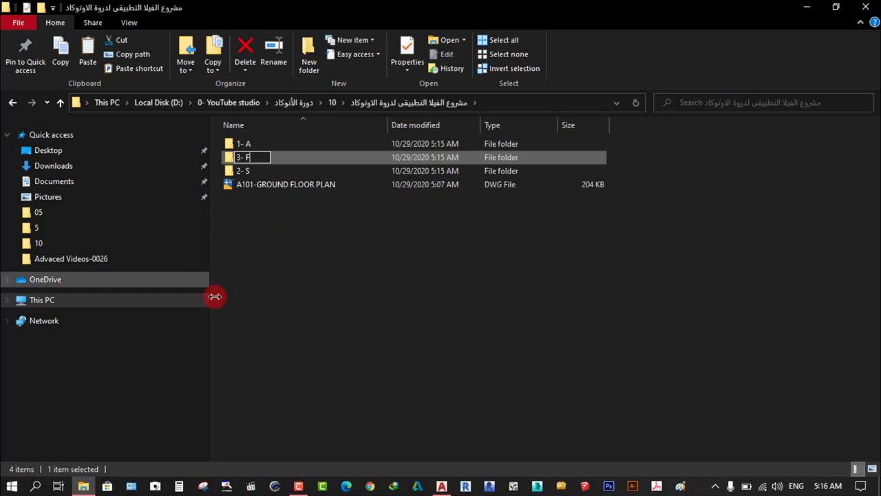
{"action": "left_click", "coordinate": [291, 306]}
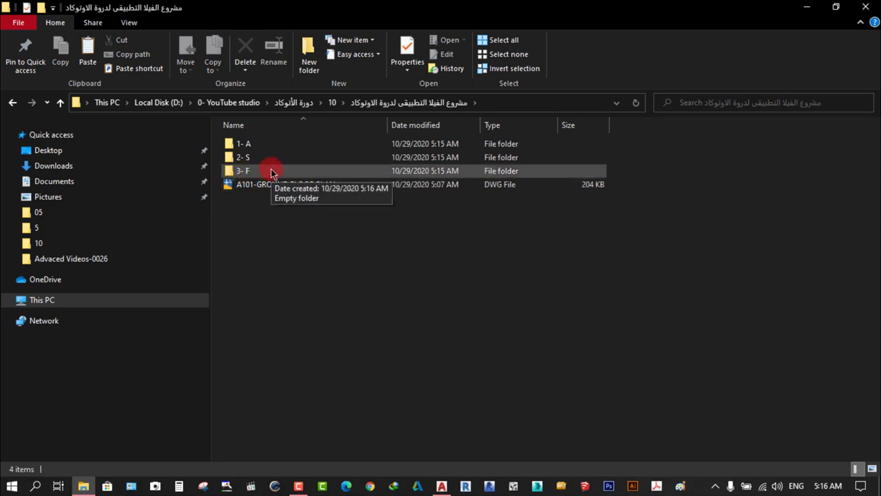
{"action": "left_click", "coordinate": [275, 171]}
{"action": "left_click", "coordinate": [270, 253]}
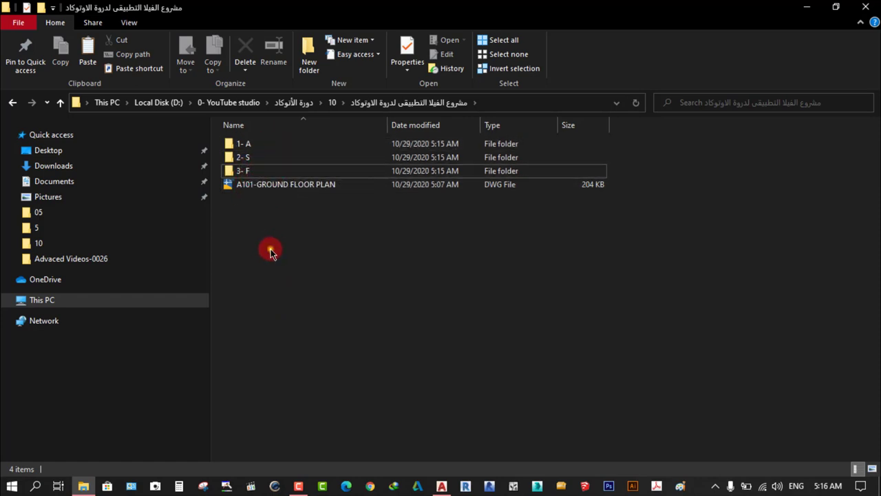
- Paste a third copy of 1- A and name it '4-C'
{"action": "key", "text": "ctrl+v"}
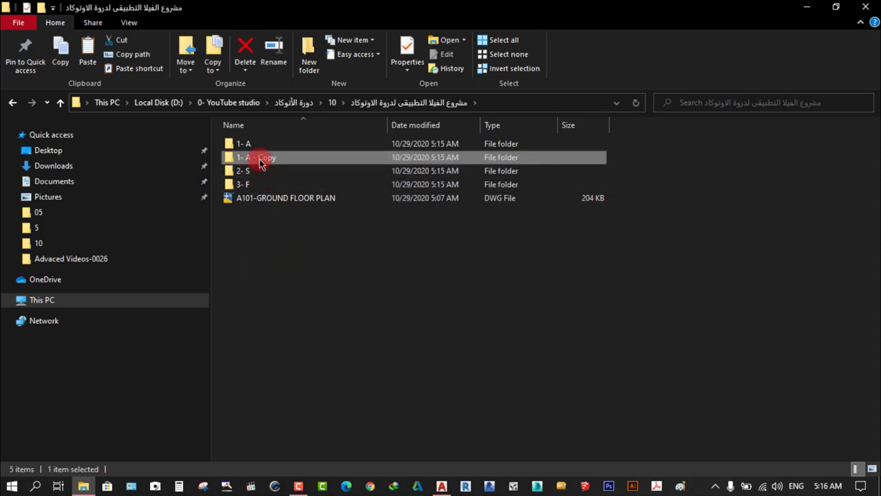
{"action": "left_click", "coordinate": [260, 158]}
{"action": "type", "text": "4-C"}
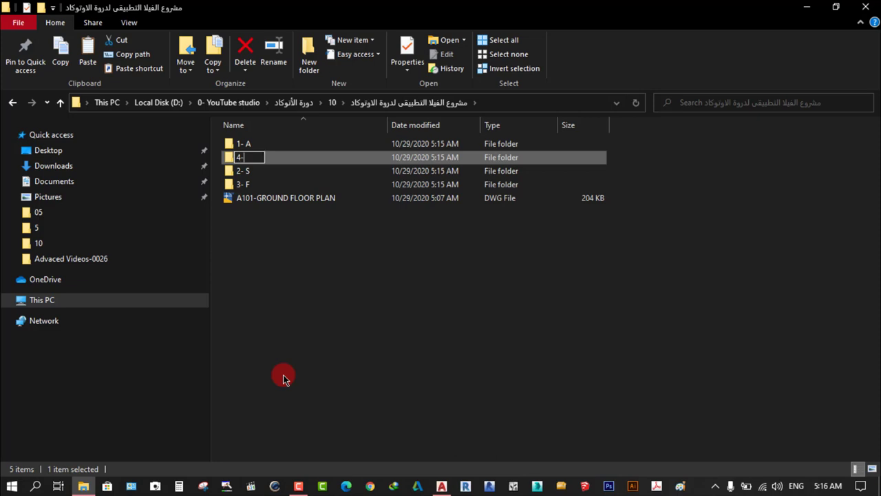
{"action": "left_click", "coordinate": [275, 321]}
{"action": "left_click", "coordinate": [292, 316]}
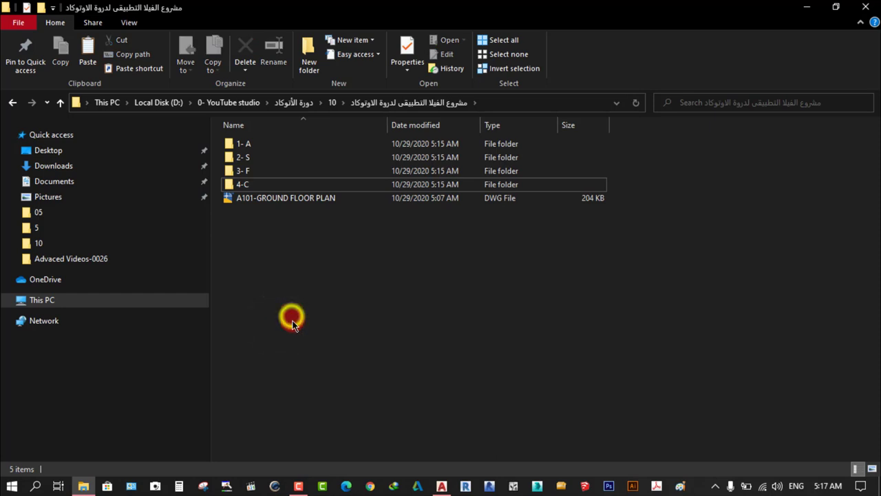
{"action": "left_click", "coordinate": [13, 101]}
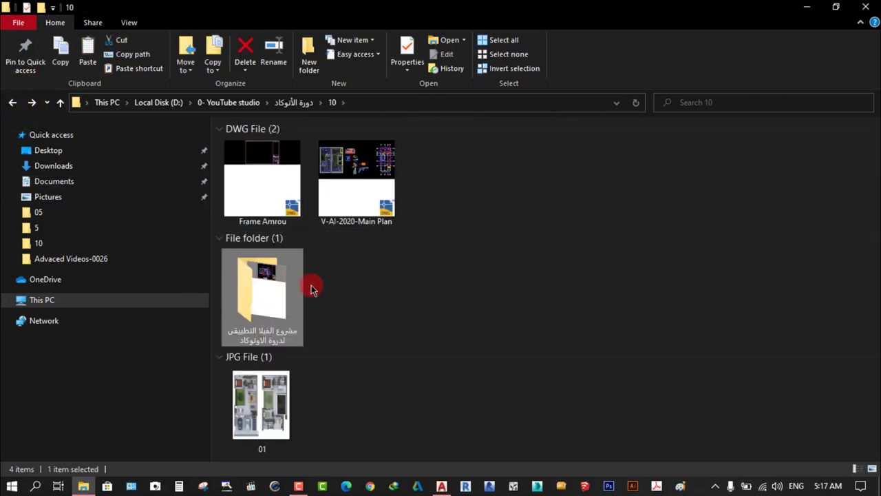
{"action": "double_click", "coordinate": [264, 297]}
{"action": "left_click", "coordinate": [264, 143]}
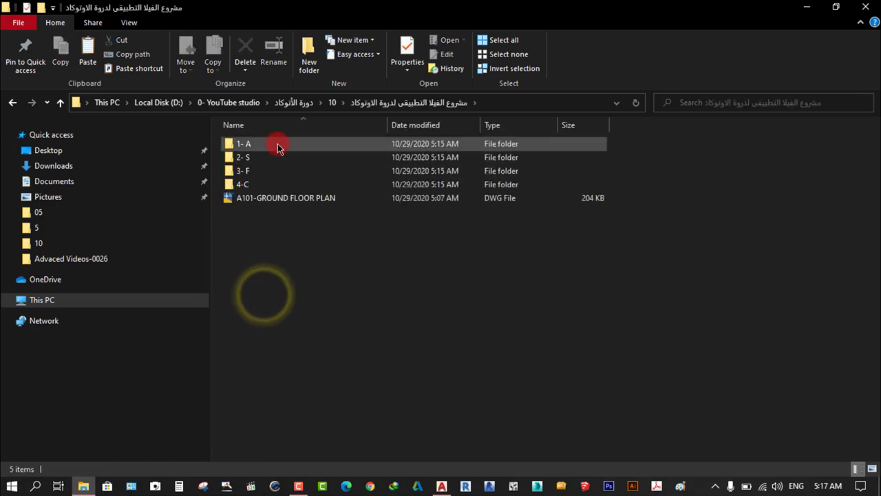
{"action": "left_click", "coordinate": [262, 155]}
{"action": "left_click", "coordinate": [258, 172]}
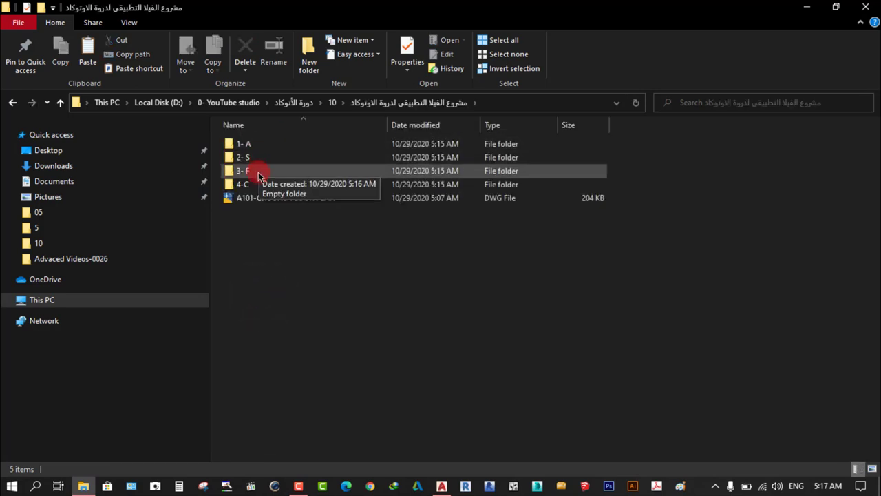
{"action": "left_click", "coordinate": [254, 183]}
{"action": "left_click", "coordinate": [276, 246]}
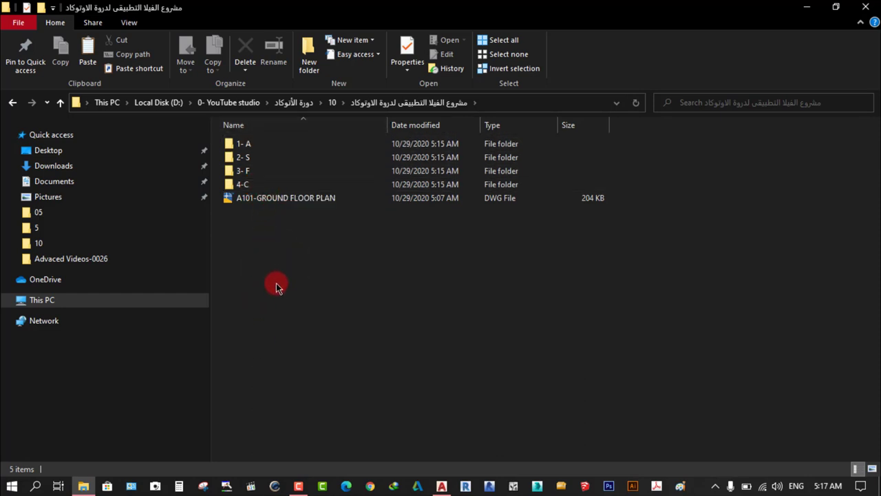
{"action": "left_click", "coordinate": [276, 199]}
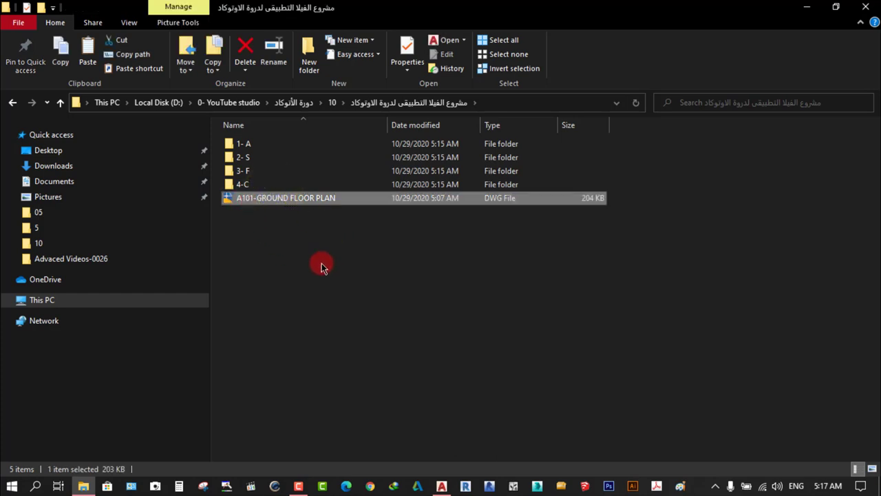
{"action": "left_click", "coordinate": [279, 250]}
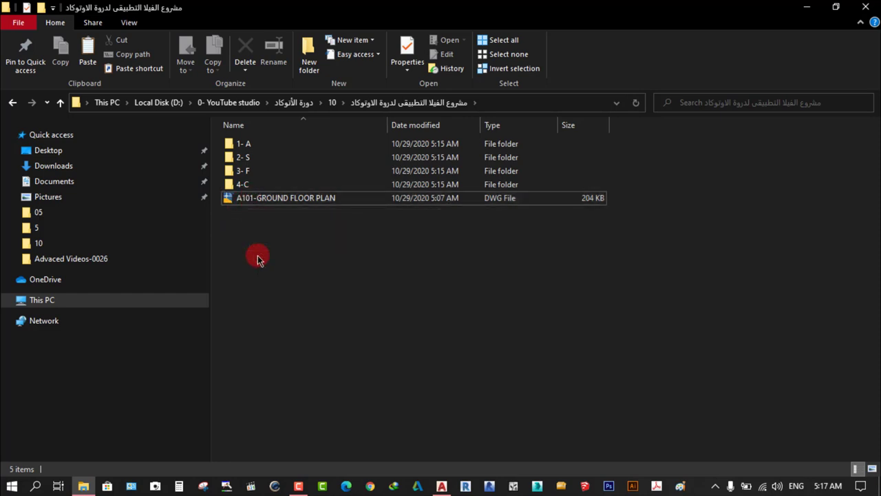
{"action": "left_click", "coordinate": [258, 255]}
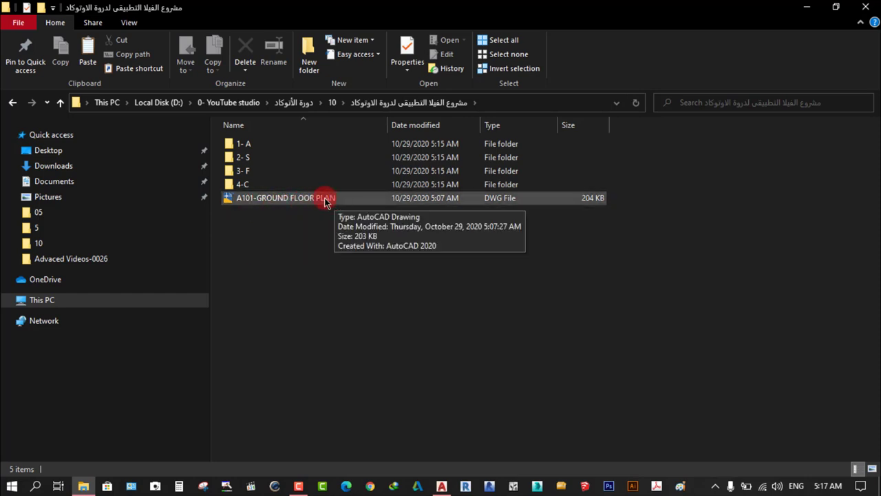
{"action": "left_click", "coordinate": [315, 288]}
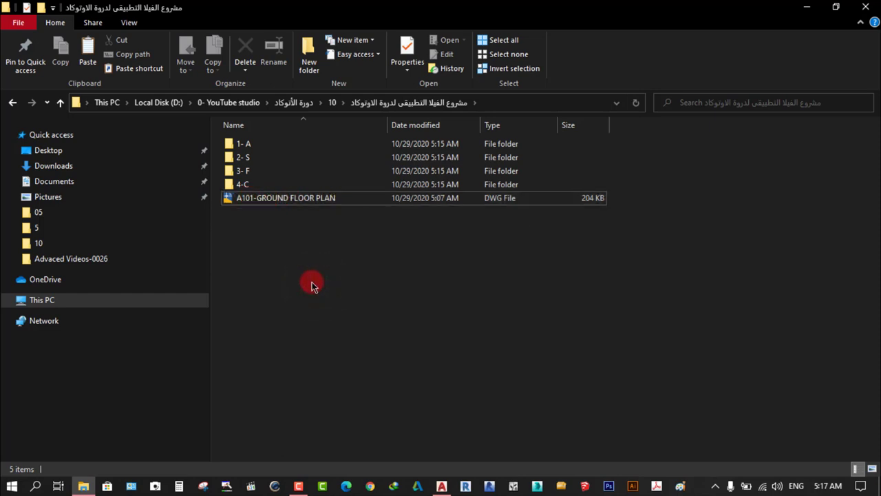
{"action": "left_click", "coordinate": [280, 197]}
{"action": "left_click", "coordinate": [289, 255]}
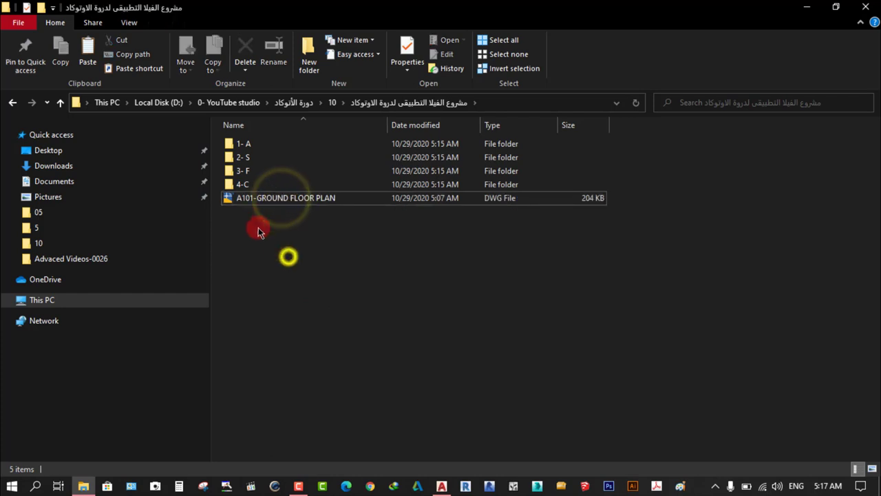
- Put A101-GROUND FLOOR PLAN.dwg into folder 1- A, open it, widen the Name column, drag the plan toward AutoCAD
{"action": "left_click_drag", "start_coordinate": [278, 201], "coordinate": [288, 146]}
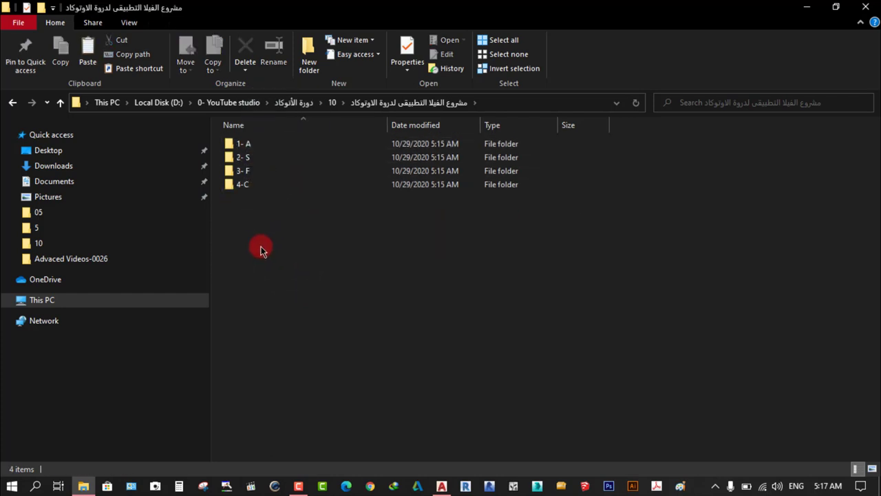
{"action": "double_click", "coordinate": [249, 145]}
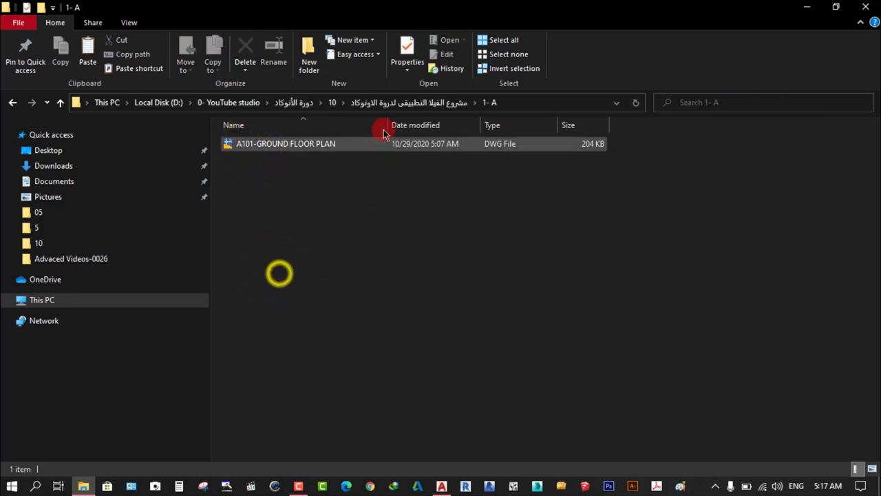
{"action": "left_click_drag", "start_coordinate": [388, 125], "coordinate": [416, 124]}
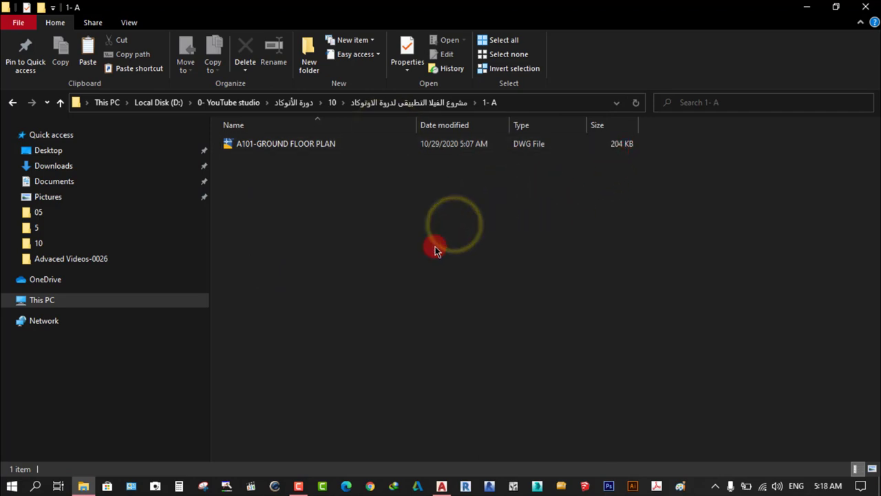
{"action": "left_click", "coordinate": [327, 240]}
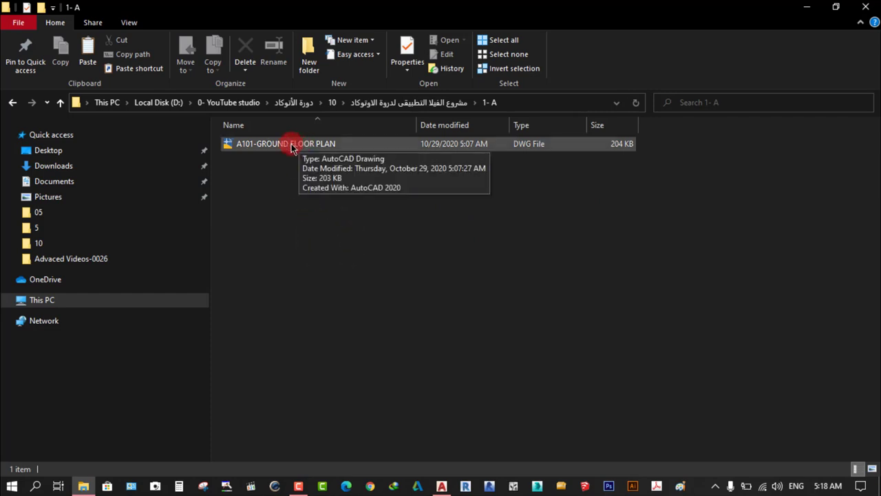
{"action": "left_click", "coordinate": [326, 230]}
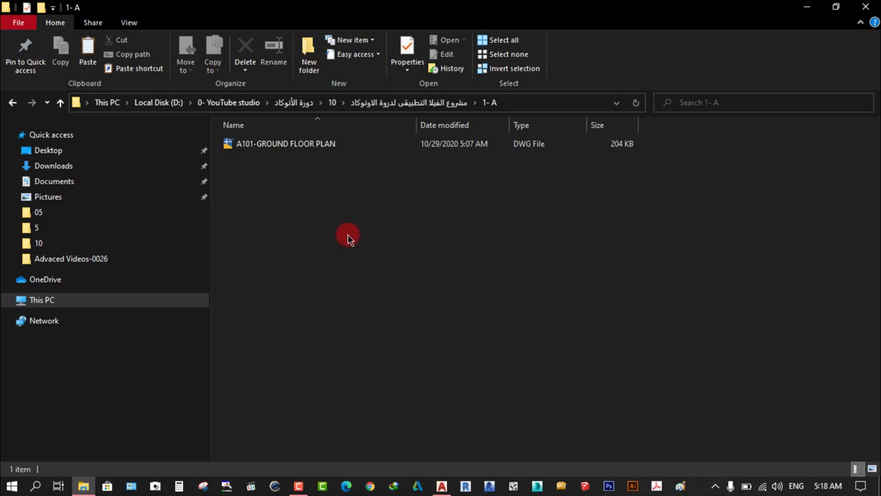
{"action": "mouse_move", "coordinate": [286, 144]}
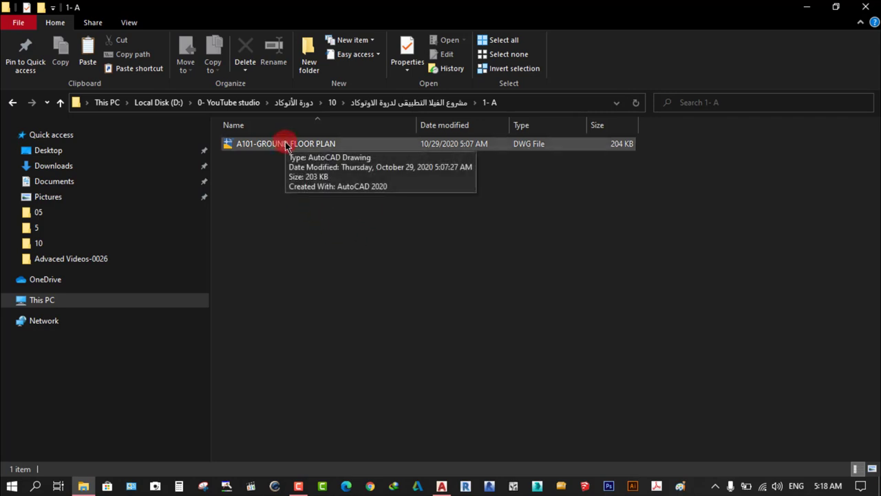
{"action": "left_click_drag", "start_coordinate": [285, 146], "coordinate": [466, 440]}
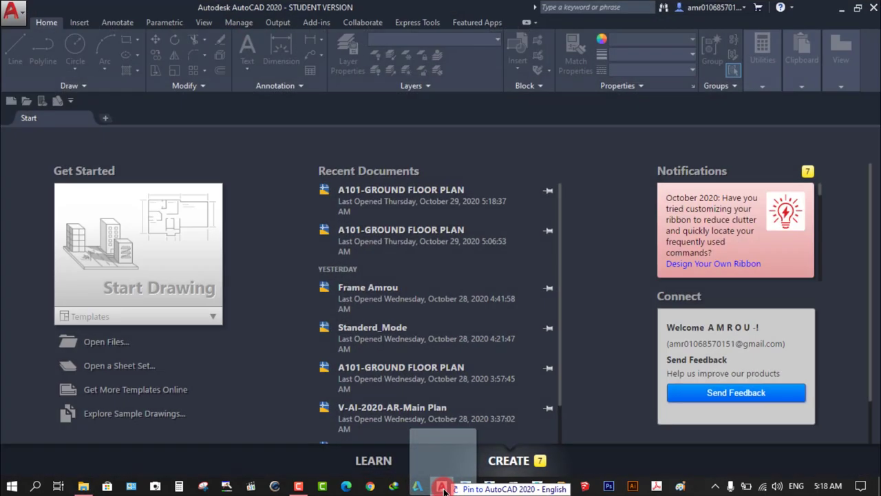
- Open A101-GROUND FLOOR PLAN in AutoCAD and zoom around its A3 layout sheet
{"action": "left_click_drag", "start_coordinate": [466, 437], "coordinate": [603, 256]}
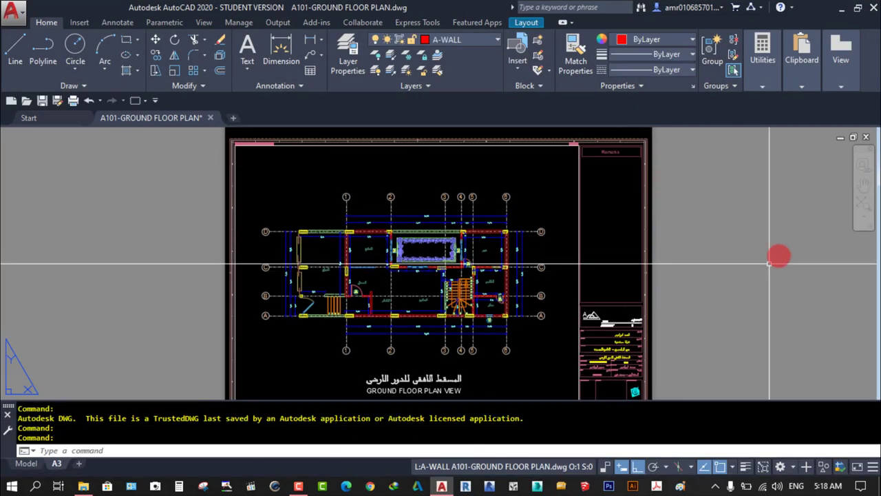
{"action": "middle_click", "coordinate": [769, 263]}
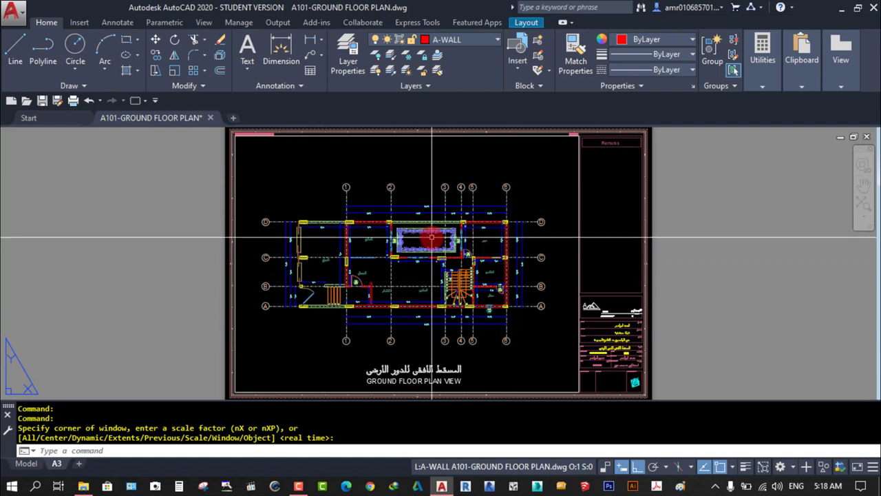
{"action": "scroll", "coordinate": [443, 389], "scroll_direction": "up", "scroll_amount": 4}
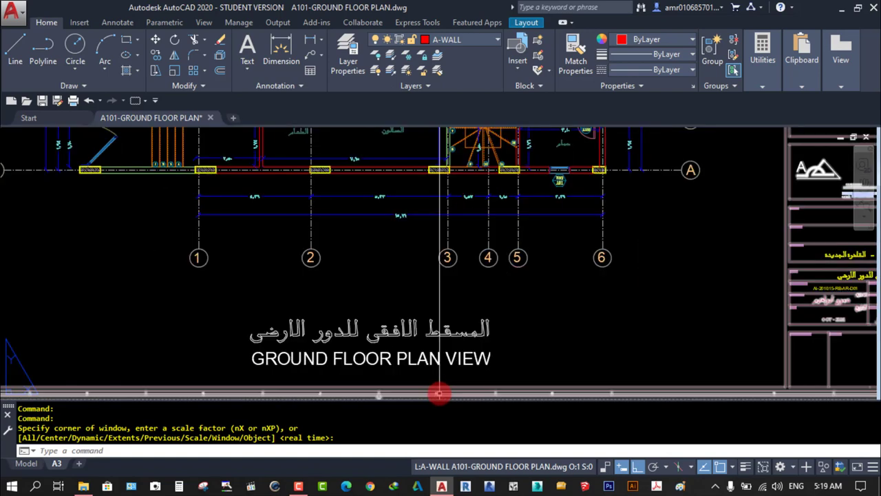
{"action": "scroll", "coordinate": [413, 323], "scroll_direction": "down", "scroll_amount": 4}
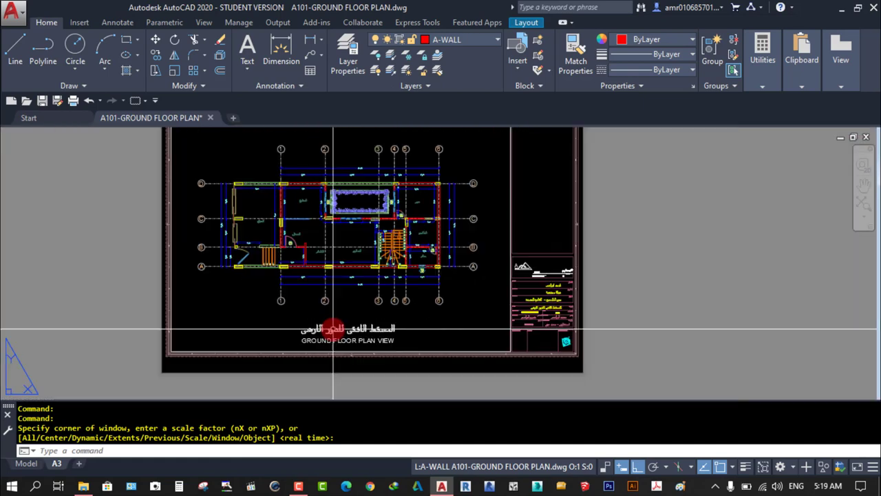
{"action": "middle_click_drag", "start_coordinate": [426, 295], "coordinate": [481, 292]}
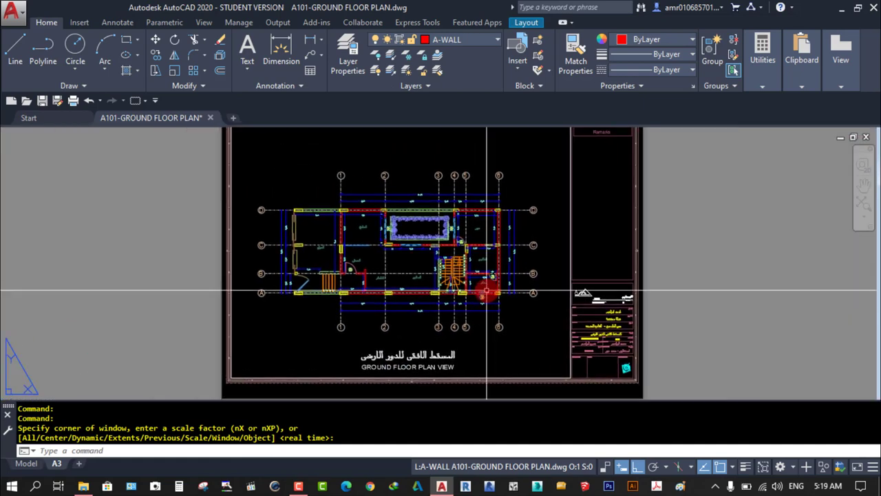
{"action": "scroll", "coordinate": [531, 295], "scroll_direction": "down", "scroll_amount": 2}
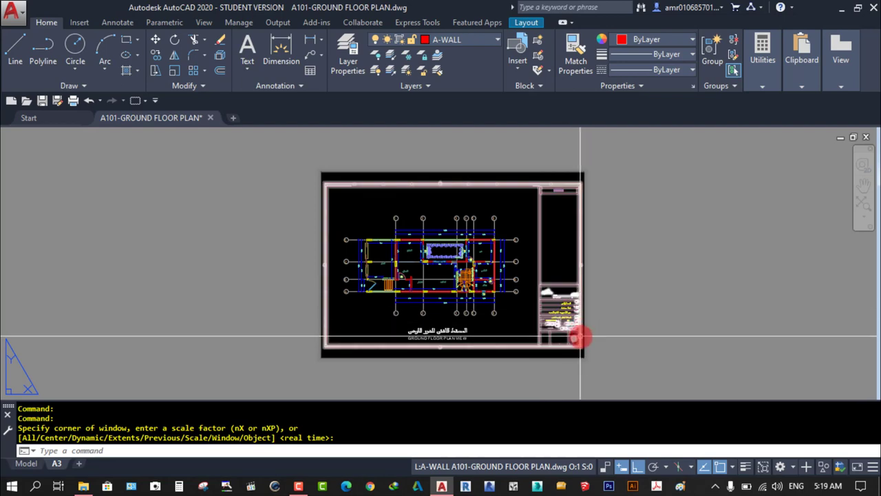
{"action": "scroll", "coordinate": [579, 337], "scroll_direction": "up", "scroll_amount": 8}
{"action": "scroll", "coordinate": [576, 246], "scroll_direction": "down", "scroll_amount": 2}
{"action": "scroll", "coordinate": [571, 275], "scroll_direction": "down", "scroll_amount": 2}
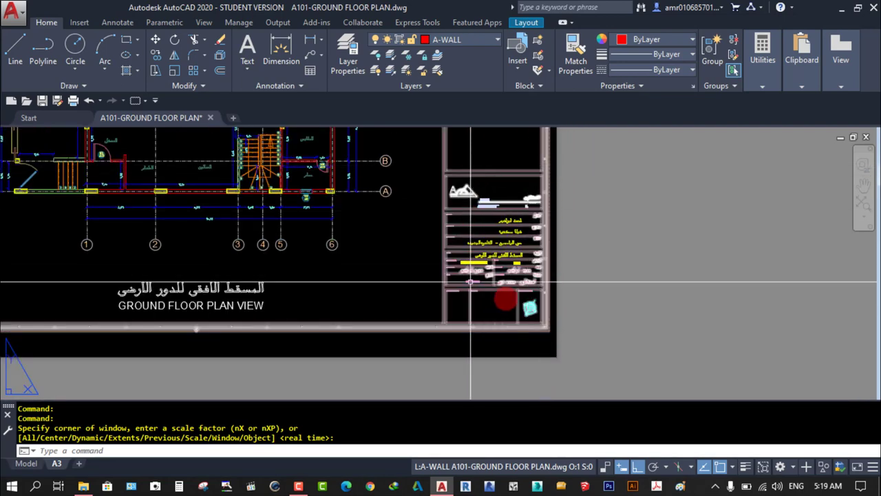
{"action": "scroll", "coordinate": [482, 244], "scroll_direction": "up", "scroll_amount": 2}
{"action": "scroll", "coordinate": [508, 263], "scroll_direction": "down", "scroll_amount": 4}
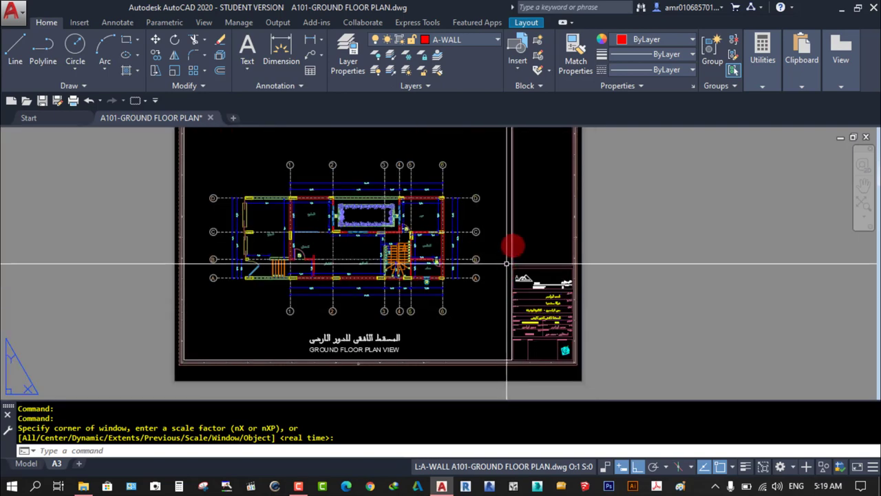
- Shift the layout viewport's plan view and fit the whole A3 sheet in the window
{"action": "left_click", "coordinate": [513, 226]}
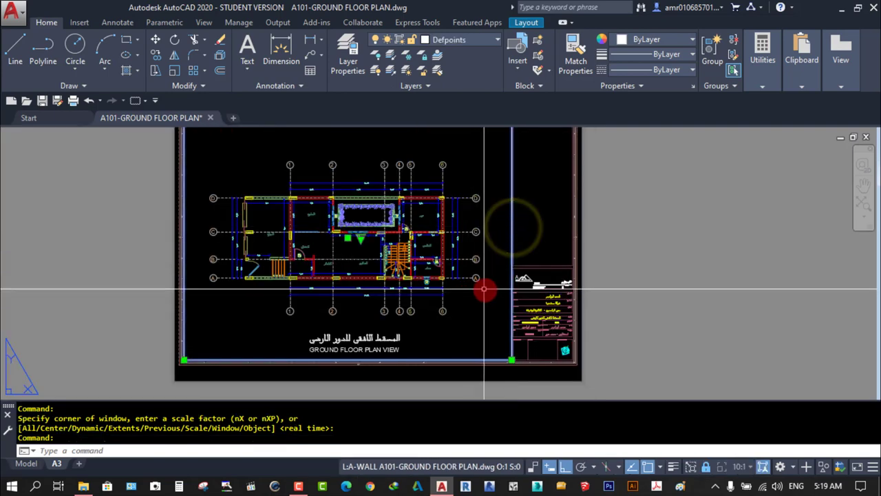
{"action": "middle_click_drag", "start_coordinate": [484, 290], "coordinate": [606, 319]}
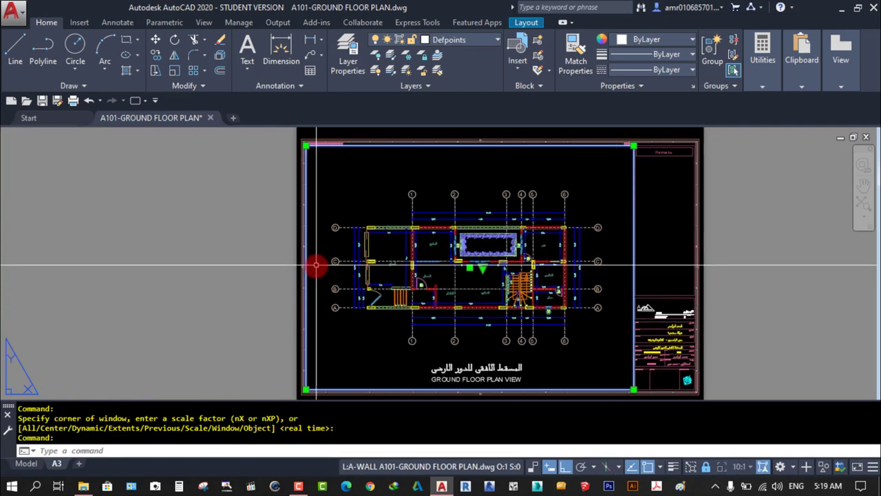
{"action": "key", "text": "Escape"}
{"action": "middle_click_drag", "start_coordinate": [590, 282], "coordinate": [544, 266]}
{"action": "scroll", "coordinate": [564, 306], "scroll_direction": "up", "scroll_amount": 2}
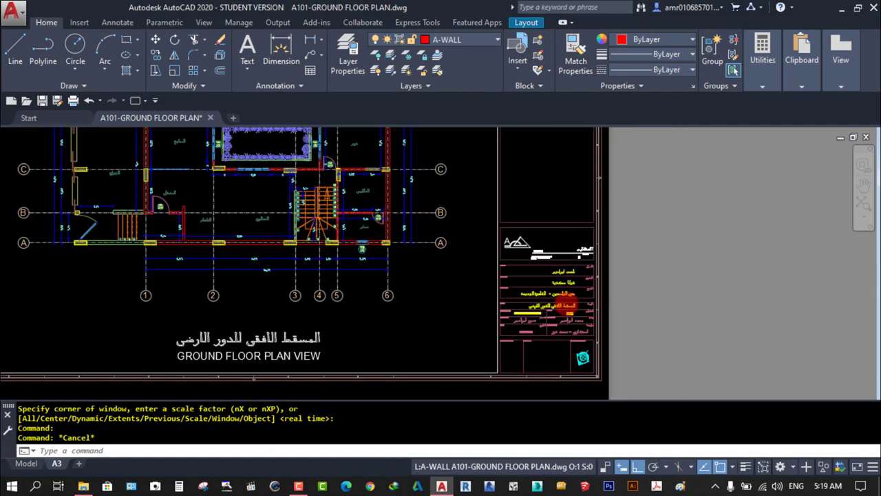
{"action": "scroll", "coordinate": [564, 307], "scroll_direction": "up", "scroll_amount": 5}
{"action": "scroll", "coordinate": [566, 360], "scroll_direction": "up", "scroll_amount": 2}
{"action": "scroll", "coordinate": [564, 247], "scroll_direction": "down", "scroll_amount": 1}
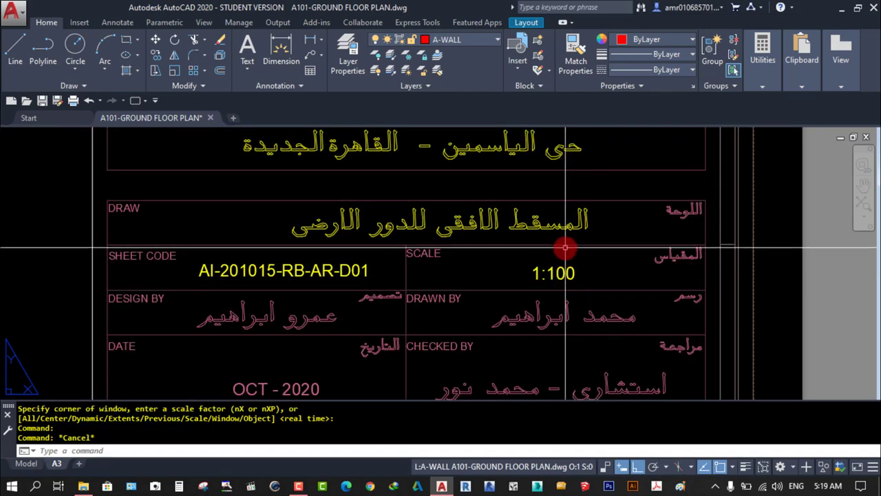
{"action": "scroll", "coordinate": [565, 246], "scroll_direction": "down", "scroll_amount": 3}
{"action": "scroll", "coordinate": [605, 294], "scroll_direction": "up", "scroll_amount": 4}
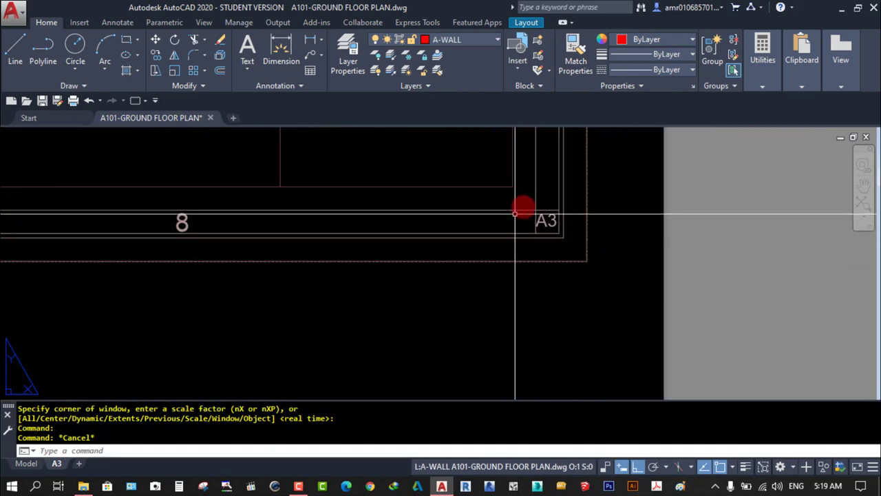
{"action": "scroll", "coordinate": [574, 304], "scroll_direction": "down", "scroll_amount": 2}
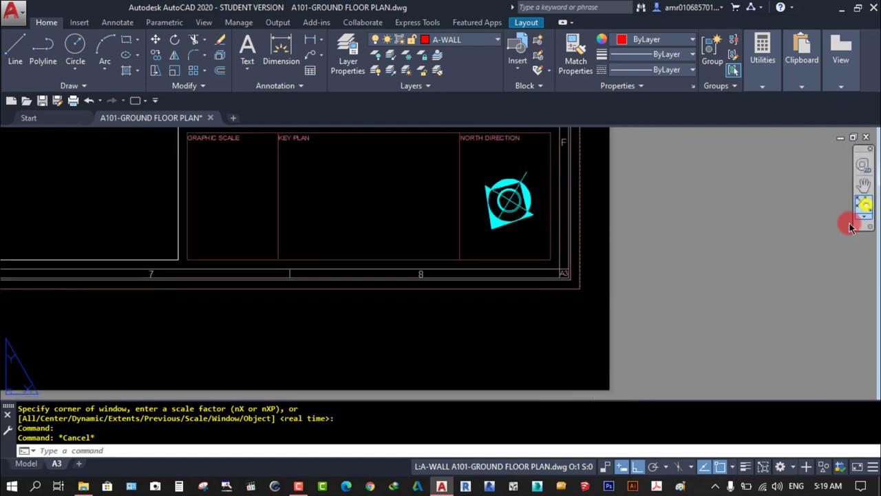
{"action": "left_click", "coordinate": [864, 204]}
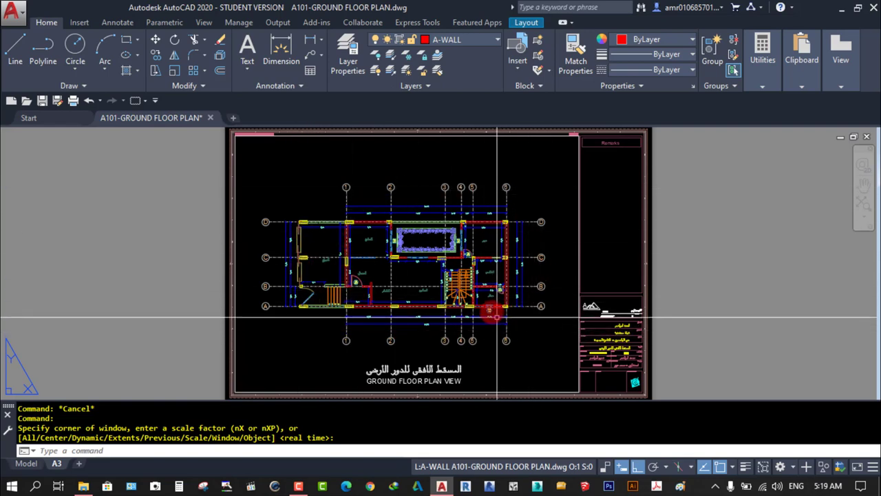
- Refit the A3 sheet to the window, then switch from the layout to Model space
{"action": "middle_click_drag", "start_coordinate": [446, 320], "coordinate": [487, 297]}
{"action": "scroll", "coordinate": [487, 298], "scroll_direction": "down", "scroll_amount": 4}
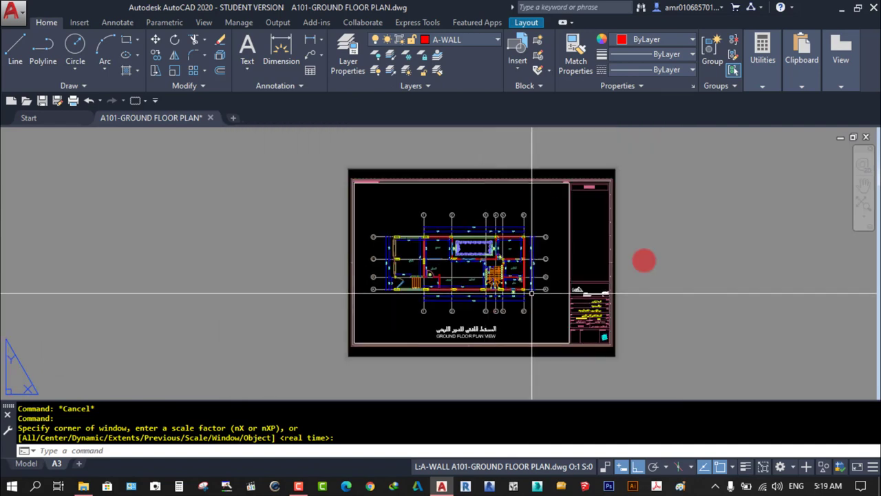
{"action": "left_click", "coordinate": [861, 204]}
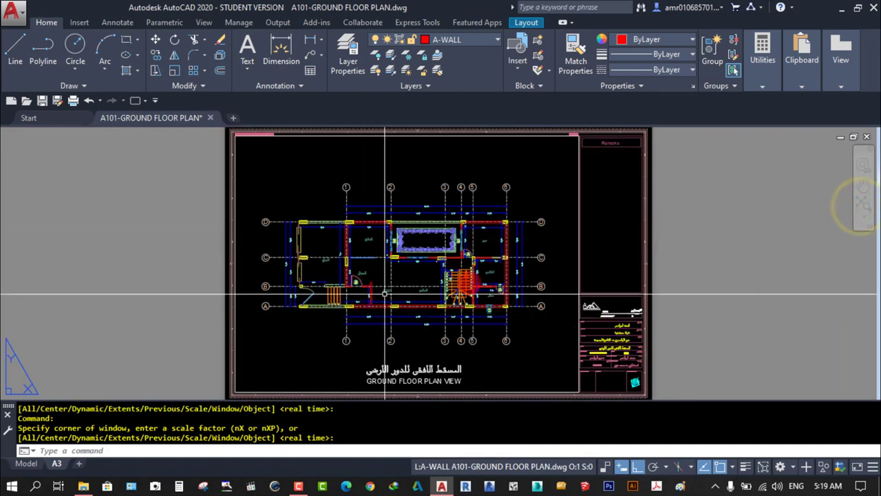
{"action": "left_click", "coordinate": [709, 240]}
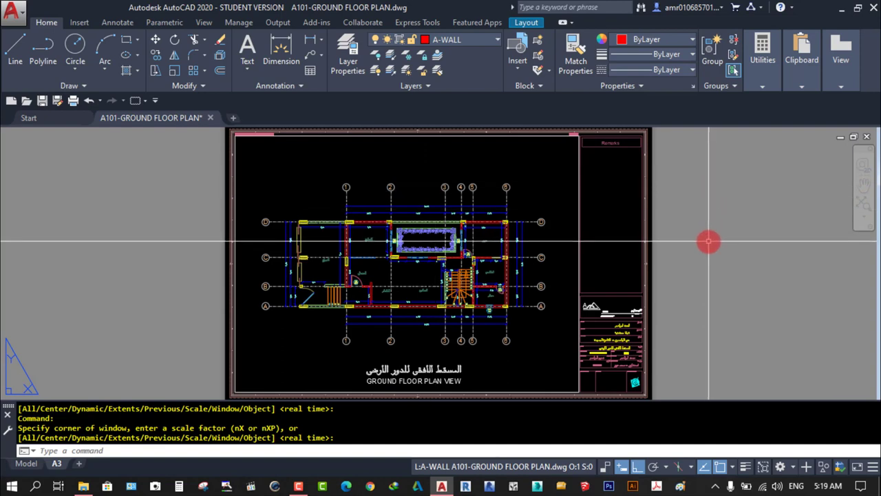
{"action": "scroll", "coordinate": [408, 294], "scroll_direction": "up", "scroll_amount": 3}
{"action": "scroll", "coordinate": [485, 303], "scroll_direction": "up", "scroll_amount": 3}
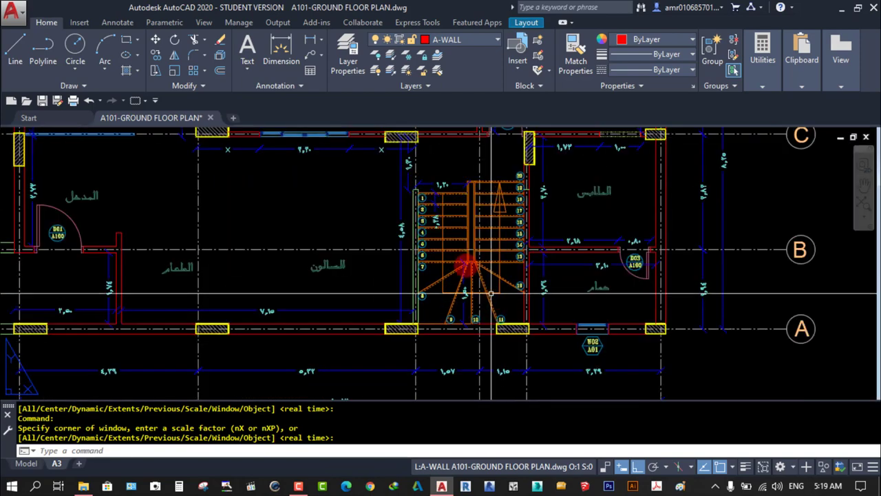
{"action": "scroll", "coordinate": [501, 271], "scroll_direction": "down", "scroll_amount": 5}
{"action": "scroll", "coordinate": [319, 272], "scroll_direction": "up", "scroll_amount": 5}
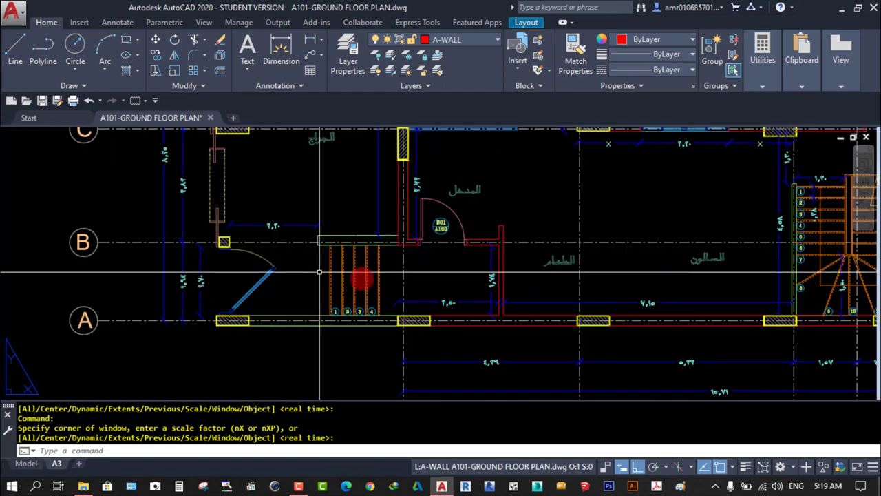
{"action": "scroll", "coordinate": [320, 272], "scroll_direction": "down", "scroll_amount": 5}
{"action": "scroll", "coordinate": [319, 272], "scroll_direction": "down", "scroll_amount": 5}
{"action": "left_click", "coordinate": [864, 204]}
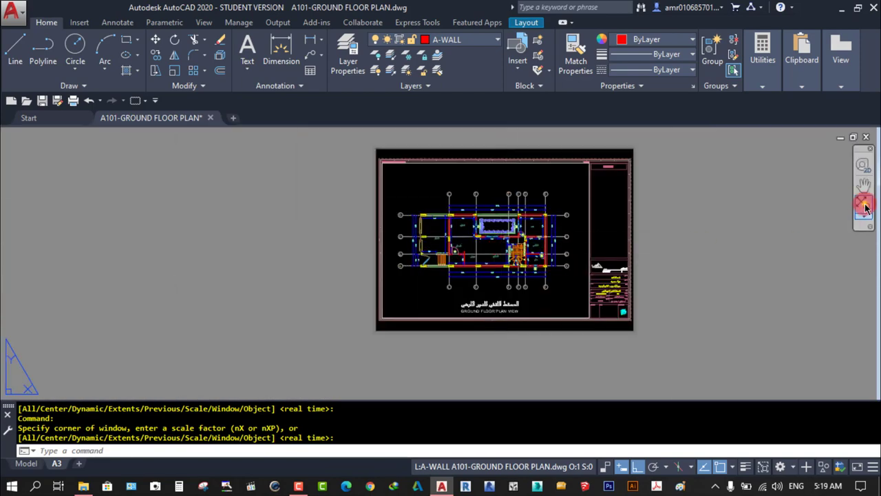
{"action": "left_click", "coordinate": [23, 448]}
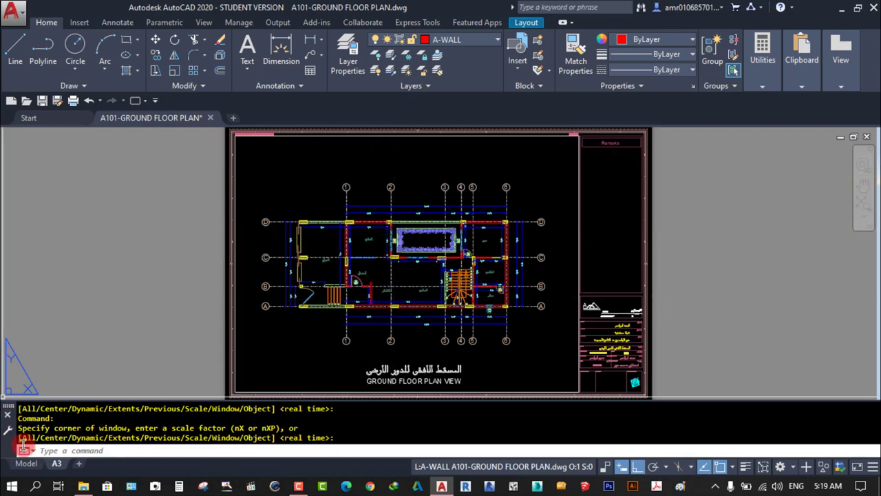
{"action": "left_click", "coordinate": [27, 464]}
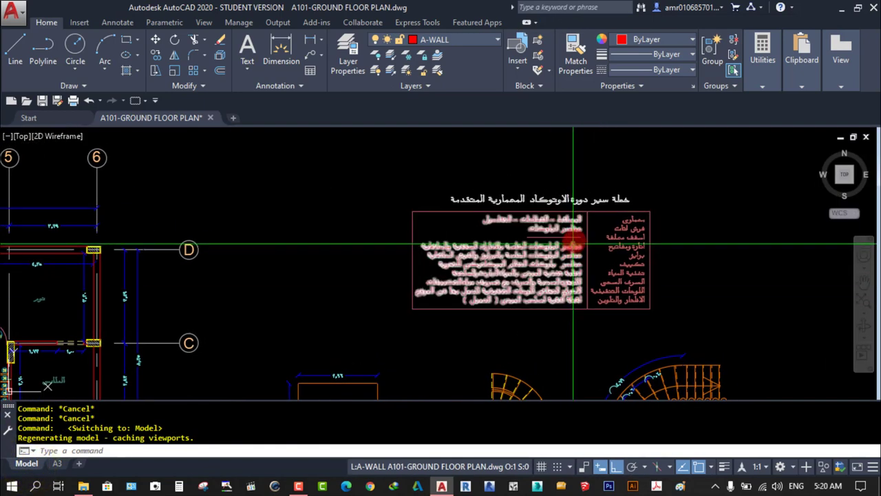
{"action": "scroll", "coordinate": [578, 243], "scroll_direction": "up", "scroll_amount": 2}
{"action": "middle_click_drag", "start_coordinate": [578, 243], "coordinate": [574, 246]}
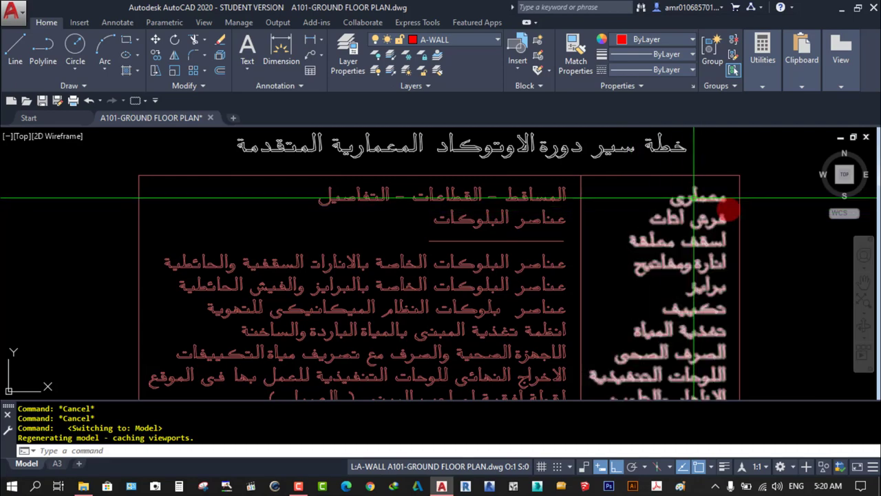
{"action": "scroll", "coordinate": [581, 202], "scroll_direction": "up", "scroll_amount": 2}
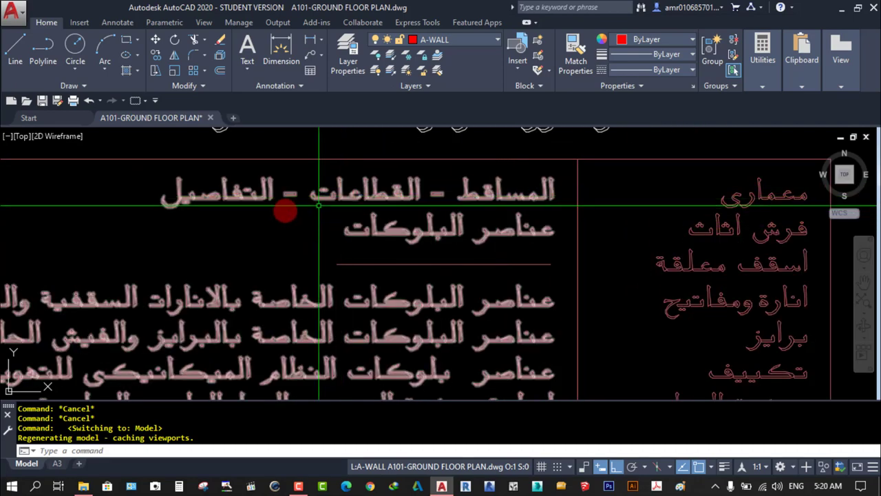
{"action": "scroll", "coordinate": [246, 197], "scroll_direction": "down", "scroll_amount": 2}
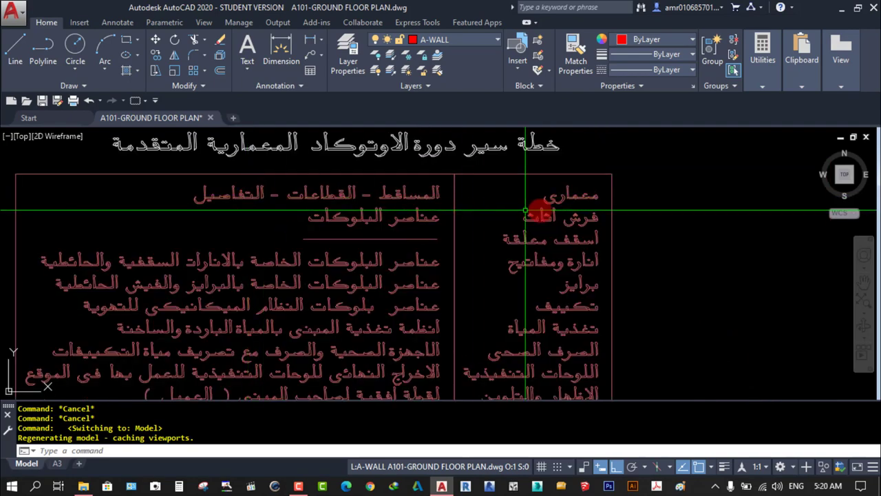
{"action": "scroll", "coordinate": [563, 210], "scroll_direction": "up", "scroll_amount": 2}
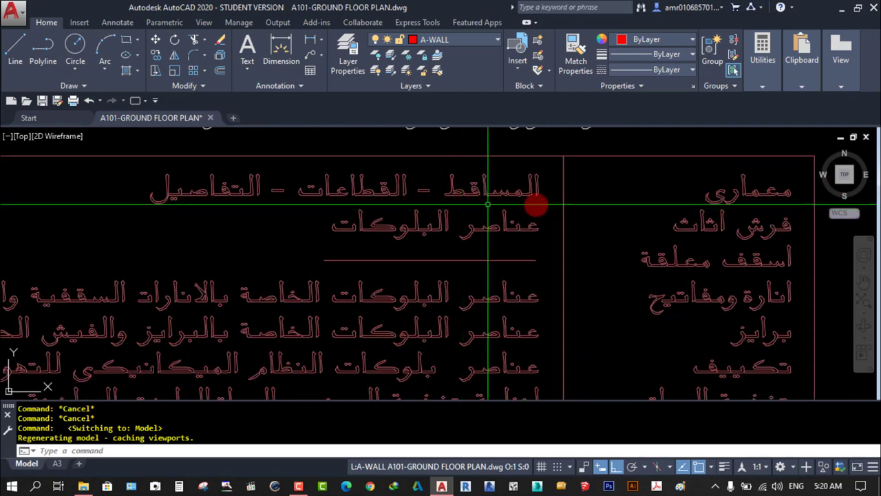
{"action": "scroll", "coordinate": [544, 258], "scroll_direction": "down", "scroll_amount": 2}
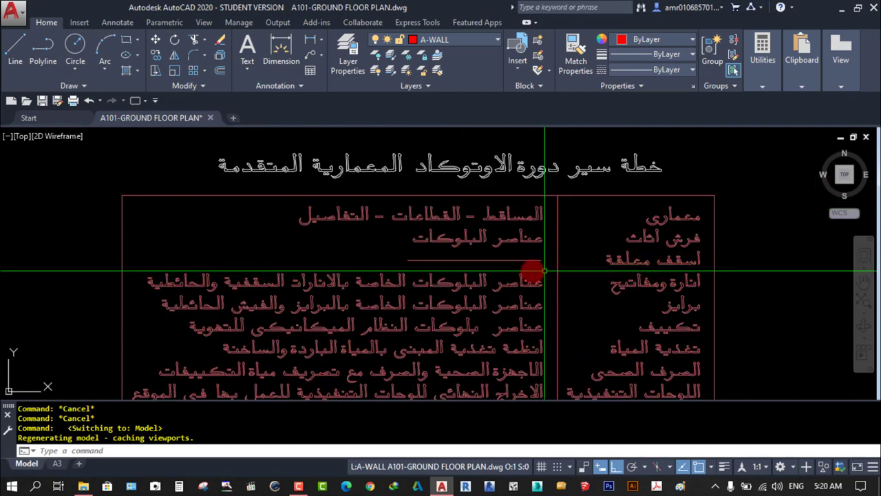
{"action": "scroll", "coordinate": [544, 270], "scroll_direction": "down", "scroll_amount": 2}
{"action": "scroll", "coordinate": [530, 319], "scroll_direction": "up", "scroll_amount": 1}
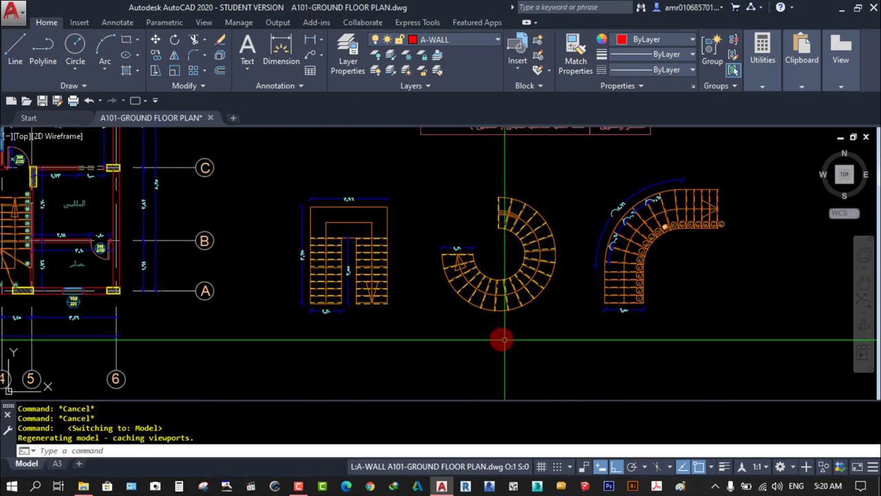
{"action": "scroll", "coordinate": [574, 232], "scroll_direction": "up", "scroll_amount": 2}
{"action": "middle_click_drag", "start_coordinate": [569, 240], "coordinate": [577, 250]}
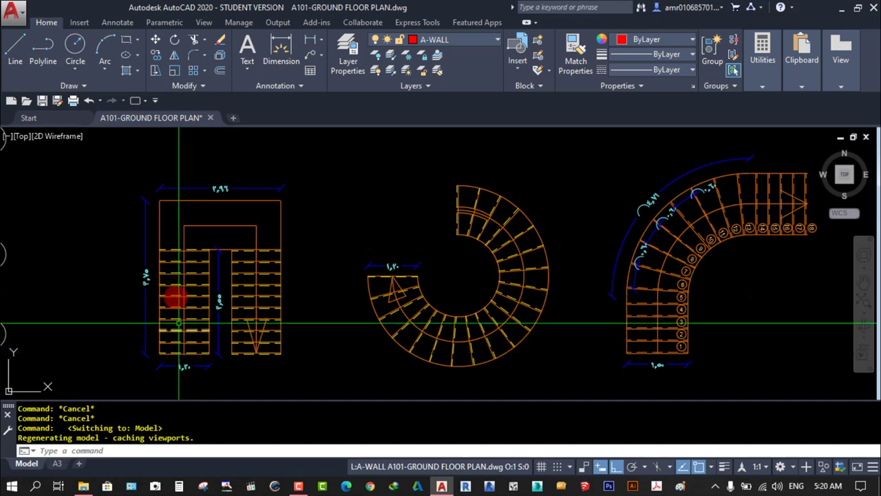
{"action": "scroll", "coordinate": [205, 223], "scroll_direction": "up", "scroll_amount": 2}
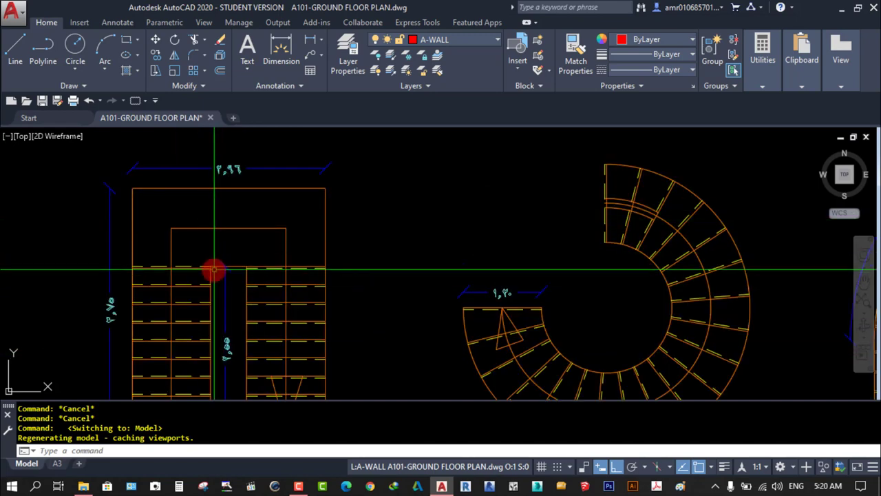
{"action": "scroll", "coordinate": [240, 265], "scroll_direction": "up", "scroll_amount": 3}
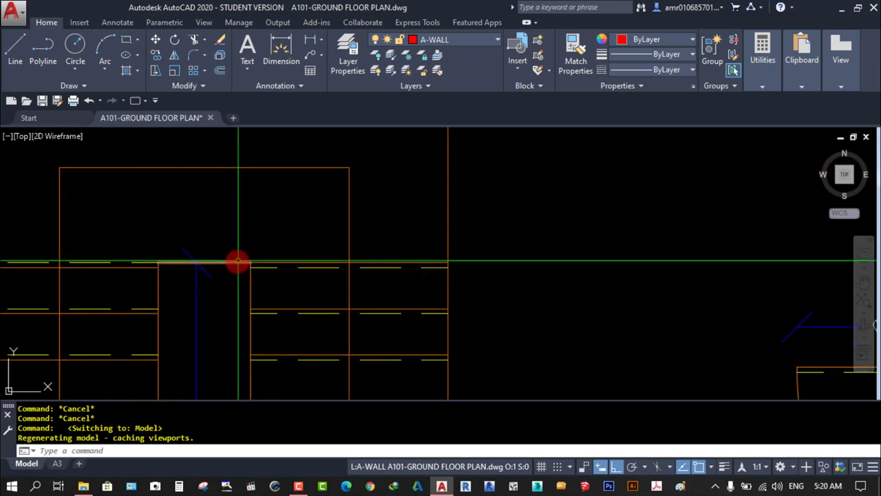
{"action": "left_click", "coordinate": [235, 263]}
{"action": "scroll", "coordinate": [246, 261], "scroll_direction": "down", "scroll_amount": 2}
{"action": "scroll", "coordinate": [289, 283], "scroll_direction": "down", "scroll_amount": 2}
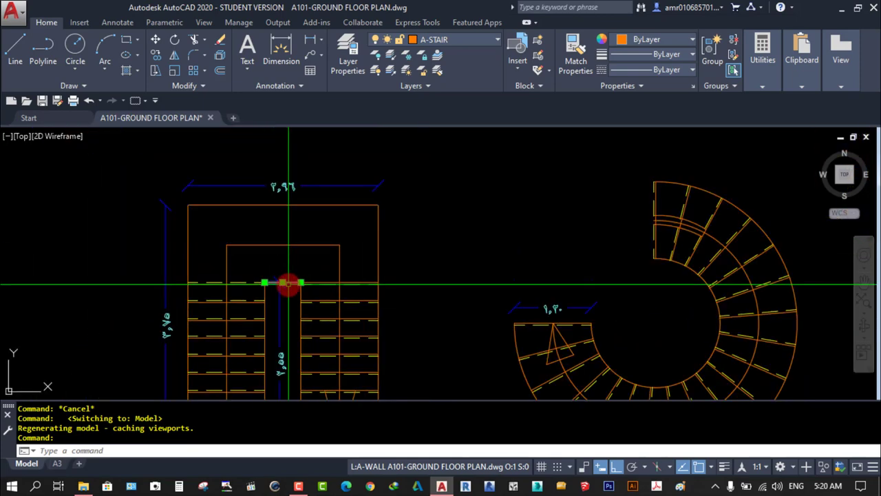
{"action": "key", "text": "Escape"}
{"action": "scroll", "coordinate": [275, 354], "scroll_direction": "down", "scroll_amount": 1}
{"action": "scroll", "coordinate": [275, 354], "scroll_direction": "up", "scroll_amount": 2}
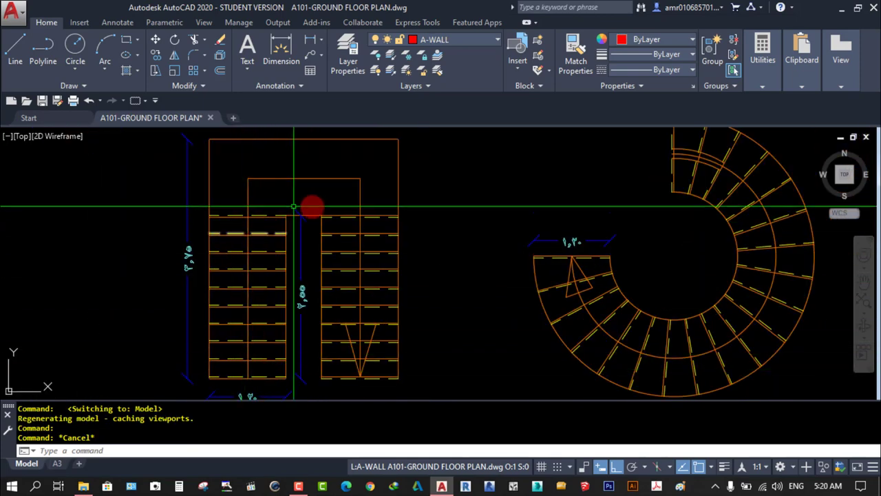
{"action": "scroll", "coordinate": [249, 279], "scroll_direction": "down", "scroll_amount": 2}
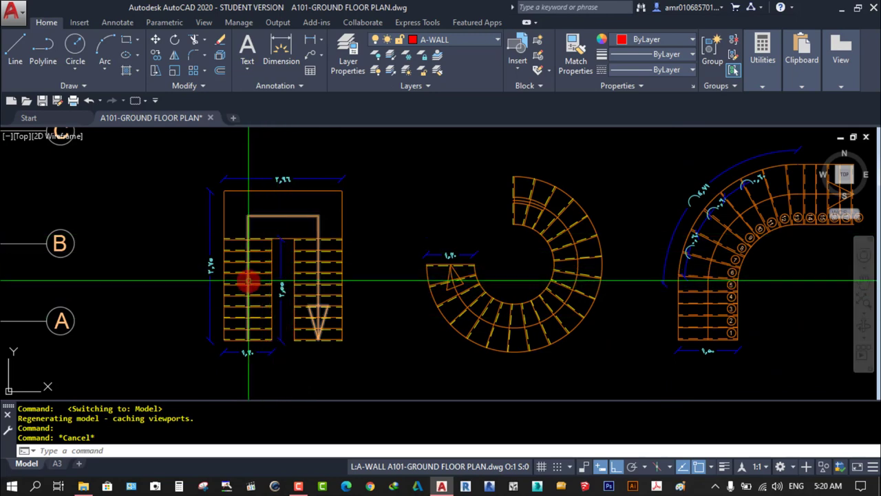
{"action": "scroll", "coordinate": [250, 281], "scroll_direction": "up", "scroll_amount": 1}
{"action": "scroll", "coordinate": [331, 265], "scroll_direction": "down", "scroll_amount": 1}
{"action": "middle_click_drag", "start_coordinate": [331, 265], "coordinate": [321, 273]}
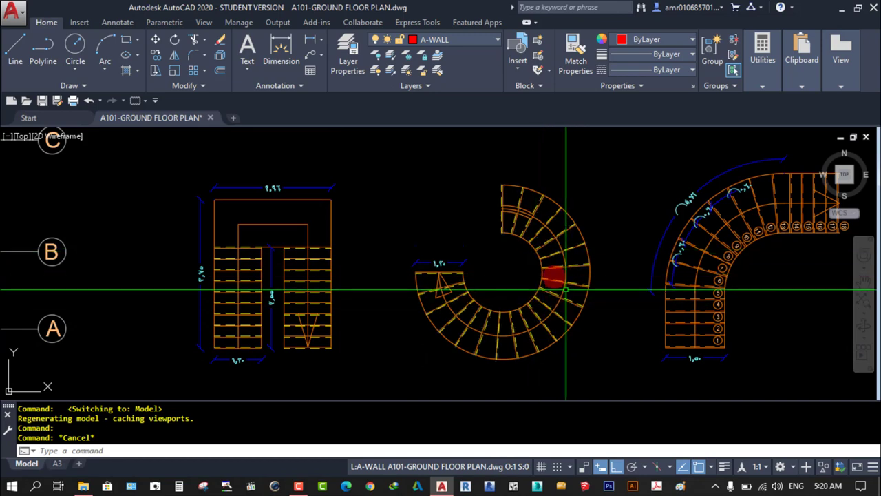
{"action": "scroll", "coordinate": [465, 282], "scroll_direction": "up", "scroll_amount": 3}
{"action": "scroll", "coordinate": [364, 281], "scroll_direction": "up", "scroll_amount": 3}
{"action": "scroll", "coordinate": [262, 220], "scroll_direction": "down", "scroll_amount": 2}
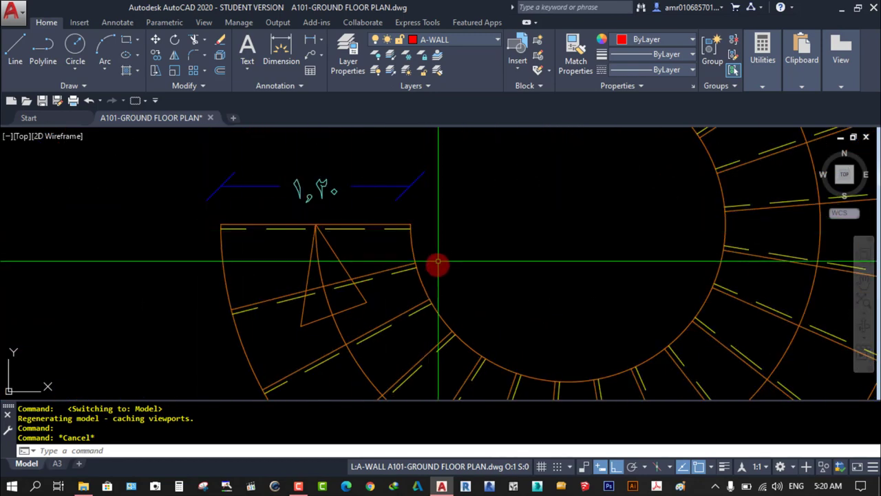
{"action": "scroll", "coordinate": [441, 267], "scroll_direction": "down", "scroll_amount": 4}
{"action": "middle_click_drag", "start_coordinate": [470, 224], "coordinate": [454, 282]}
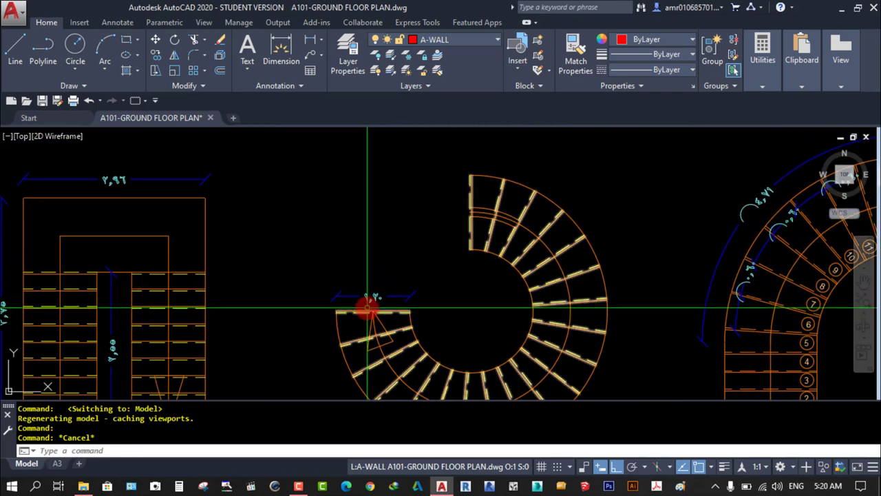
{"action": "scroll", "coordinate": [378, 238], "scroll_direction": "down", "scroll_amount": 5}
{"action": "scroll", "coordinate": [574, 309], "scroll_direction": "up", "scroll_amount": 1}
{"action": "scroll", "coordinate": [520, 298], "scroll_direction": "up", "scroll_amount": 2}
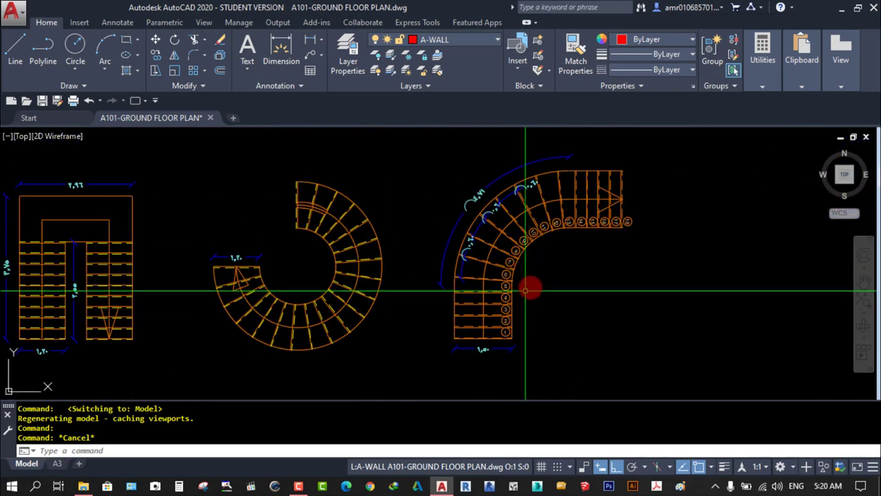
{"action": "middle_click_drag", "start_coordinate": [528, 286], "coordinate": [529, 294]}
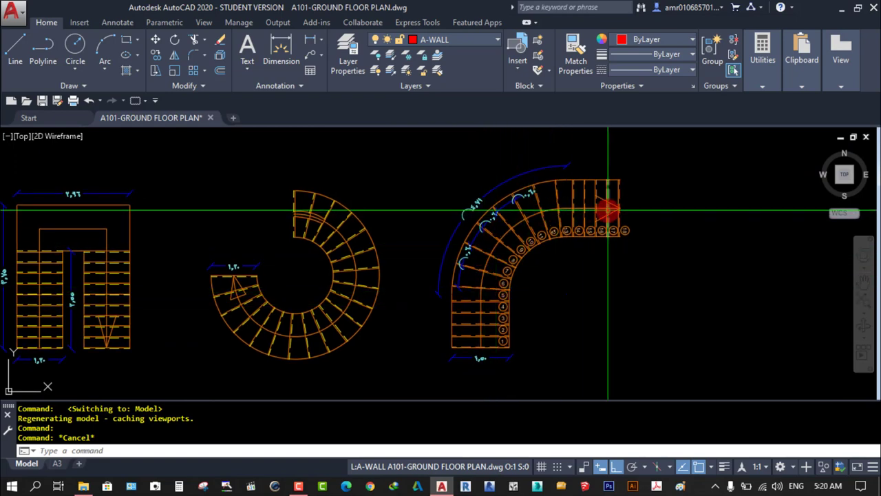
{"action": "scroll", "coordinate": [485, 282], "scroll_direction": "up", "scroll_amount": 2}
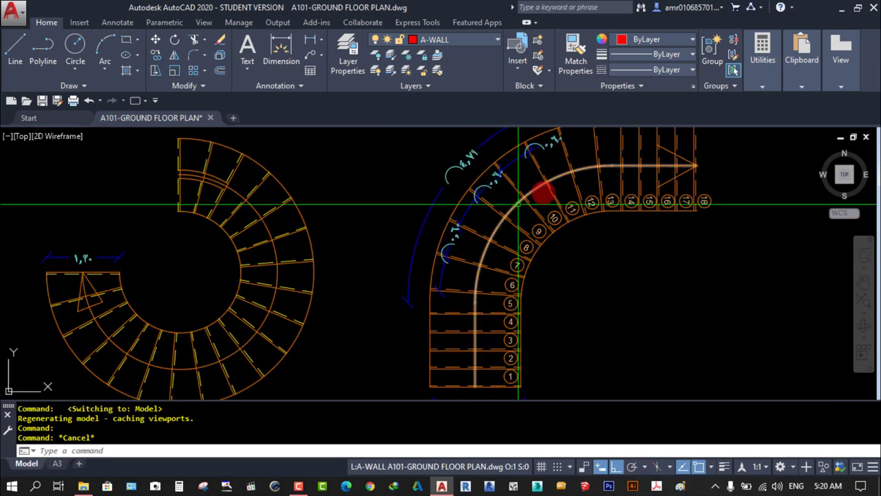
{"action": "scroll", "coordinate": [469, 240], "scroll_direction": "up", "scroll_amount": 2}
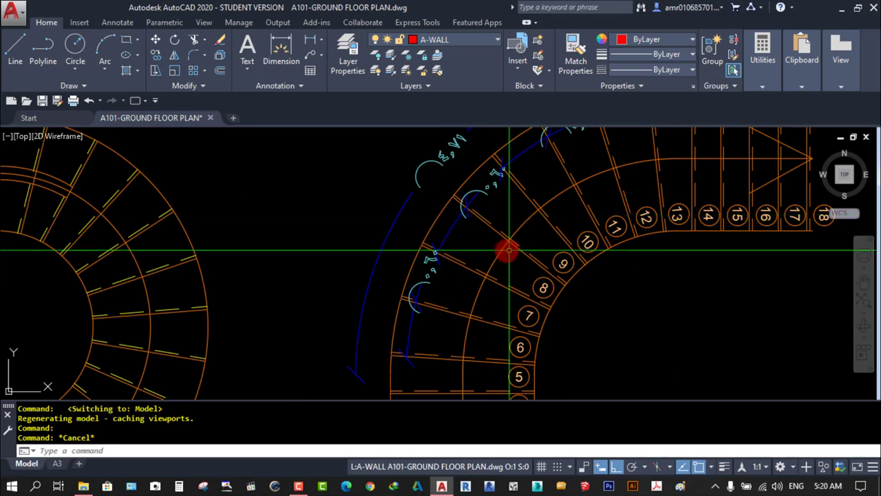
{"action": "scroll", "coordinate": [476, 265], "scroll_direction": "down", "scroll_amount": 2}
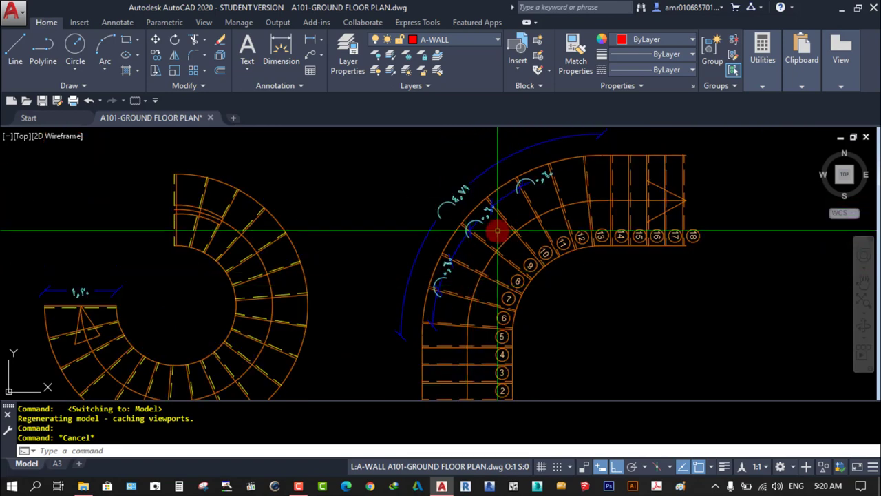
{"action": "scroll", "coordinate": [497, 231], "scroll_direction": "down", "scroll_amount": 5}
{"action": "scroll", "coordinate": [482, 244], "scroll_direction": "up", "scroll_amount": 3}
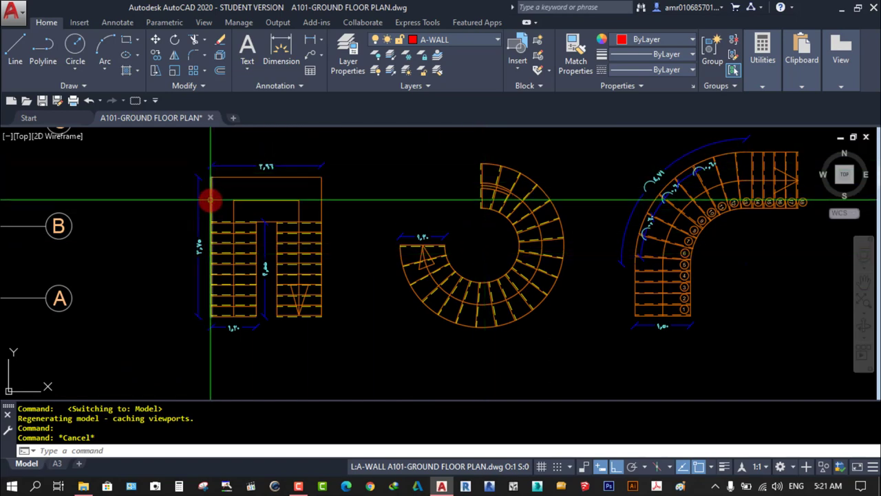
- Window-select the U-stair outline lines, including the lines at its bottom
{"action": "scroll", "coordinate": [215, 185], "scroll_direction": "up", "scroll_amount": 3}
{"action": "left_click", "coordinate": [236, 161]}
{"action": "left_click", "coordinate": [226, 186]}
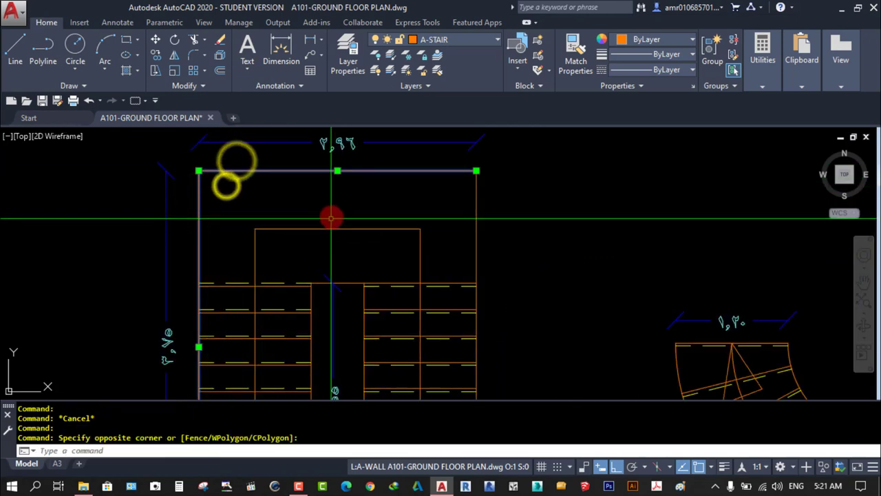
{"action": "left_click", "coordinate": [332, 217]}
{"action": "left_click", "coordinate": [300, 245]}
{"action": "scroll", "coordinate": [453, 246], "scroll_direction": "down", "scroll_amount": 4}
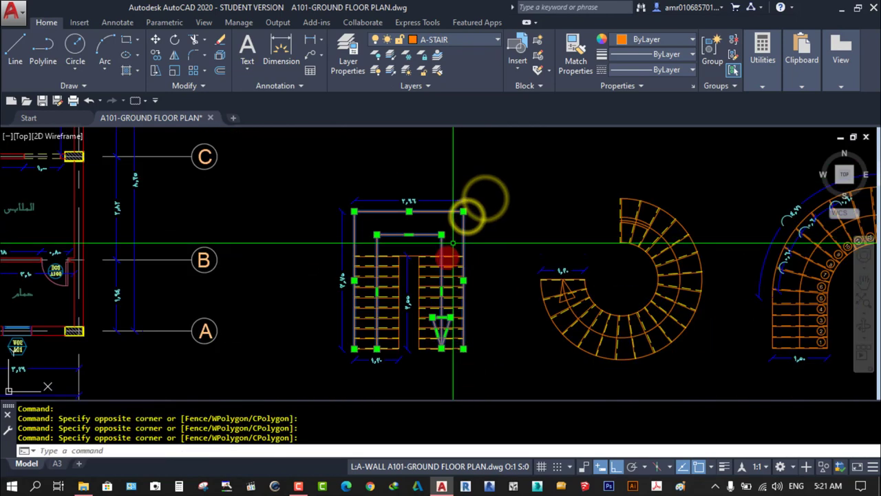
{"action": "scroll", "coordinate": [379, 358], "scroll_direction": "up", "scroll_amount": 4}
{"action": "left_click", "coordinate": [387, 245]}
{"action": "left_click", "coordinate": [399, 309]}
- Add the step 1 marker to the selection and place a bare copy of the stair outlines
{"action": "scroll", "coordinate": [394, 275], "scroll_direction": "down", "scroll_amount": 2}
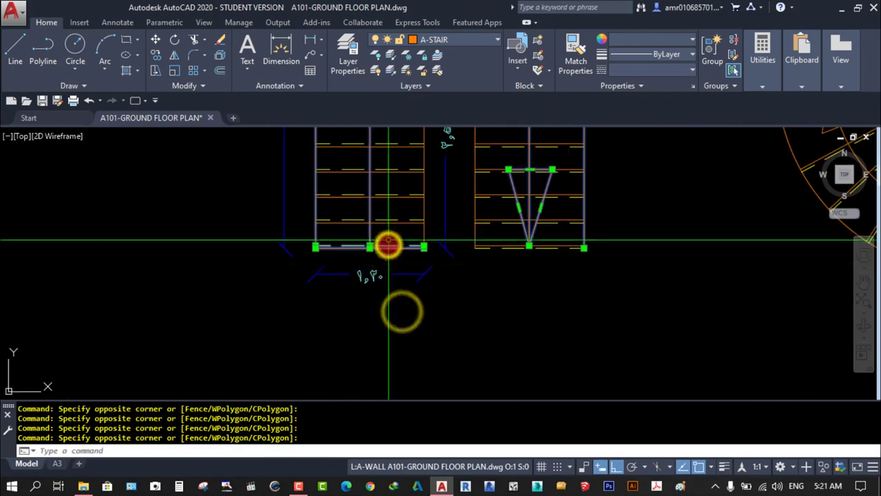
{"action": "scroll", "coordinate": [395, 260], "scroll_direction": "down", "scroll_amount": 1}
{"action": "scroll", "coordinate": [394, 260], "scroll_direction": "down", "scroll_amount": 3}
{"action": "scroll", "coordinate": [419, 346], "scroll_direction": "up", "scroll_amount": 3}
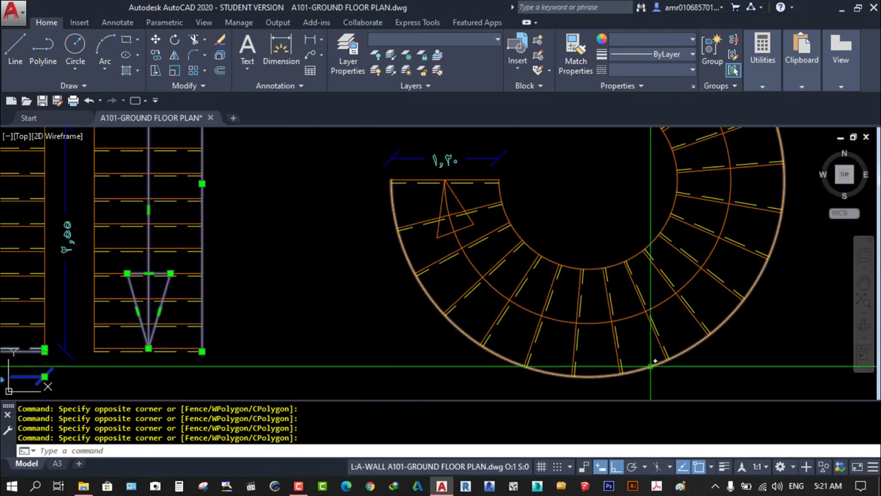
{"action": "scroll", "coordinate": [596, 265], "scroll_direction": "up", "scroll_amount": 3}
{"action": "left_click", "coordinate": [544, 260]}
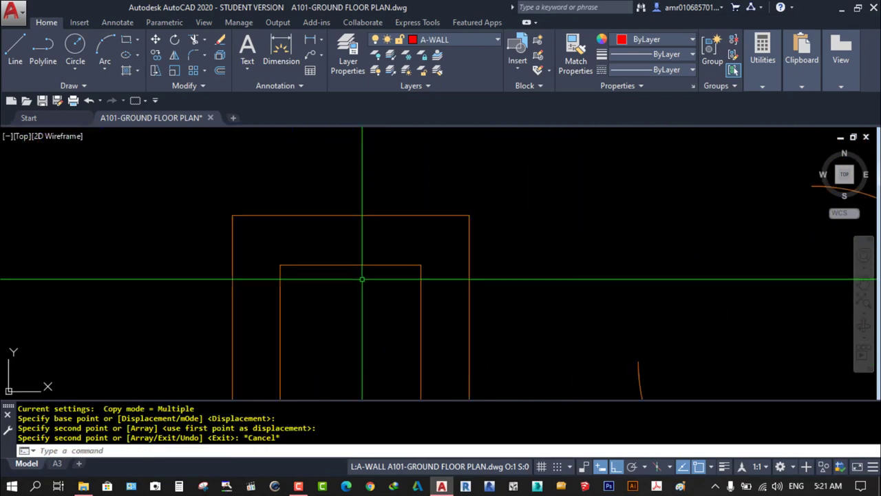
{"action": "key", "text": "Delete"}
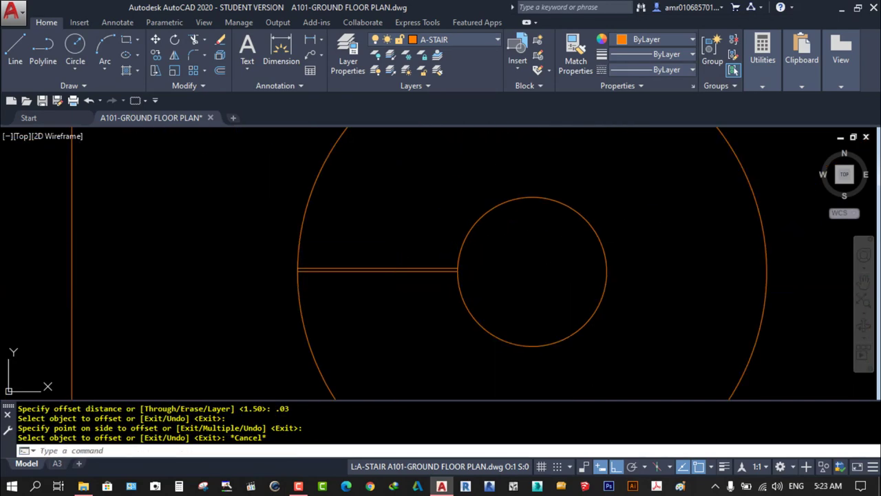
- Finish the MATCHPROP tread match and bring the copied stair outlines into view
{"action": "key", "text": "Escape"}
{"action": "scroll", "coordinate": [503, 319], "scroll_direction": "down", "scroll_amount": 2}
{"action": "mouse_move", "coordinate": [503, 318]}
{"action": "middle_mouse_down"}
{"action": "mouse_move", "coordinate": [466, 318]}
{"action": "mouse_move", "coordinate": [456, 309]}
{"action": "middle_mouse_up"}
{"action": "scroll", "coordinate": [478, 296], "scroll_direction": "up", "scroll_amount": 2}
{"action": "scroll", "coordinate": [475, 302], "scroll_direction": "up", "scroll_amount": 1}
{"action": "scroll", "coordinate": [204, 344], "scroll_direction": "up", "scroll_amount": 2}
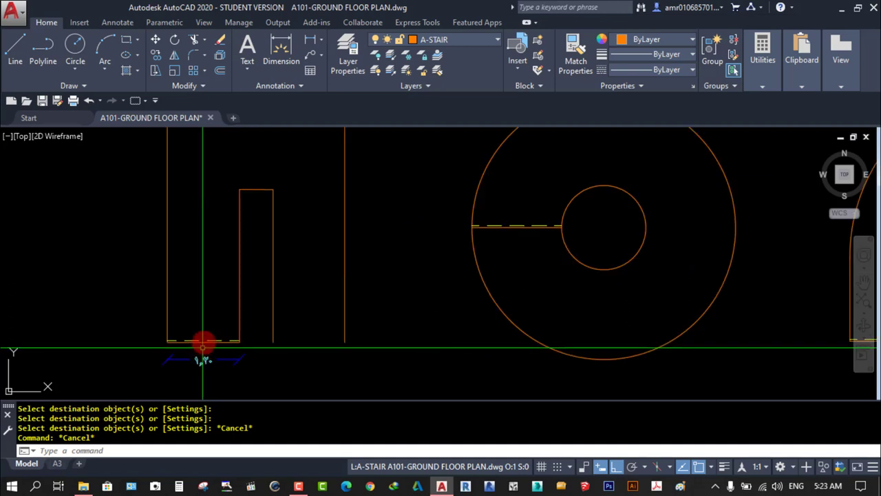
{"action": "scroll", "coordinate": [242, 282], "scroll_direction": "down", "scroll_amount": 2}
{"action": "scroll", "coordinate": [374, 246], "scroll_direction": "down", "scroll_amount": 1}
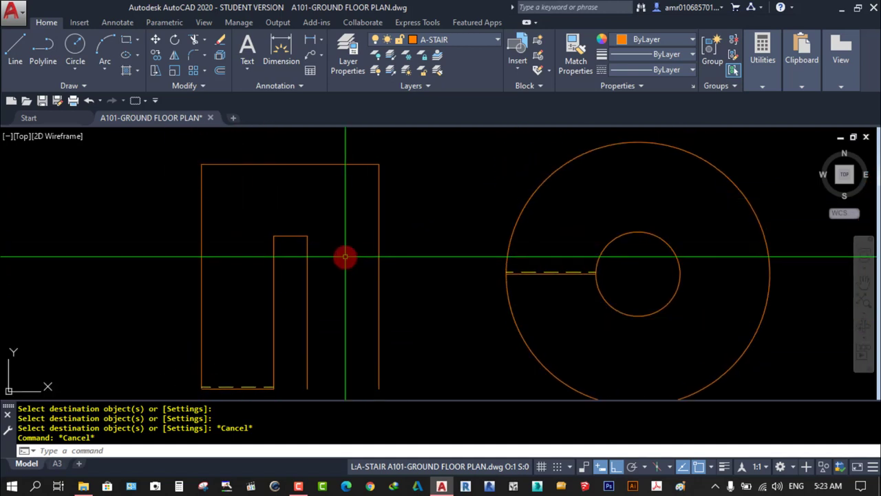
{"action": "scroll", "coordinate": [344, 255], "scroll_direction": "up", "scroll_amount": 3}
{"action": "middle_click_drag", "start_coordinate": [344, 255], "coordinate": [286, 336]}
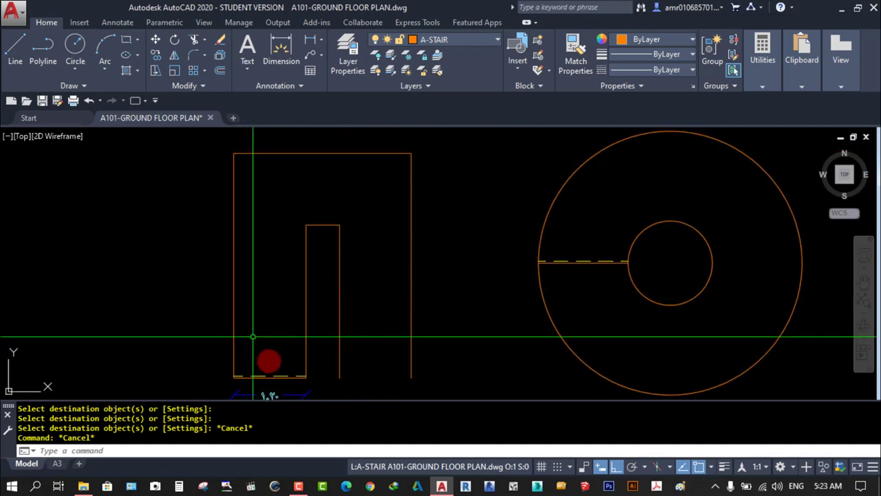
{"action": "scroll", "coordinate": [321, 370], "scroll_direction": "up", "scroll_amount": 2}
{"action": "scroll", "coordinate": [291, 360], "scroll_direction": "down", "scroll_amount": 3}
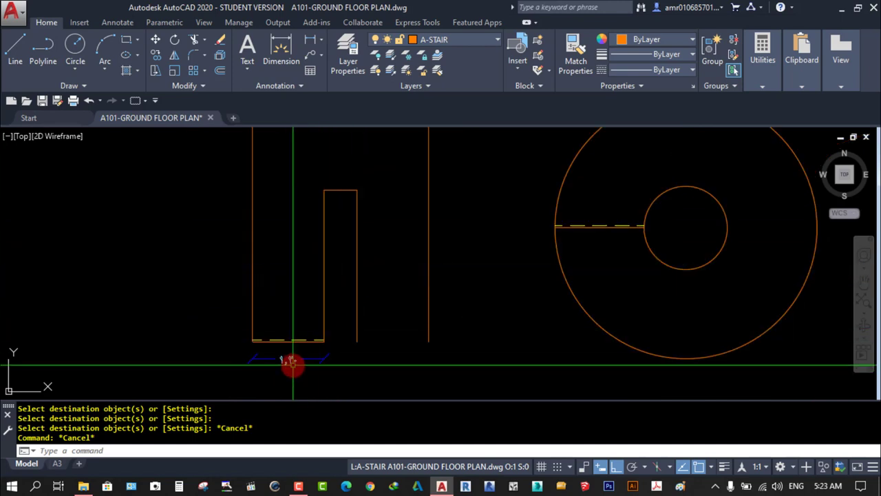
{"action": "scroll", "coordinate": [252, 371], "scroll_direction": "up", "scroll_amount": 6}
- Zoom in on the U-stair copy's dashed bottom tread and 1.20 width dimension
{"action": "middle_click_drag", "start_coordinate": [253, 372], "coordinate": [255, 298]}
{"action": "scroll", "coordinate": [297, 356], "scroll_direction": "up", "scroll_amount": 2}
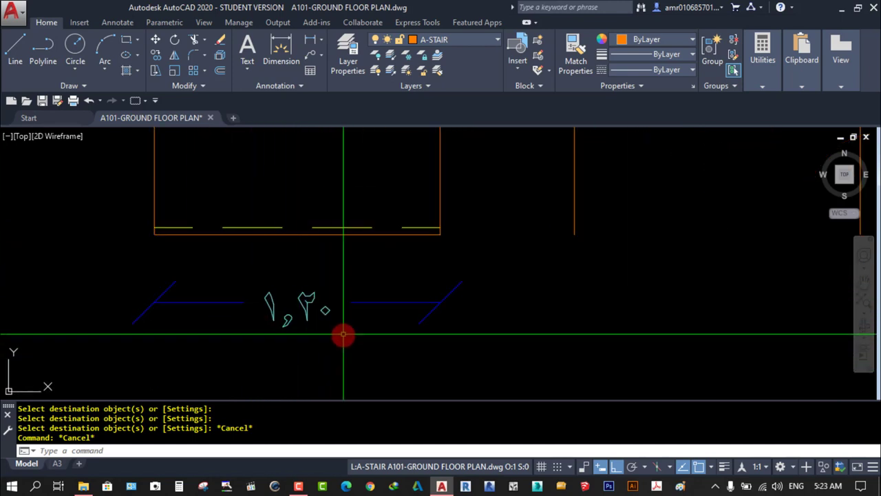
{"action": "scroll", "coordinate": [343, 334], "scroll_direction": "down", "scroll_amount": 4}
{"action": "scroll", "coordinate": [348, 289], "scroll_direction": "up", "scroll_amount": 1}
{"action": "scroll", "coordinate": [335, 384], "scroll_direction": "up", "scroll_amount": 1}
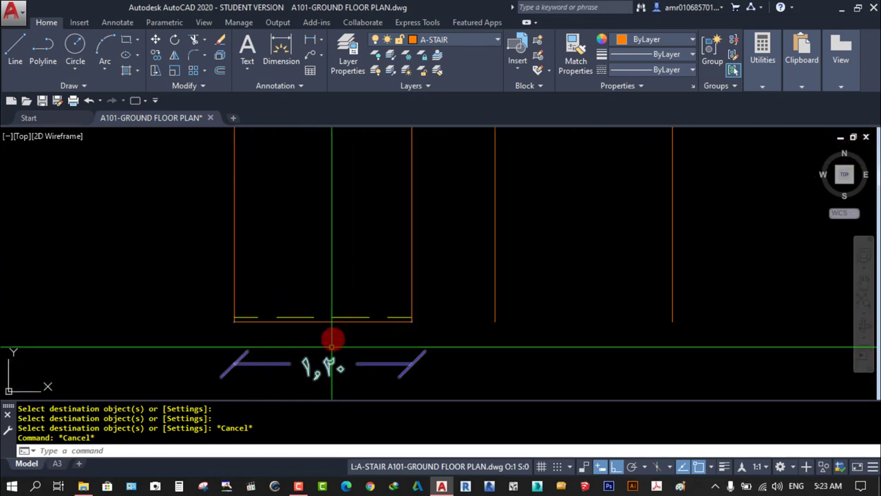
{"action": "scroll", "coordinate": [315, 362], "scroll_direction": "down", "scroll_amount": 1}
{"action": "scroll", "coordinate": [337, 323], "scroll_direction": "down", "scroll_amount": 3}
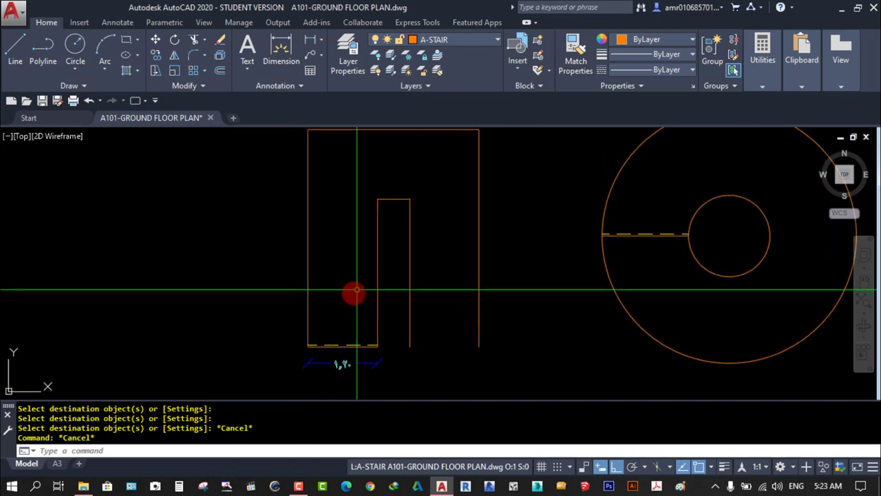
{"action": "scroll", "coordinate": [348, 340], "scroll_direction": "up", "scroll_amount": 2}
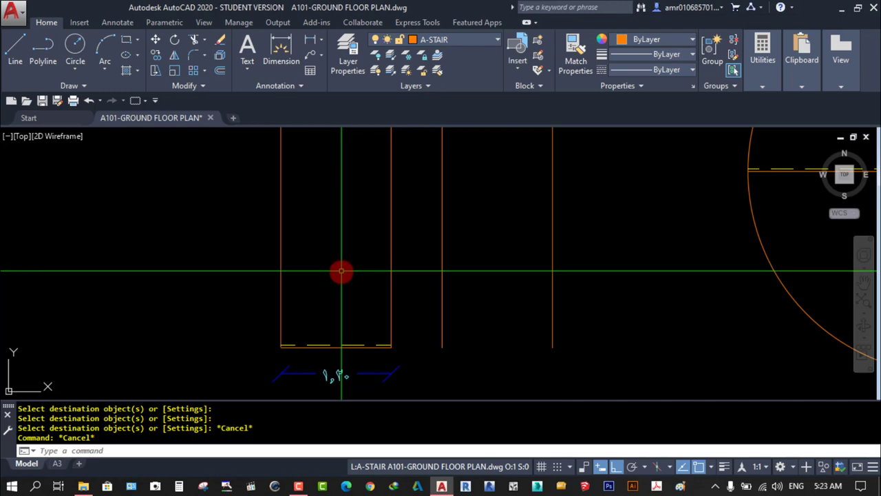
{"action": "middle_click_drag", "start_coordinate": [344, 293], "coordinate": [370, 295]}
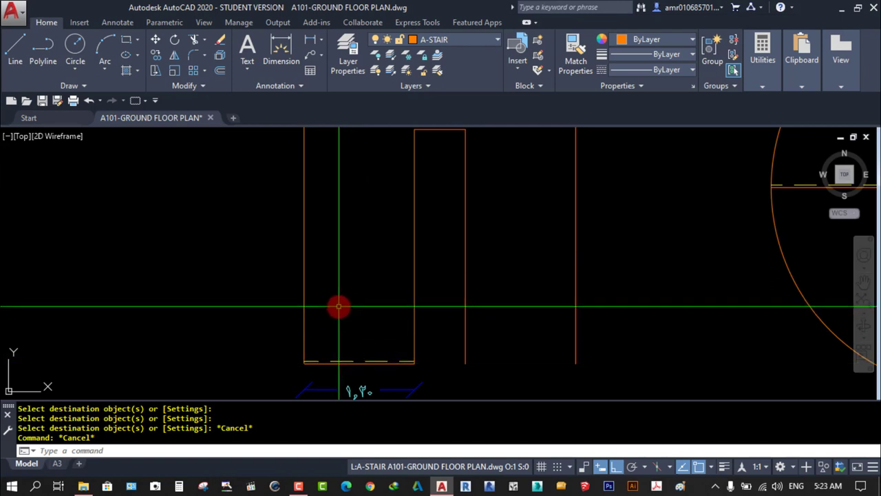
{"action": "scroll", "coordinate": [419, 309], "scroll_direction": "down", "scroll_amount": 3}
{"action": "scroll", "coordinate": [403, 327], "scroll_direction": "up", "scroll_amount": 1}
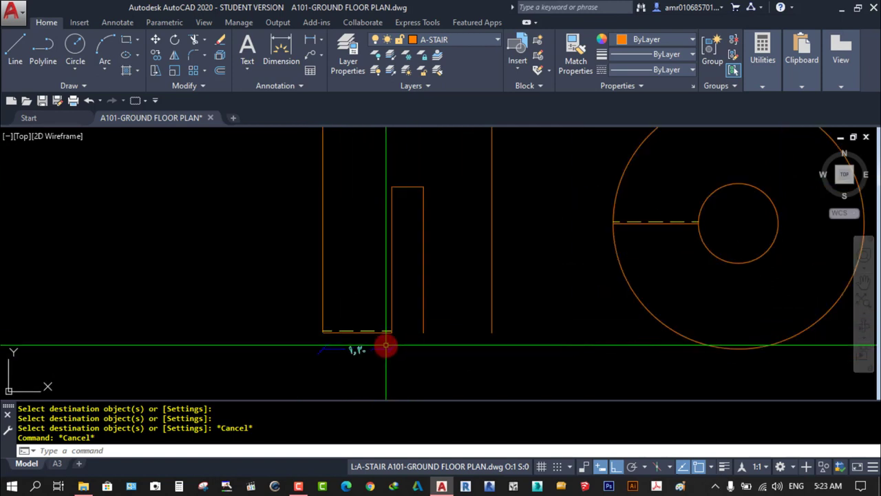
{"action": "scroll", "coordinate": [391, 320], "scroll_direction": "down", "scroll_amount": 2}
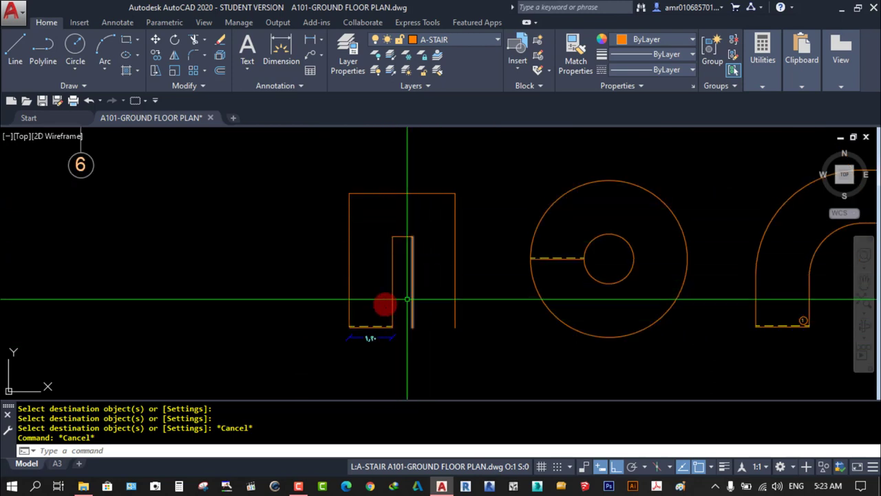
{"action": "scroll", "coordinate": [372, 331], "scroll_direction": "up", "scroll_amount": 3}
- Select the bottom dashed tread lines at the foot of the U-stair's left flight
{"action": "left_click", "coordinate": [386, 334]}
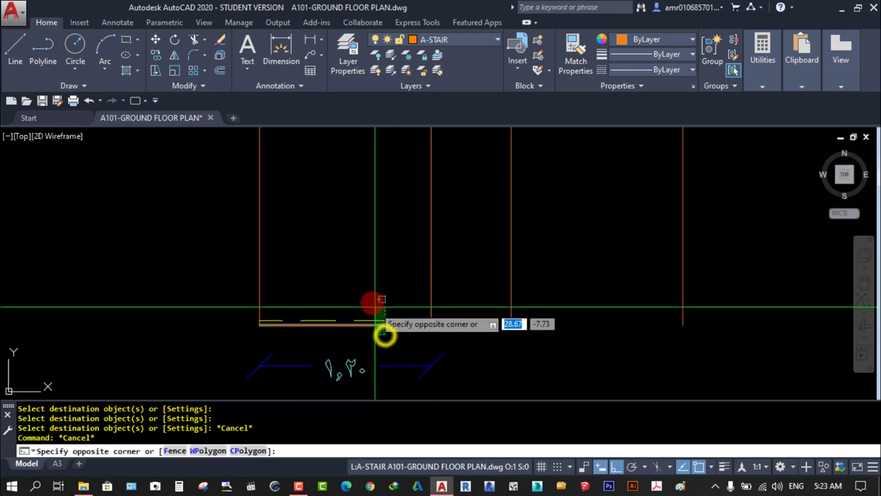
{"action": "left_click", "coordinate": [373, 303]}
{"action": "scroll", "coordinate": [374, 369], "scroll_direction": "up", "scroll_amount": 2}
{"action": "scroll", "coordinate": [374, 369], "scroll_direction": "up", "scroll_amount": 3}
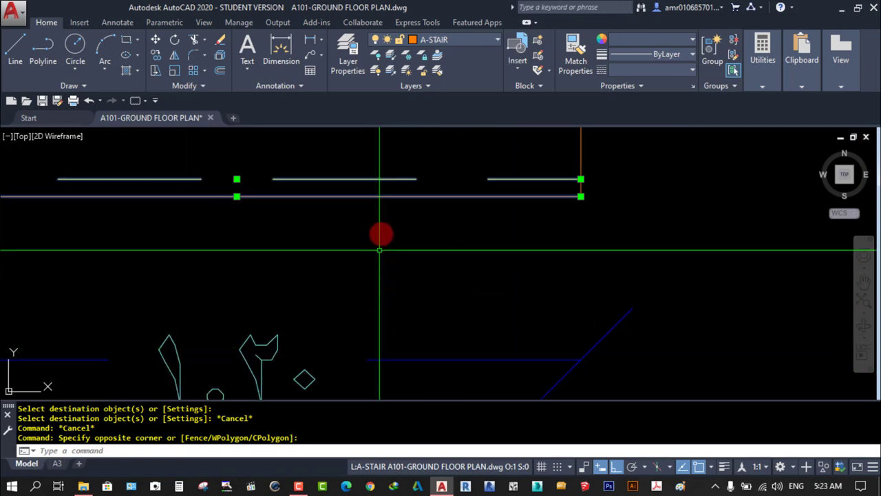
{"action": "key", "text": "Escape"}
{"action": "scroll", "coordinate": [394, 235], "scroll_direction": "down", "scroll_amount": 4}
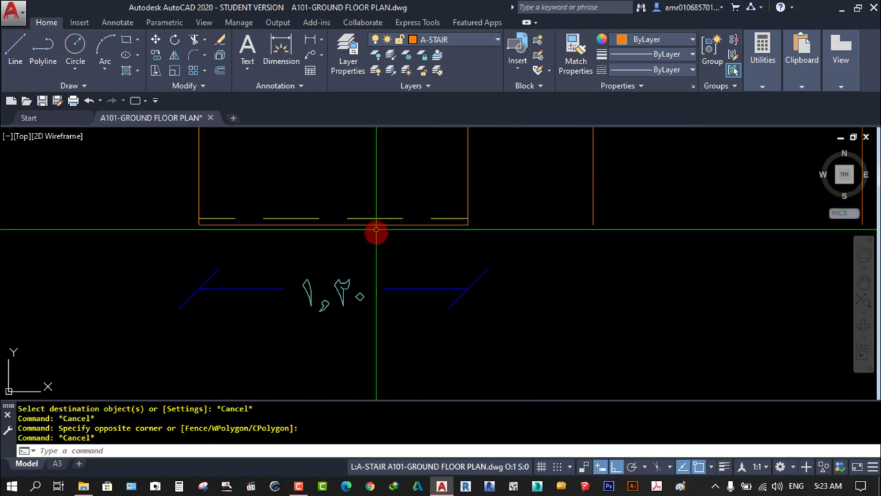
{"action": "middle_click_drag", "start_coordinate": [374, 232], "coordinate": [368, 273]}
{"action": "scroll", "coordinate": [369, 269], "scroll_direction": "up", "scroll_amount": 2}
{"action": "scroll", "coordinate": [373, 257], "scroll_direction": "up", "scroll_amount": 2}
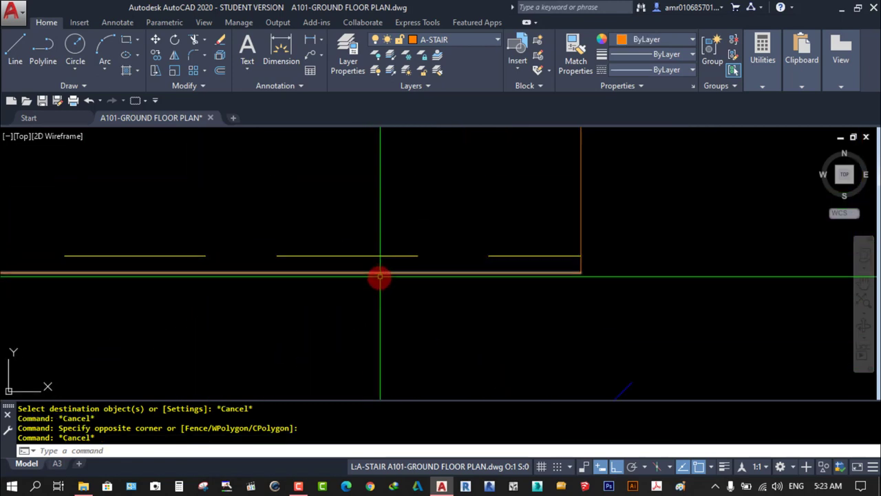
{"action": "scroll", "coordinate": [380, 276], "scroll_direction": "down", "scroll_amount": 2}
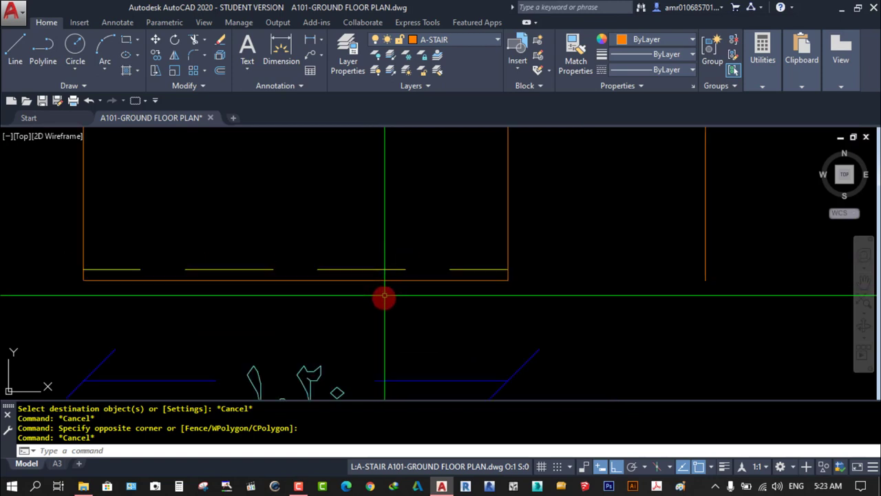
{"action": "left_click", "coordinate": [372, 269]}
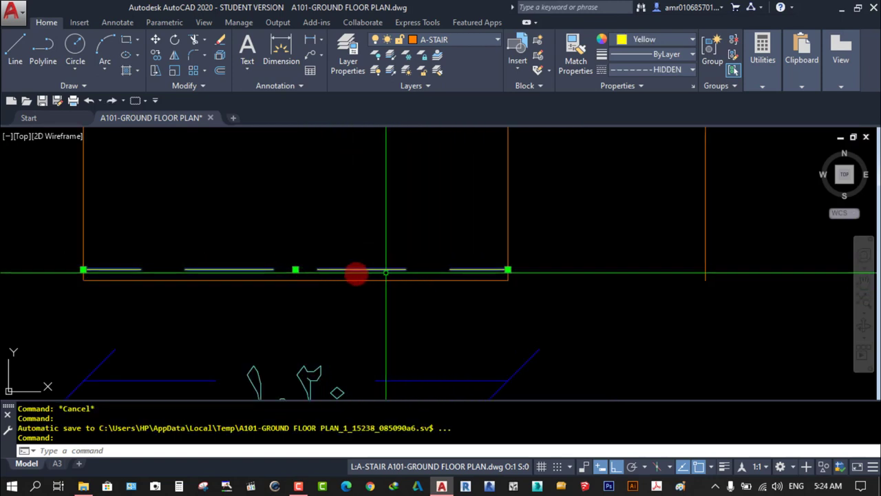
{"action": "key", "text": "Escape"}
{"action": "scroll", "coordinate": [412, 302], "scroll_direction": "down", "scroll_amount": 4}
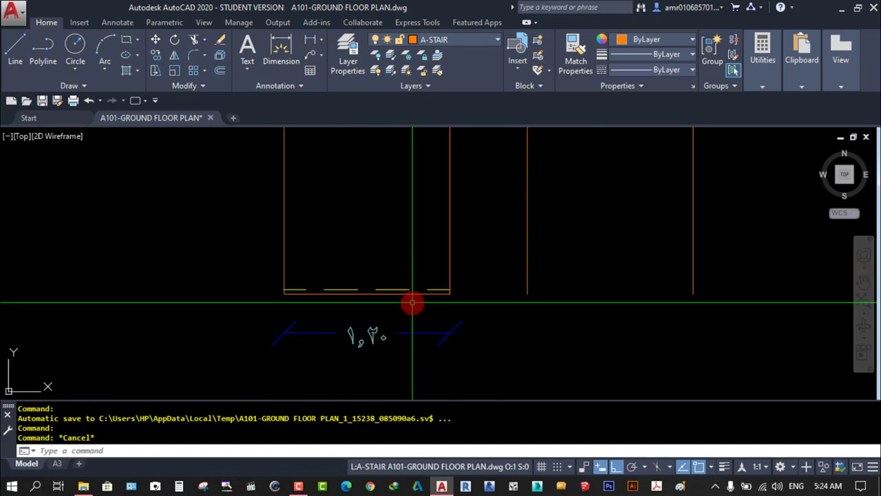
{"action": "left_click", "coordinate": [410, 303]}
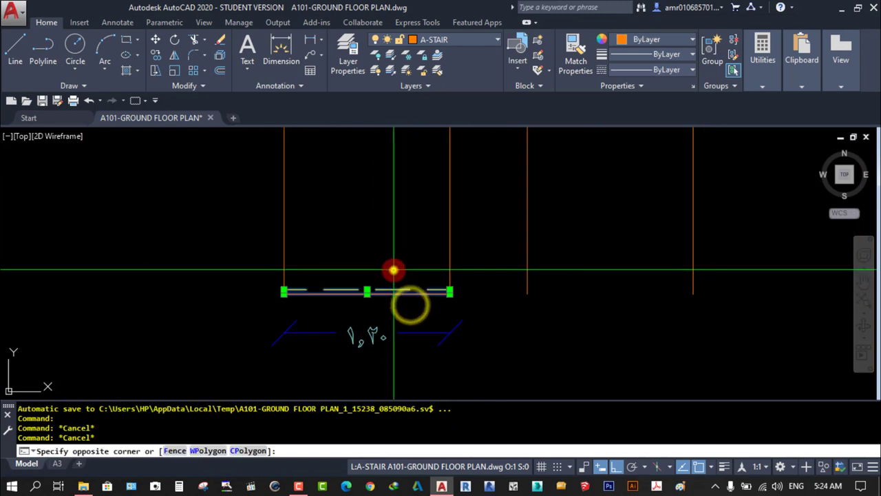
{"action": "left_click", "coordinate": [393, 269]}
{"action": "type", "text": "CO"}
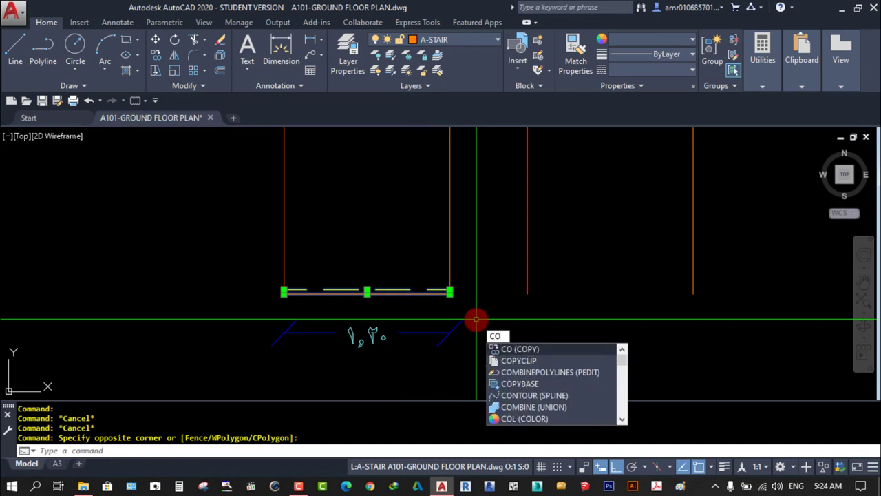
- Copy the tread as a 10-item array spaced 0.28 up the left flight
{"action": "key", "text": "Return"}
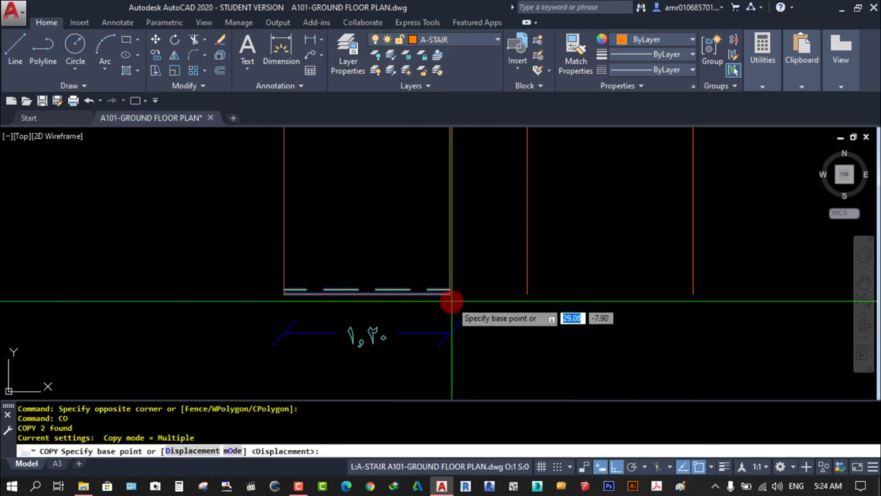
{"action": "scroll", "coordinate": [453, 300], "scroll_direction": "up", "scroll_amount": 5}
{"action": "left_click", "coordinate": [434, 274]}
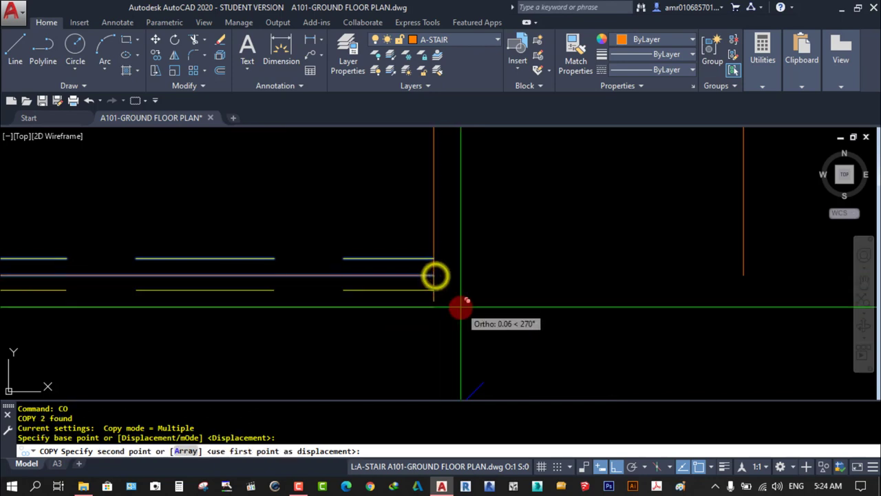
{"action": "scroll", "coordinate": [468, 265], "scroll_direction": "down", "scroll_amount": 3}
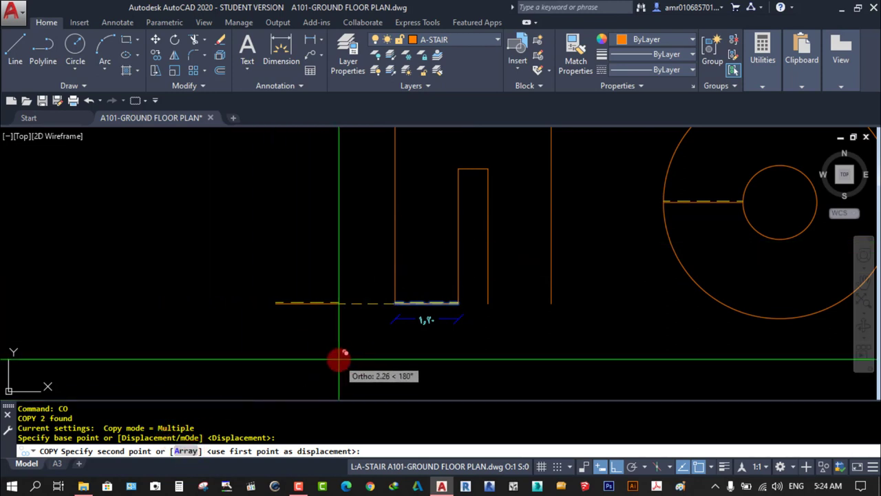
{"action": "type", "text": "a"}
{"action": "key", "text": "Return"}
{"action": "type", "text": "10"}
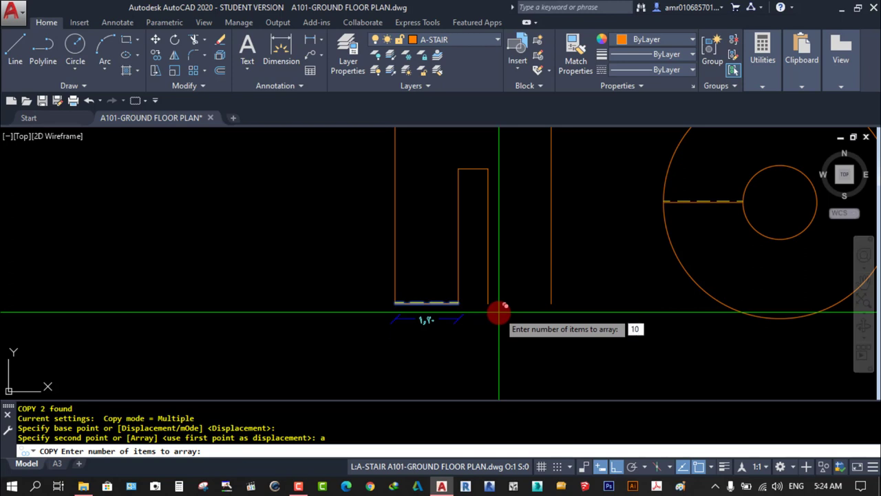
{"action": "key", "text": "Return"}
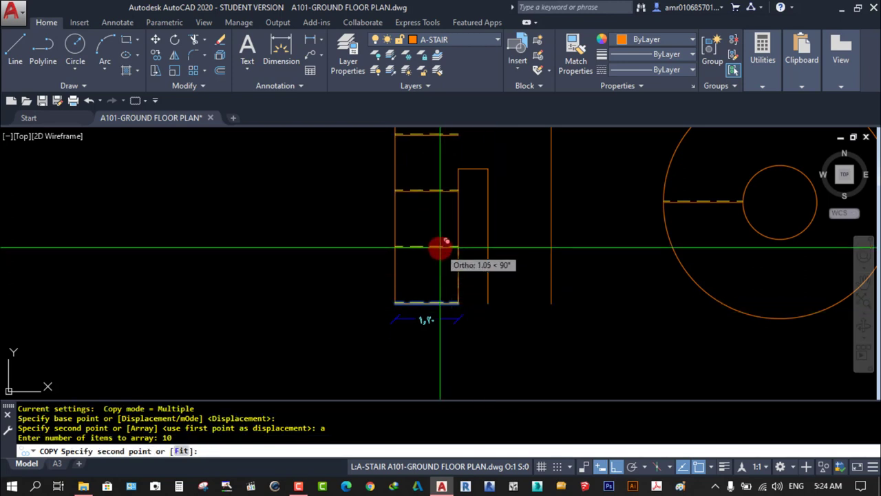
{"action": "mouse_move", "coordinate": [441, 285]}
{"action": "middle_mouse_down"}
{"action": "mouse_move", "coordinate": [421, 358]}
{"action": "mouse_move", "coordinate": [423, 309]}
{"action": "middle_mouse_up"}
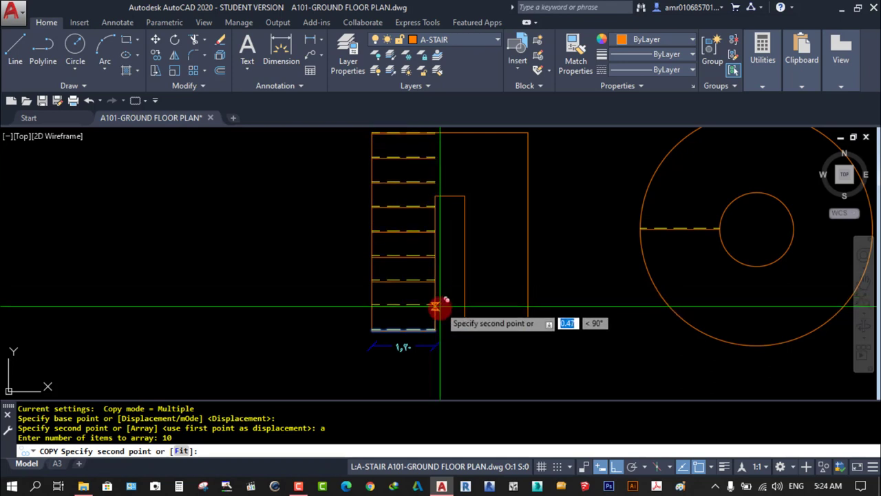
{"action": "scroll", "coordinate": [440, 307], "scroll_direction": "up", "scroll_amount": 2}
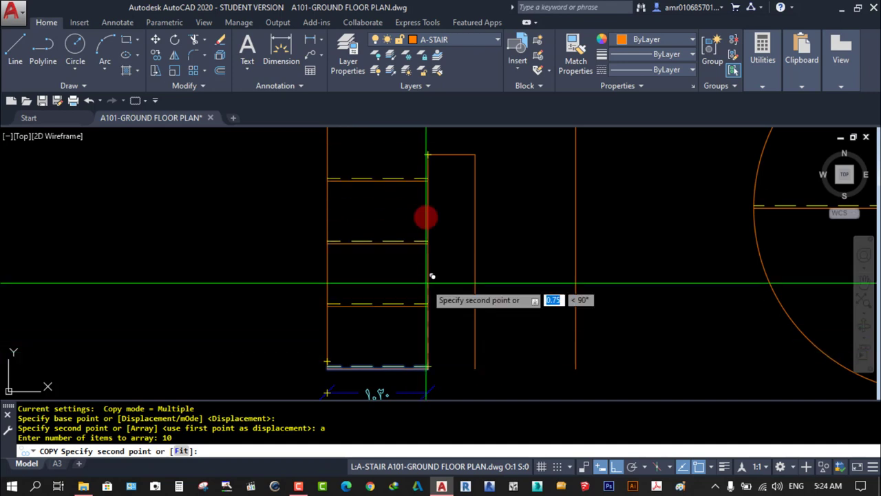
{"action": "scroll", "coordinate": [440, 293], "scroll_direction": "down", "scroll_amount": 2}
{"action": "type", "text": ".28"}
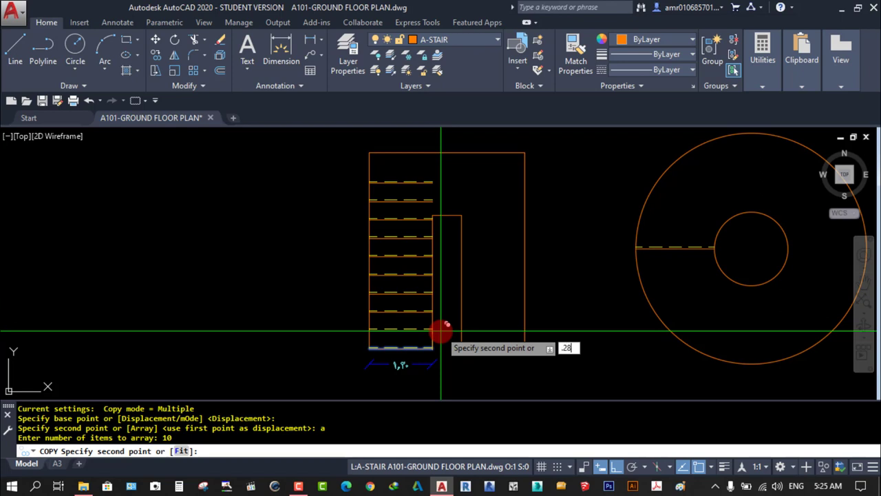
{"action": "key", "text": "Return"}
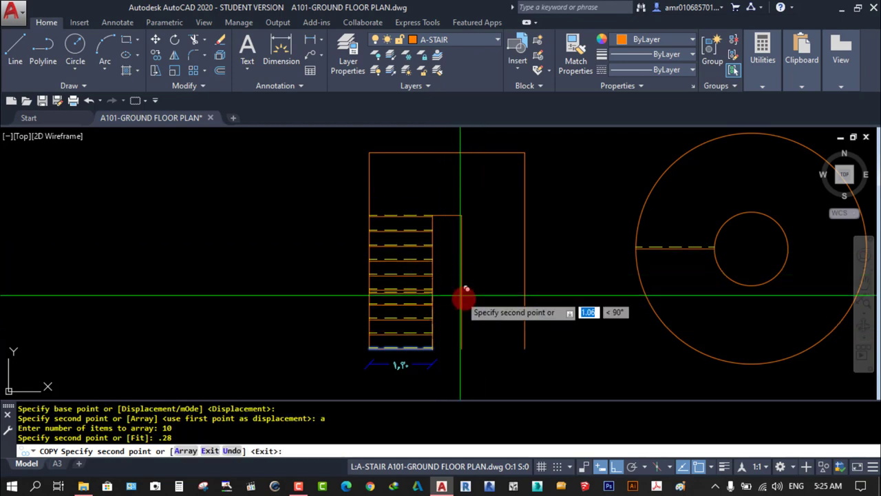
{"action": "key", "text": "Escape"}
{"action": "scroll", "coordinate": [413, 223], "scroll_direction": "up", "scroll_amount": 2}
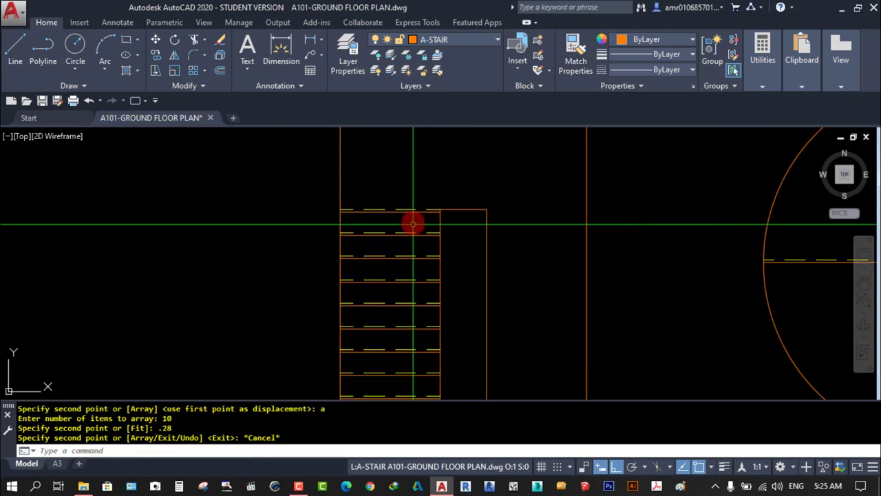
{"action": "scroll", "coordinate": [429, 211], "scroll_direction": "down", "scroll_amount": 1}
{"action": "scroll", "coordinate": [419, 314], "scroll_direction": "up", "scroll_amount": 3}
{"action": "scroll", "coordinate": [419, 336], "scroll_direction": "up", "scroll_amount": 2}
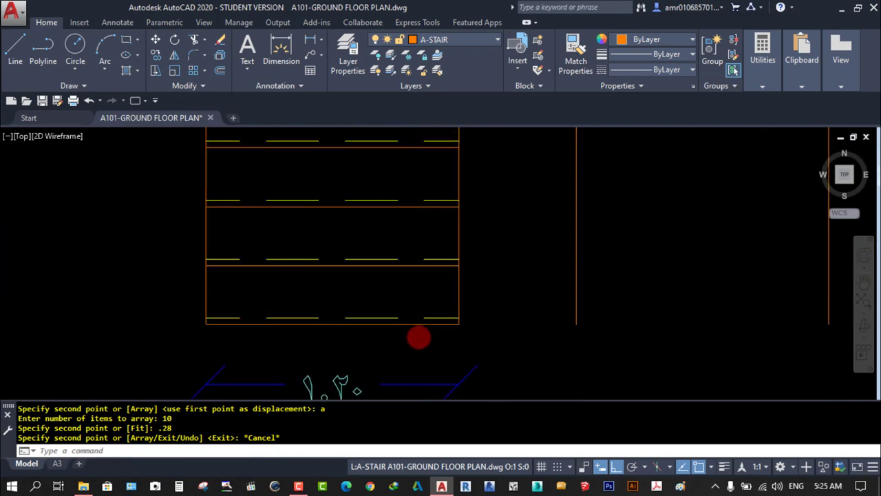
{"action": "scroll", "coordinate": [421, 227], "scroll_direction": "down", "scroll_amount": 5}
{"action": "scroll", "coordinate": [413, 289], "scroll_direction": "up", "scroll_amount": 1}
{"action": "scroll", "coordinate": [456, 301], "scroll_direction": "down", "scroll_amount": 1}
{"action": "scroll", "coordinate": [444, 271], "scroll_direction": "down", "scroll_amount": 1}
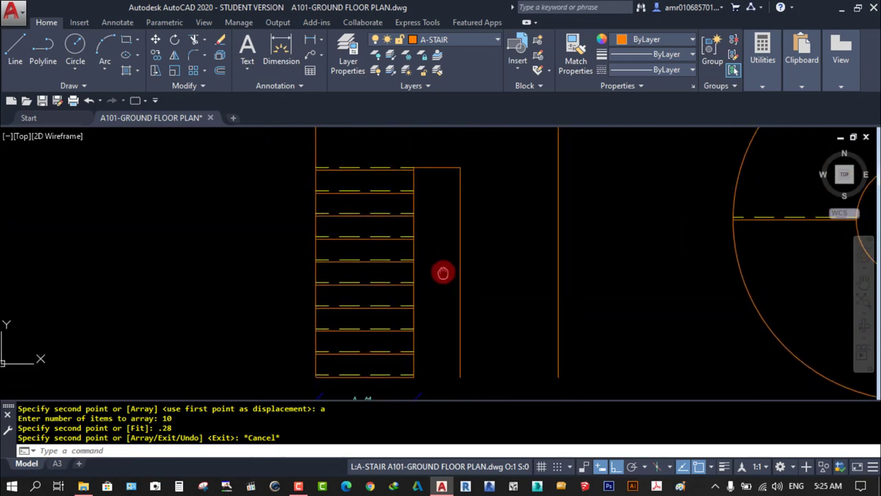
{"action": "scroll", "coordinate": [395, 221], "scroll_direction": "down", "scroll_amount": 1}
{"action": "scroll", "coordinate": [395, 221], "scroll_direction": "up", "scroll_amount": 2}
{"action": "mouse_move", "coordinate": [413, 207]}
{"action": "middle_mouse_down"}
{"action": "mouse_move", "coordinate": [417, 277]}
{"action": "mouse_move", "coordinate": [406, 233]}
{"action": "mouse_move", "coordinate": [417, 281]}
{"action": "middle_mouse_up"}
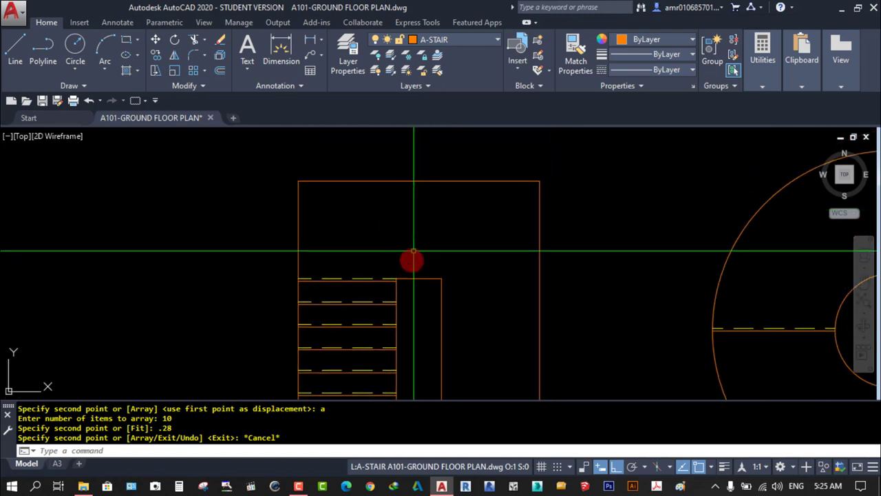
{"action": "scroll", "coordinate": [423, 199], "scroll_direction": "down", "scroll_amount": 1}
- Mirror the first flight's treads about the landing edge midpoint, keeping the originals
{"action": "middle_click_drag", "start_coordinate": [419, 342], "coordinate": [416, 289]}
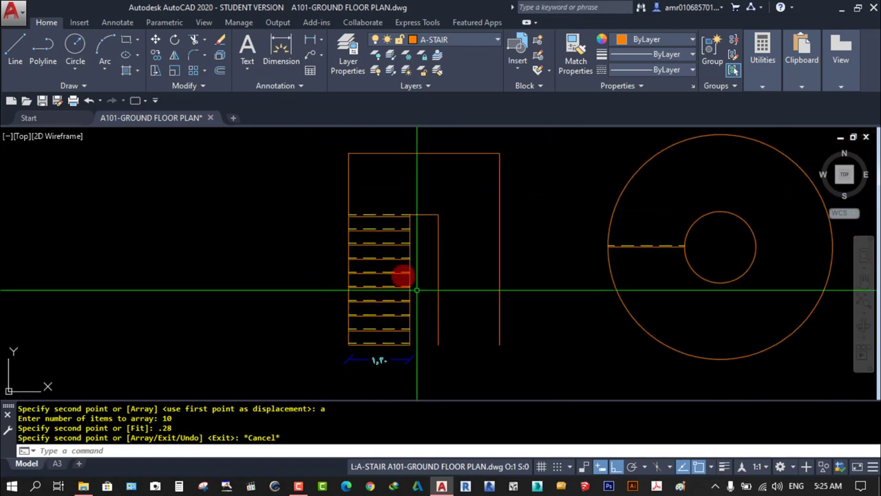
{"action": "left_click", "coordinate": [388, 201]}
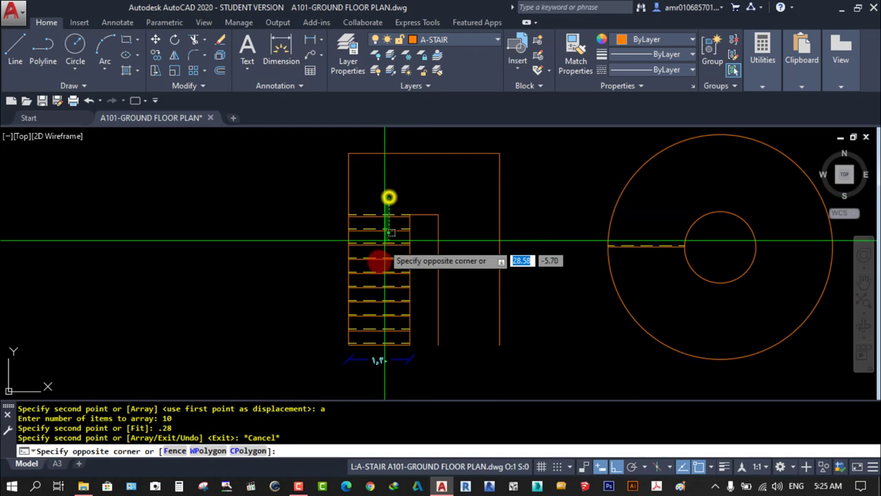
{"action": "left_click", "coordinate": [369, 348]}
{"action": "type", "text": "i"}
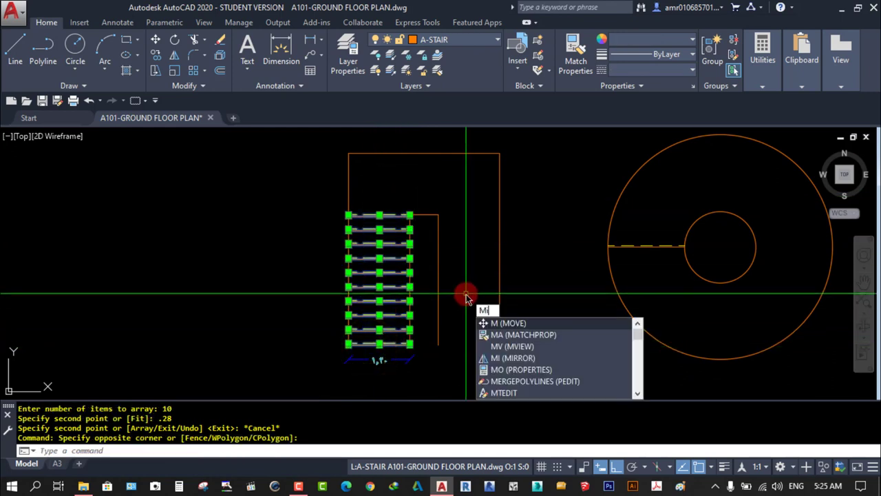
{"action": "key", "text": "Return"}
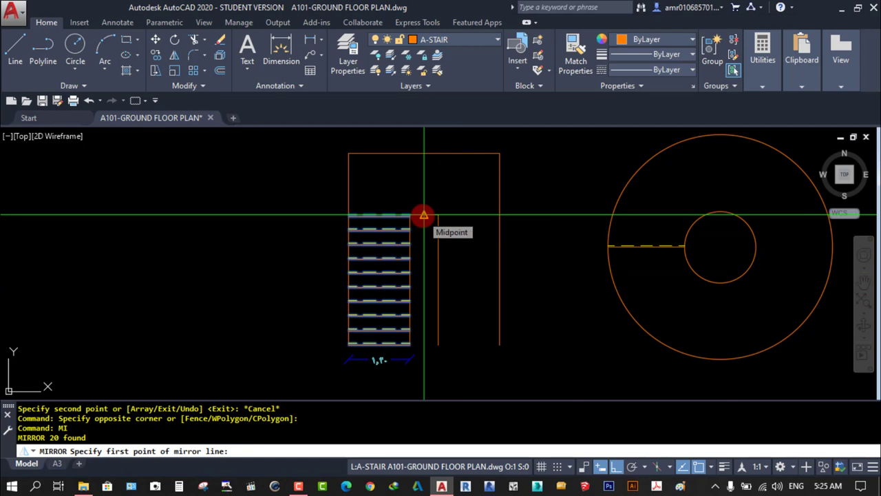
{"action": "scroll", "coordinate": [423, 216], "scroll_direction": "up", "scroll_amount": 3}
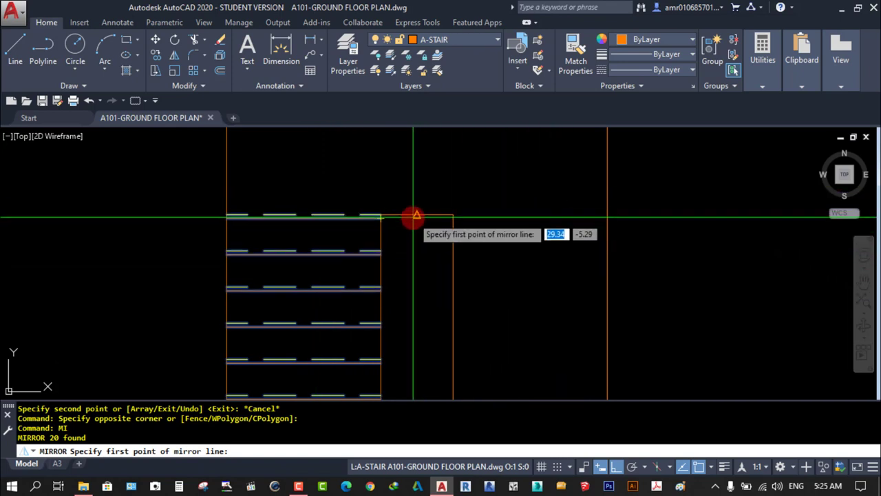
{"action": "left_click", "coordinate": [417, 215]}
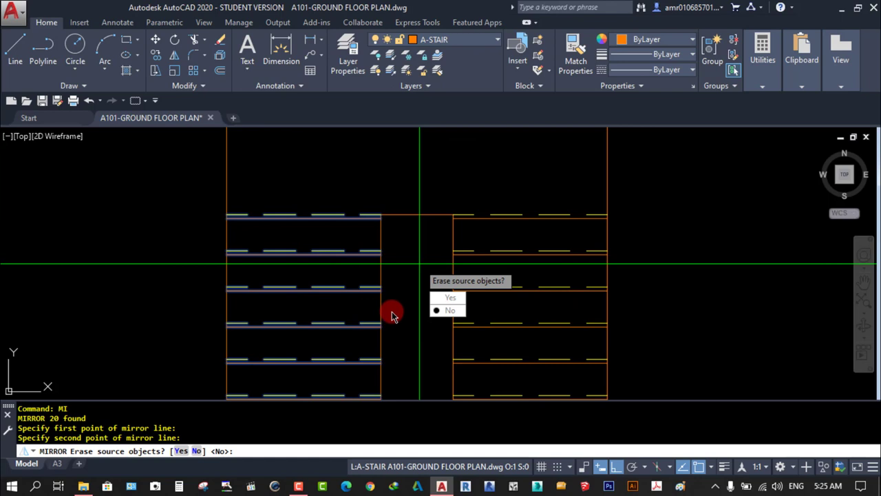
{"action": "key", "text": "Return"}
{"action": "scroll", "coordinate": [502, 212], "scroll_direction": "up", "scroll_amount": 4}
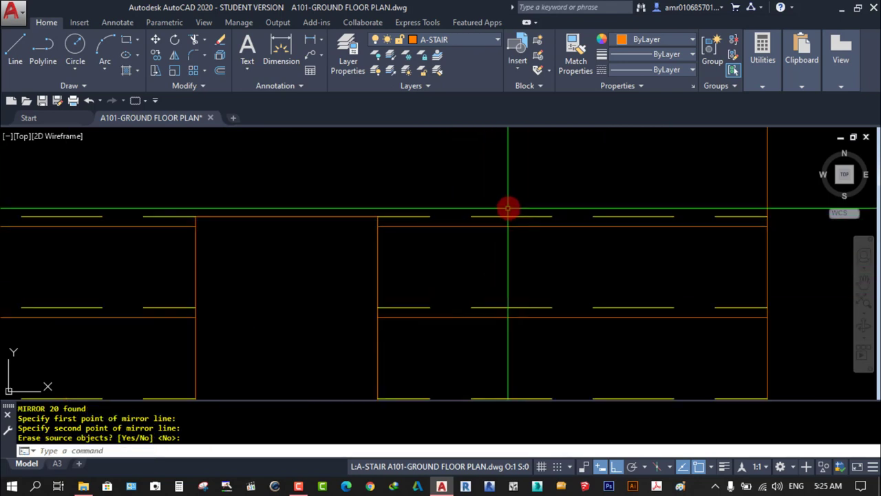
{"action": "scroll", "coordinate": [249, 260], "scroll_direction": "down", "scroll_amount": 1}
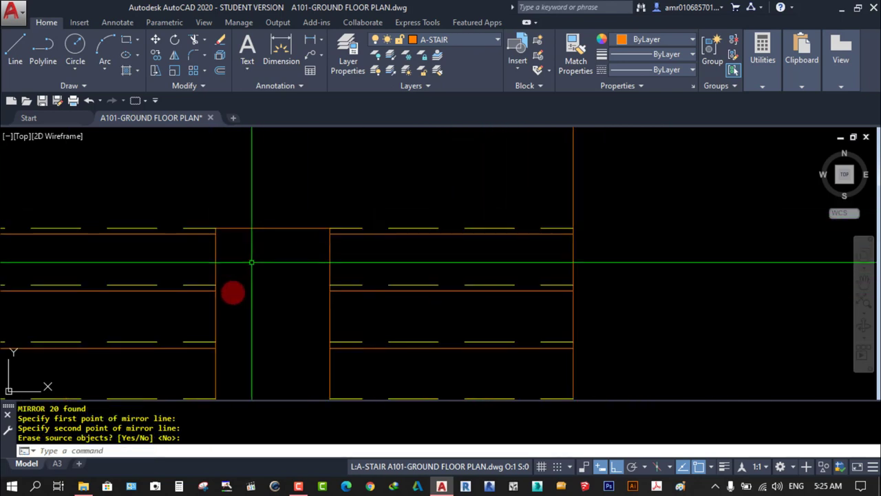
{"action": "scroll", "coordinate": [313, 263], "scroll_direction": "down", "scroll_amount": 1}
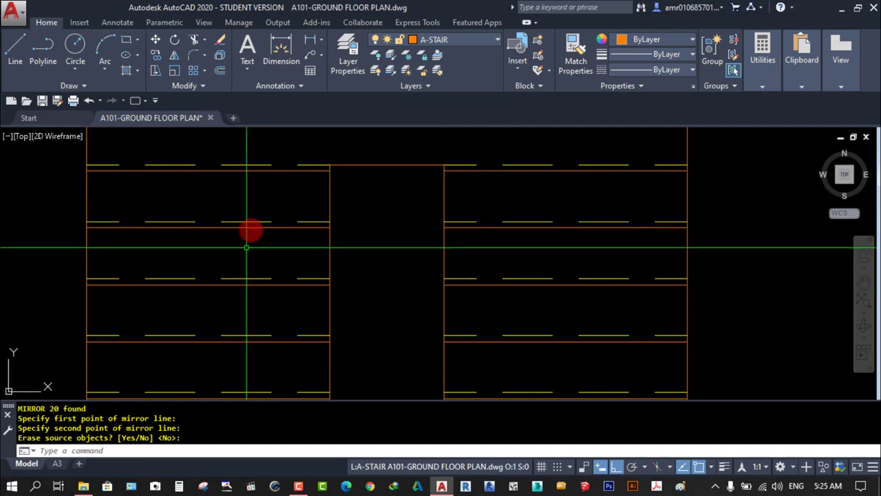
{"action": "scroll", "coordinate": [255, 260], "scroll_direction": "down", "scroll_amount": 8}
{"action": "scroll", "coordinate": [258, 264], "scroll_direction": "up", "scroll_amount": 8}
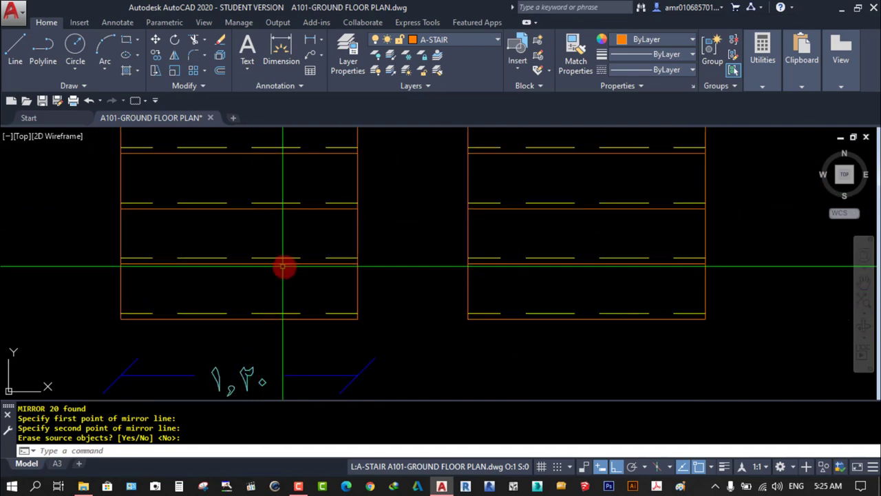
{"action": "scroll", "coordinate": [274, 291], "scroll_direction": "down", "scroll_amount": 1}
{"action": "scroll", "coordinate": [448, 236], "scroll_direction": "down", "scroll_amount": 3}
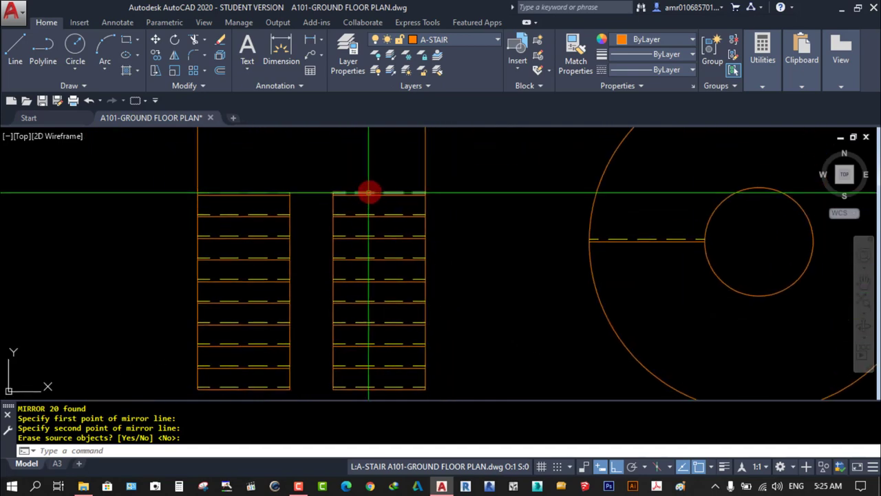
- Mirror the second flight's treads and erase the source treads
{"action": "middle_click_drag", "start_coordinate": [374, 249], "coordinate": [378, 242]}
{"action": "left_click", "coordinate": [404, 163]}
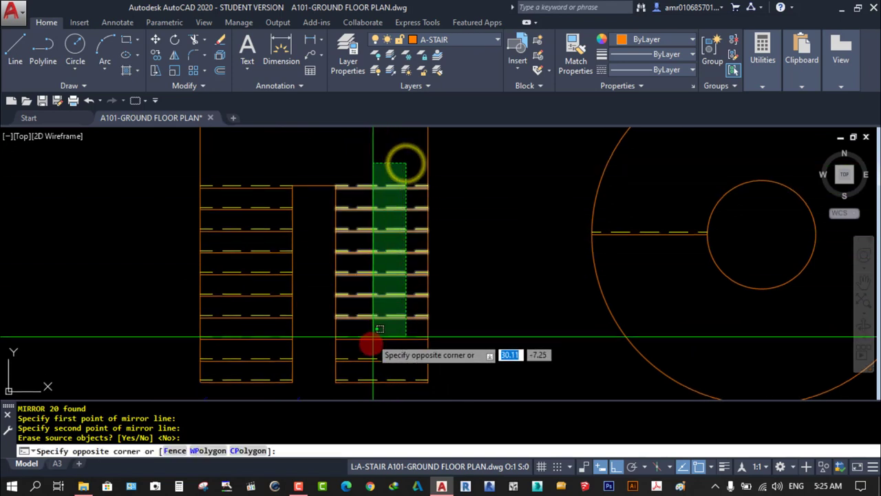
{"action": "left_click", "coordinate": [361, 389]}
{"action": "scroll", "coordinate": [307, 283], "scroll_direction": "up", "scroll_amount": 2}
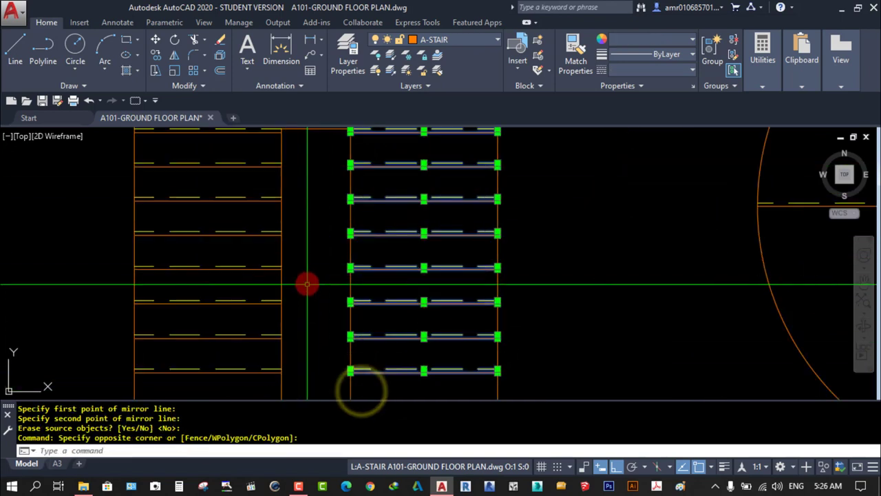
{"action": "key", "text": "Return"}
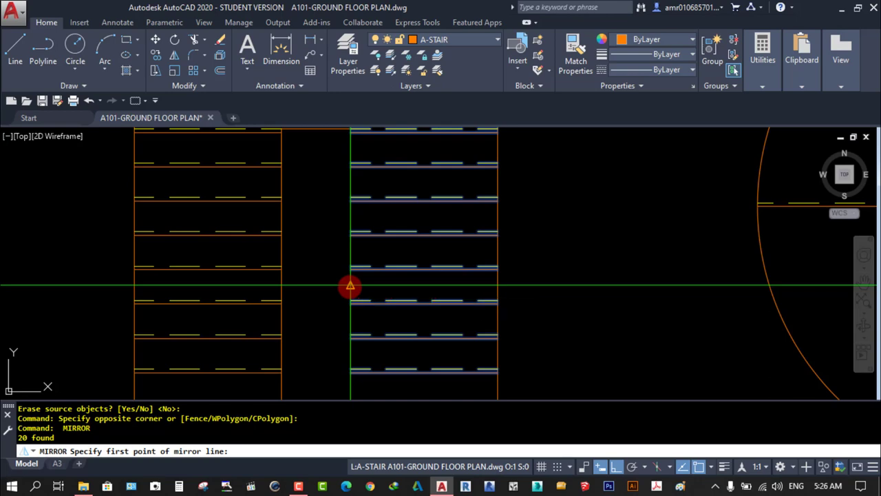
{"action": "scroll", "coordinate": [350, 285], "scroll_direction": "down", "scroll_amount": 4}
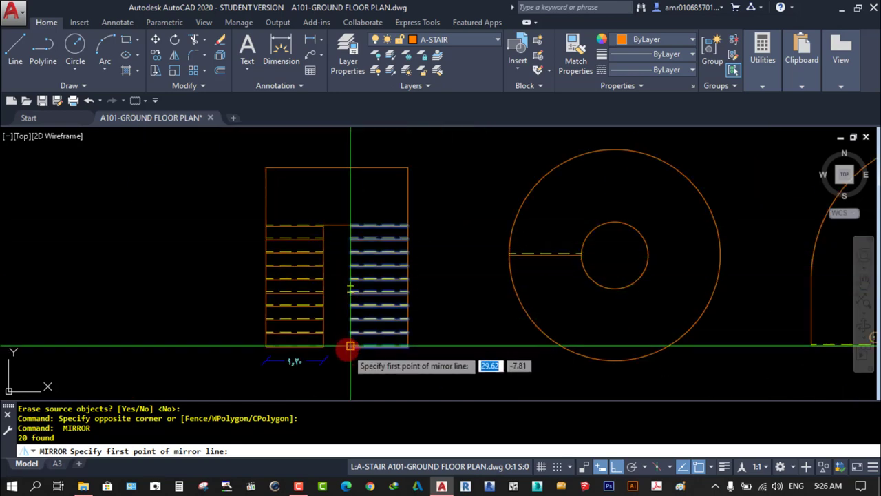
{"action": "left_click", "coordinate": [351, 285]}
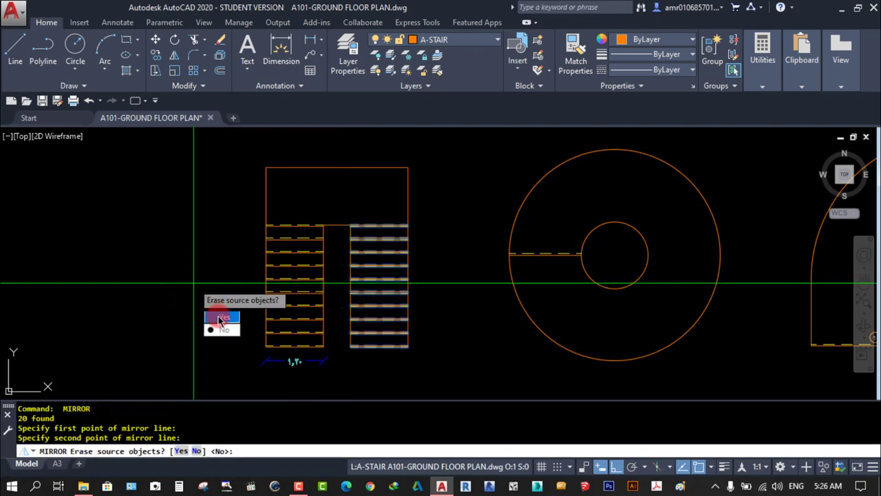
{"action": "left_click", "coordinate": [219, 318]}
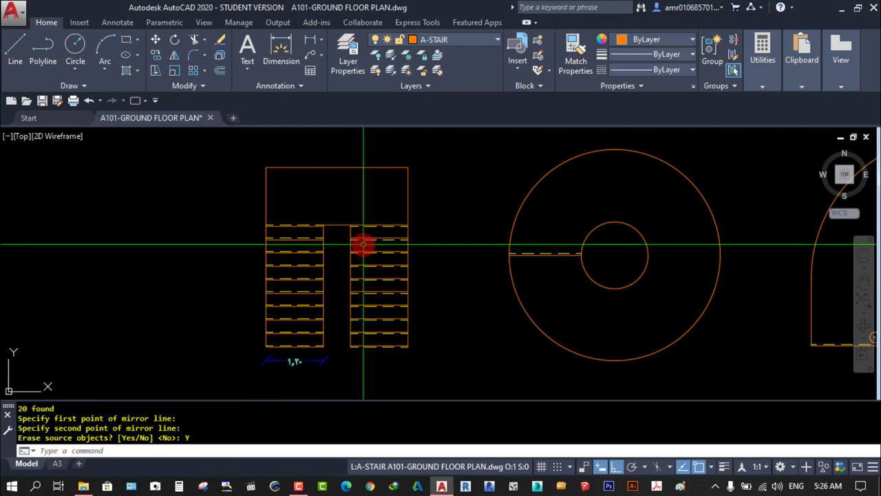
{"action": "scroll", "coordinate": [363, 245], "scroll_direction": "up", "scroll_amount": 2}
{"action": "key", "text": "Escape"}
{"action": "scroll", "coordinate": [370, 242], "scroll_direction": "up", "scroll_amount": 4}
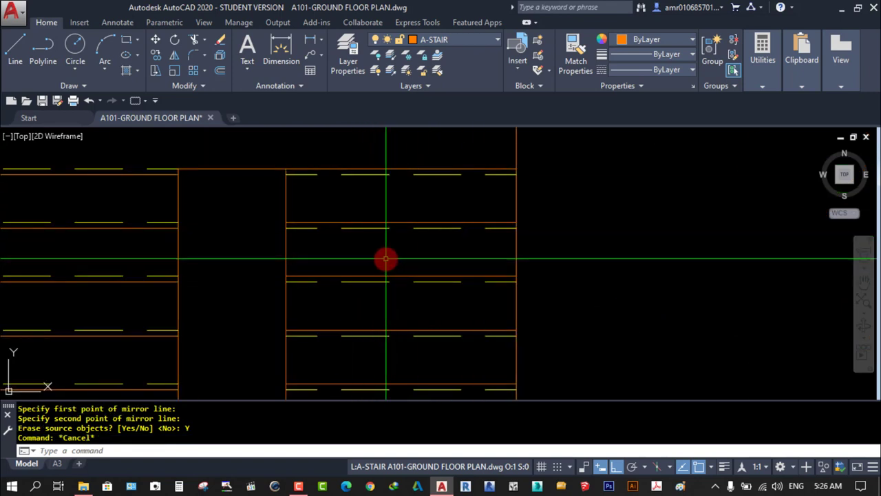
{"action": "scroll", "coordinate": [342, 165], "scroll_direction": "up", "scroll_amount": 2}
{"action": "scroll", "coordinate": [342, 165], "scroll_direction": "down", "scroll_amount": 6}
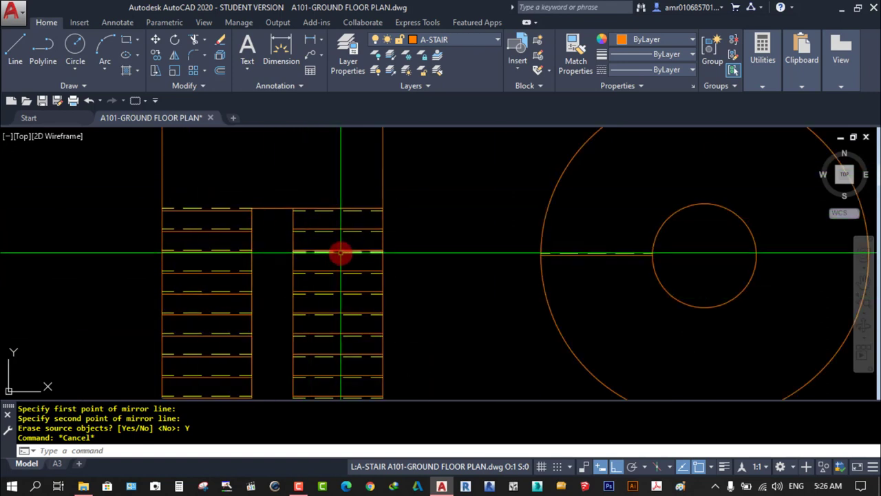
{"action": "type", "text": "pl"}
- Draw the walking-line polyline up the left flight, across the top and down the right flight
{"action": "key", "text": "Return"}
{"action": "middle_click_drag", "start_coordinate": [324, 257], "coordinate": [379, 154]}
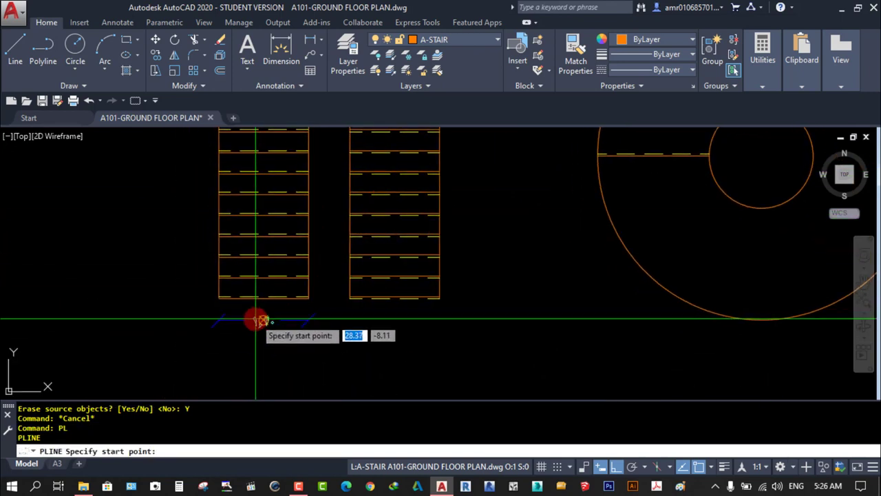
{"action": "left_click", "coordinate": [263, 301]}
{"action": "middle_click_drag", "start_coordinate": [275, 257], "coordinate": [261, 351]}
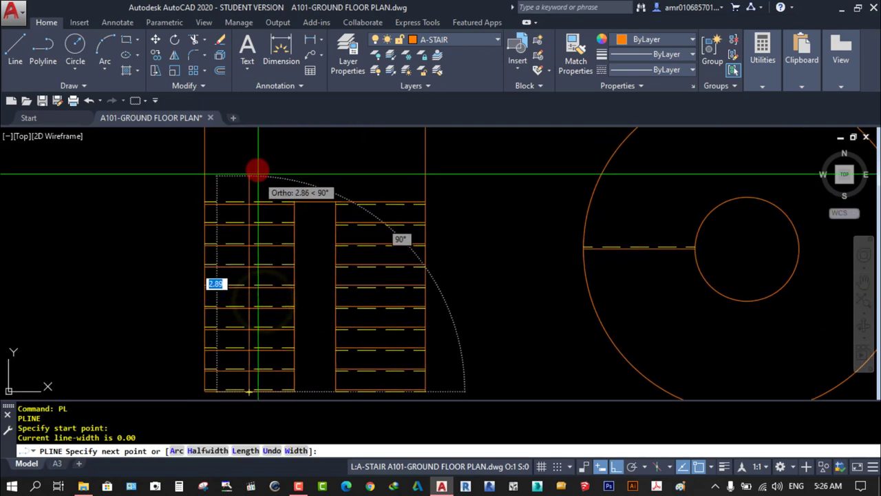
{"action": "left_click", "coordinate": [255, 154]}
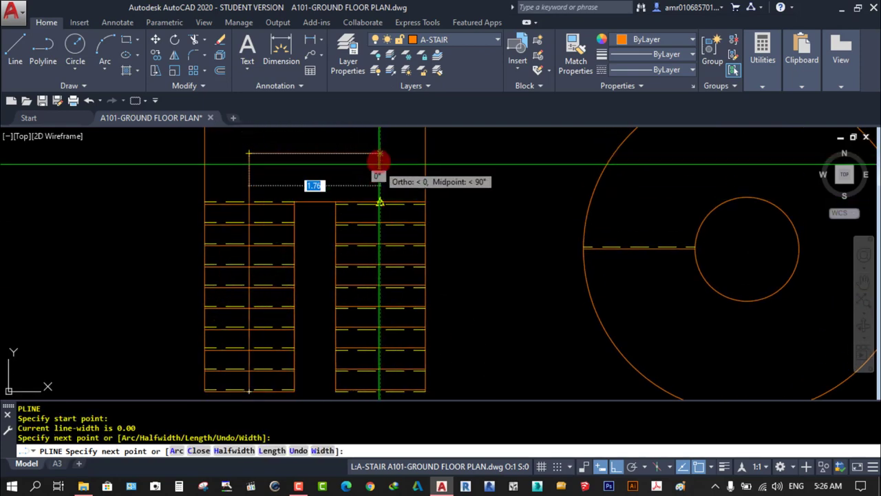
{"action": "left_click", "coordinate": [381, 153]}
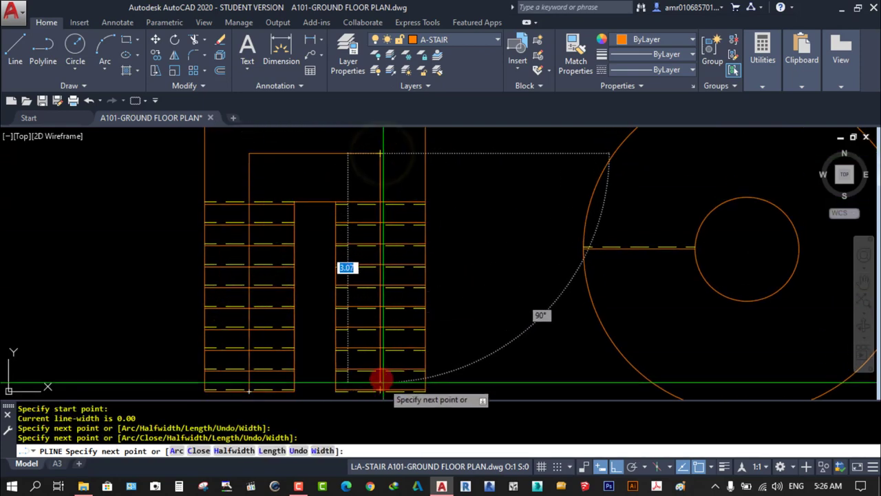
{"action": "middle_click_drag", "start_coordinate": [379, 378], "coordinate": [387, 297]}
{"action": "left_click", "coordinate": [386, 289]}
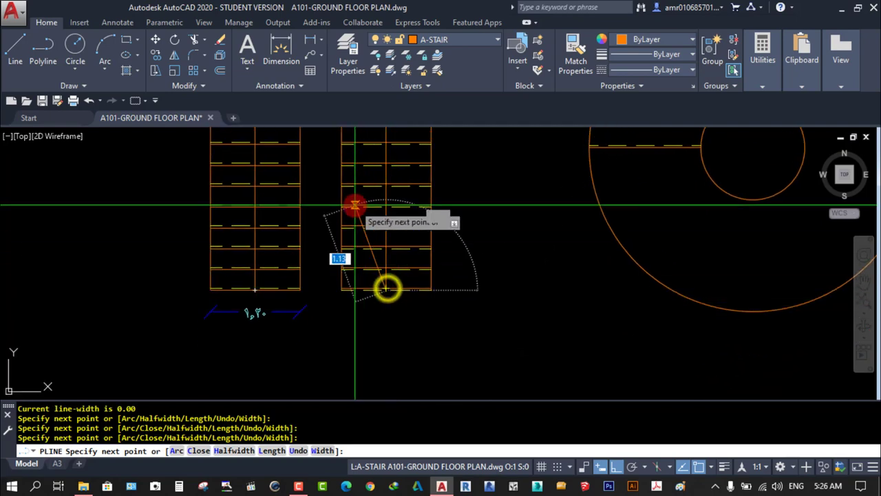
- End the walking line with a V-shaped arrowhead at the right flight's bottom
{"action": "left_click", "coordinate": [369, 228]}
{"action": "left_click", "coordinate": [404, 227]}
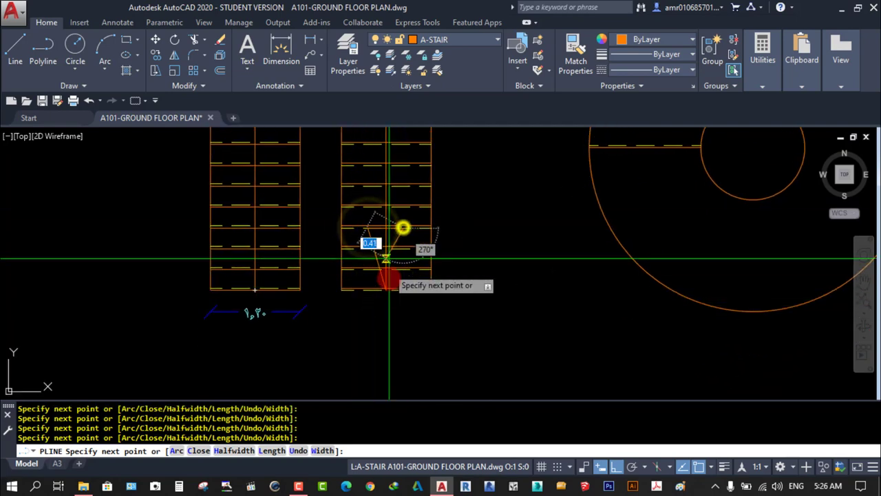
{"action": "left_click", "coordinate": [388, 288]}
{"action": "key", "text": "Escape"}
{"action": "scroll", "coordinate": [375, 317], "scroll_direction": "down", "scroll_amount": 2}
{"action": "scroll", "coordinate": [314, 305], "scroll_direction": "up", "scroll_amount": 2}
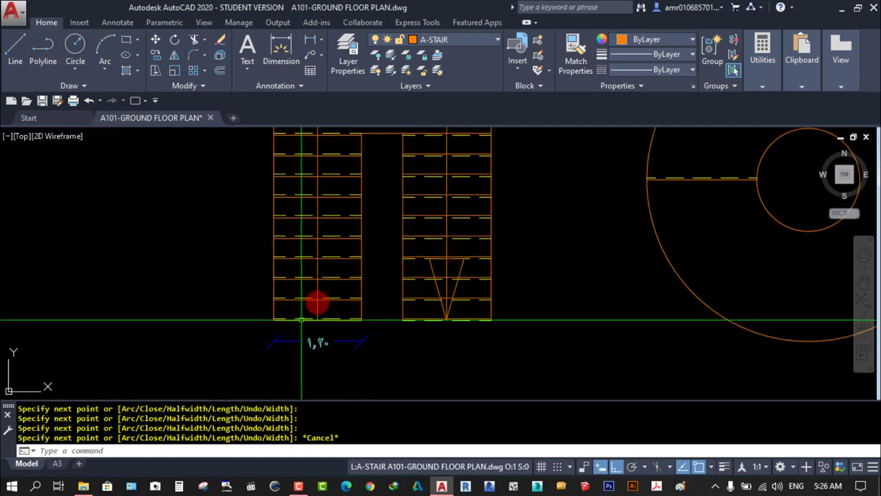
{"action": "scroll", "coordinate": [314, 317], "scroll_direction": "up", "scroll_amount": 1}
{"action": "scroll", "coordinate": [324, 303], "scroll_direction": "up", "scroll_amount": 2}
{"action": "scroll", "coordinate": [314, 297], "scroll_direction": "down", "scroll_amount": 3}
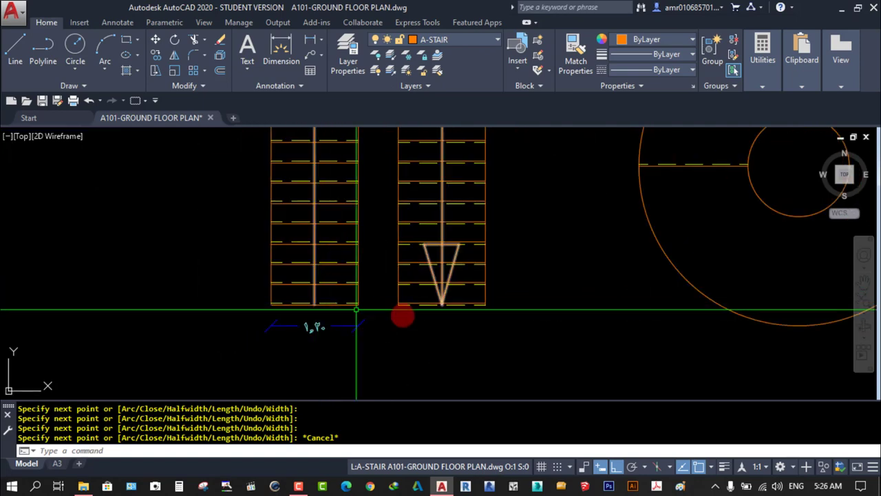
{"action": "scroll", "coordinate": [402, 312], "scroll_direction": "up", "scroll_amount": 3}
{"action": "scroll", "coordinate": [216, 271], "scroll_direction": "down", "scroll_amount": 3}
{"action": "scroll", "coordinate": [383, 279], "scroll_direction": "up", "scroll_amount": 1}
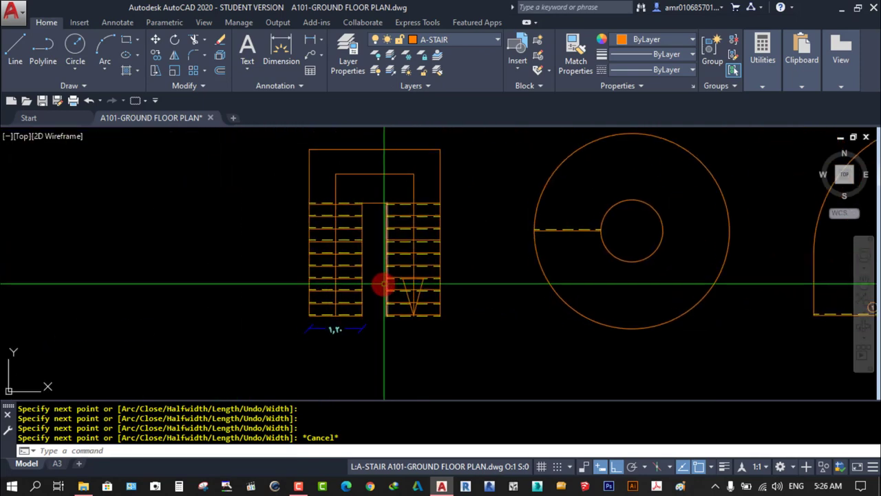
{"action": "scroll", "coordinate": [375, 273], "scroll_direction": "up", "scroll_amount": 1}
{"action": "scroll", "coordinate": [377, 303], "scroll_direction": "down", "scroll_amount": 2}
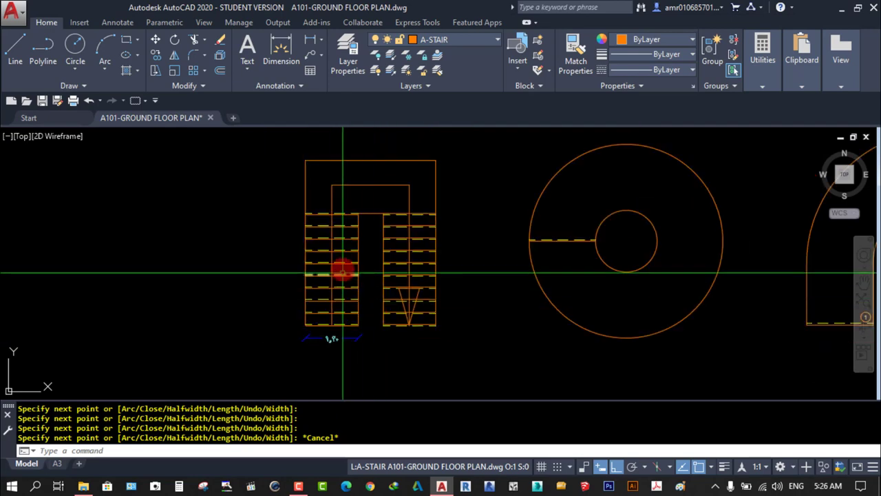
{"action": "scroll", "coordinate": [422, 331], "scroll_direction": "up", "scroll_amount": 1}
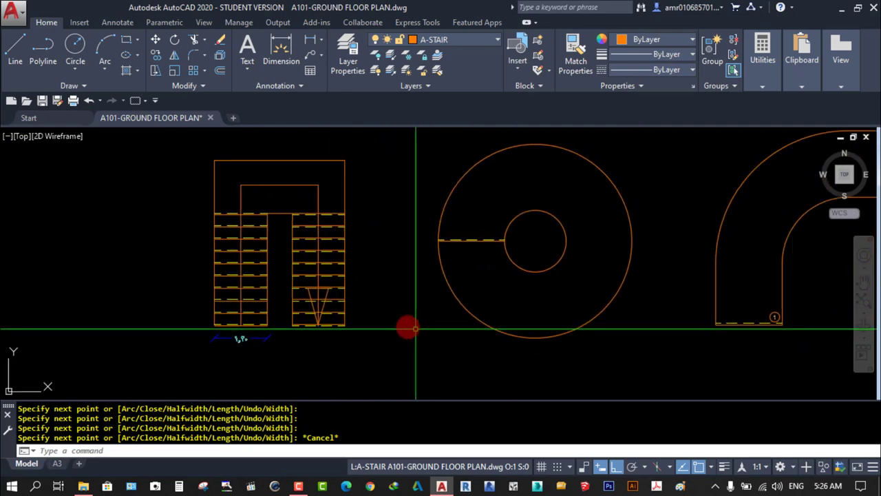
{"action": "scroll", "coordinate": [413, 330], "scroll_direction": "down", "scroll_amount": 1}
{"action": "scroll", "coordinate": [375, 344], "scroll_direction": "up", "scroll_amount": 1}
{"action": "scroll", "coordinate": [436, 271], "scroll_direction": "up", "scroll_amount": 2}
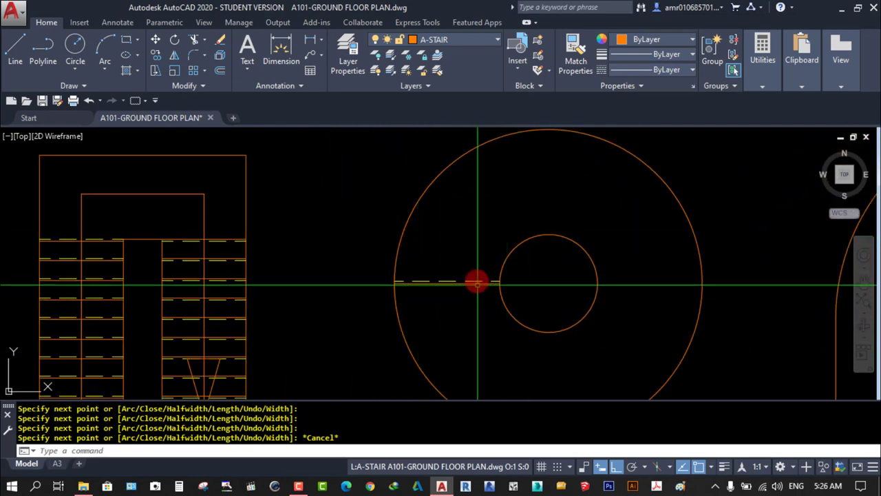
{"action": "scroll", "coordinate": [493, 293], "scroll_direction": "down", "scroll_amount": 3}
{"action": "scroll", "coordinate": [475, 317], "scroll_direction": "up", "scroll_amount": 2}
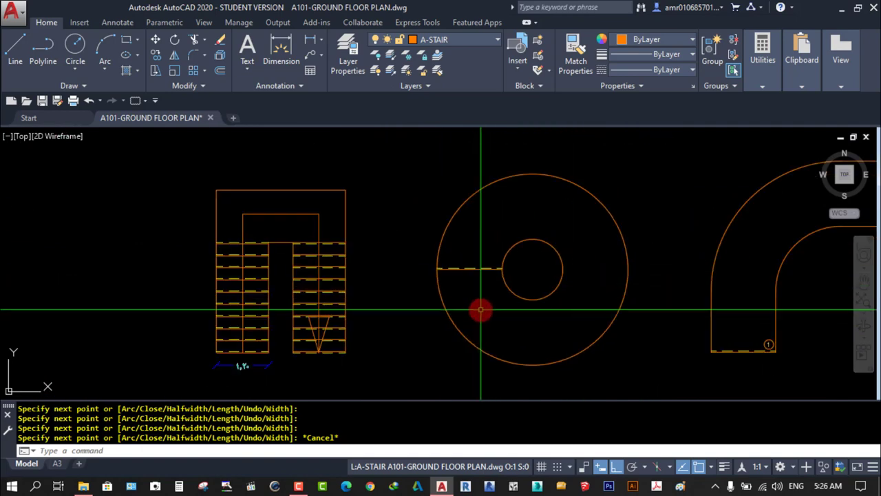
{"action": "scroll", "coordinate": [481, 309], "scroll_direction": "up", "scroll_amount": 2}
{"action": "scroll", "coordinate": [530, 266], "scroll_direction": "down", "scroll_amount": 1}
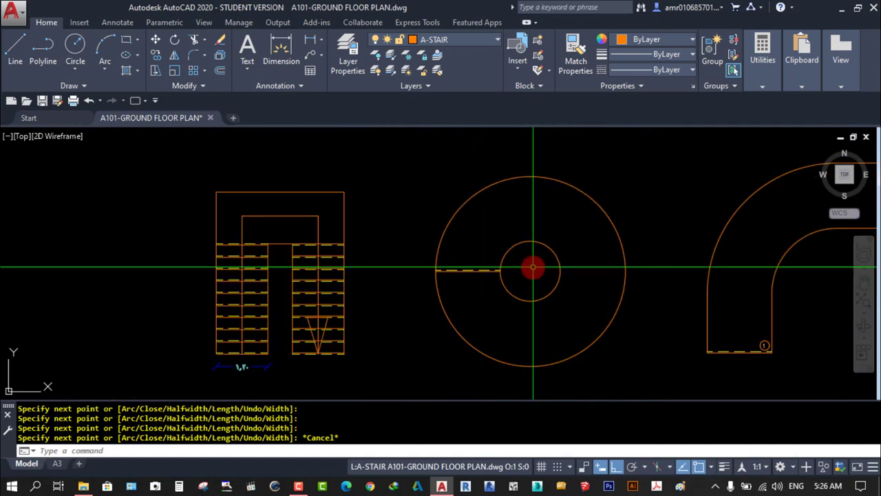
- Add a 0.70 linear dimension from the spiral stair's centre to the inner circle
{"action": "left_click", "coordinate": [308, 46]}
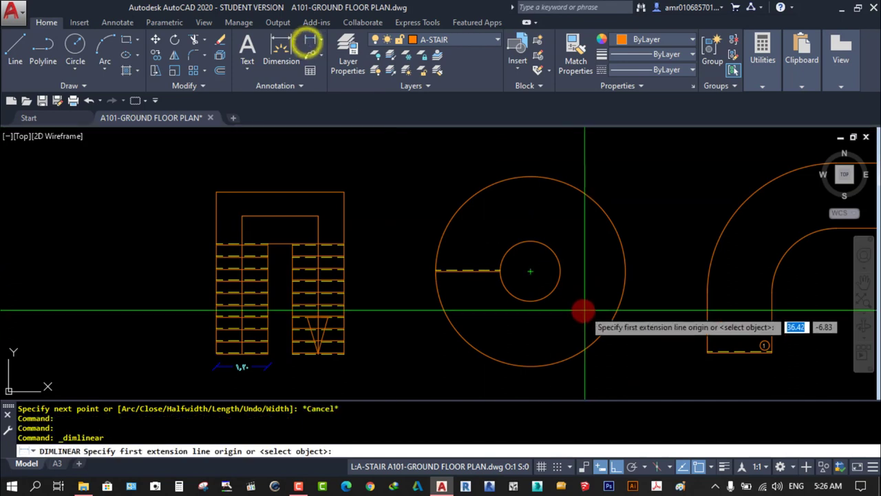
{"action": "scroll", "coordinate": [530, 272], "scroll_direction": "down", "scroll_amount": 1}
{"action": "left_click", "coordinate": [530, 271]}
{"action": "left_click", "coordinate": [558, 271]}
{"action": "scroll", "coordinate": [554, 274], "scroll_direction": "up", "scroll_amount": 3}
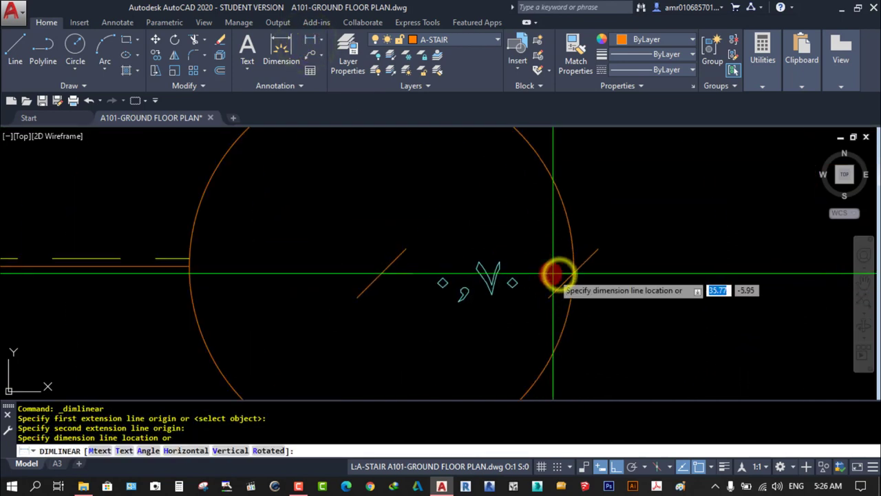
{"action": "left_click", "coordinate": [554, 274]}
{"action": "scroll", "coordinate": [551, 314], "scroll_direction": "down", "scroll_amount": 3}
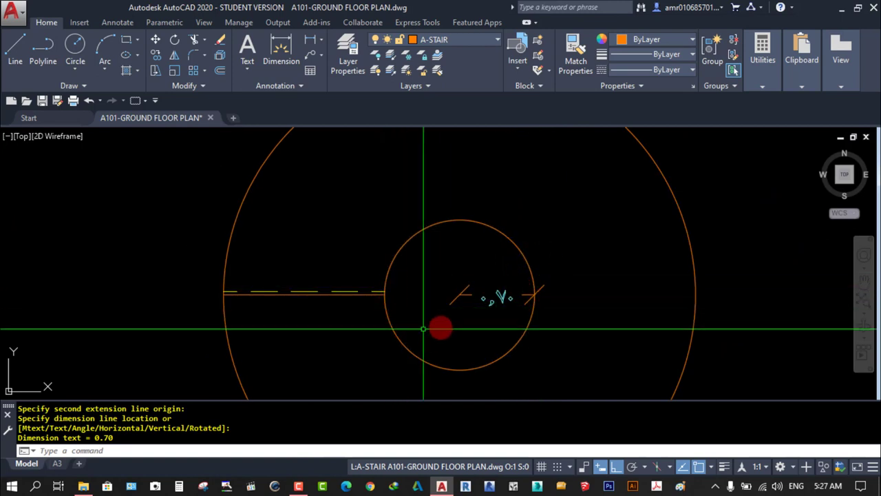
- Add a 1.50 linear dimension from the inner circle to the outer circle
{"action": "key", "text": "Return"}
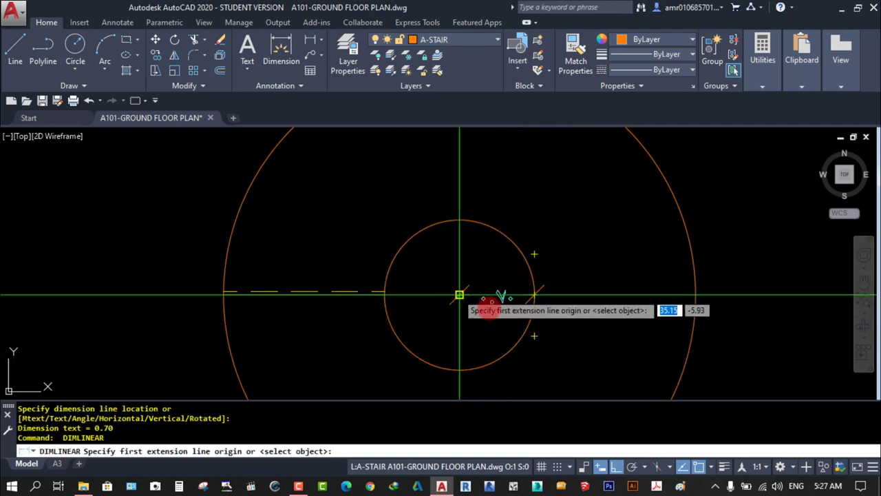
{"action": "left_click", "coordinate": [534, 296]}
{"action": "left_click", "coordinate": [695, 297]}
{"action": "left_click", "coordinate": [560, 300]}
{"action": "key", "text": "Escape"}
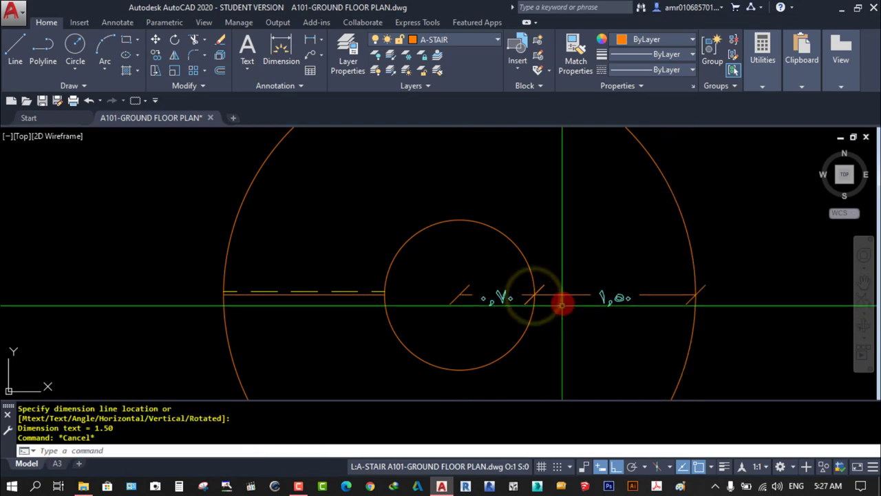
{"action": "scroll", "coordinate": [602, 326], "scroll_direction": "down", "scroll_amount": 4}
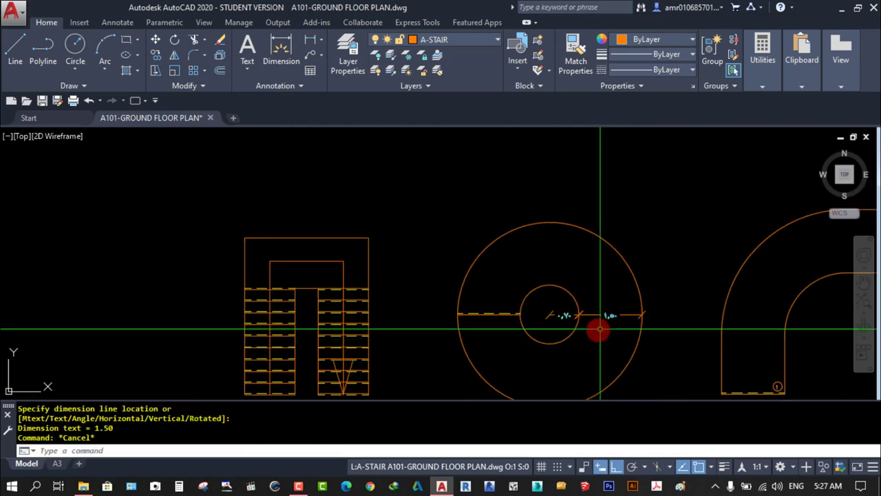
{"action": "scroll", "coordinate": [519, 313], "scroll_direction": "up", "scroll_amount": 2}
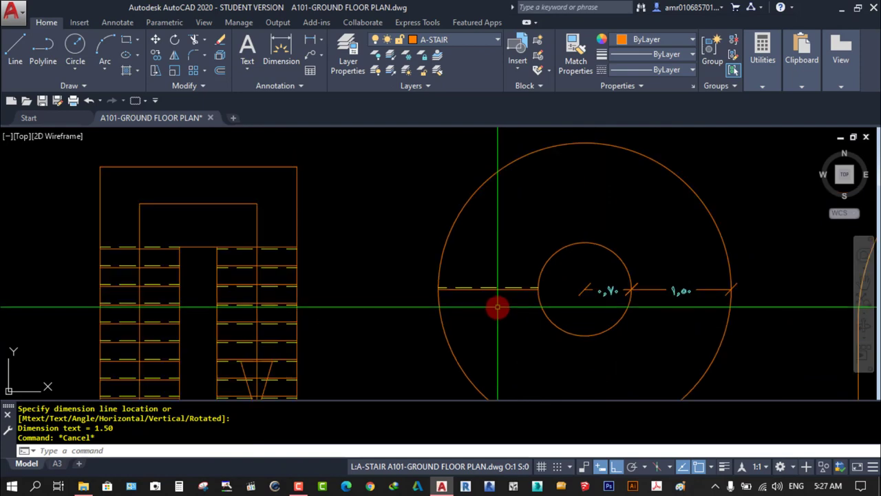
{"action": "scroll", "coordinate": [496, 305], "scroll_direction": "up", "scroll_amount": 3}
{"action": "scroll", "coordinate": [507, 291], "scroll_direction": "up", "scroll_amount": 1}
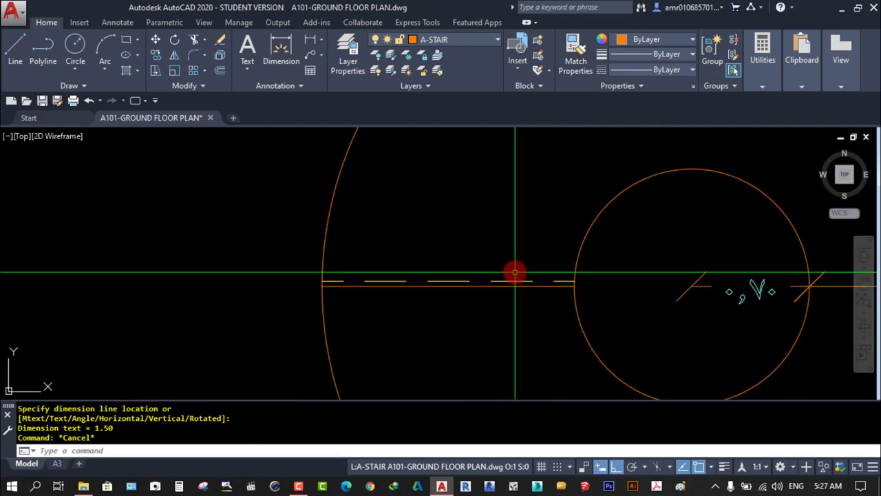
{"action": "scroll", "coordinate": [502, 314], "scroll_direction": "down", "scroll_amount": 2}
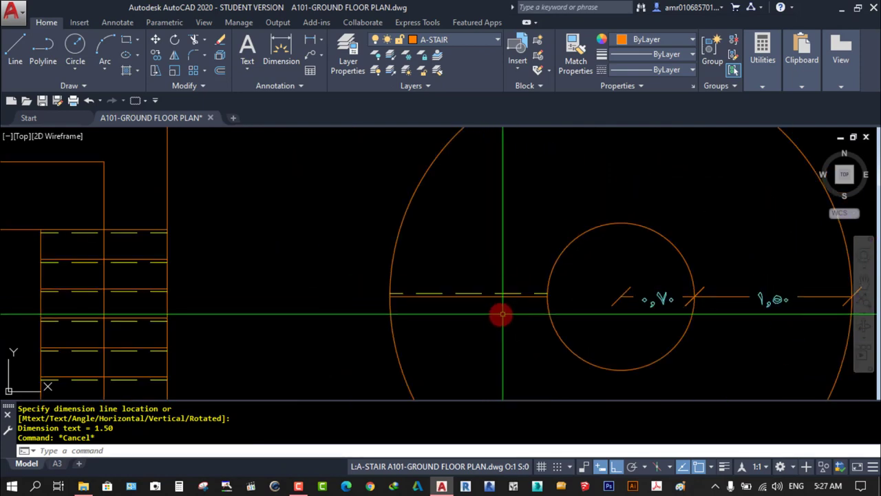
{"action": "left_click", "coordinate": [505, 256]}
{"action": "left_click", "coordinate": [459, 319]}
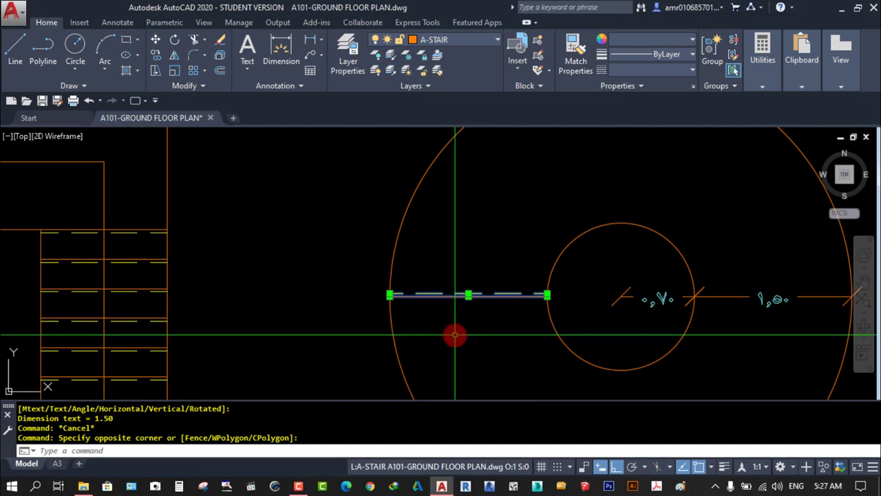
- Polar-array the spiral tread about the inner circle's centre: 20 items filling 270°
{"action": "left_click", "coordinate": [207, 72]}
{"action": "left_click", "coordinate": [234, 144]}
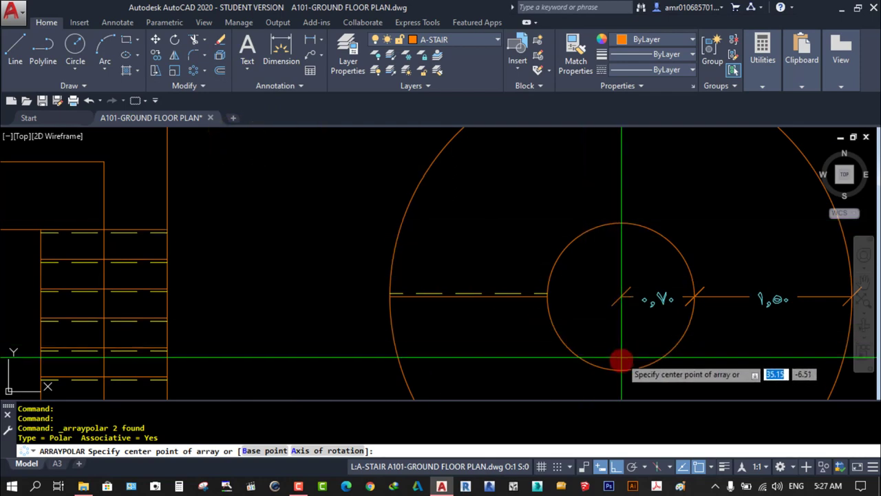
{"action": "left_click", "coordinate": [620, 297]}
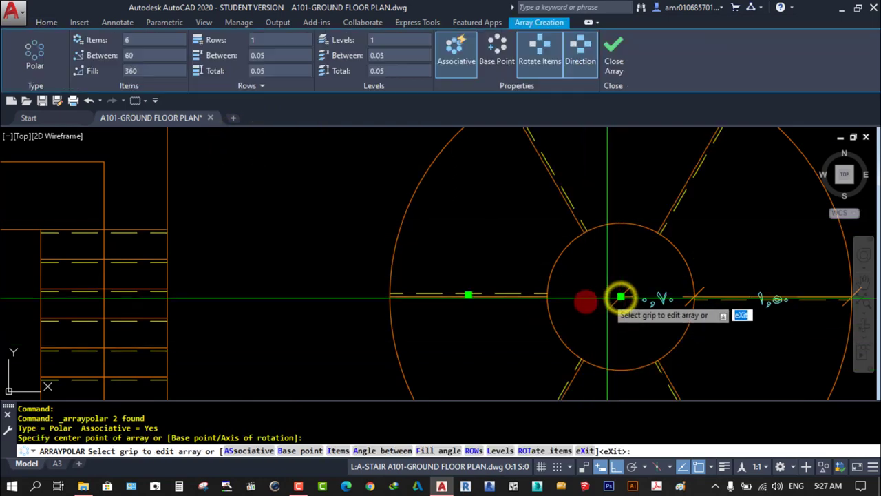
{"action": "scroll", "coordinate": [620, 298], "scroll_direction": "down", "scroll_amount": 4}
{"action": "scroll", "coordinate": [583, 328], "scroll_direction": "down", "scroll_amount": 2}
{"action": "scroll", "coordinate": [587, 313], "scroll_direction": "up", "scroll_amount": 2}
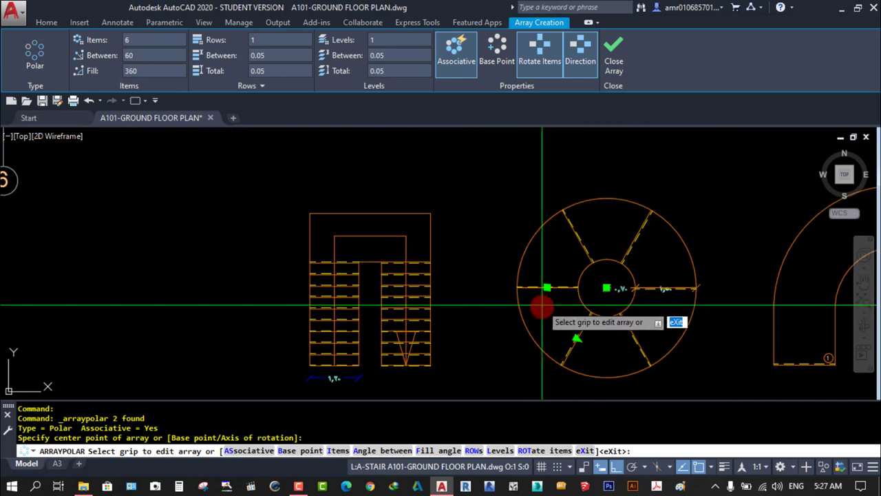
{"action": "left_click", "coordinate": [289, 60]}
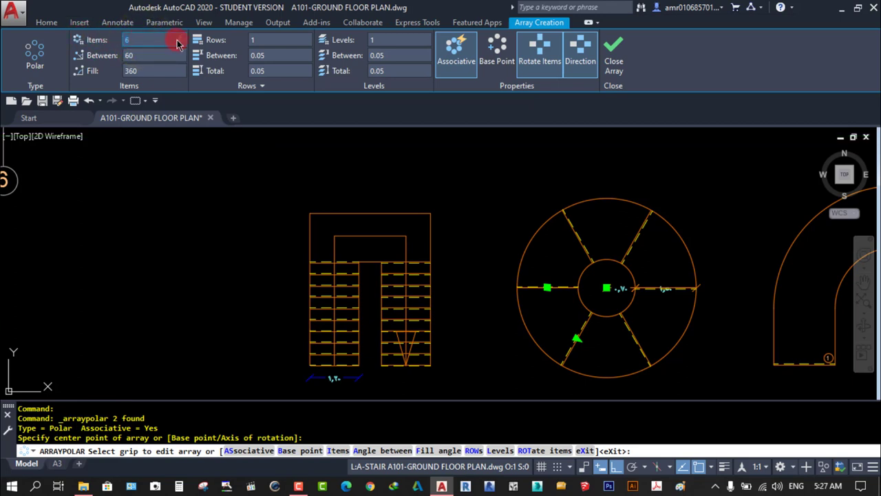
{"action": "left_click", "coordinate": [154, 40]}
{"action": "type", "text": "20"}
{"action": "key", "text": "Return"}
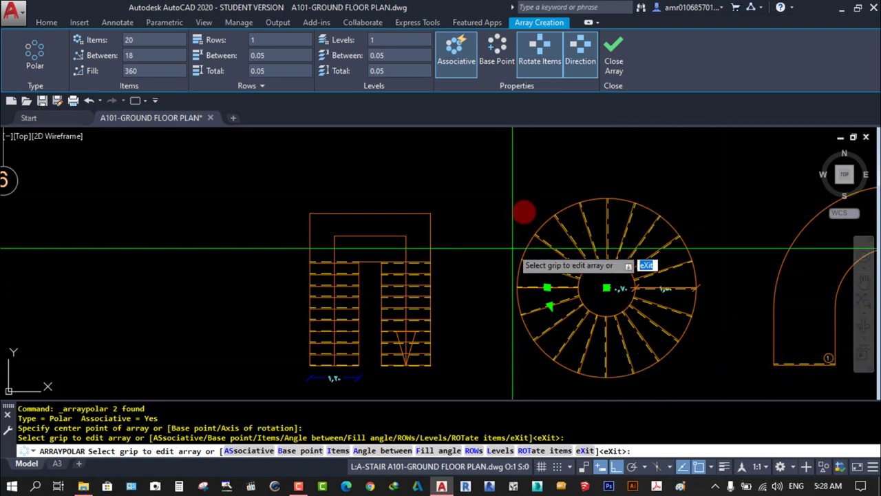
{"action": "left_click", "coordinate": [154, 73]}
{"action": "type", "text": "270"}
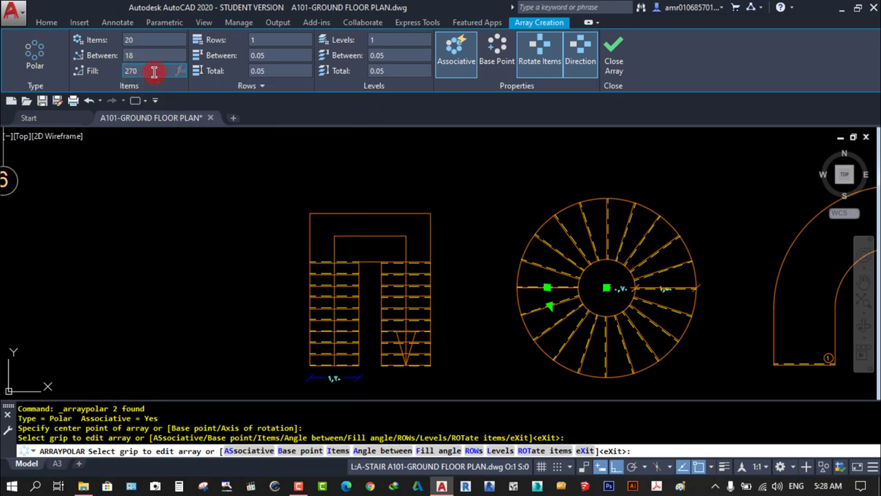
{"action": "key", "text": "Return"}
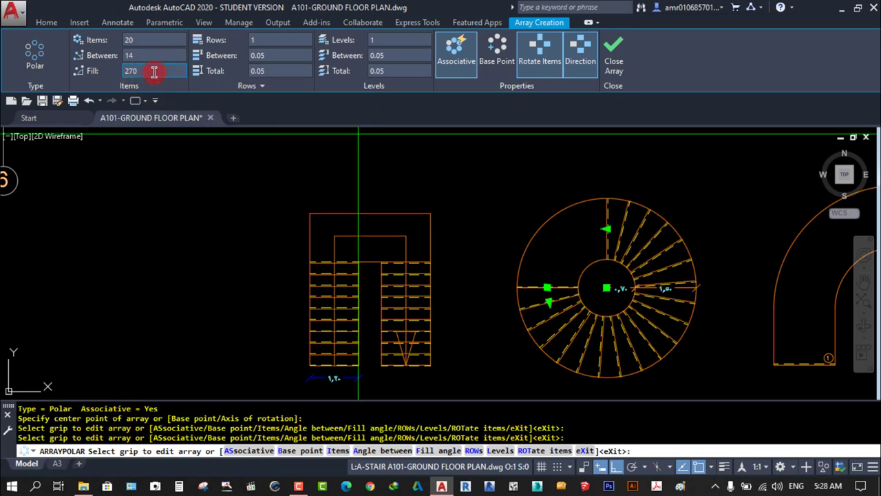
{"action": "scroll", "coordinate": [610, 244], "scroll_direction": "up", "scroll_amount": 4}
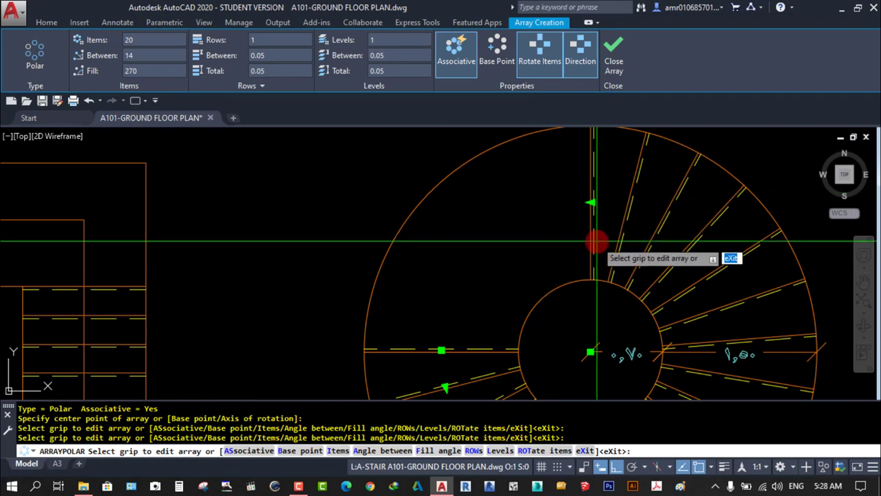
{"action": "scroll", "coordinate": [640, 227], "scroll_direction": "down", "scroll_amount": 4}
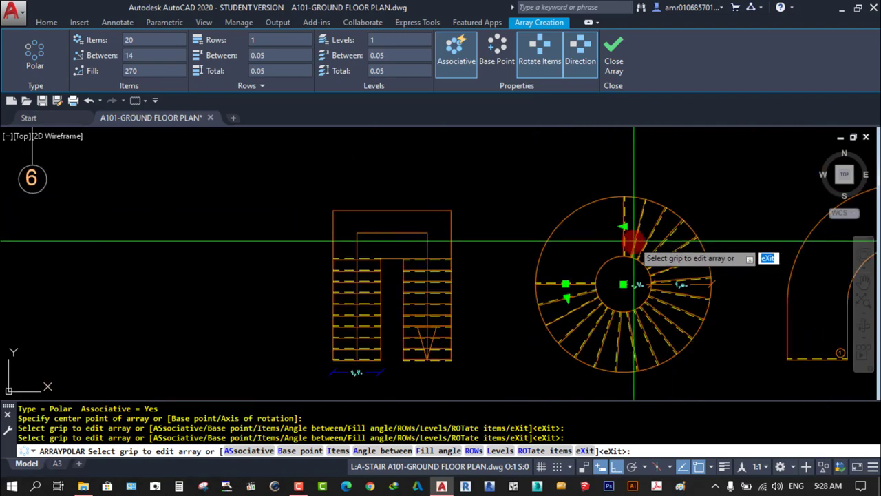
{"action": "scroll", "coordinate": [622, 227], "scroll_direction": "up", "scroll_amount": 2}
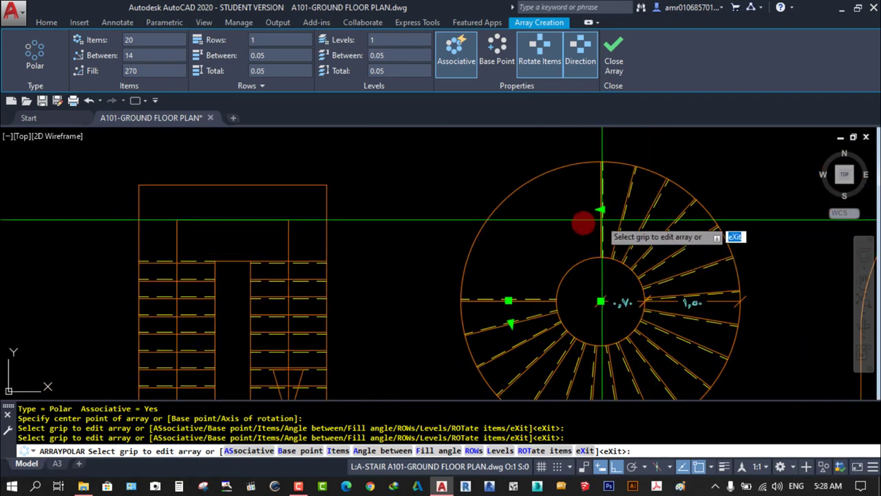
- Finish the tread polar array and pick the vertical stair line as a trim cutting edge
{"action": "left_click", "coordinate": [614, 61]}
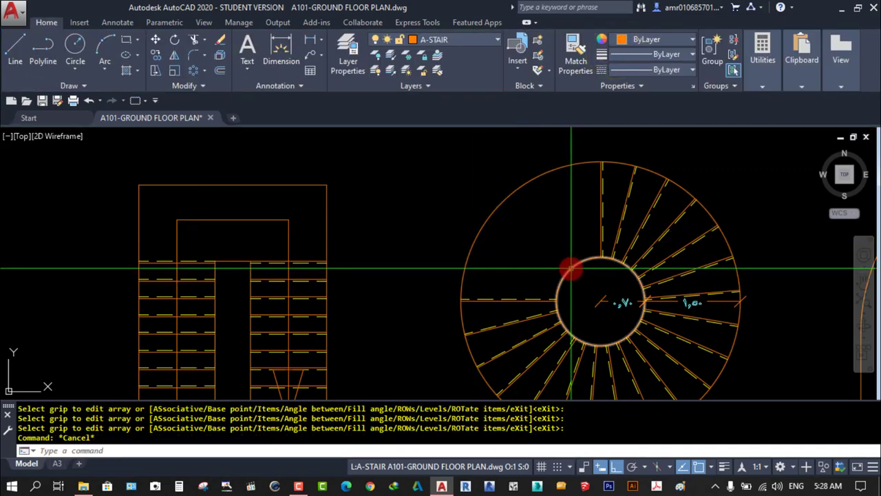
{"action": "type", "text": "TR"}
{"action": "key", "text": "Return"}
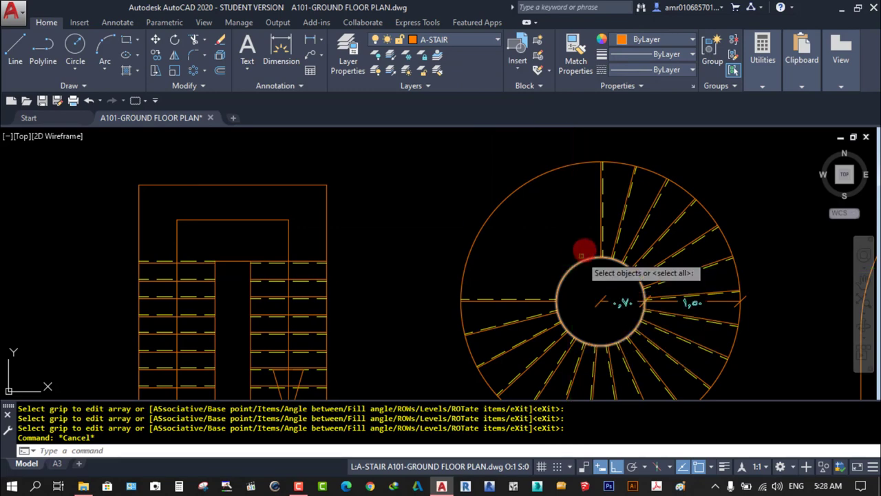
{"action": "scroll", "coordinate": [592, 219], "scroll_direction": "up", "scroll_amount": 2}
{"action": "left_click", "coordinate": [600, 196]}
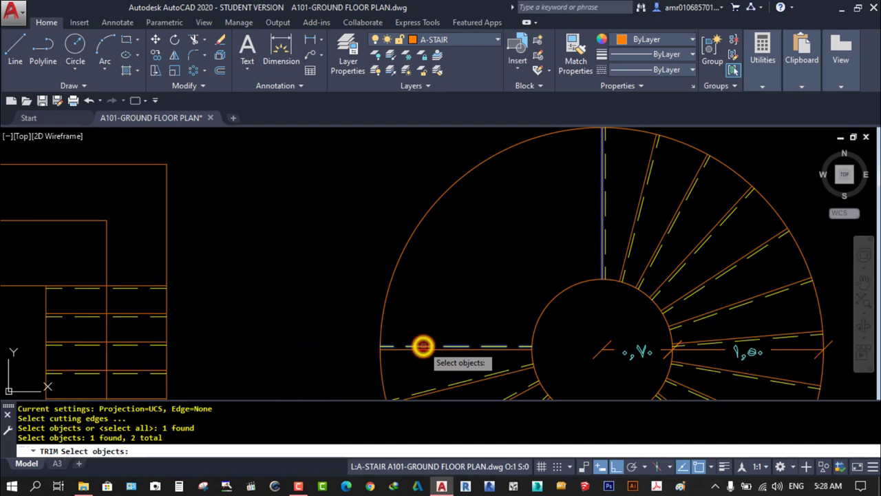
{"action": "key", "text": "Return"}
{"action": "left_click", "coordinate": [441, 234]}
- Attempt to trim the inner circle's upper-left part, then cancel the failed trim
{"action": "left_click", "coordinate": [386, 184]}
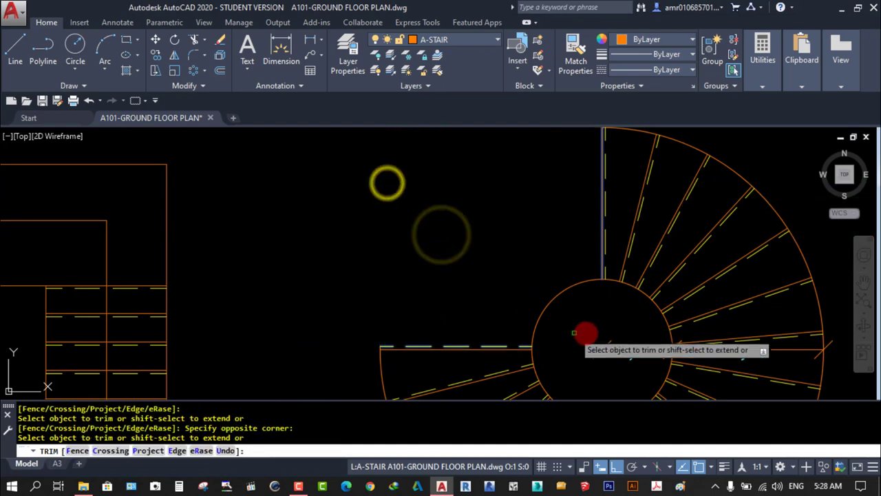
{"action": "left_click", "coordinate": [561, 301]}
{"action": "left_click", "coordinate": [548, 279]}
{"action": "scroll", "coordinate": [560, 293], "scroll_direction": "up", "scroll_amount": 2}
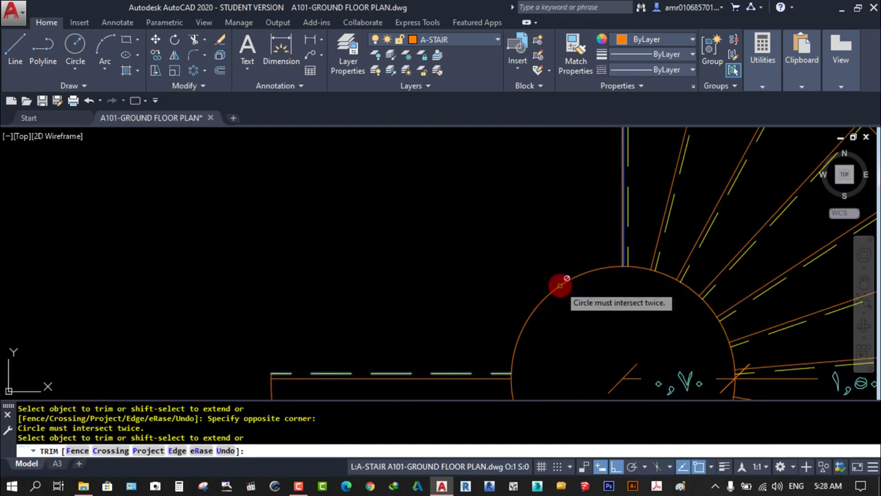
{"action": "key", "text": "Escape"}
{"action": "scroll", "coordinate": [554, 285], "scroll_direction": "down", "scroll_amount": 2}
- Break the inner circle between the left landing and the vertical stair line
{"action": "left_click", "coordinate": [584, 256]}
{"action": "left_click", "coordinate": [535, 193]}
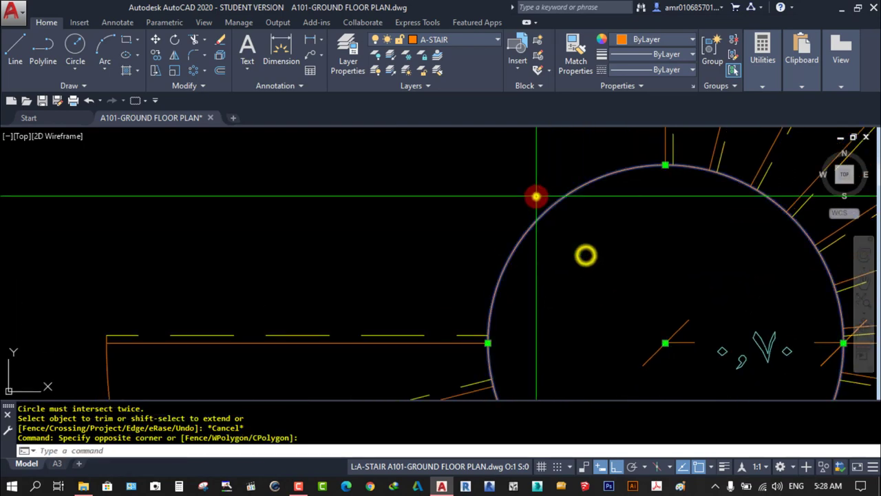
{"action": "scroll", "coordinate": [564, 294], "scroll_direction": "down", "scroll_amount": 2}
{"action": "scroll", "coordinate": [557, 283], "scroll_direction": "up", "scroll_amount": 2}
{"action": "key", "text": "Escape"}
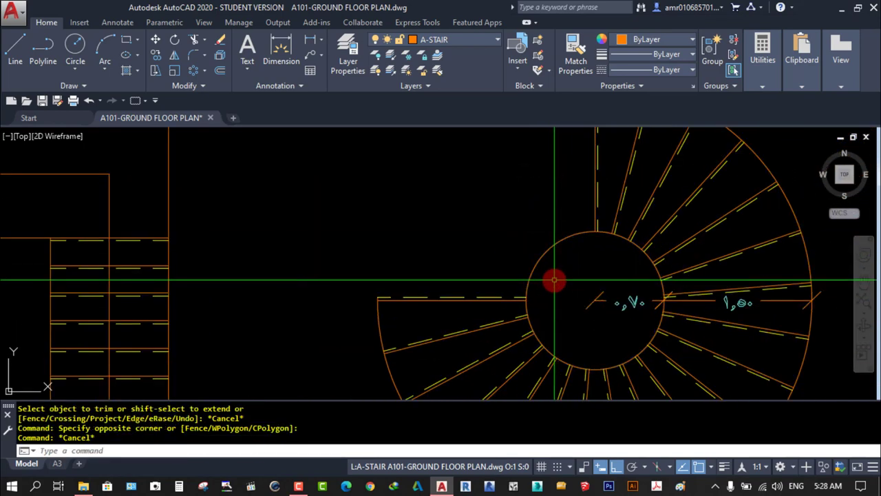
{"action": "type", "text": "br"}
{"action": "key", "text": "Return"}
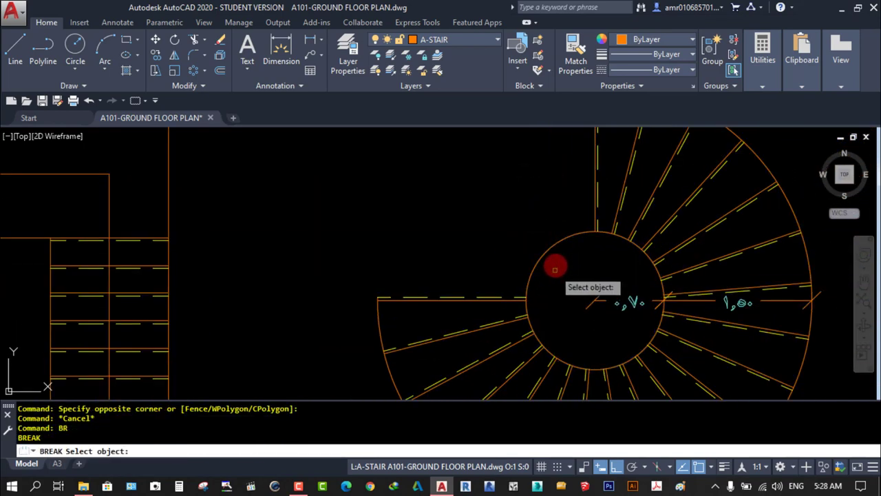
{"action": "left_click", "coordinate": [561, 239]}
{"action": "left_click", "coordinate": [545, 257]}
{"action": "key", "text": "Escape"}
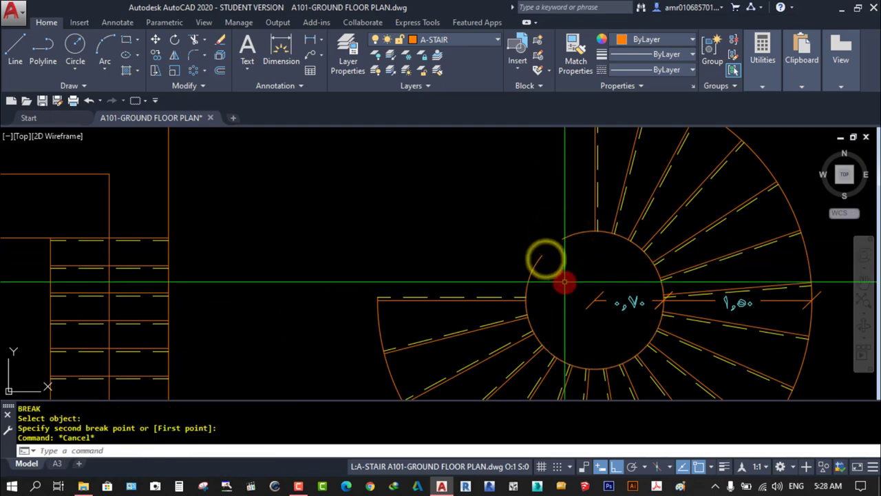
- Grip-stretch the inner arc's top end to meet the vertical stair line
{"action": "scroll", "coordinate": [595, 233], "scroll_direction": "up", "scroll_amount": 3}
{"action": "left_click", "coordinate": [552, 207]}
{"action": "left_click", "coordinate": [506, 271]}
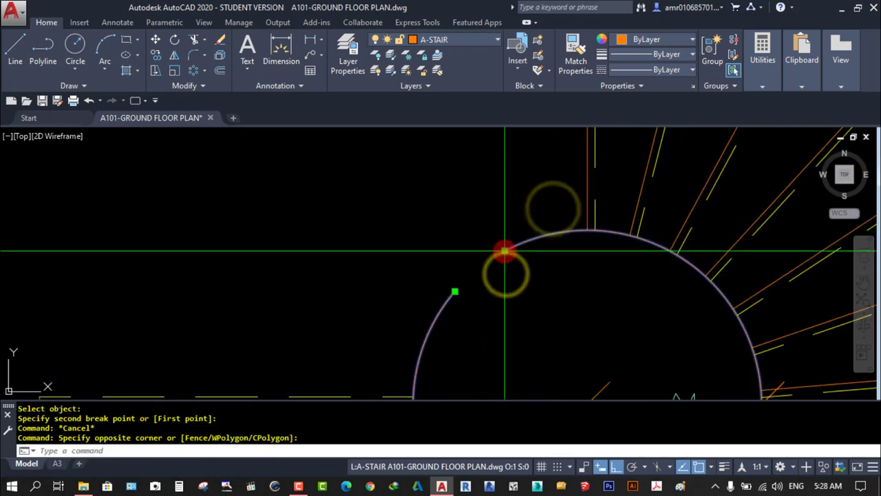
{"action": "left_click", "coordinate": [504, 251]}
{"action": "key", "text": "ctrl+z"}
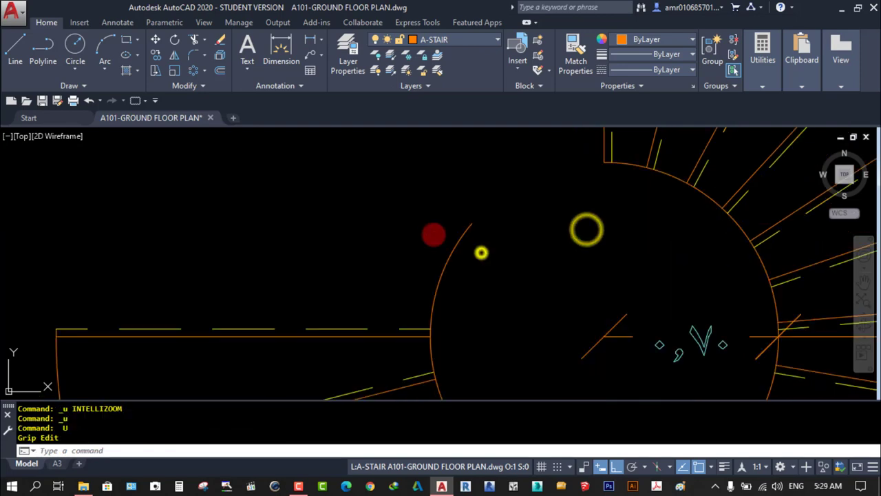
{"action": "left_click", "coordinate": [488, 268]}
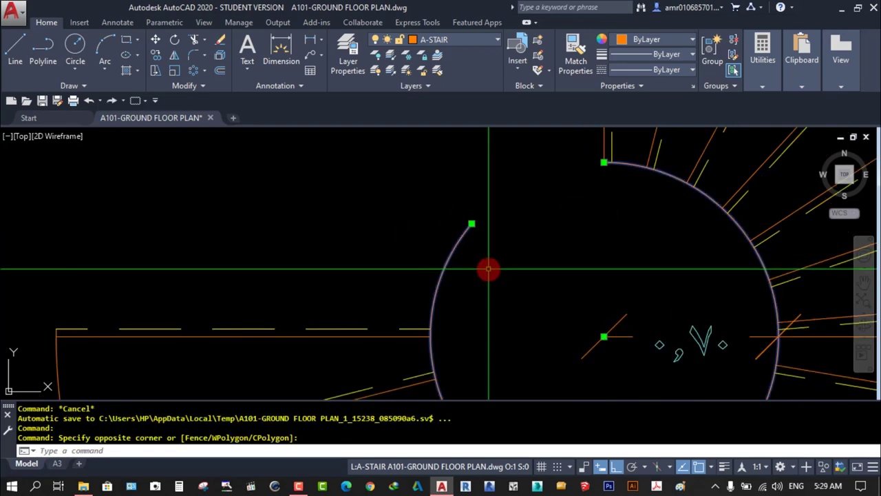
{"action": "left_click", "coordinate": [472, 223]}
{"action": "left_click", "coordinate": [472, 223]}
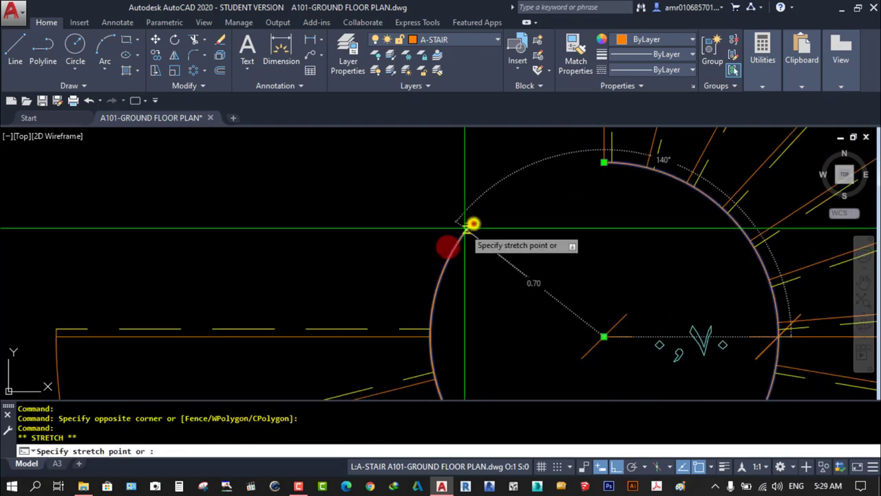
{"action": "left_click", "coordinate": [427, 338]}
{"action": "key", "text": "Escape"}
{"action": "scroll", "coordinate": [465, 266], "scroll_direction": "down", "scroll_amount": 4}
{"action": "key", "text": "Escape"}
{"action": "middle_click_drag", "start_coordinate": [503, 280], "coordinate": [507, 270]}
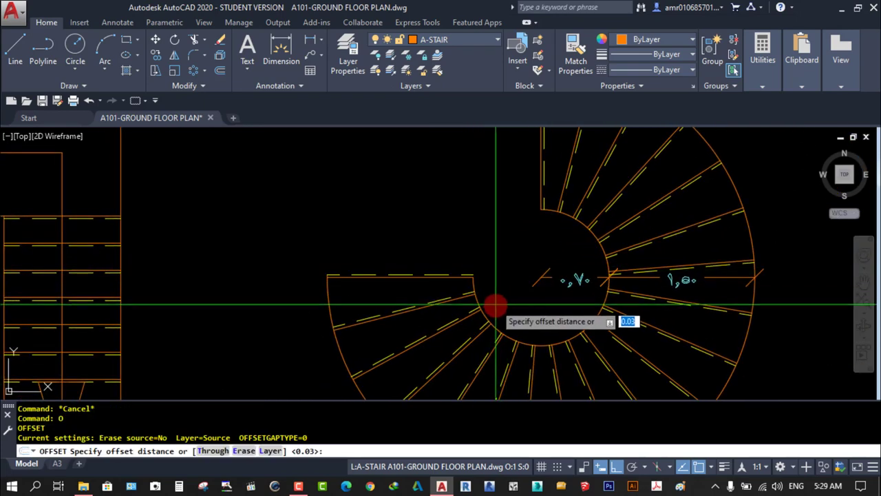
- Offset the inner arc by 0.12
{"action": "key", "text": "Return"}
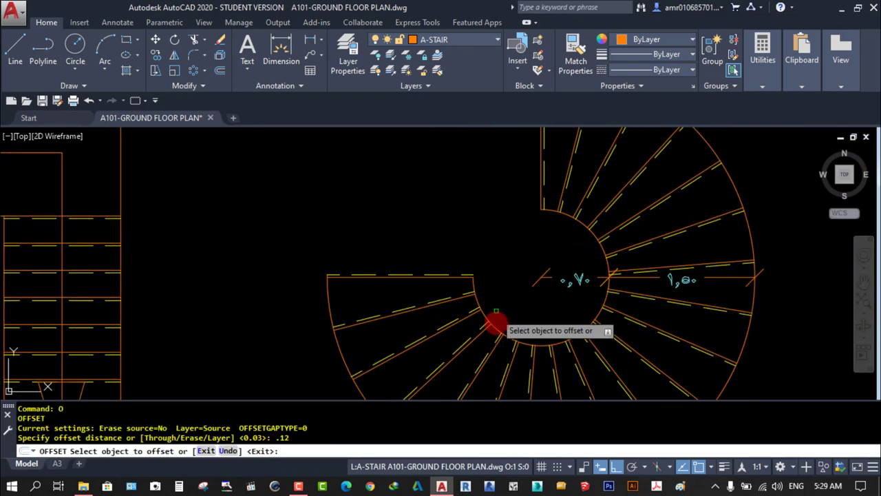
{"action": "scroll", "coordinate": [486, 305], "scroll_direction": "up", "scroll_amount": 2}
{"action": "left_click", "coordinate": [473, 312]}
{"action": "left_click", "coordinate": [502, 282]}
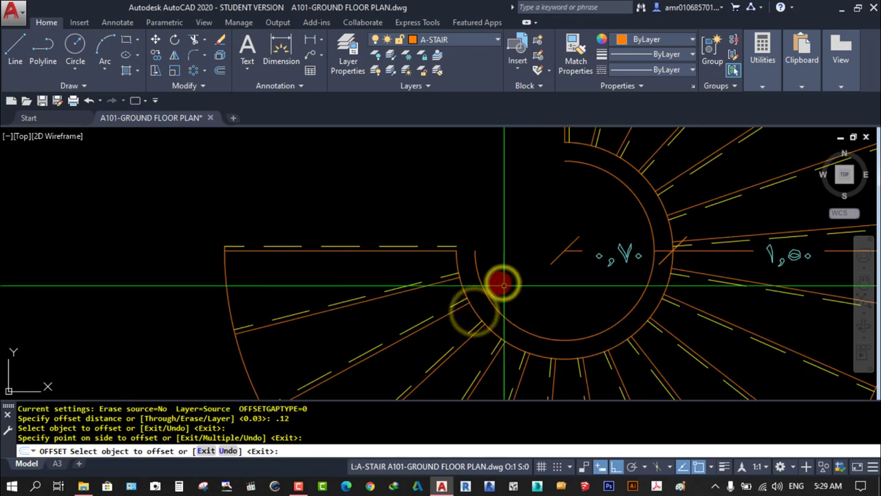
{"action": "key", "text": "Escape"}
{"action": "scroll", "coordinate": [464, 241], "scroll_direction": "up", "scroll_amount": 1}
{"action": "scroll", "coordinate": [482, 275], "scroll_direction": "down", "scroll_amount": 3}
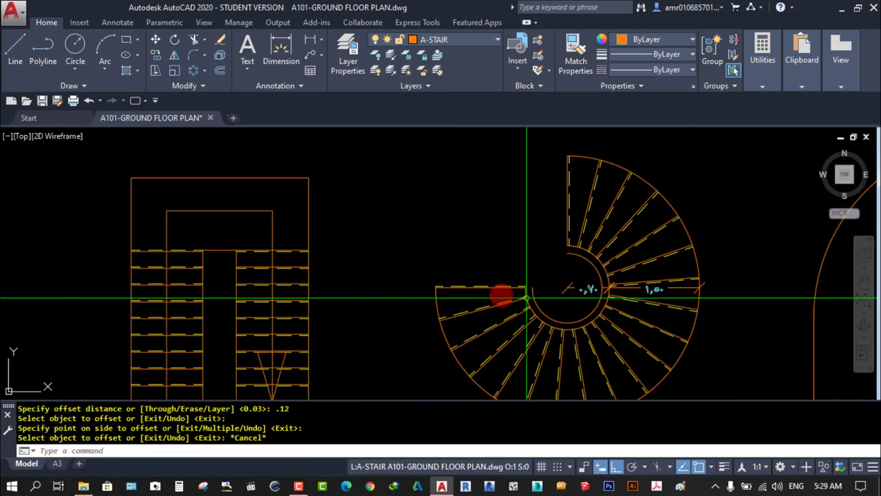
{"action": "scroll", "coordinate": [509, 269], "scroll_direction": "up", "scroll_amount": 2}
{"action": "scroll", "coordinate": [513, 266], "scroll_direction": "up", "scroll_amount": 1}
- Begin a line from the arc's top, cancel it, and zoom around the stair
{"action": "key", "text": "Return"}
{"action": "scroll", "coordinate": [547, 320], "scroll_direction": "up", "scroll_amount": 5}
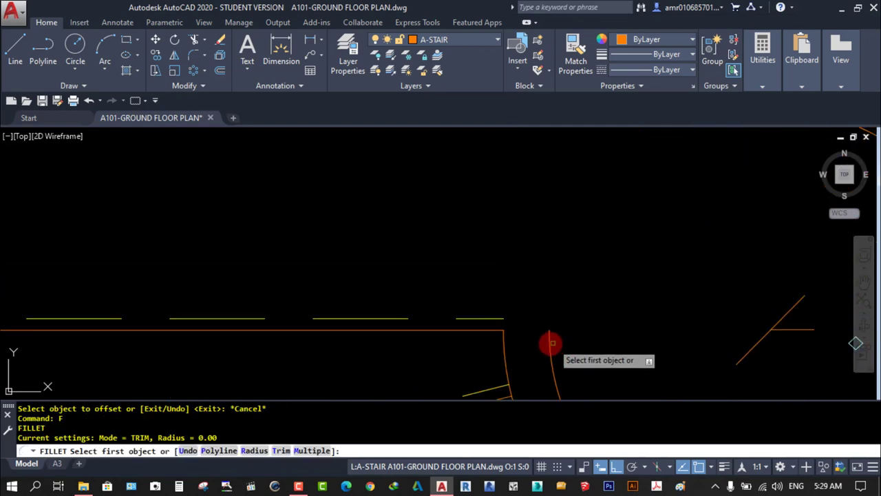
{"action": "scroll", "coordinate": [589, 256], "scroll_direction": "up", "scroll_amount": 1}
{"action": "key", "text": "Return"}
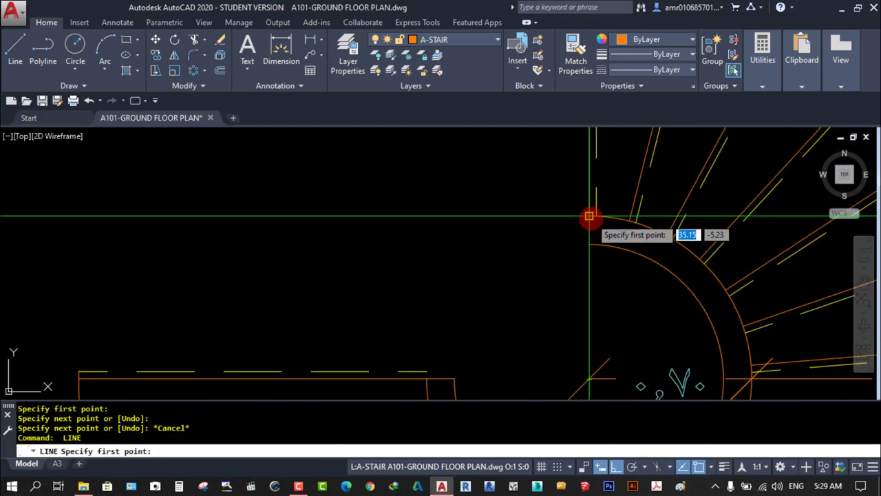
{"action": "left_click", "coordinate": [589, 218]}
{"action": "key", "text": "Escape"}
{"action": "scroll", "coordinate": [585, 247], "scroll_direction": "down", "scroll_amount": 2}
{"action": "scroll", "coordinate": [585, 234], "scroll_direction": "down", "scroll_amount": 1}
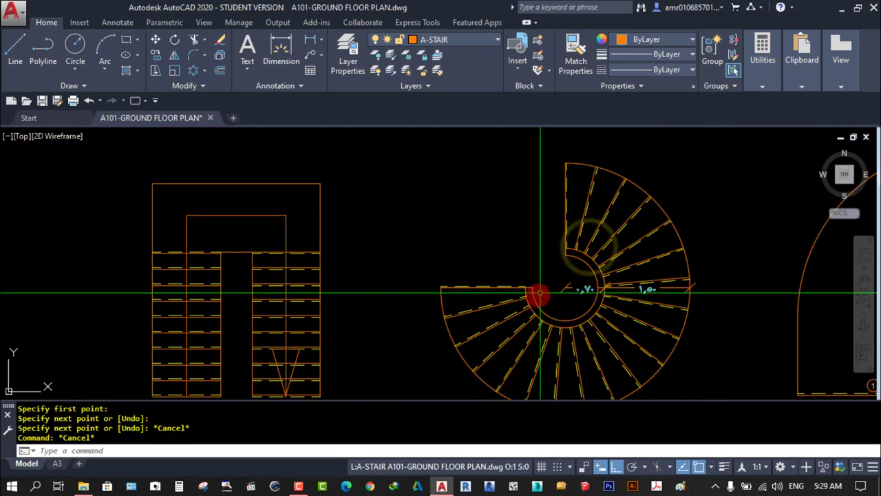
{"action": "scroll", "coordinate": [622, 231], "scroll_direction": "up", "scroll_amount": 2}
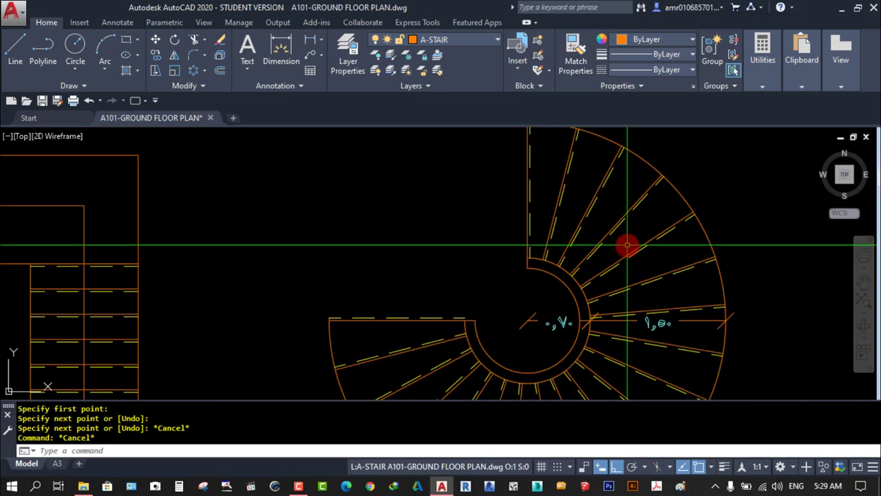
{"action": "scroll", "coordinate": [618, 258], "scroll_direction": "down", "scroll_amount": 2}
{"action": "scroll", "coordinate": [619, 258], "scroll_direction": "up", "scroll_amount": 1}
{"action": "scroll", "coordinate": [413, 275], "scroll_direction": "down", "scroll_amount": 1}
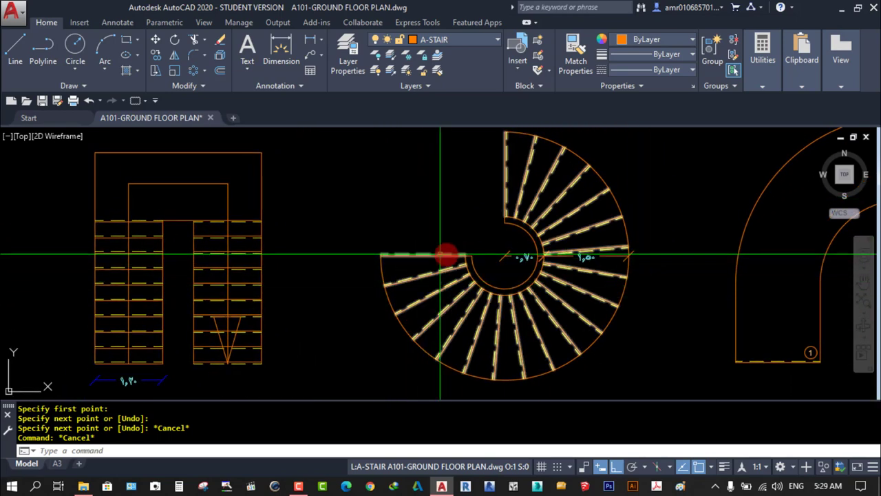
{"action": "scroll", "coordinate": [497, 260], "scroll_direction": "up", "scroll_amount": 1}
{"action": "scroll", "coordinate": [413, 291], "scroll_direction": "down", "scroll_amount": 1}
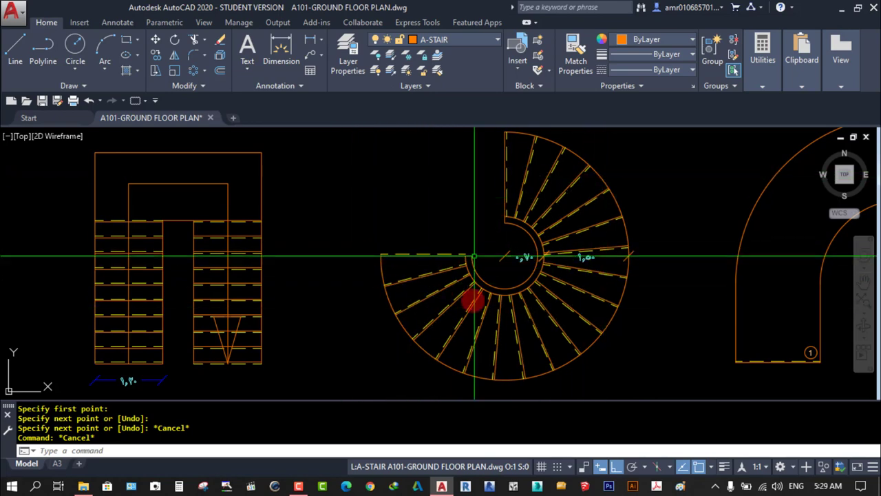
{"action": "scroll", "coordinate": [481, 259], "scroll_direction": "up", "scroll_amount": 2}
{"action": "scroll", "coordinate": [431, 234], "scroll_direction": "up", "scroll_amount": 2}
- Explode the spiral stair's 20-tread polar array
{"action": "left_click", "coordinate": [430, 216]}
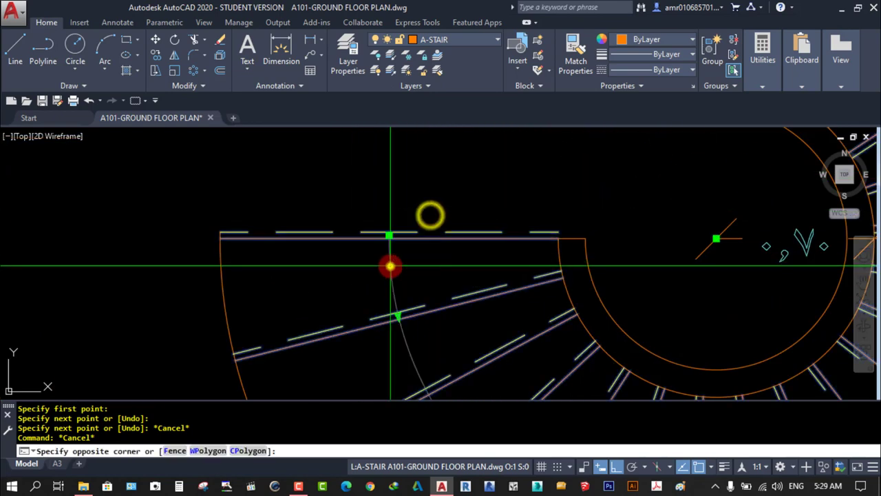
{"action": "left_click", "coordinate": [390, 265]}
{"action": "scroll", "coordinate": [390, 266], "scroll_direction": "down", "scroll_amount": 4}
{"action": "scroll", "coordinate": [419, 305], "scroll_direction": "up", "scroll_amount": 2}
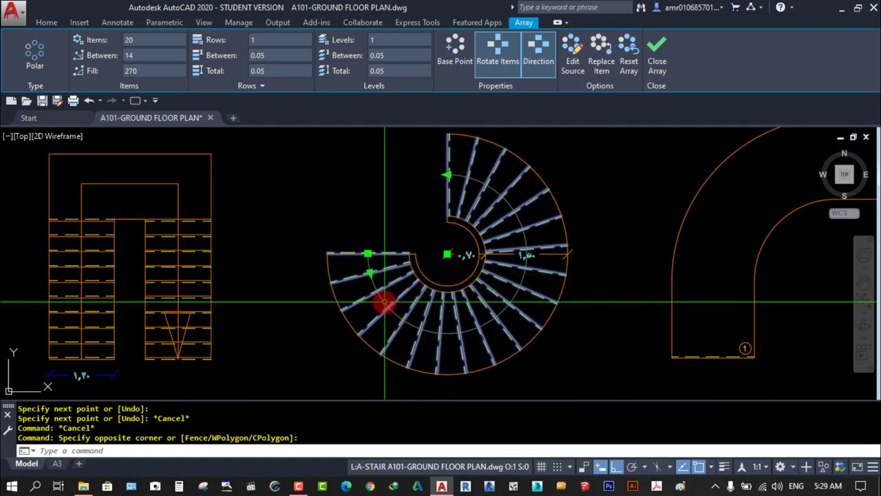
{"action": "type", "text": "x"}
{"action": "key", "text": "Return"}
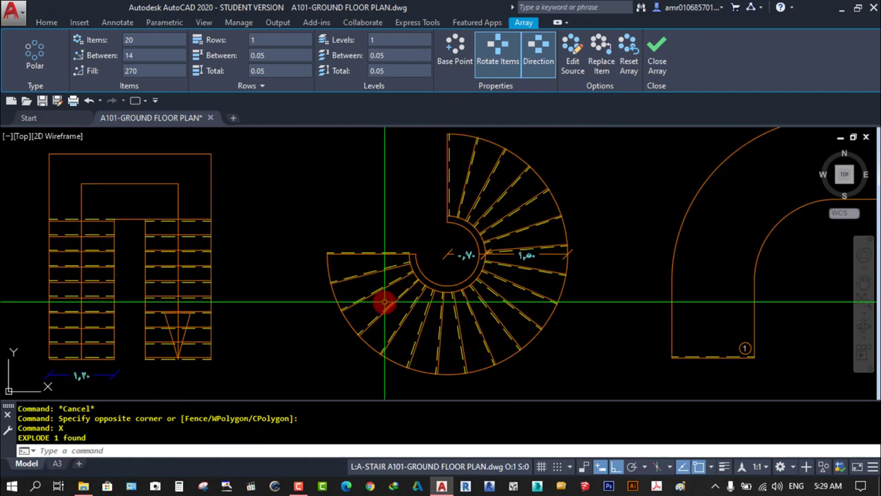
- Check that several tread lines are now separate objects
{"action": "left_click", "coordinate": [389, 224]}
{"action": "left_click", "coordinate": [363, 269]}
{"action": "left_click", "coordinate": [389, 310]}
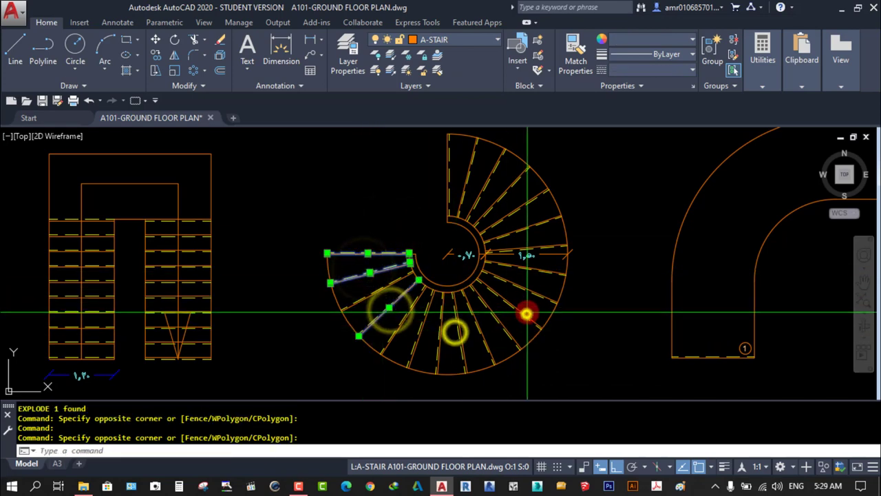
{"action": "key", "text": "Escape"}
{"action": "key", "text": "Escape"}
{"action": "scroll", "coordinate": [418, 173], "scroll_direction": "up", "scroll_amount": 2}
{"action": "scroll", "coordinate": [464, 287], "scroll_direction": "down", "scroll_amount": 2}
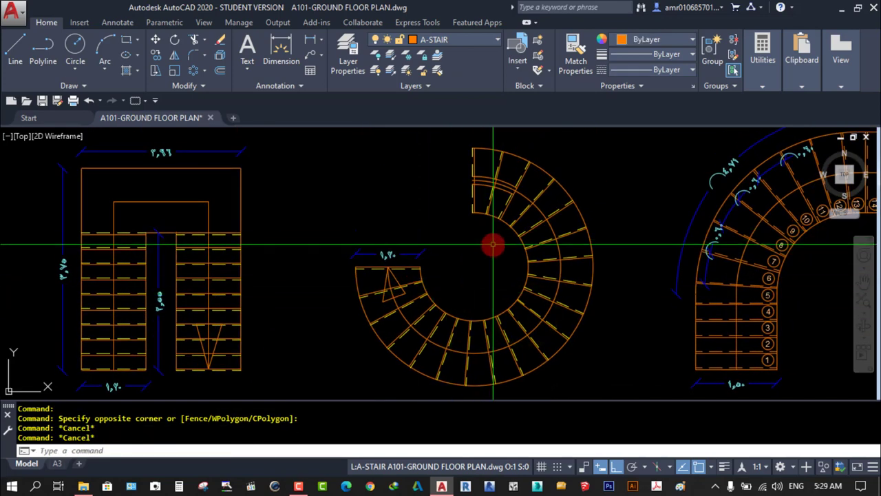
{"action": "scroll", "coordinate": [486, 207], "scroll_direction": "down", "scroll_amount": 2}
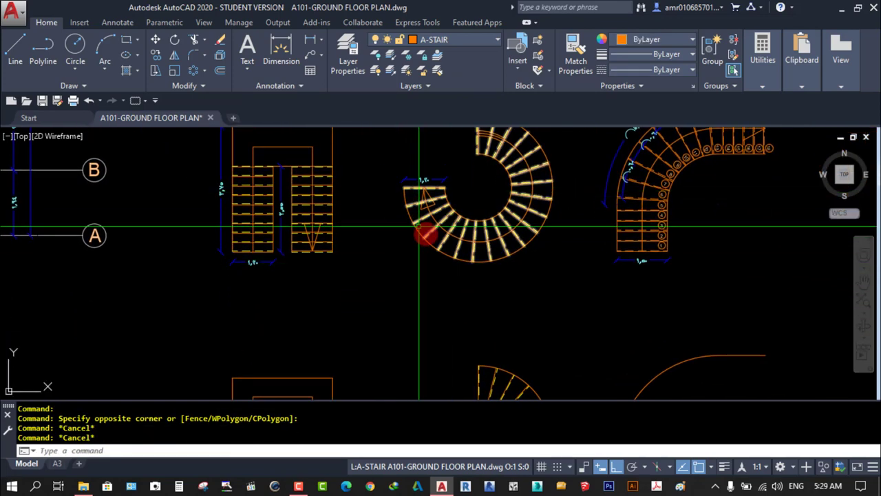
{"action": "scroll", "coordinate": [502, 206], "scroll_direction": "down", "scroll_amount": 2}
{"action": "scroll", "coordinate": [481, 323], "scroll_direction": "up", "scroll_amount": 2}
- Offset the spiral stair's curved edge using a two-point distance
{"action": "scroll", "coordinate": [480, 323], "scroll_direction": "up", "scroll_amount": 4}
{"action": "type", "text": "o"}
{"action": "key", "text": "Return"}
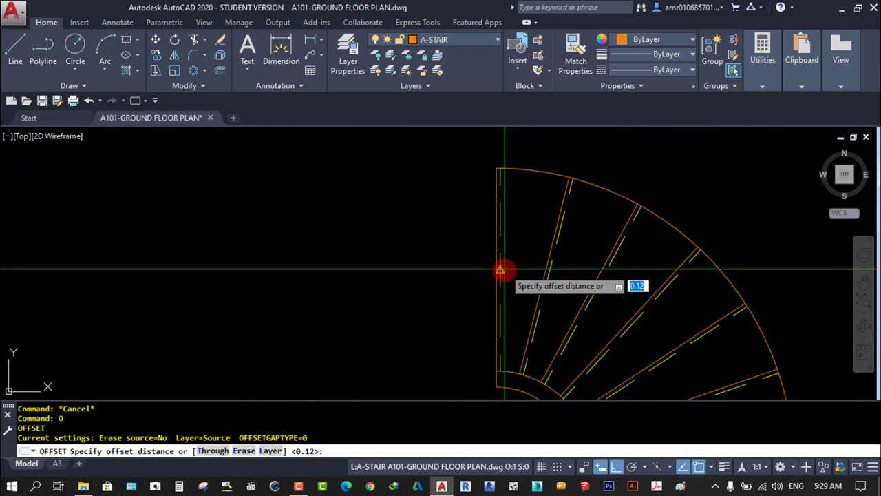
{"action": "left_click", "coordinate": [496, 169]}
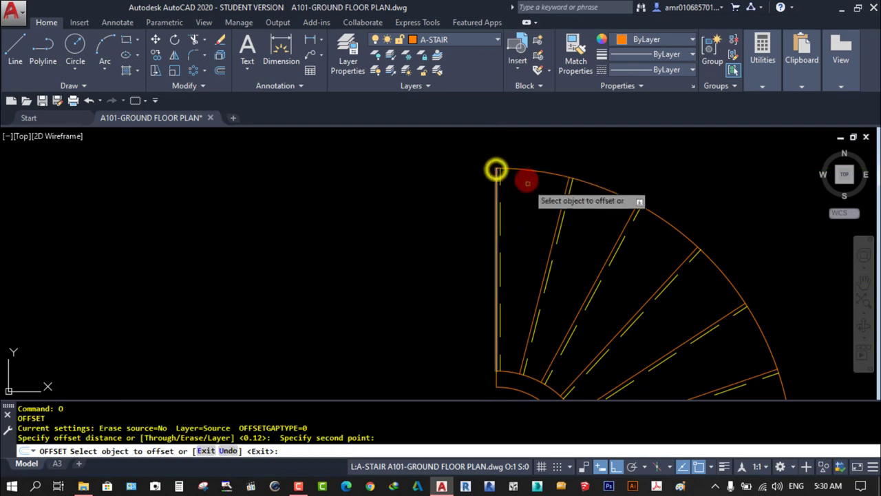
{"action": "left_click", "coordinate": [527, 172]}
{"action": "scroll", "coordinate": [513, 239], "scroll_direction": "down", "scroll_amount": 5}
{"action": "left_click", "coordinate": [512, 239]}
{"action": "key", "text": "Escape"}
{"action": "scroll", "coordinate": [475, 333], "scroll_direction": "up", "scroll_amount": 4}
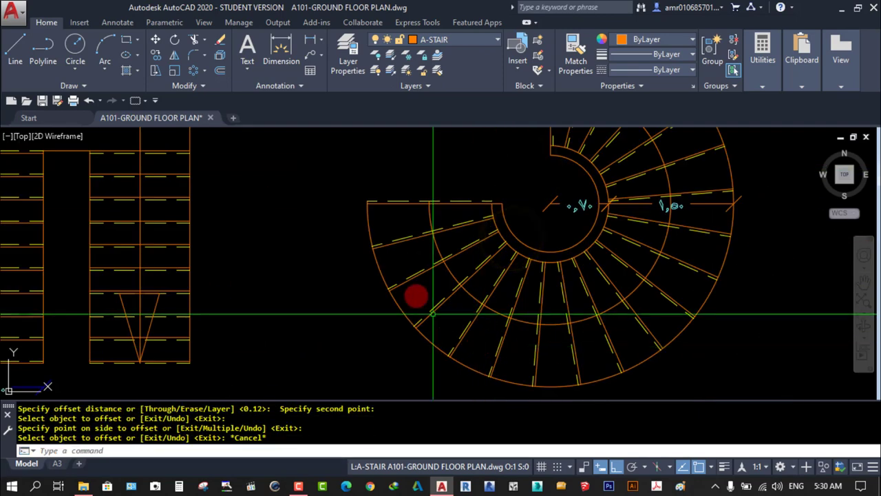
{"action": "scroll", "coordinate": [491, 351], "scroll_direction": "down", "scroll_amount": 4}
- Centre the spiral and L-shaped stairs in the view
{"action": "middle_click_drag", "start_coordinate": [540, 349], "coordinate": [298, 365]}
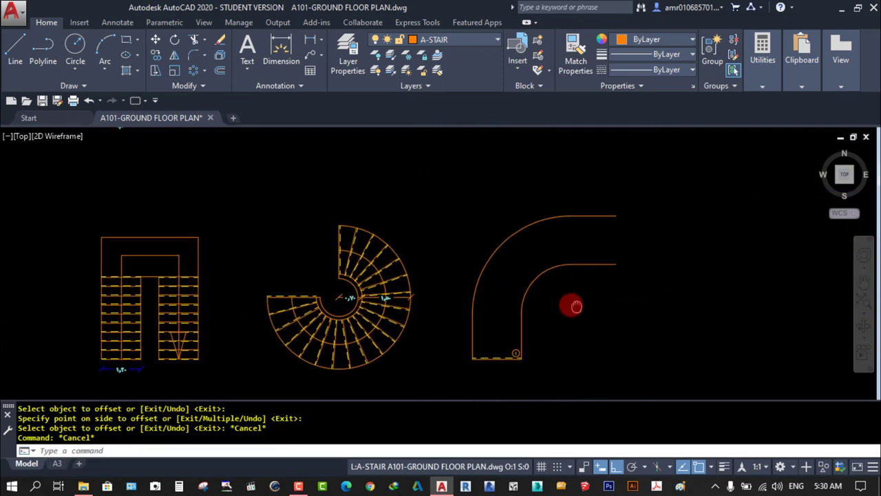
{"action": "scroll", "coordinate": [487, 369], "scroll_direction": "up", "scroll_amount": 2}
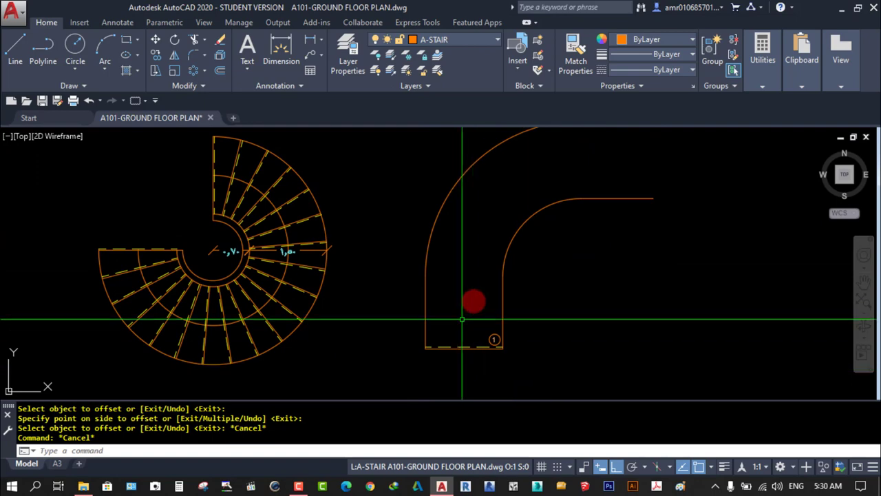
{"action": "scroll", "coordinate": [471, 275], "scroll_direction": "down", "scroll_amount": 3}
{"action": "scroll", "coordinate": [502, 236], "scroll_direction": "up", "scroll_amount": 3}
{"action": "scroll", "coordinate": [535, 324], "scroll_direction": "down", "scroll_amount": 4}
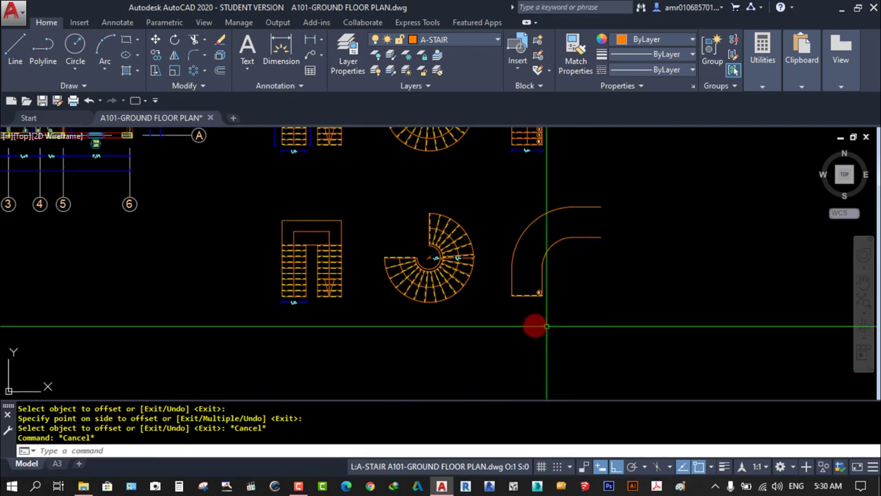
{"action": "scroll", "coordinate": [560, 281], "scroll_direction": "up", "scroll_amount": 3}
{"action": "scroll", "coordinate": [541, 281], "scroll_direction": "up", "scroll_amount": 5}
- Bring the L-stair's numbered first tread into view and window-select its bottom tread lines
{"action": "middle_click_drag", "start_coordinate": [384, 295], "coordinate": [530, 246]}
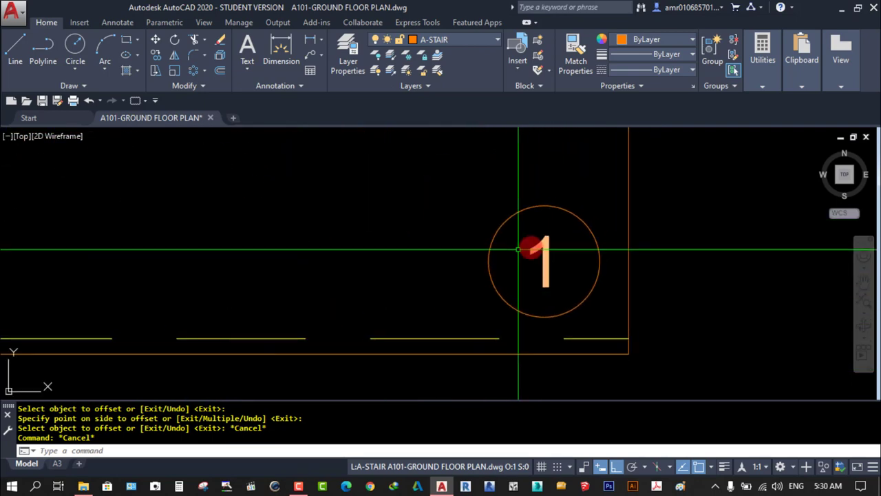
{"action": "scroll", "coordinate": [534, 255], "scroll_direction": "down", "scroll_amount": 2}
{"action": "scroll", "coordinate": [534, 275], "scroll_direction": "down", "scroll_amount": 2}
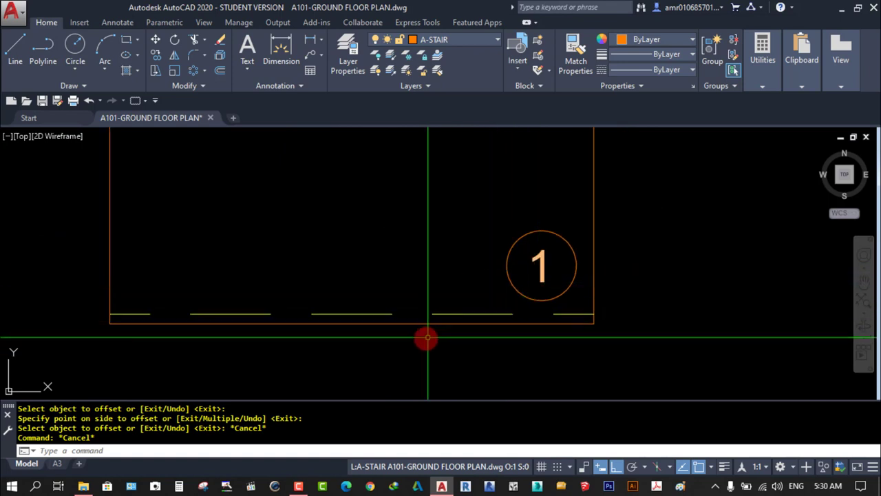
{"action": "scroll", "coordinate": [417, 337], "scroll_direction": "down", "scroll_amount": 2}
{"action": "left_click", "coordinate": [418, 277]}
{"action": "left_click", "coordinate": [342, 336]}
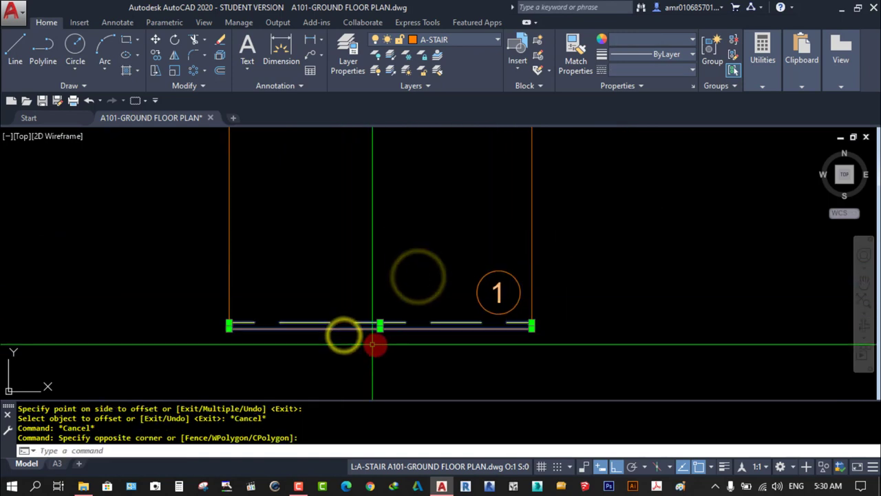
{"action": "key", "text": "Escape"}
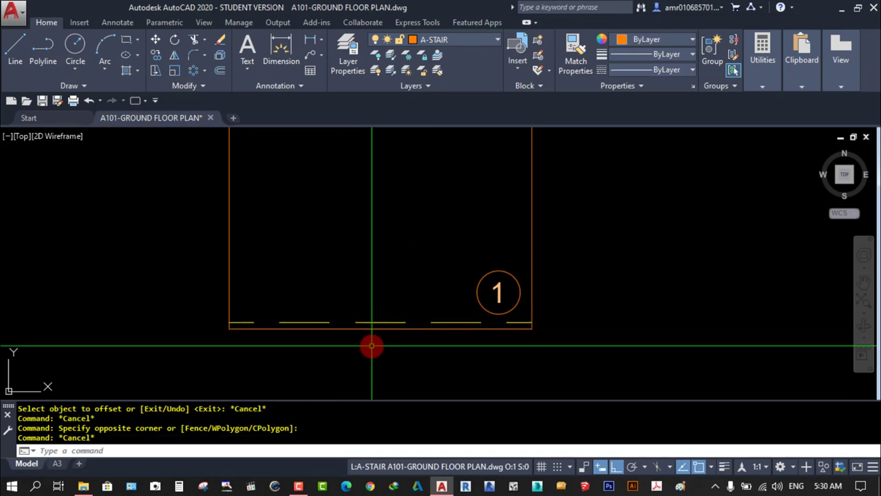
- Path-array the four bottom tread lines along the L-stair's inner curved edge, 3 items at 2.25
{"action": "left_click", "coordinate": [207, 74]}
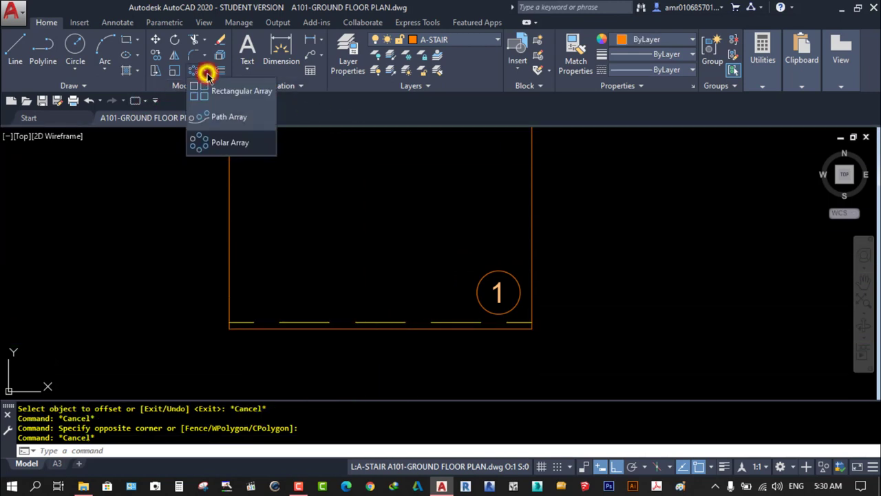
{"action": "left_click", "coordinate": [247, 126]}
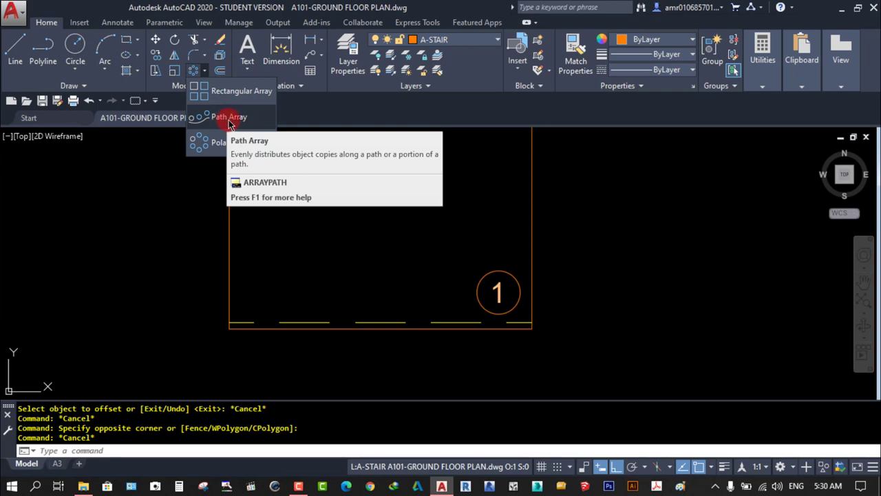
{"action": "left_click", "coordinate": [230, 123]}
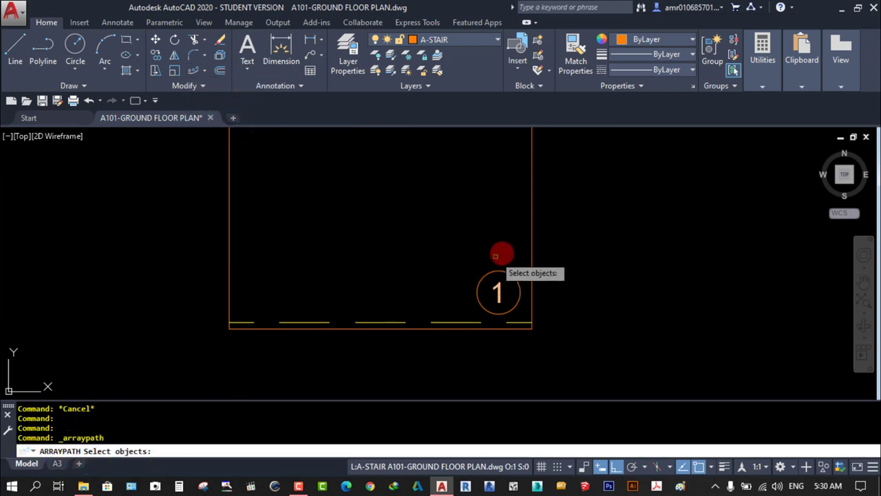
{"action": "left_click_drag", "start_coordinate": [506, 248], "coordinate": [390, 359]}
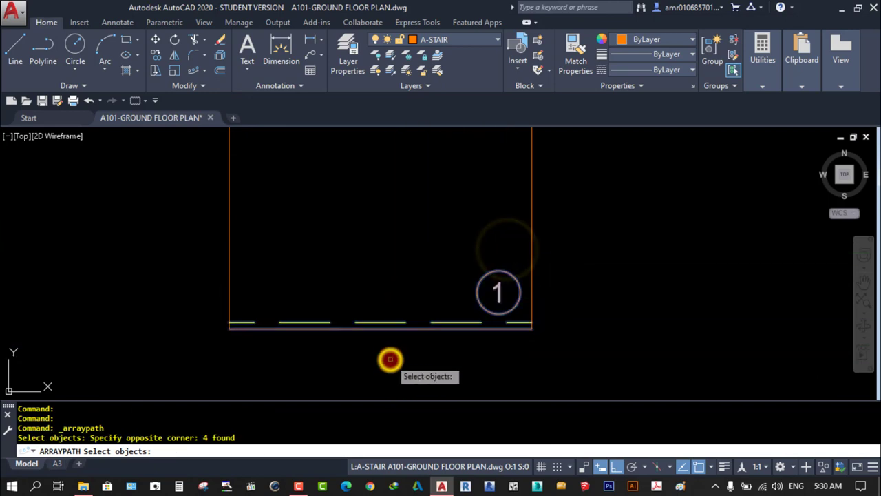
{"action": "key", "text": "Return"}
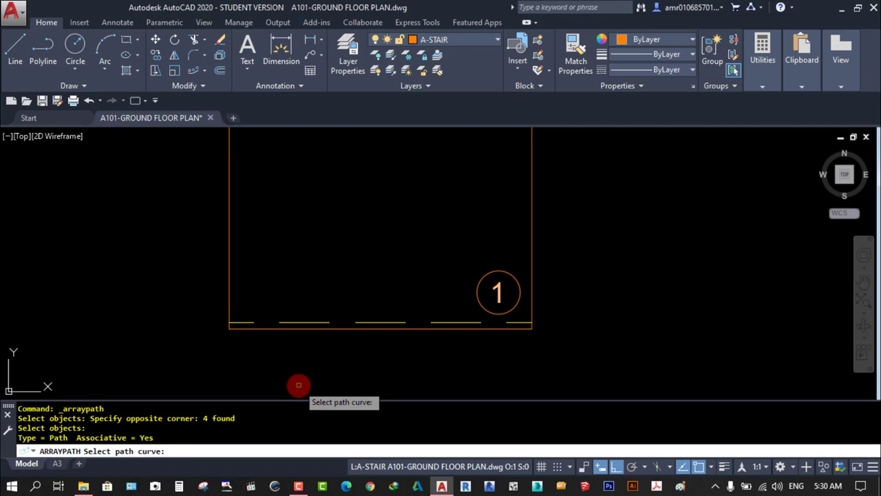
{"action": "scroll", "coordinate": [298, 385], "scroll_direction": "down", "scroll_amount": 3}
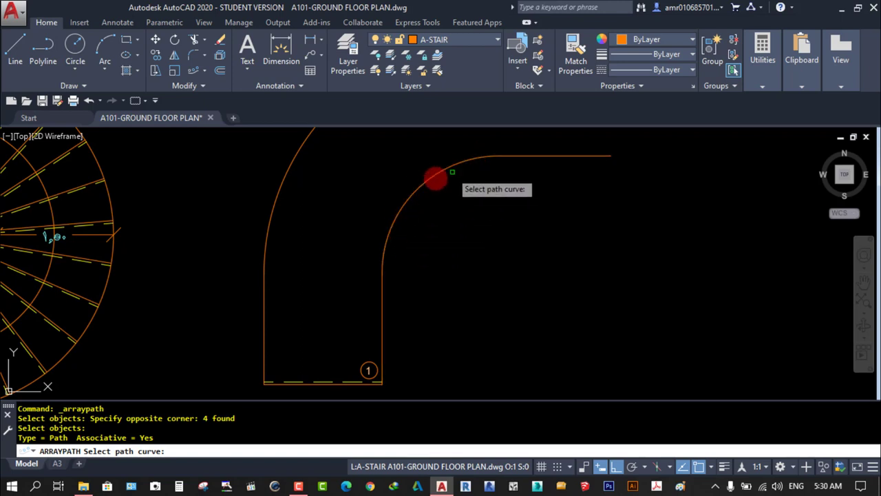
{"action": "left_click", "coordinate": [382, 289]}
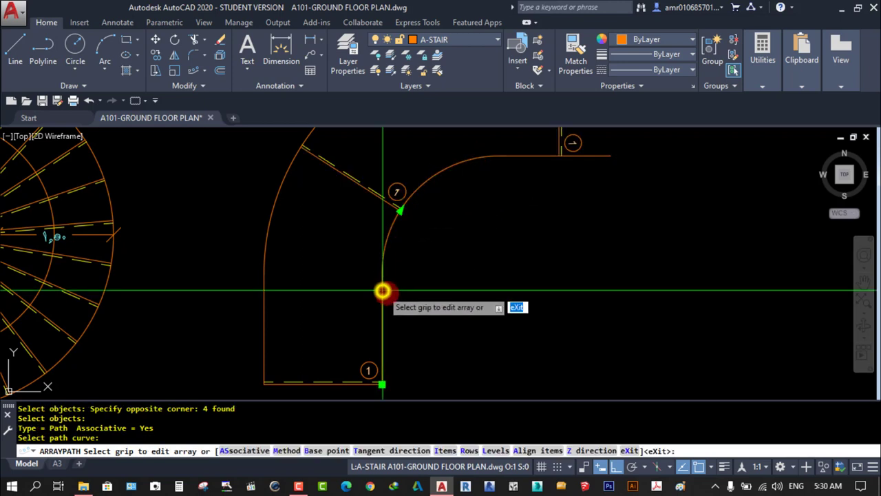
{"action": "scroll", "coordinate": [413, 318], "scroll_direction": "down", "scroll_amount": 2}
{"action": "scroll", "coordinate": [416, 318], "scroll_direction": "up", "scroll_amount": 1}
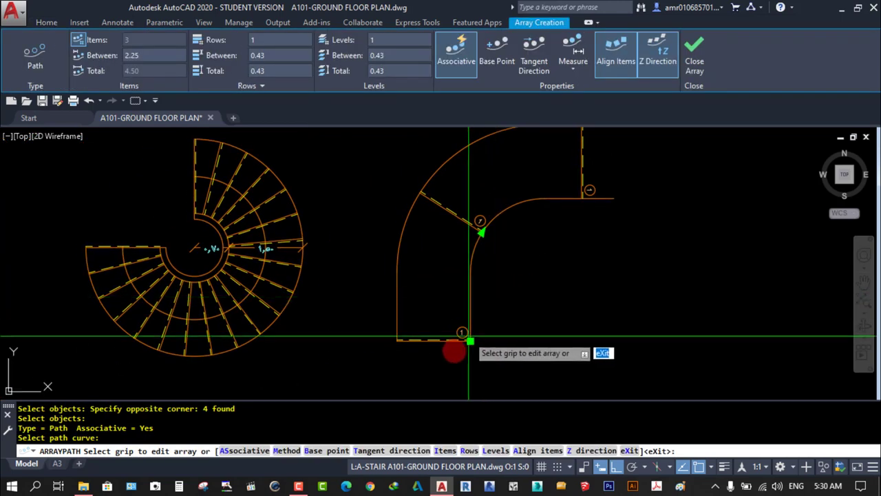
{"action": "scroll", "coordinate": [452, 350], "scroll_direction": "down", "scroll_amount": 1}
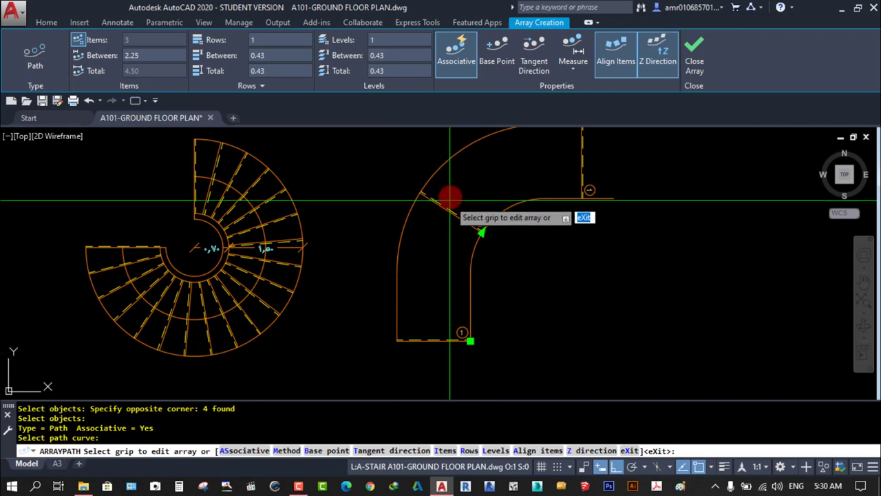
{"action": "middle_click_drag", "start_coordinate": [563, 186], "coordinate": [591, 207]}
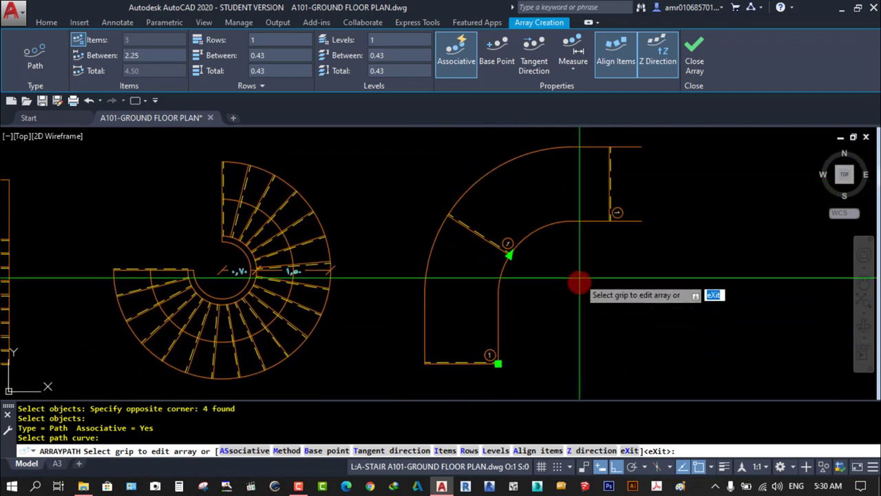
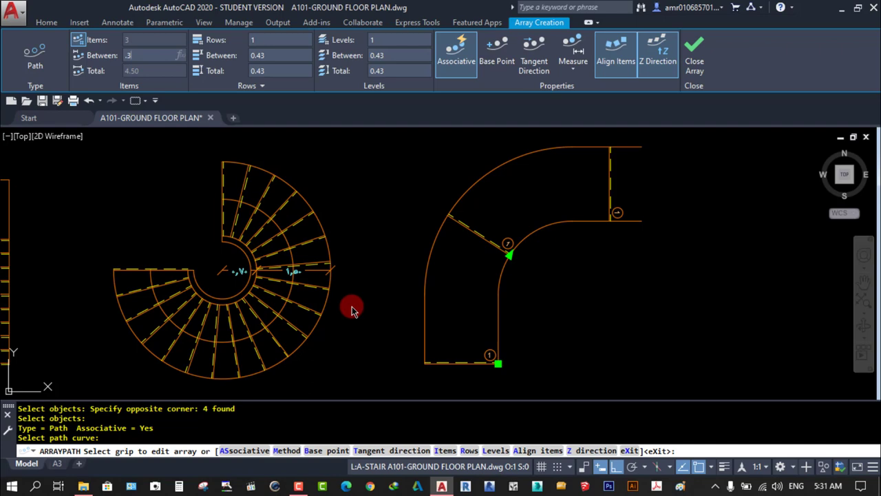
- Space the curved stair array's 18 treads 0.30 apart and close the array editor
{"action": "key", "text": "Return"}
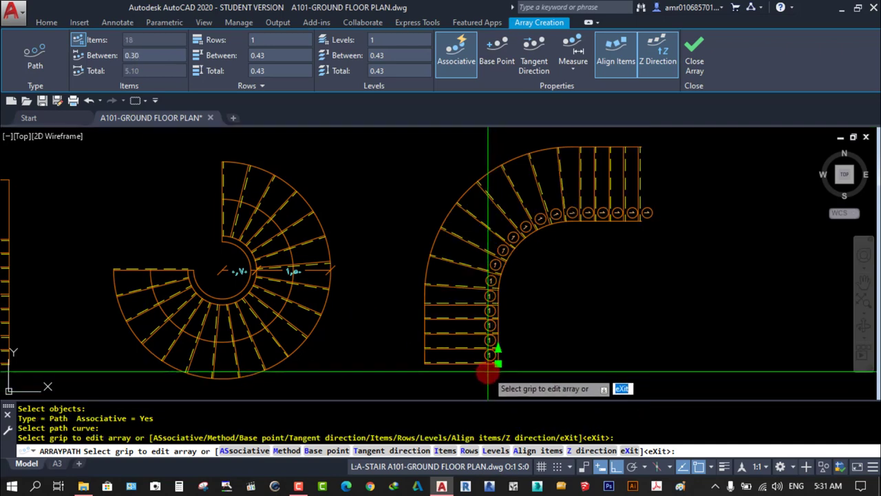
{"action": "scroll", "coordinate": [442, 333], "scroll_direction": "up", "scroll_amount": 2}
{"action": "scroll", "coordinate": [439, 344], "scroll_direction": "up", "scroll_amount": 5}
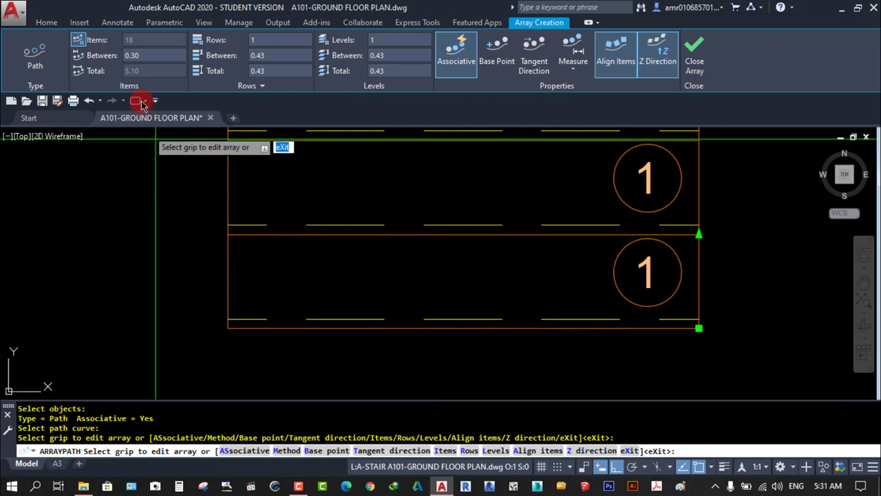
{"action": "scroll", "coordinate": [454, 337], "scroll_direction": "down", "scroll_amount": 3}
{"action": "scroll", "coordinate": [515, 350], "scroll_direction": "down", "scroll_amount": 2}
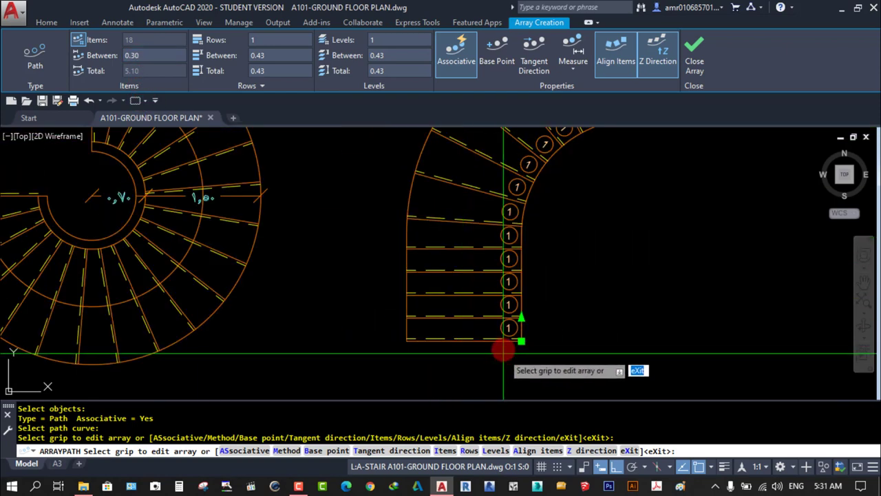
{"action": "scroll", "coordinate": [385, 365], "scroll_direction": "up", "scroll_amount": 5}
{"action": "scroll", "coordinate": [389, 334], "scroll_direction": "up", "scroll_amount": 4}
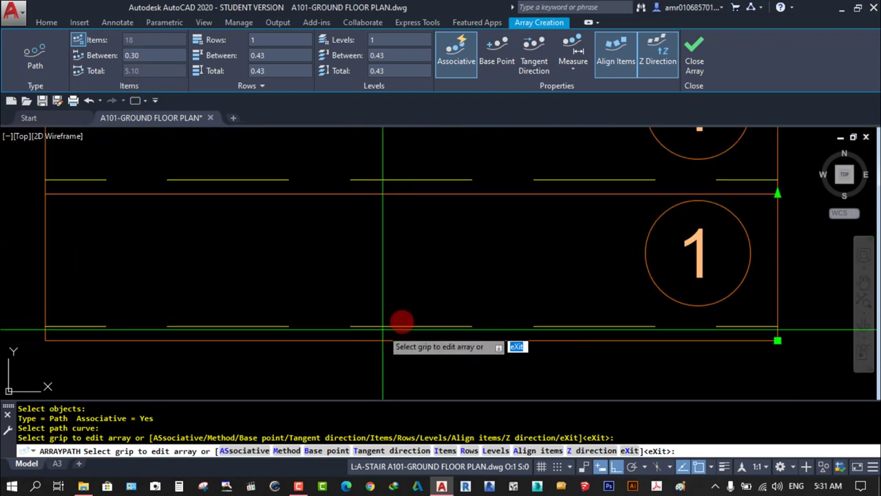
{"action": "scroll", "coordinate": [600, 311], "scroll_direction": "down", "scroll_amount": 2}
{"action": "scroll", "coordinate": [584, 310], "scroll_direction": "down", "scroll_amount": 3}
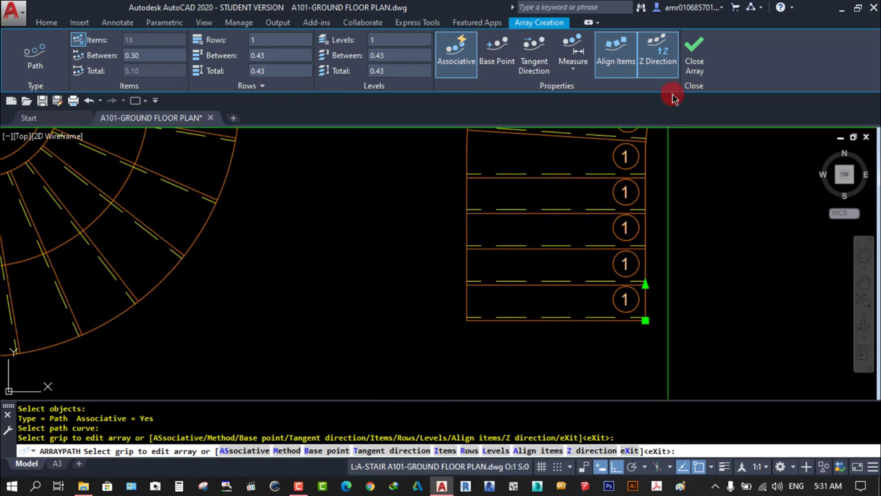
{"action": "left_click", "coordinate": [697, 55]}
{"action": "scroll", "coordinate": [675, 316], "scroll_direction": "down", "scroll_amount": 3}
{"action": "scroll", "coordinate": [567, 310], "scroll_direction": "up", "scroll_amount": 1}
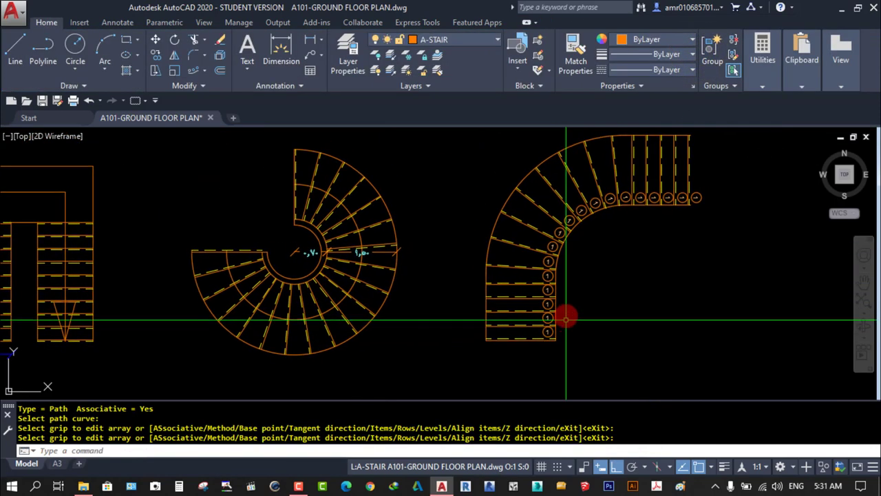
- Explode the curved stair array into separate tread objects
{"action": "left_click", "coordinate": [525, 283]}
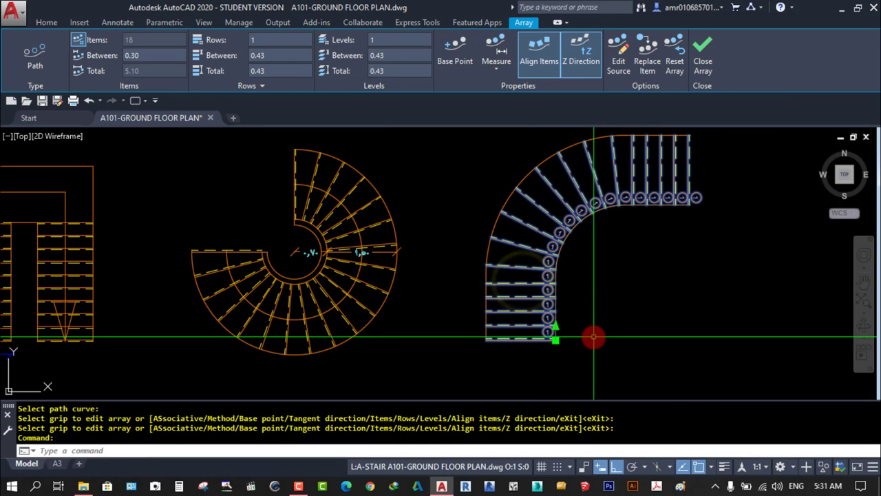
{"action": "key", "text": "Escape"}
{"action": "scroll", "coordinate": [556, 307], "scroll_direction": "up", "scroll_amount": 5}
{"action": "scroll", "coordinate": [517, 297], "scroll_direction": "up", "scroll_amount": 4}
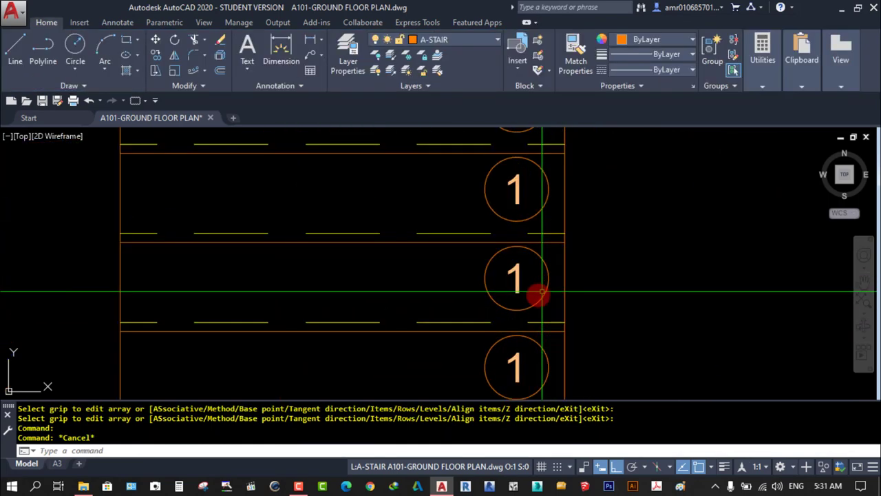
{"action": "scroll", "coordinate": [500, 281], "scroll_direction": "down", "scroll_amount": 5}
{"action": "middle_click_drag", "start_coordinate": [569, 289], "coordinate": [597, 290]}
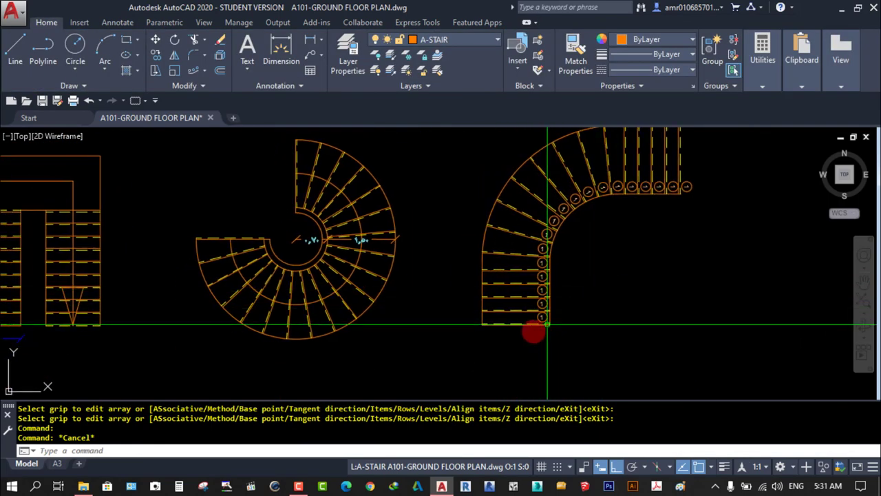
{"action": "key", "text": "Escape"}
{"action": "left_click", "coordinate": [505, 281]}
{"action": "left_click", "coordinate": [505, 357]}
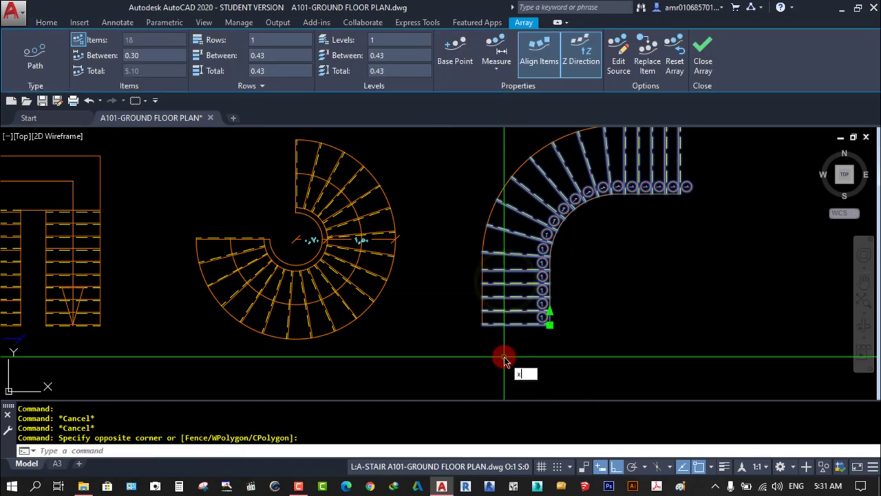
{"action": "key", "text": "Return"}
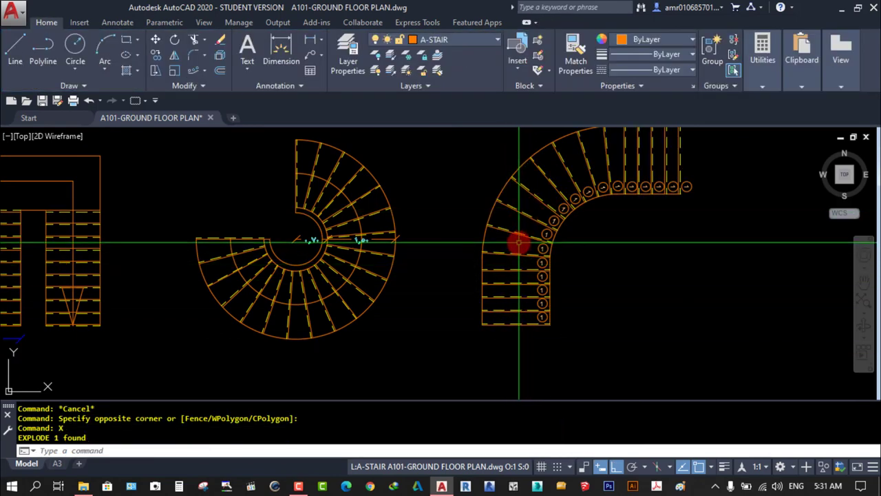
- Select a few exploded treads to confirm they are separate, then clear the selection
{"action": "left_click", "coordinate": [519, 242]}
{"action": "left_click", "coordinate": [482, 329]}
{"action": "key", "text": "Escape"}
{"action": "scroll", "coordinate": [545, 301], "scroll_direction": "up", "scroll_amount": 3}
{"action": "scroll", "coordinate": [578, 309], "scroll_direction": "down", "scroll_amount": 3}
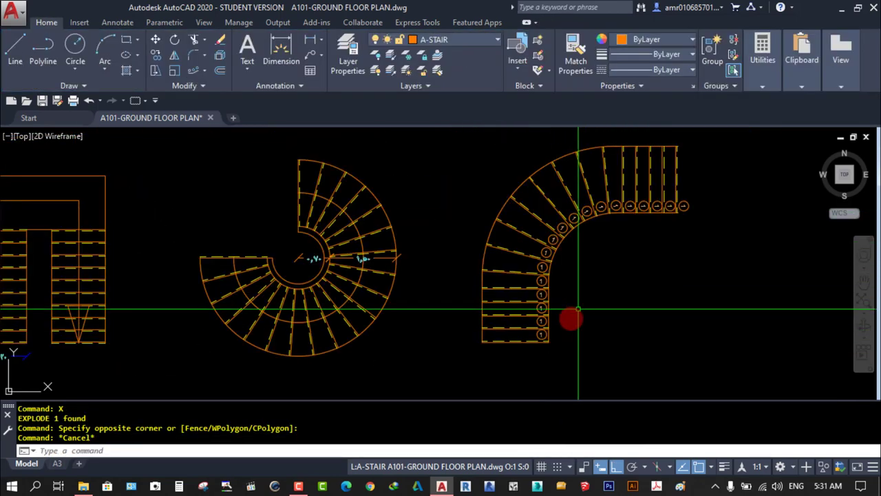
{"action": "scroll", "coordinate": [550, 331], "scroll_direction": "up", "scroll_amount": 1}
{"action": "scroll", "coordinate": [673, 238], "scroll_direction": "up", "scroll_amount": 5}
{"action": "scroll", "coordinate": [661, 252], "scroll_direction": "down", "scroll_amount": 4}
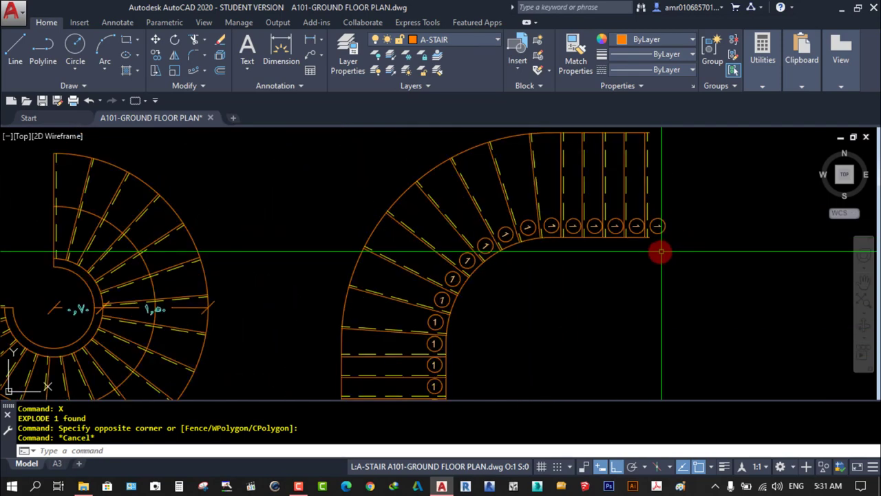
{"action": "scroll", "coordinate": [507, 334], "scroll_direction": "up", "scroll_amount": 1}
{"action": "scroll", "coordinate": [461, 314], "scroll_direction": "up", "scroll_amount": 1}
{"action": "scroll", "coordinate": [498, 280], "scroll_direction": "up", "scroll_amount": 2}
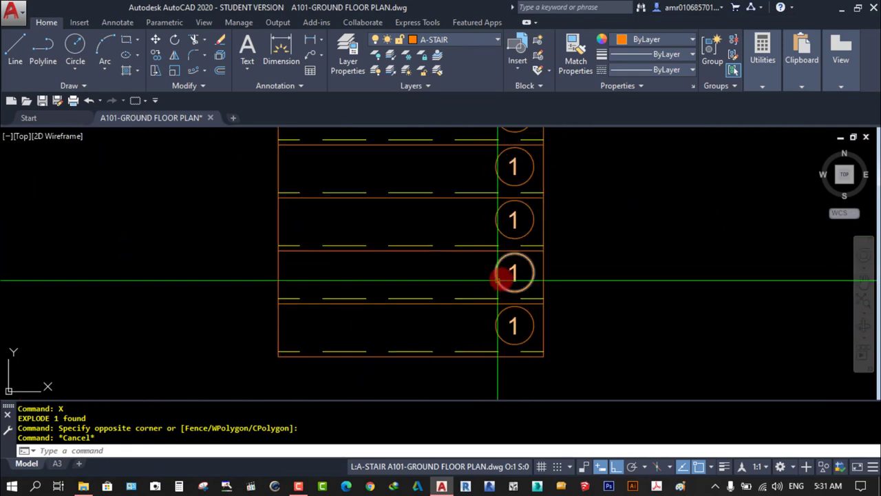
{"action": "scroll", "coordinate": [524, 275], "scroll_direction": "up", "scroll_amount": 2}
{"action": "key", "text": "Escape"}
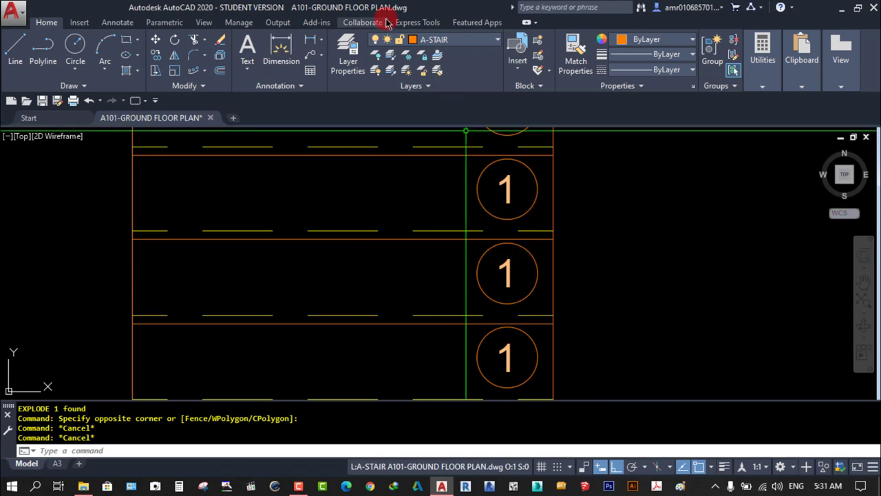
- Start Express Tools Auto Number and pick tread numbers from the bottom tread around the curve
{"action": "left_click", "coordinate": [424, 23]}
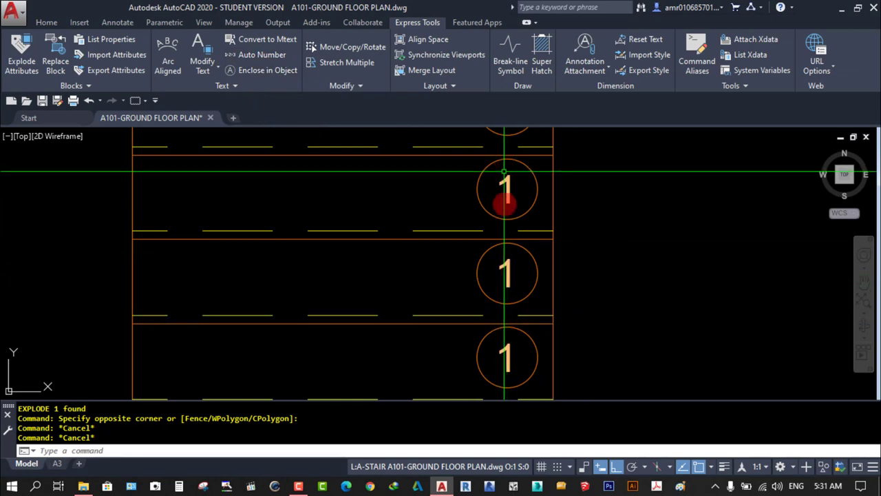
{"action": "left_click", "coordinate": [266, 59]}
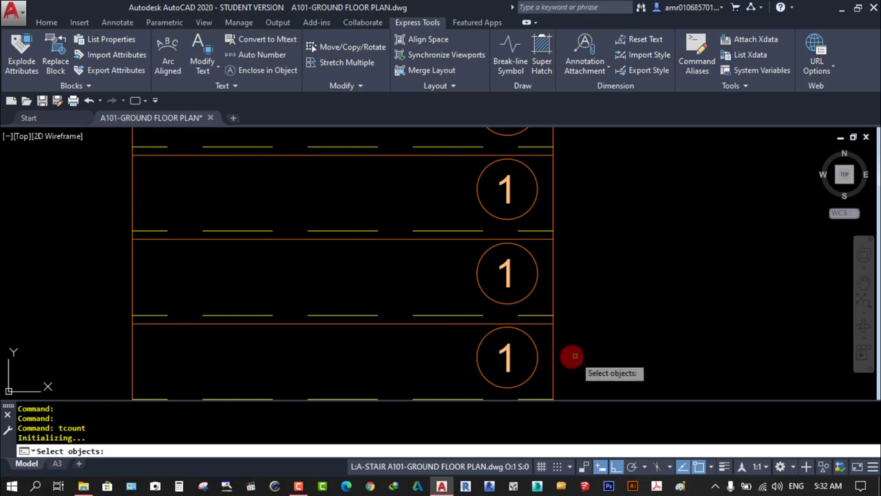
{"action": "scroll", "coordinate": [574, 356], "scroll_direction": "down", "scroll_amount": 2}
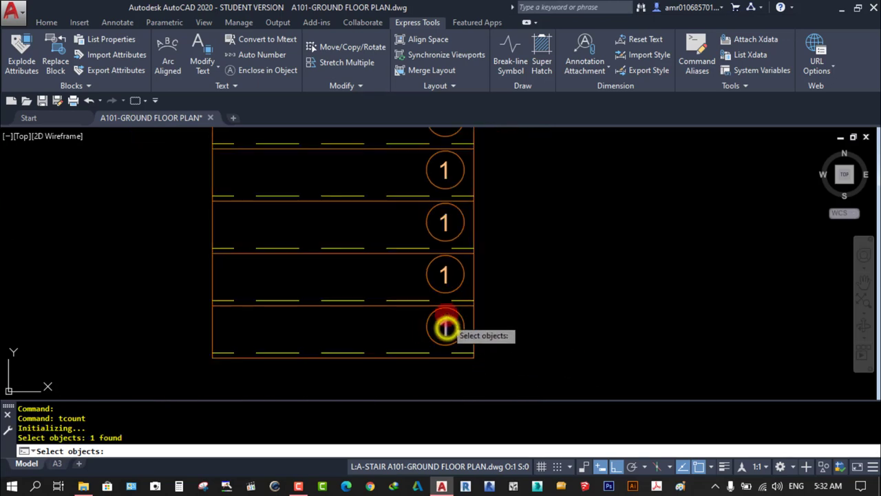
{"action": "left_click", "coordinate": [446, 277]}
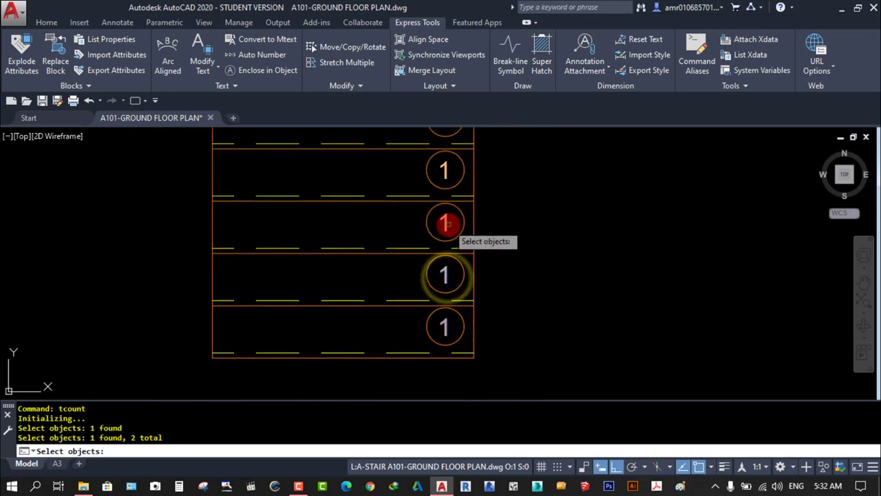
{"action": "middle_click_drag", "start_coordinate": [446, 223], "coordinate": [434, 279]}
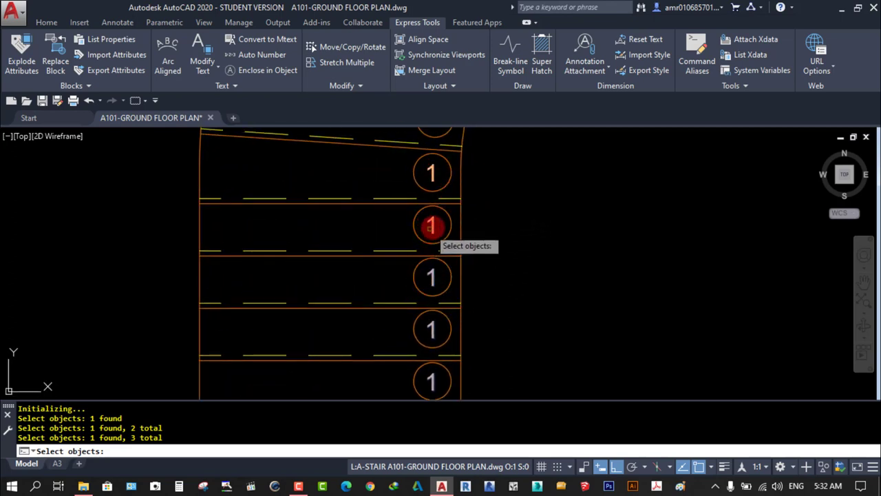
{"action": "left_click", "coordinate": [432, 178]}
{"action": "left_click", "coordinate": [434, 170]}
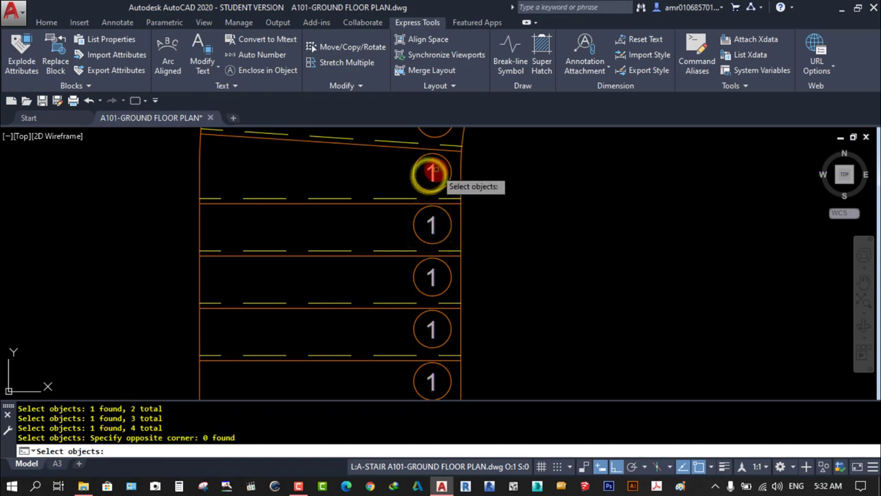
{"action": "mouse_move", "coordinate": [432, 174]}
{"action": "middle_mouse_down"}
{"action": "mouse_move", "coordinate": [403, 222]}
{"action": "mouse_move", "coordinate": [407, 253]}
{"action": "middle_mouse_up"}
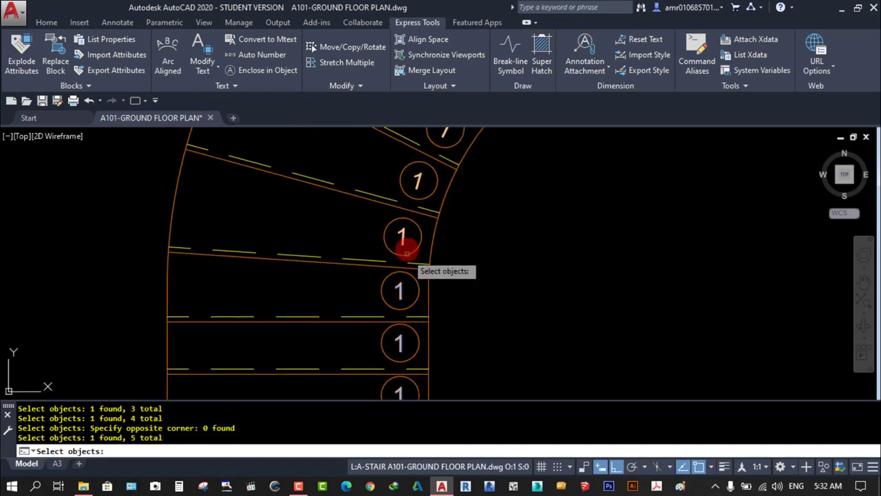
{"action": "left_click", "coordinate": [403, 238]}
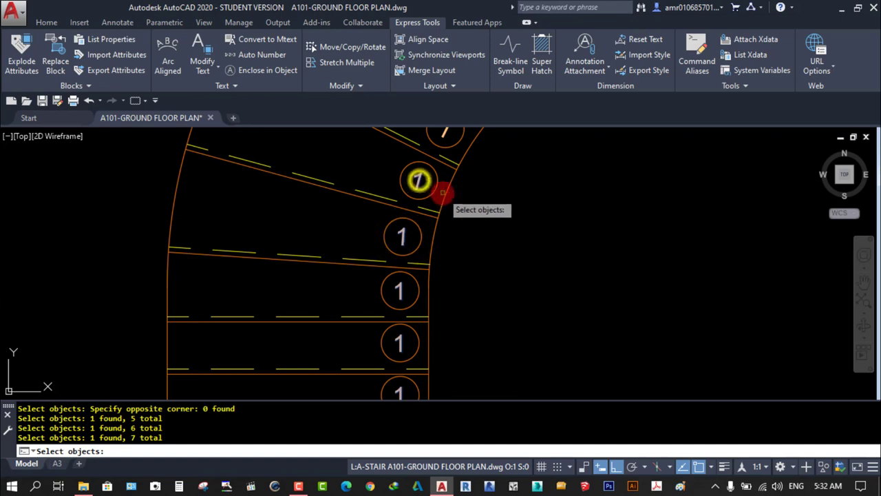
{"action": "middle_click_drag", "start_coordinate": [443, 193], "coordinate": [373, 296]}
{"action": "left_click", "coordinate": [374, 295]}
{"action": "left_click", "coordinate": [384, 255]}
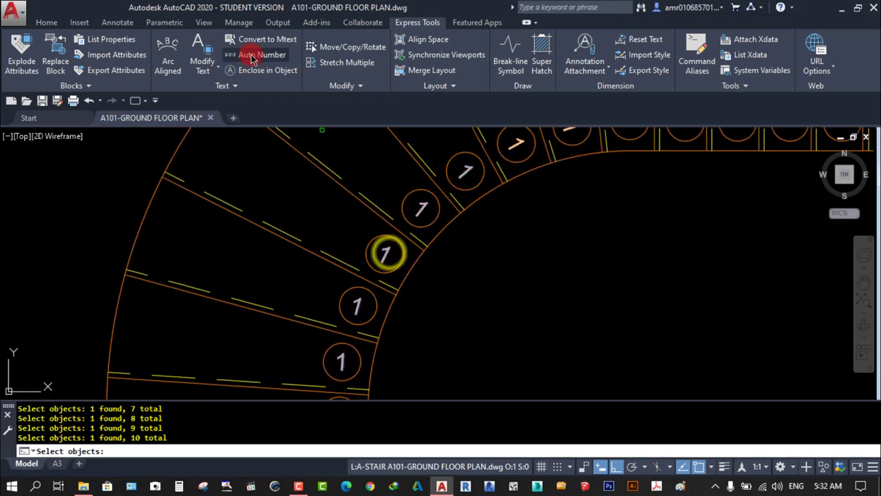
- Pick the remaining top-run tread numbers, using select-order numbering starting at 1, increment 1
{"action": "left_click", "coordinate": [518, 143]}
{"action": "left_click", "coordinate": [521, 143]}
{"action": "mouse_move", "coordinate": [516, 142]}
{"action": "middle_mouse_down"}
{"action": "mouse_move", "coordinate": [501, 241]}
{"action": "mouse_move", "coordinate": [451, 260]}
{"action": "middle_mouse_up"}
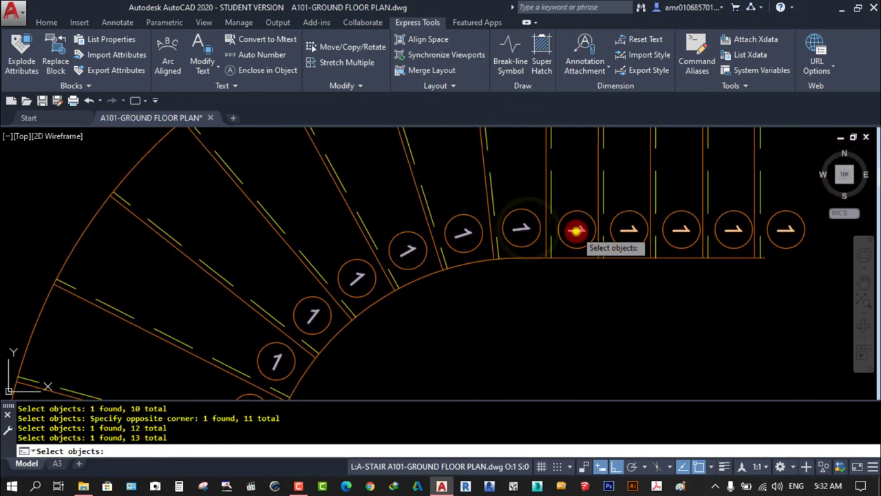
{"action": "left_click", "coordinate": [624, 235]}
{"action": "left_click", "coordinate": [735, 230]}
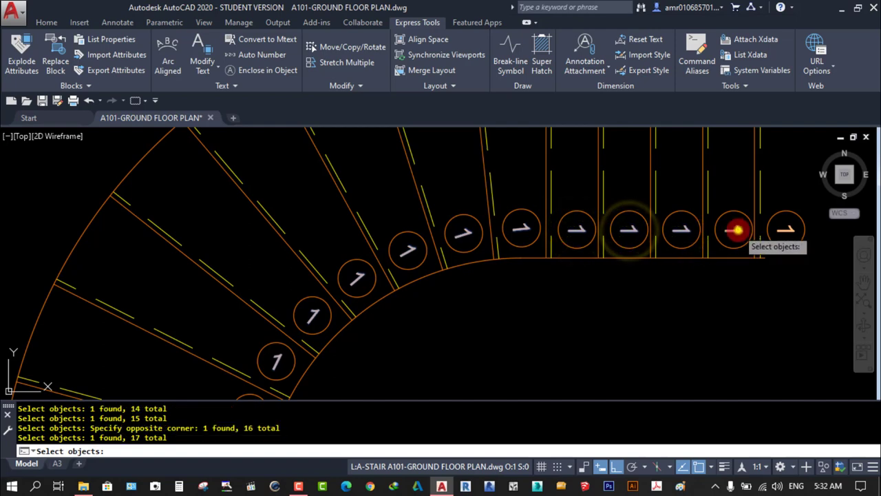
{"action": "left_click", "coordinate": [787, 230]}
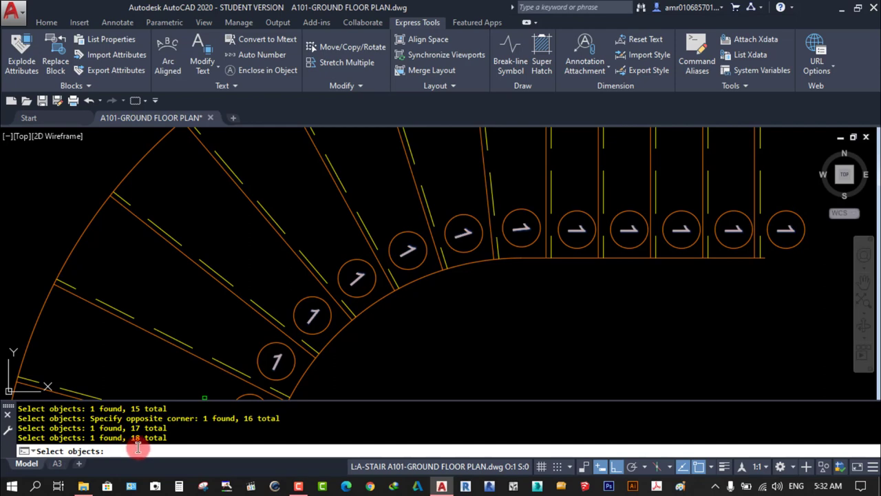
{"action": "key", "text": "Return"}
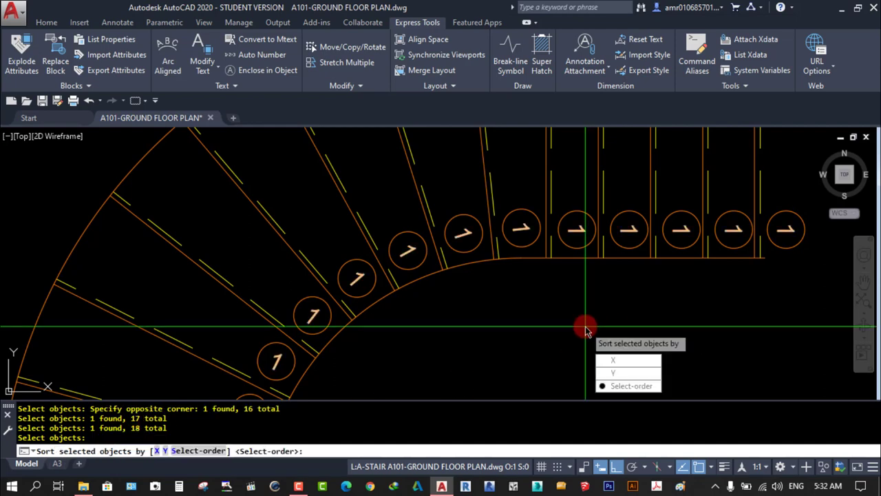
{"action": "left_click", "coordinate": [625, 387]}
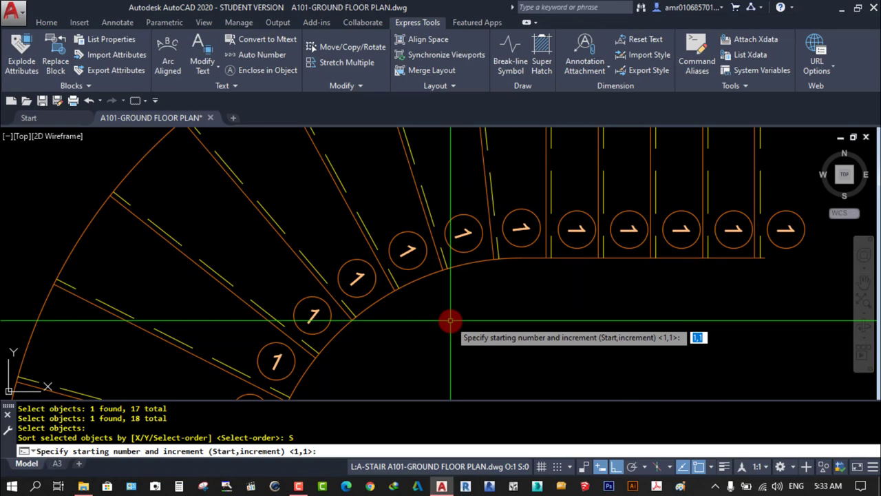
{"action": "key", "text": "Return"}
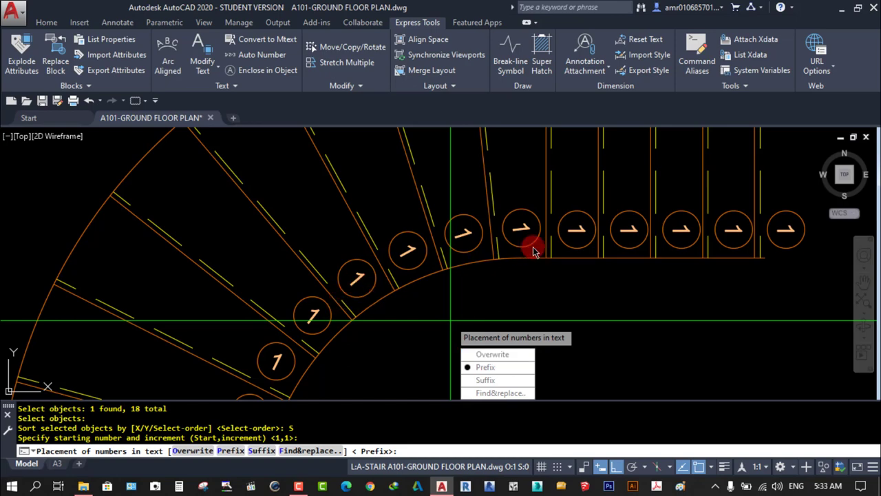
- Overwrite the old tread labels with the new consecutive numbering
{"action": "left_click", "coordinate": [497, 360]}
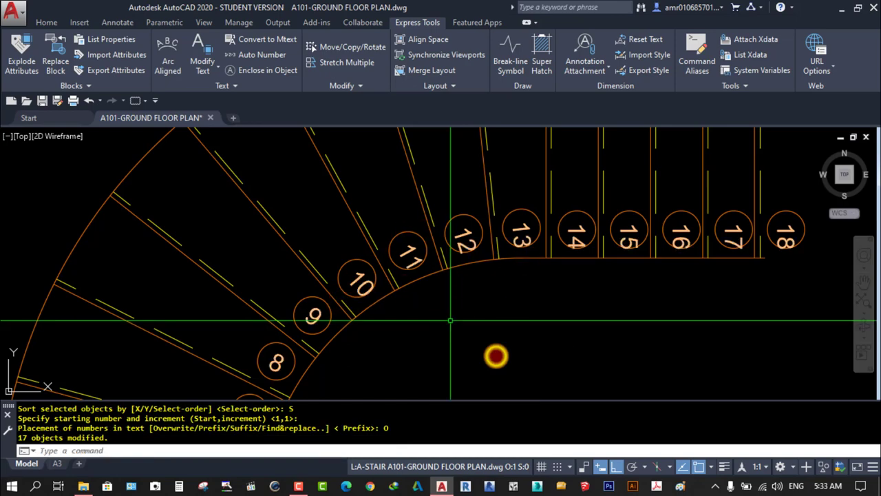
{"action": "scroll", "coordinate": [605, 220], "scroll_direction": "down", "scroll_amount": 5}
{"action": "scroll", "coordinate": [519, 323], "scroll_direction": "up", "scroll_amount": 4}
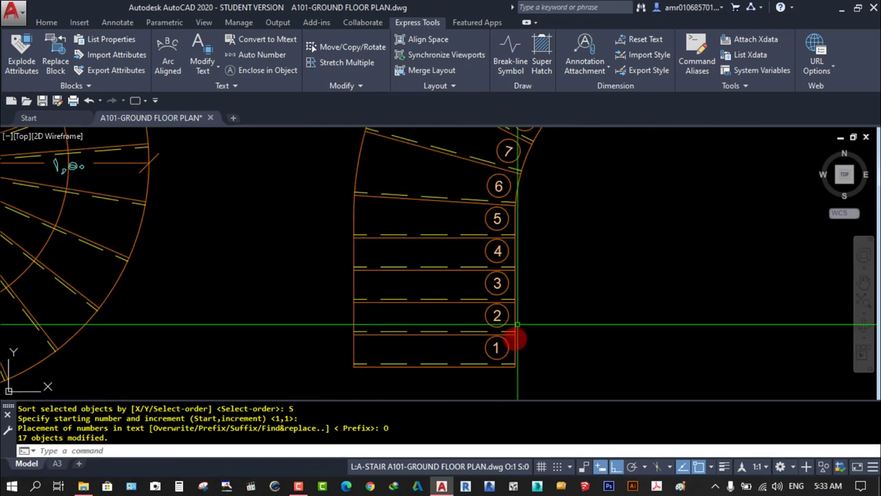
{"action": "middle_click_drag", "start_coordinate": [541, 177], "coordinate": [413, 300]}
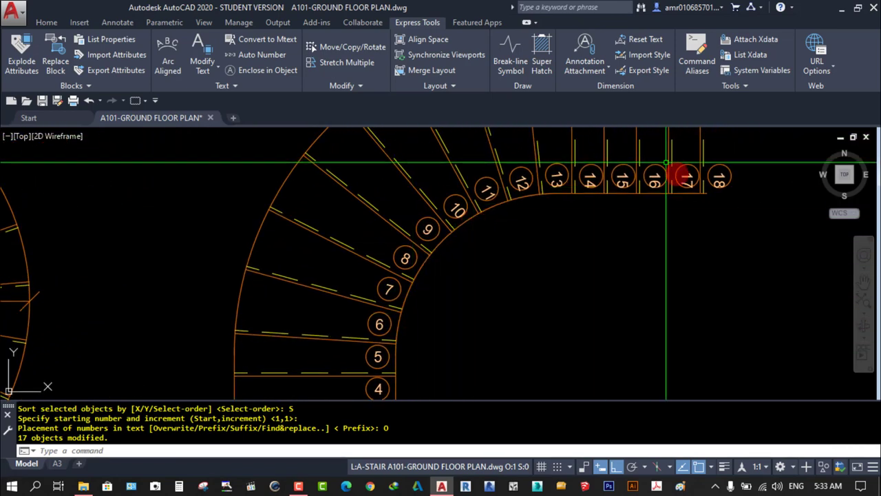
{"action": "scroll", "coordinate": [592, 265], "scroll_direction": "up", "scroll_amount": 2}
{"action": "scroll", "coordinate": [605, 189], "scroll_direction": "up", "scroll_amount": 2}
{"action": "scroll", "coordinate": [605, 189], "scroll_direction": "up", "scroll_amount": 2}
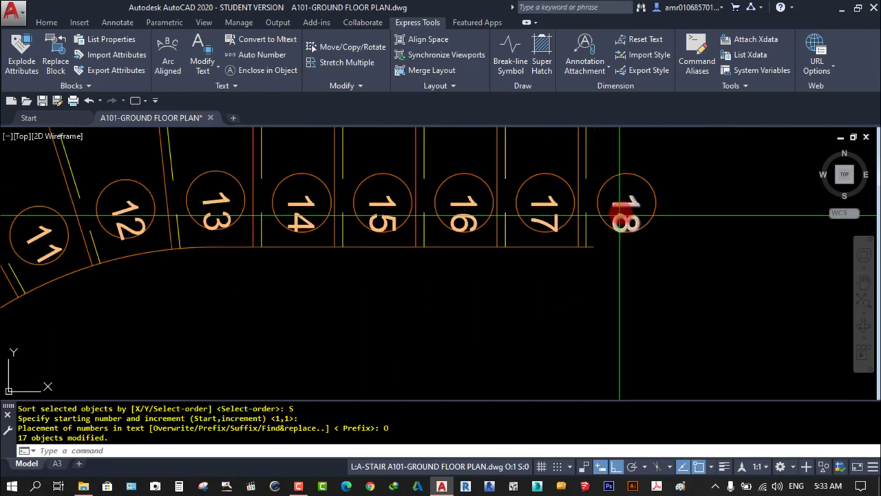
- Select the 18 label and start moving it, then cancel the move
{"action": "key", "text": "Escape"}
{"action": "left_click", "coordinate": [623, 207]}
{"action": "scroll", "coordinate": [623, 207], "scroll_direction": "up", "scroll_amount": 1}
{"action": "type", "text": "m"}
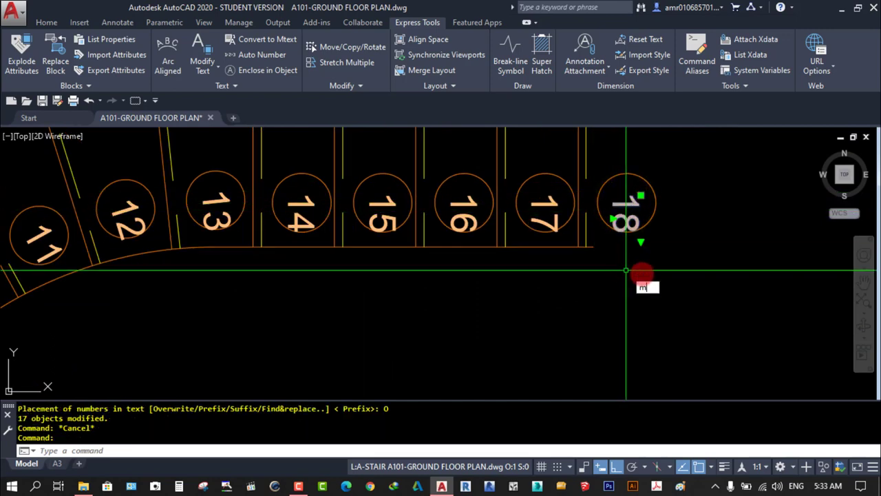
{"action": "key", "text": "Return"}
{"action": "left_click", "coordinate": [625, 269]}
{"action": "key", "text": "Escape"}
{"action": "scroll", "coordinate": [589, 271], "scroll_direction": "down", "scroll_amount": 3}
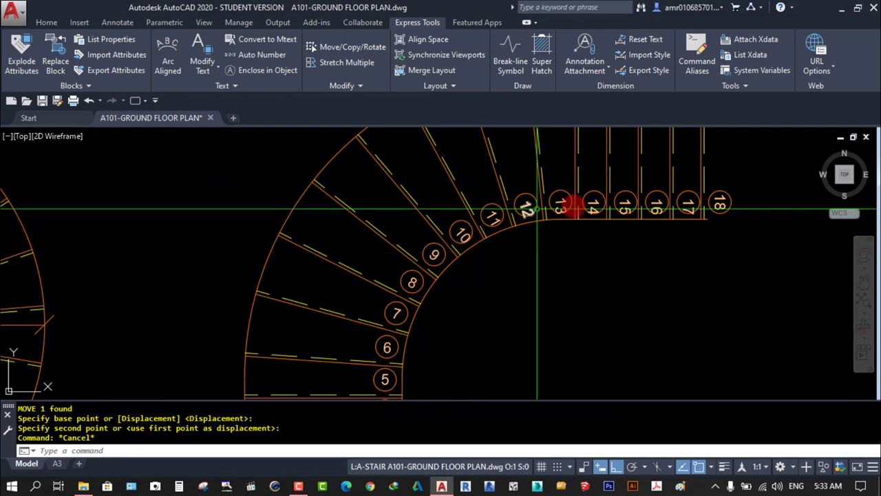
{"action": "scroll", "coordinate": [482, 220], "scroll_direction": "down", "scroll_amount": 1}
{"action": "scroll", "coordinate": [511, 269], "scroll_direction": "down", "scroll_amount": 2}
{"action": "scroll", "coordinate": [663, 291], "scroll_direction": "down", "scroll_amount": 4}
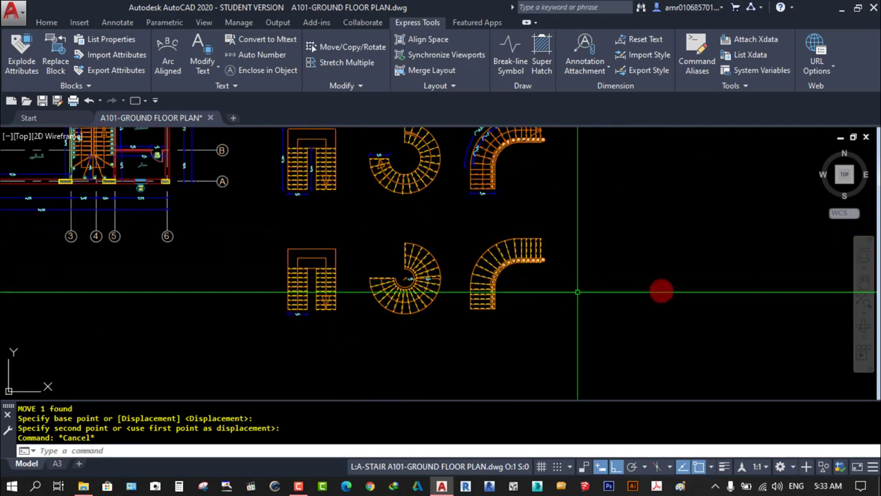
- Zoom out to show the whole floor plan and stairs
{"action": "left_click", "coordinate": [865, 318]}
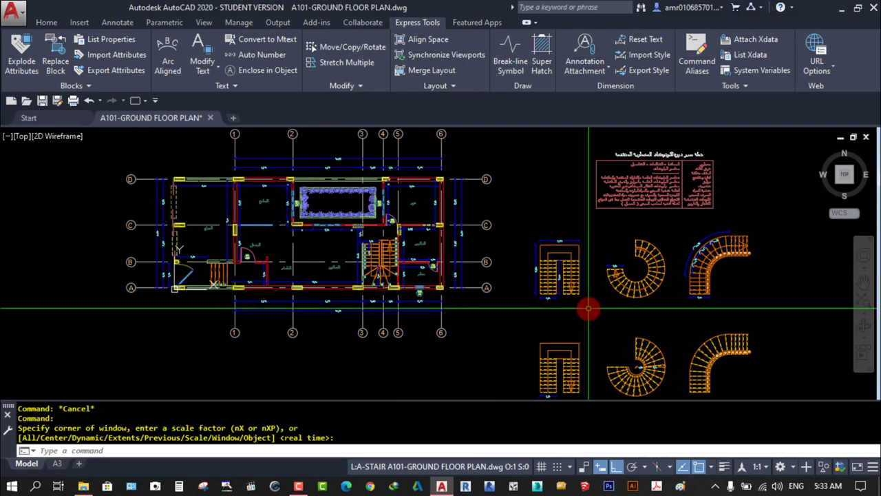
{"action": "scroll", "coordinate": [363, 260], "scroll_direction": "up", "scroll_amount": 6}
{"action": "scroll", "coordinate": [409, 305], "scroll_direction": "down", "scroll_amount": 3}
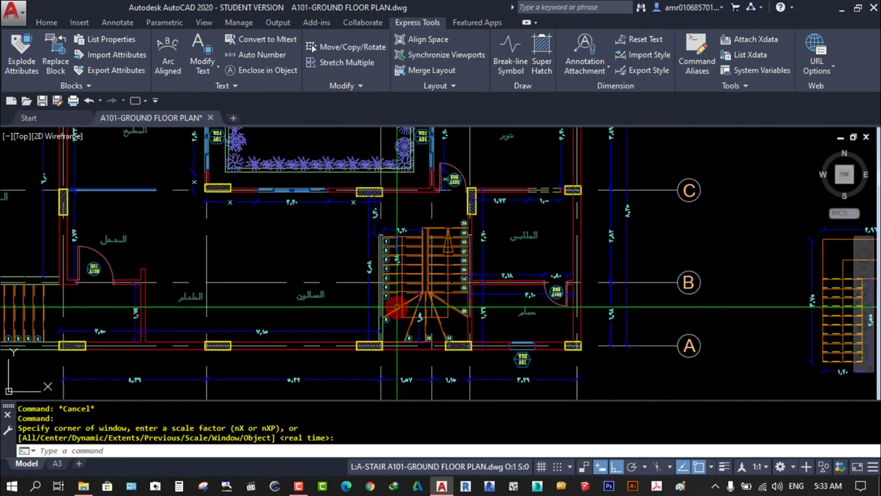
{"action": "scroll", "coordinate": [395, 308], "scroll_direction": "up", "scroll_amount": 2}
{"action": "scroll", "coordinate": [387, 305], "scroll_direction": "up", "scroll_amount": 2}
{"action": "scroll", "coordinate": [387, 292], "scroll_direction": "down", "scroll_amount": 3}
{"action": "scroll", "coordinate": [350, 232], "scroll_direction": "down", "scroll_amount": 1}
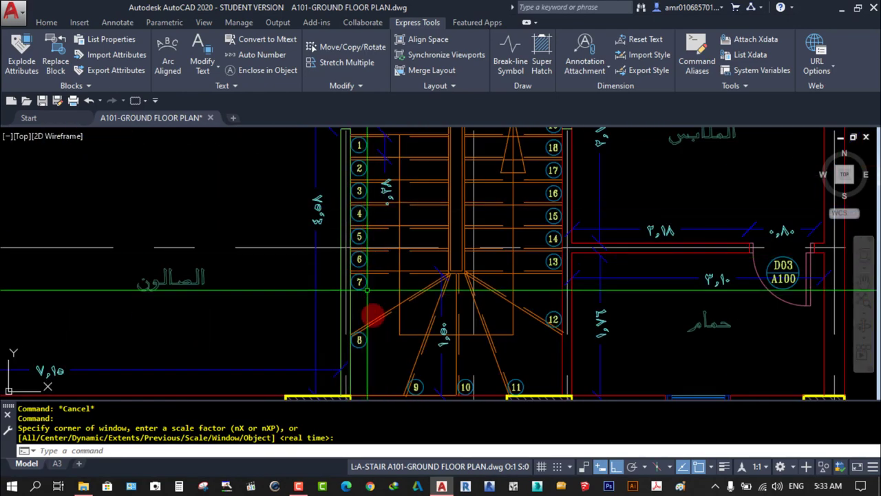
{"action": "scroll", "coordinate": [167, 321], "scroll_direction": "down", "scroll_amount": 5}
{"action": "scroll", "coordinate": [168, 324], "scroll_direction": "up", "scroll_amount": 5}
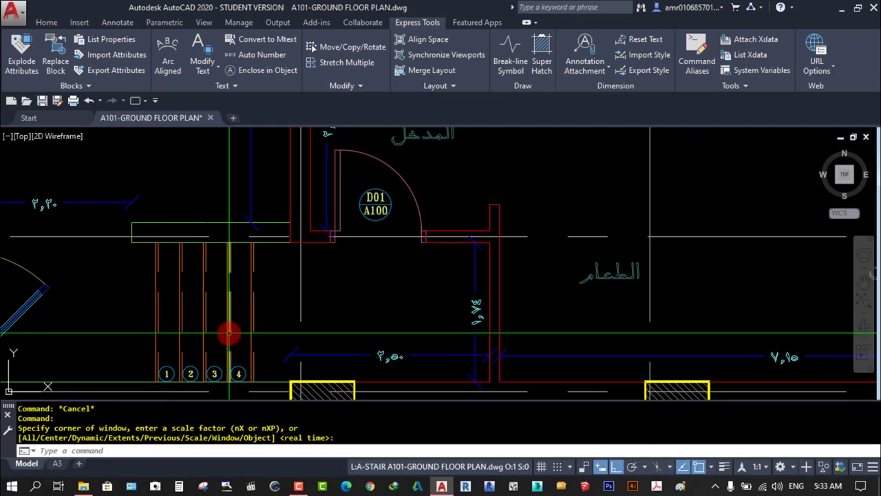
{"action": "scroll", "coordinate": [229, 334], "scroll_direction": "down", "scroll_amount": 5}
{"action": "scroll", "coordinate": [580, 271], "scroll_direction": "up", "scroll_amount": 2}
{"action": "scroll", "coordinate": [521, 272], "scroll_direction": "down", "scroll_amount": 2}
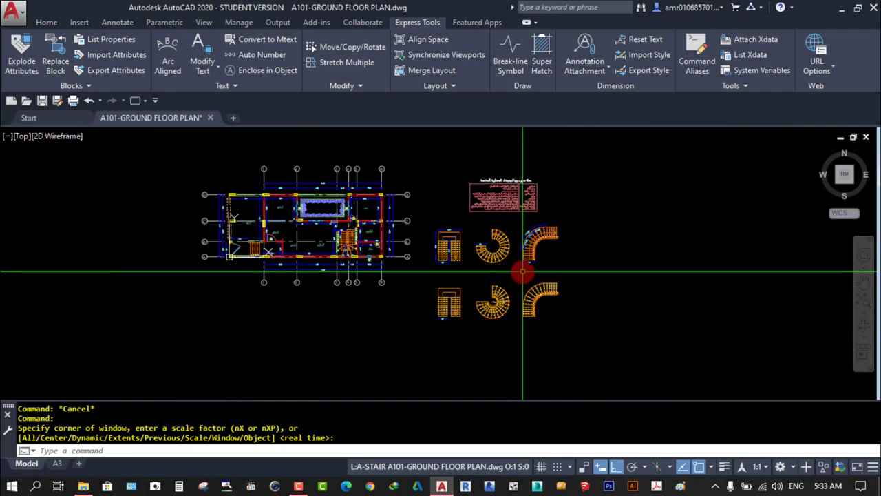
- Erase the six sample stair drawings beside the floor plan with a crossing window
{"action": "left_click", "coordinate": [863, 297]}
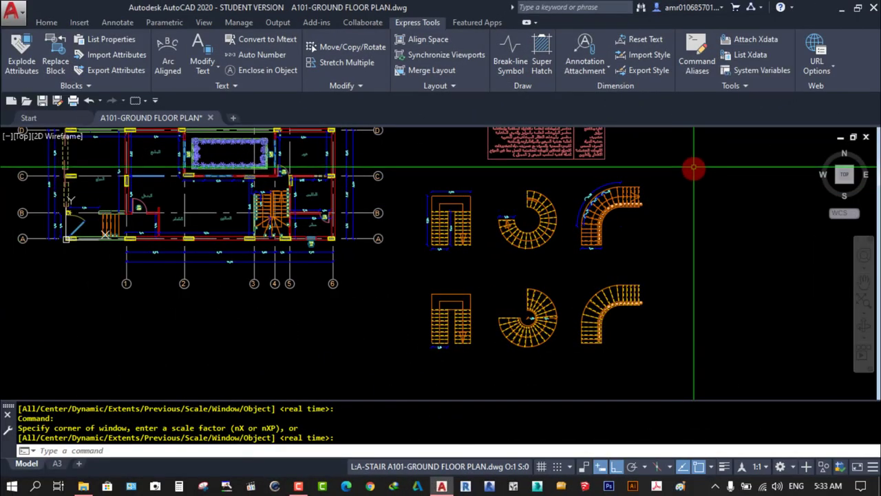
{"action": "left_click", "coordinate": [692, 165]}
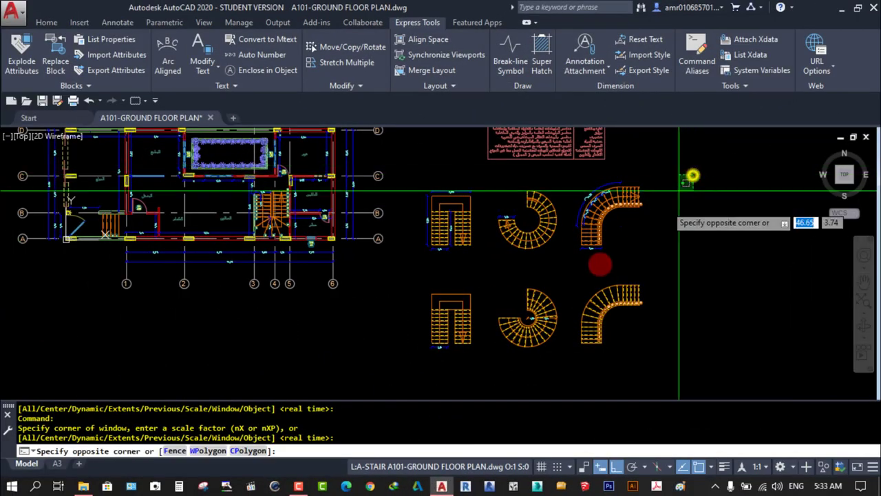
{"action": "left_click", "coordinate": [401, 362]}
{"action": "key", "text": "Delete"}
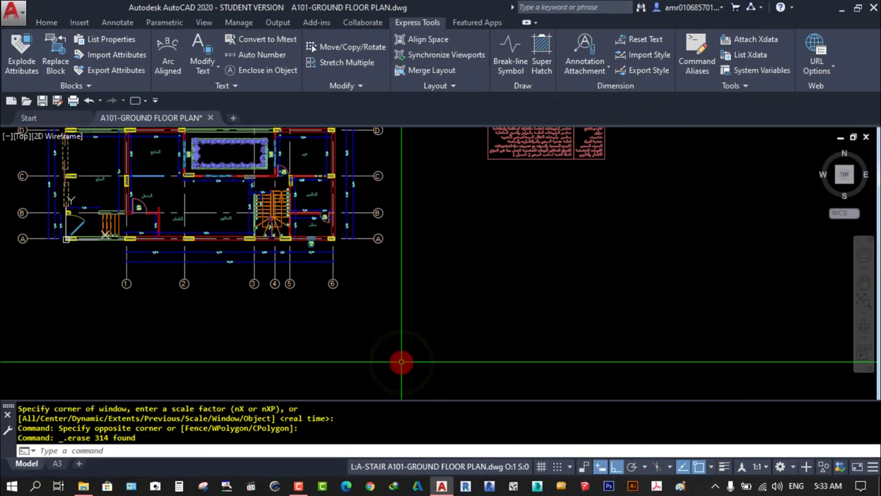
- Fit the floor plan and notes in view and switch to the A3 layout
{"action": "middle_click_drag", "start_coordinate": [603, 182], "coordinate": [578, 291]}
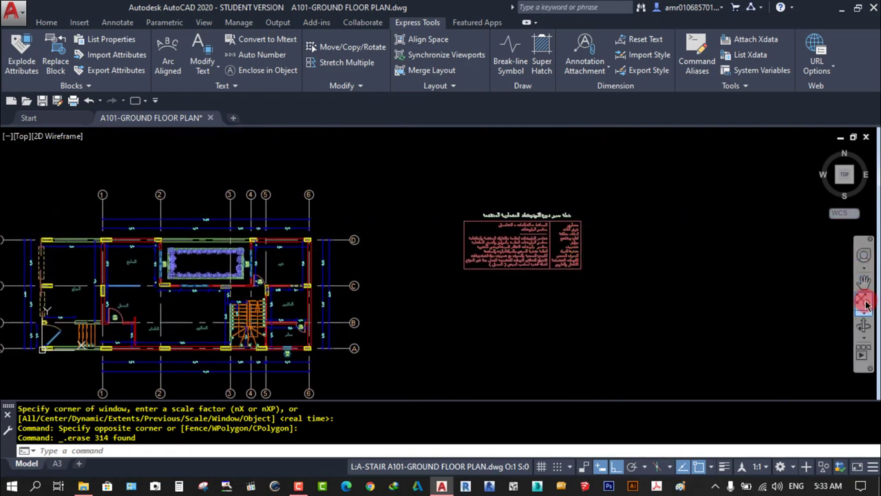
{"action": "middle_click", "coordinate": [632, 305]}
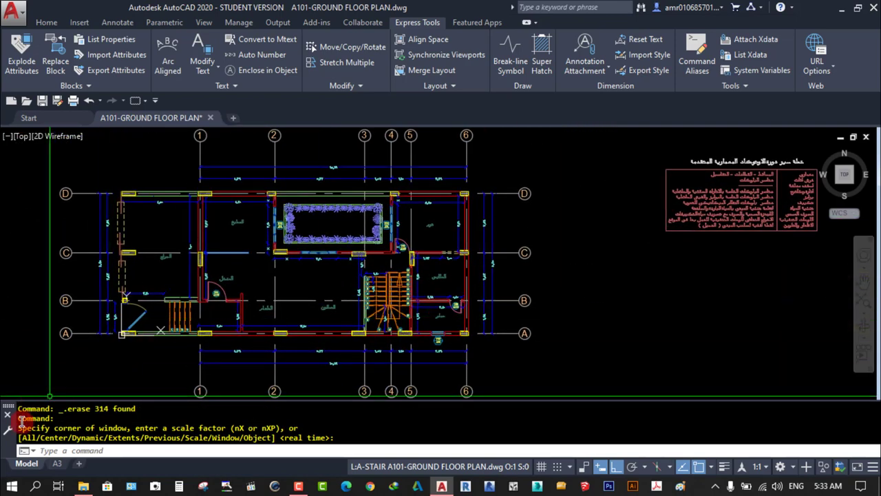
{"action": "left_click", "coordinate": [55, 465]}
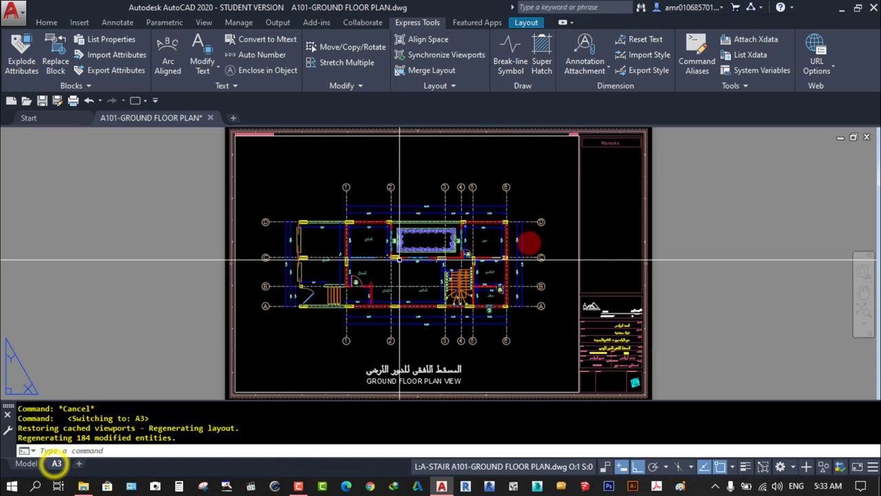
- Save the drawing and open the A3 viewport's Properties to check Display locked
{"action": "left_click", "coordinate": [864, 309]}
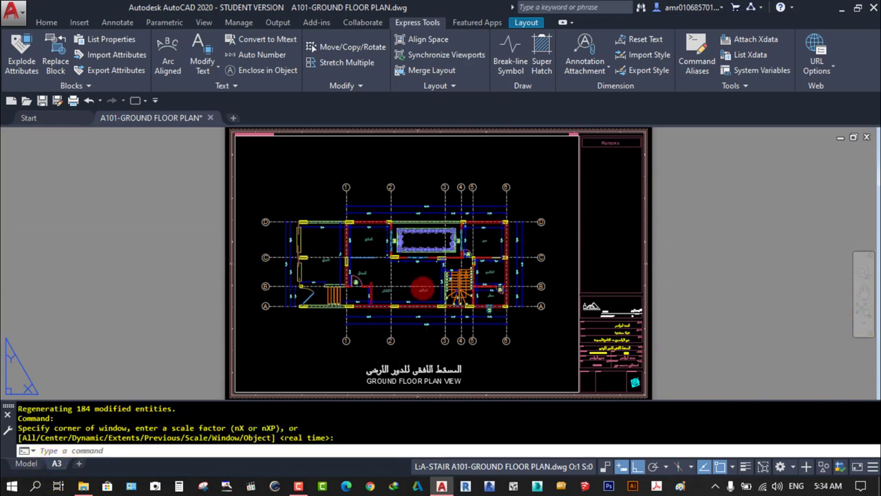
{"action": "key", "text": "ctrl+s"}
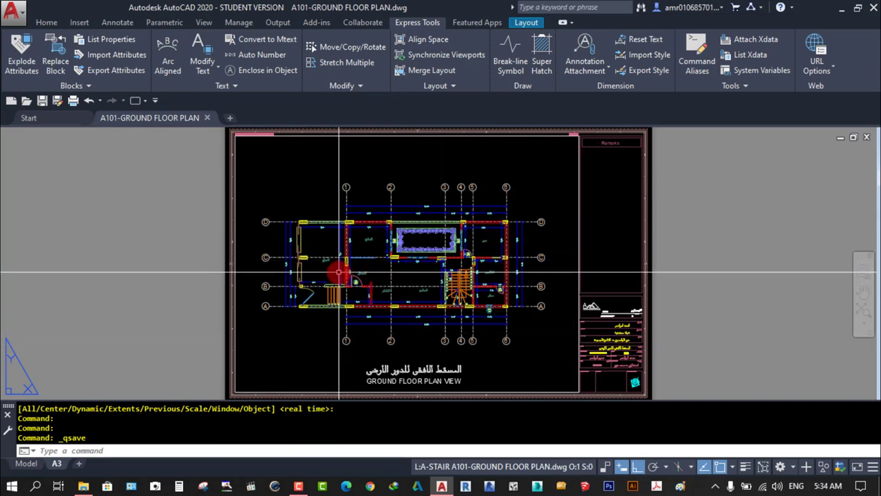
{"action": "left_click", "coordinate": [295, 136]}
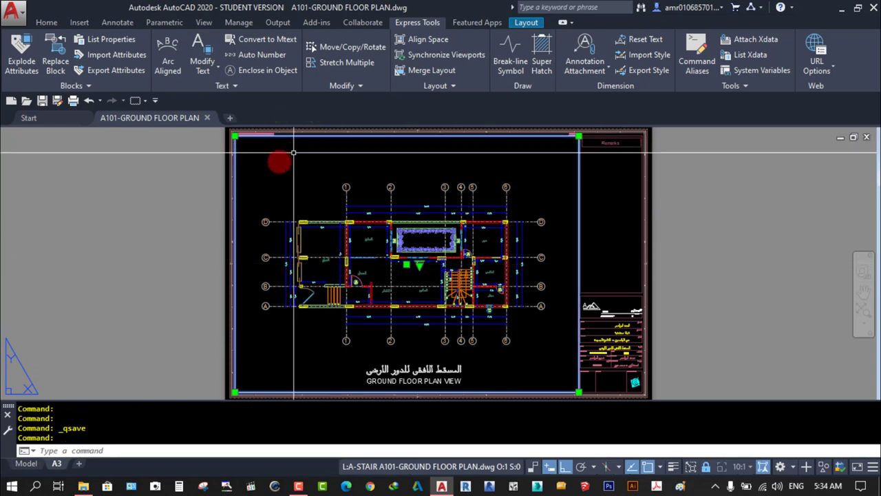
{"action": "right_click", "coordinate": [147, 296]}
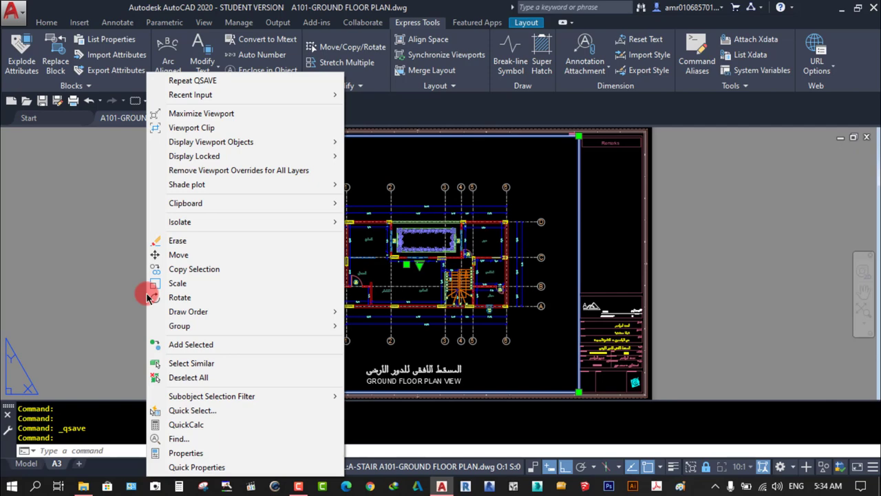
{"action": "left_click", "coordinate": [184, 452]}
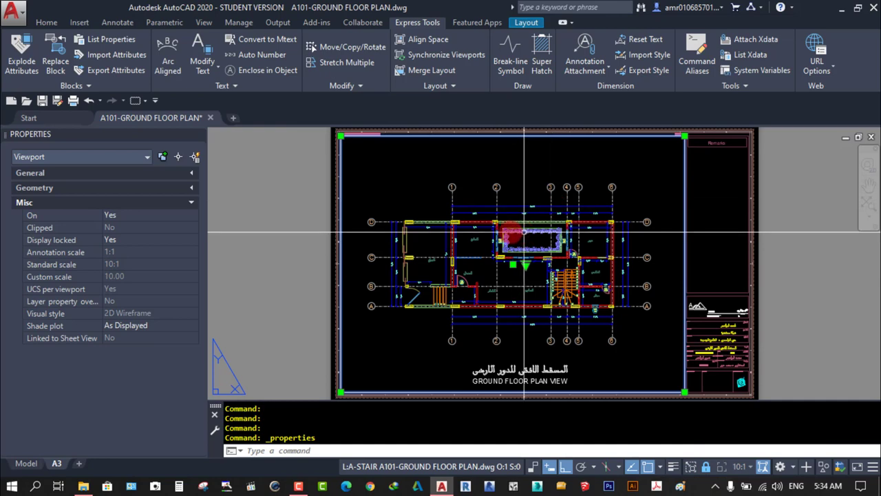
- Close the Properties palette and work inside the plan viewport, centred on the entrance stair
{"action": "mouse_move", "coordinate": [104, 134]}
{"action": "left_click", "coordinate": [200, 135]}
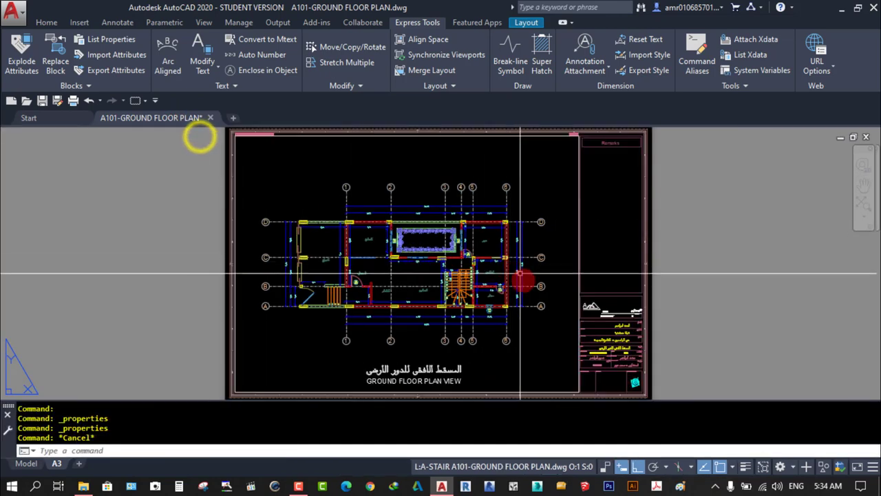
{"action": "mouse_move", "coordinate": [498, 280]}
{"action": "middle_mouse_down"}
{"action": "mouse_move", "coordinate": [501, 235]}
{"action": "mouse_move", "coordinate": [393, 255]}
{"action": "middle_mouse_up"}
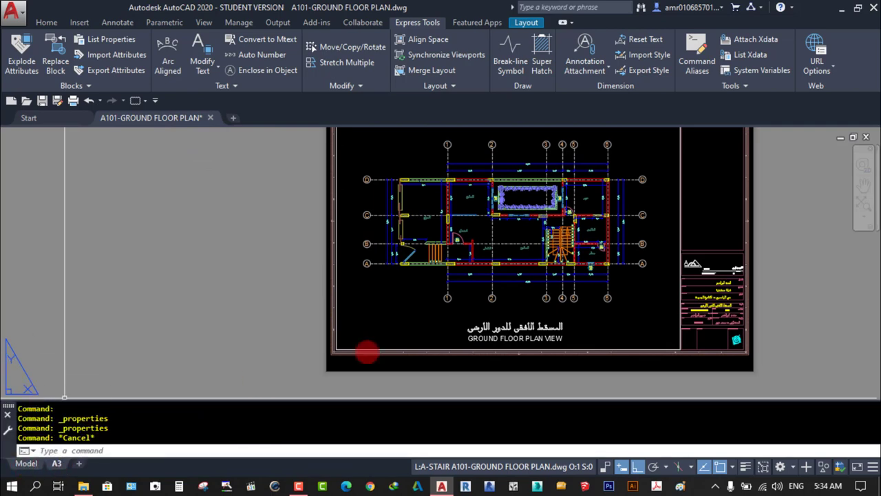
{"action": "middle_click_drag", "start_coordinate": [367, 352], "coordinate": [317, 415]}
{"action": "double_click", "coordinate": [517, 253]}
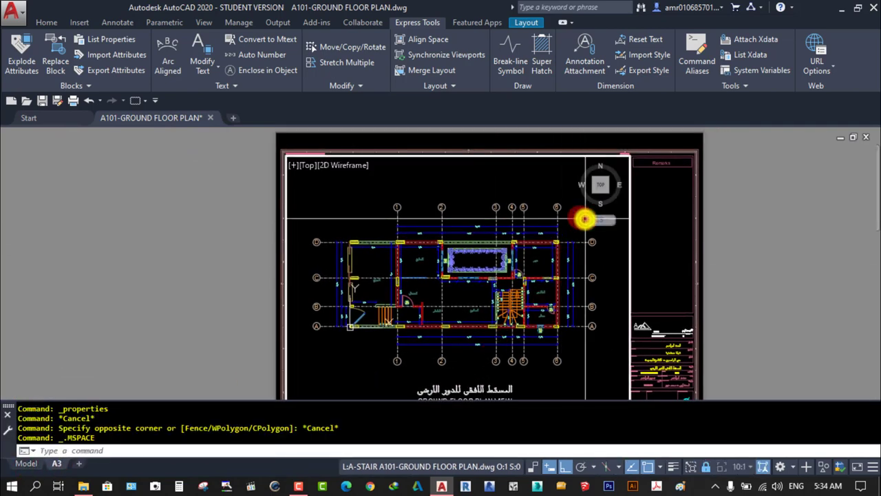
{"action": "scroll", "coordinate": [585, 219], "scroll_direction": "down", "scroll_amount": 2}
{"action": "scroll", "coordinate": [592, 227], "scroll_direction": "down", "scroll_amount": 1}
{"action": "middle_click_drag", "start_coordinate": [518, 225], "coordinate": [476, 252]}
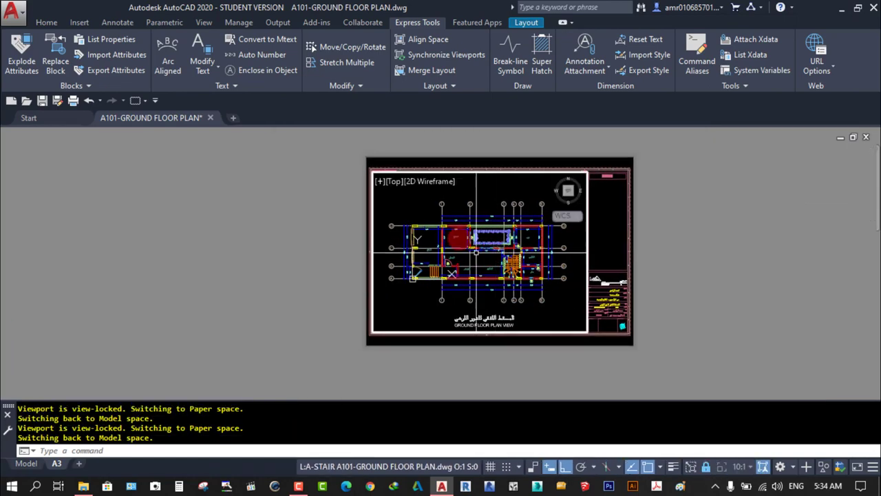
{"action": "scroll", "coordinate": [477, 260], "scroll_direction": "up", "scroll_amount": 4}
{"action": "scroll", "coordinate": [485, 253], "scroll_direction": "down", "scroll_amount": 2}
{"action": "scroll", "coordinate": [494, 246], "scroll_direction": "down", "scroll_amount": 3}
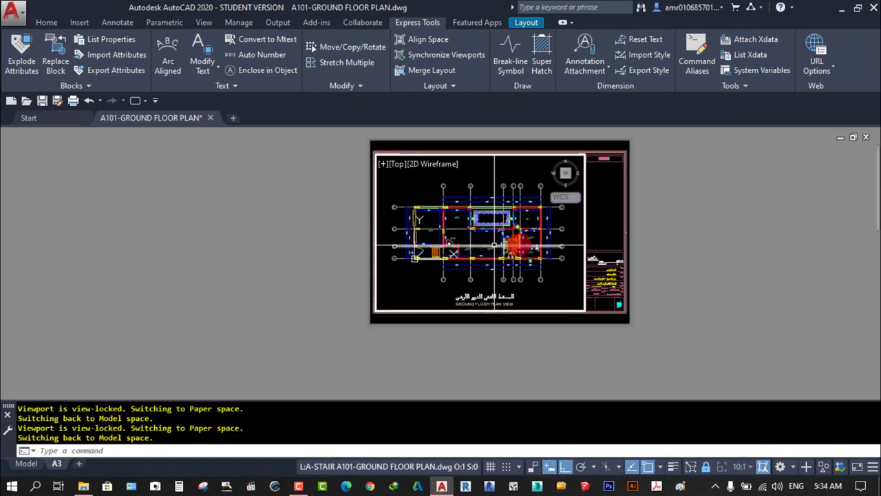
{"action": "scroll", "coordinate": [490, 262], "scroll_direction": "up", "scroll_amount": 4}
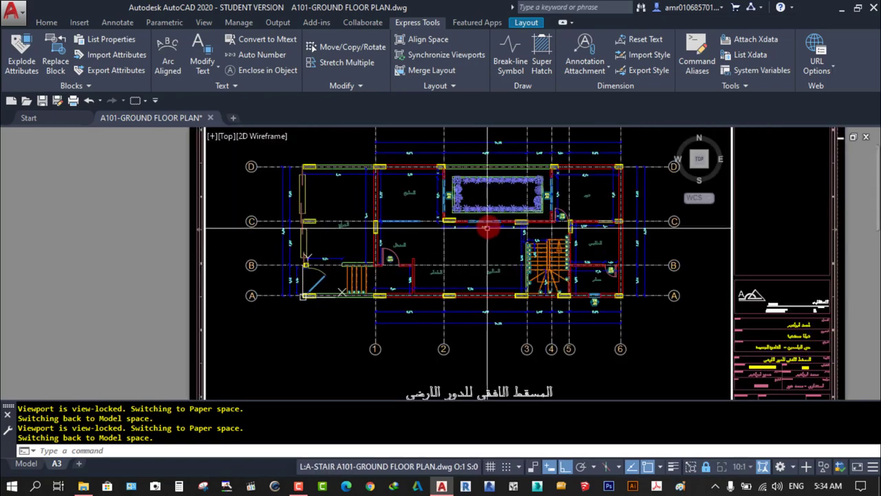
{"action": "scroll", "coordinate": [495, 258], "scroll_direction": "down", "scroll_amount": 2}
{"action": "scroll", "coordinate": [501, 256], "scroll_direction": "down", "scroll_amount": 2}
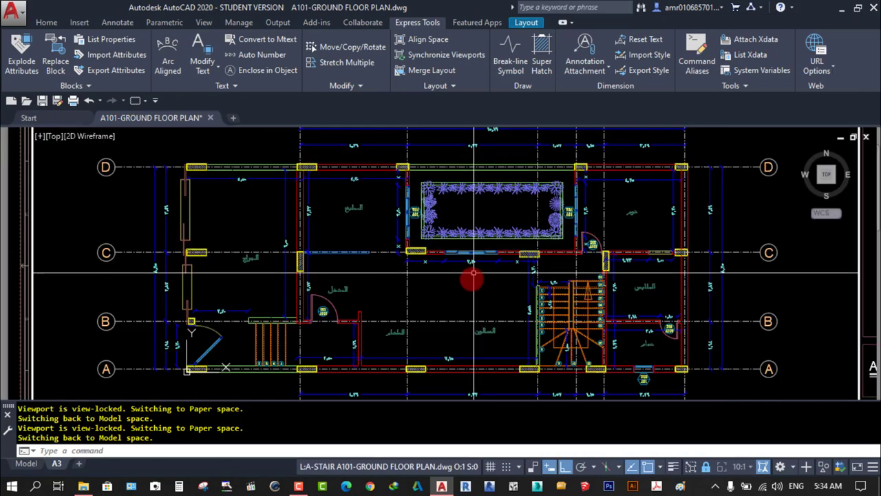
{"action": "left_click", "coordinate": [471, 285]}
{"action": "key", "text": "Escape"}
{"action": "scroll", "coordinate": [458, 289], "scroll_direction": "up", "scroll_amount": 3}
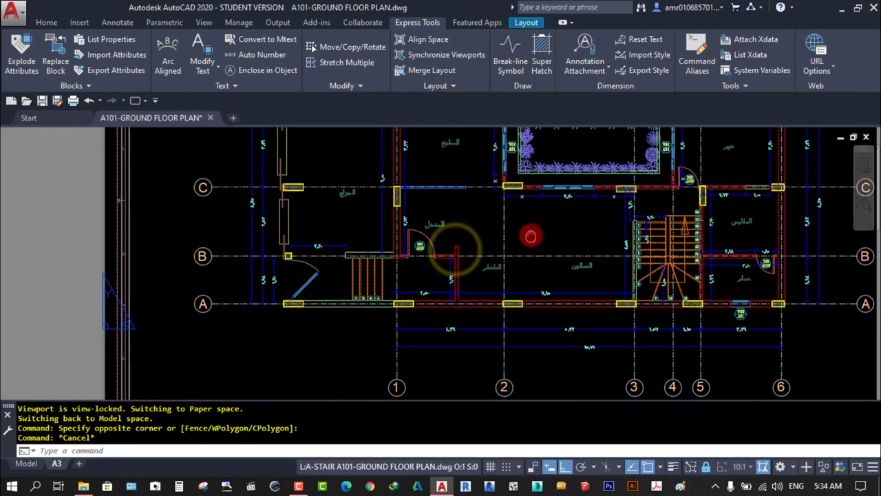
{"action": "scroll", "coordinate": [527, 232], "scroll_direction": "up", "scroll_amount": 2}
{"action": "left_click", "coordinate": [374, 264]}
{"action": "left_click", "coordinate": [256, 273]}
{"action": "scroll", "coordinate": [257, 271], "scroll_direction": "up", "scroll_amount": 2}
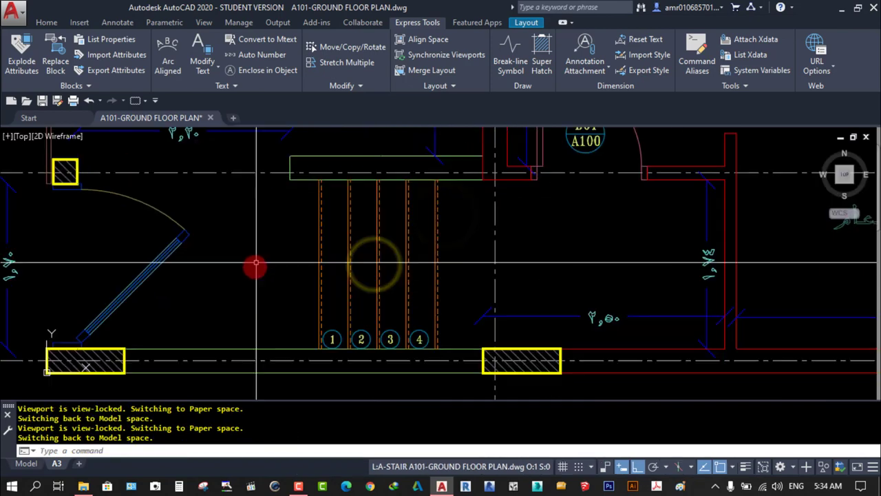
{"action": "middle_click_drag", "start_coordinate": [244, 273], "coordinate": [268, 267]}
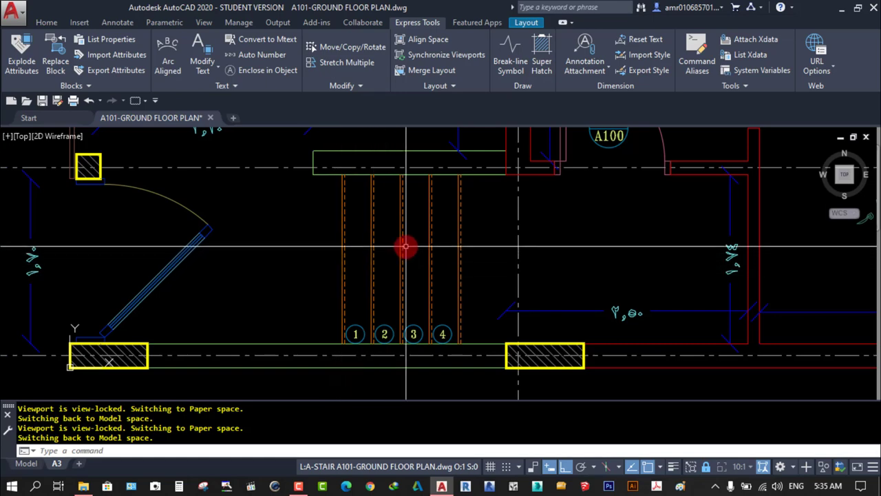
- Delete the extra vertical line at the end of the entrance steps
{"action": "left_click", "coordinate": [473, 234]}
{"action": "left_click", "coordinate": [452, 261]}
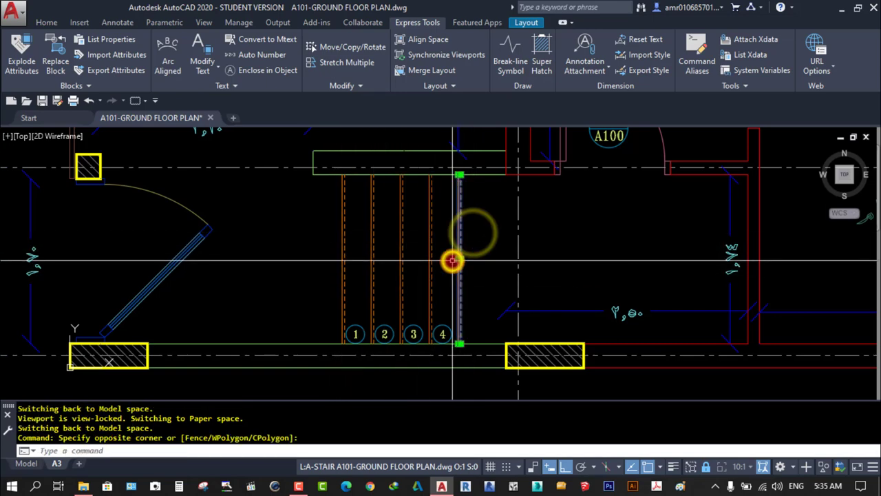
{"action": "key", "text": "Delete"}
{"action": "scroll", "coordinate": [344, 301], "scroll_direction": "up", "scroll_amount": 2}
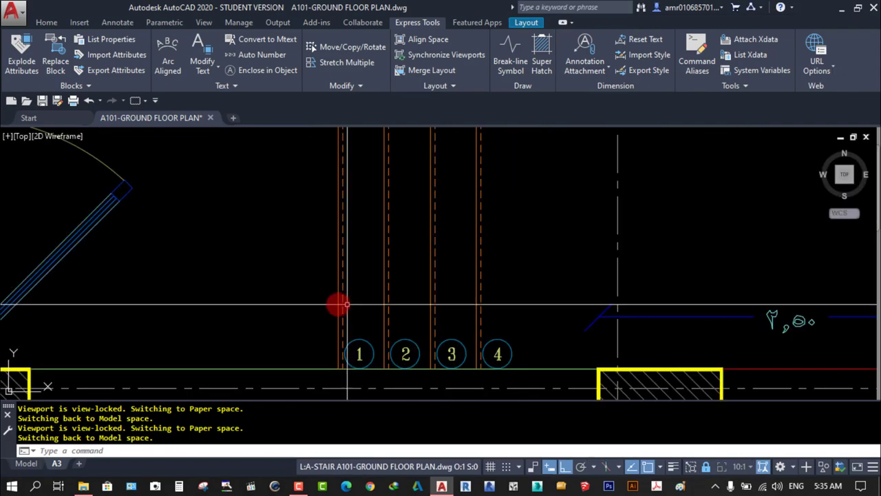
{"action": "scroll", "coordinate": [431, 321], "scroll_direction": "down", "scroll_amount": 3}
{"action": "middle_click_drag", "start_coordinate": [521, 309], "coordinate": [387, 305]}
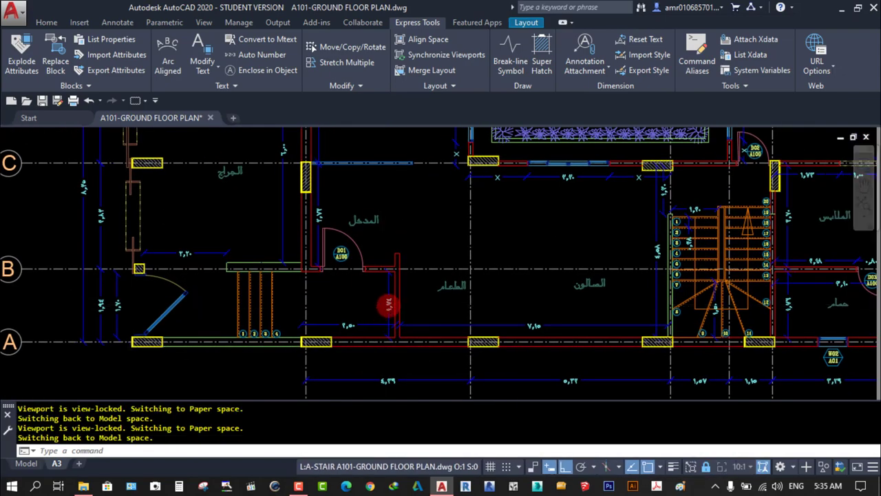
{"action": "scroll", "coordinate": [413, 289], "scroll_direction": "down", "scroll_amount": 3}
{"action": "scroll", "coordinate": [435, 278], "scroll_direction": "down", "scroll_amount": 2}
- Return to paper space and zoom to fit the whole A3 layout sheet
{"action": "double_click", "coordinate": [445, 256]}
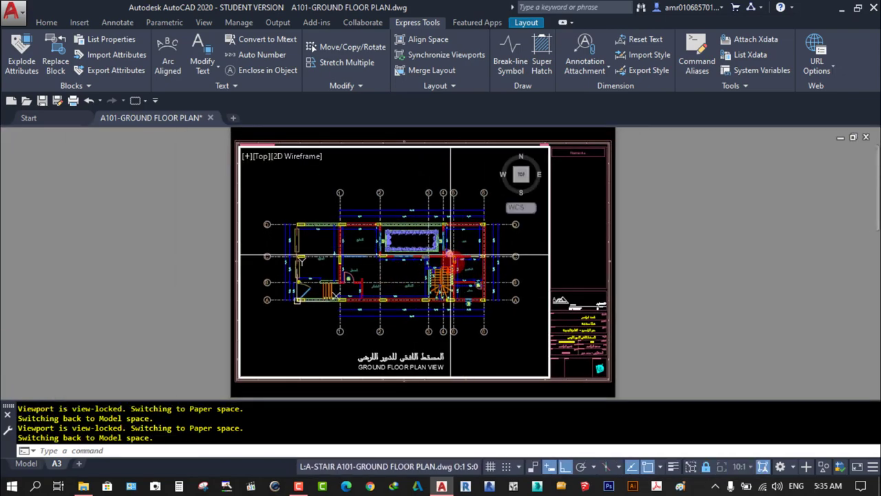
{"action": "double_click", "coordinate": [730, 265]}
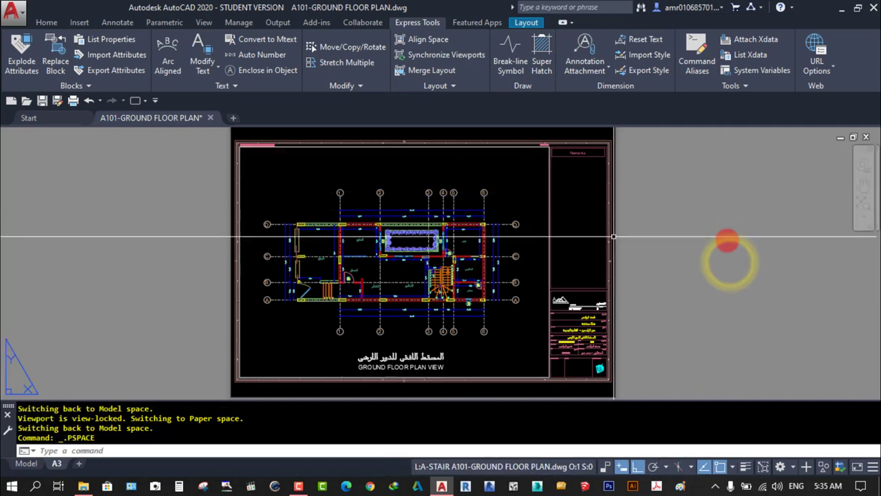
{"action": "middle_click_drag", "start_coordinate": [387, 289], "coordinate": [456, 283]}
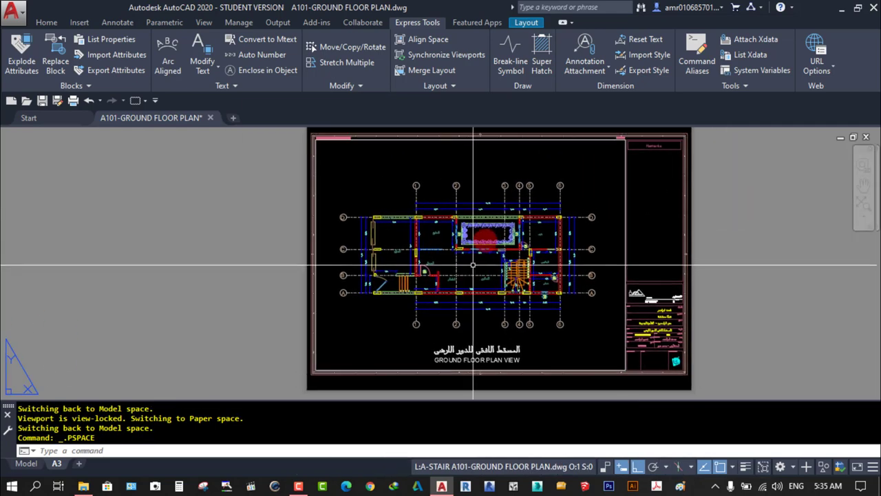
{"action": "scroll", "coordinate": [566, 304], "scroll_direction": "up", "scroll_amount": 1}
{"action": "scroll", "coordinate": [604, 228], "scroll_direction": "up", "scroll_amount": 3}
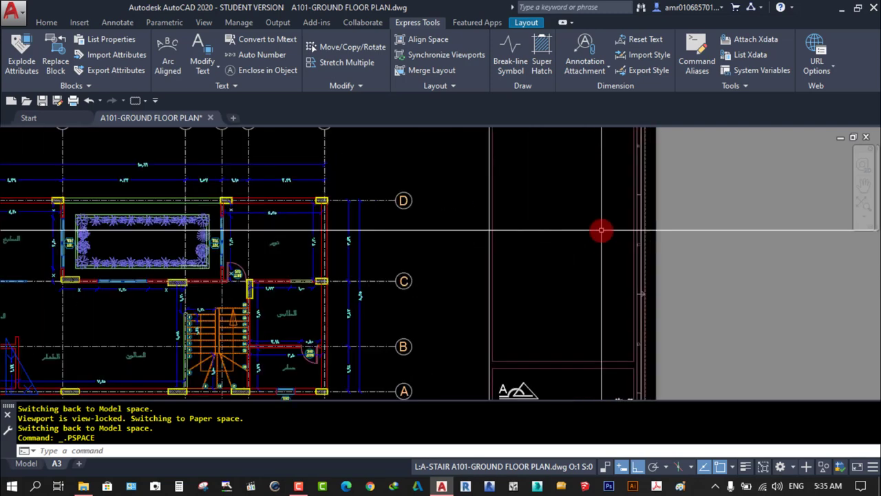
{"action": "scroll", "coordinate": [541, 236], "scroll_direction": "down", "scroll_amount": 4}
{"action": "scroll", "coordinate": [821, 214], "scroll_direction": "down", "scroll_amount": 1}
{"action": "left_click", "coordinate": [863, 202]}
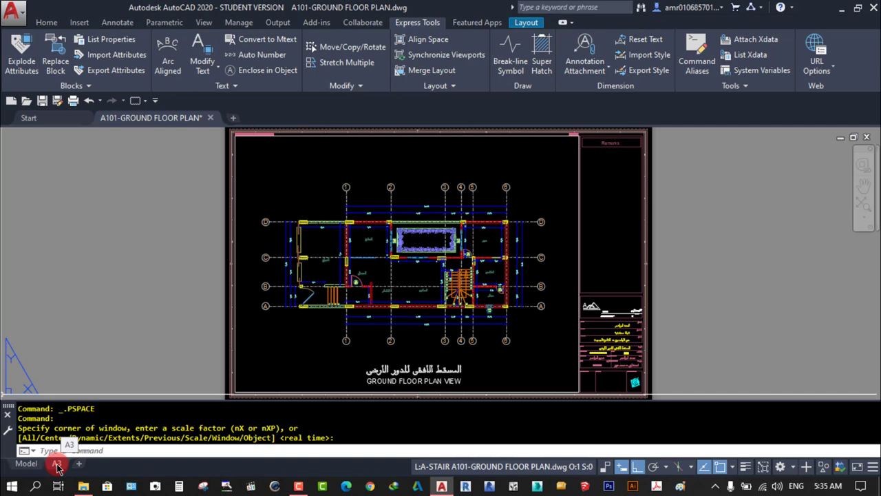
- Open the Plot – A3 dialog, set to DWG To PDF on ISO A3 paper
{"action": "right_click", "coordinate": [58, 466]}
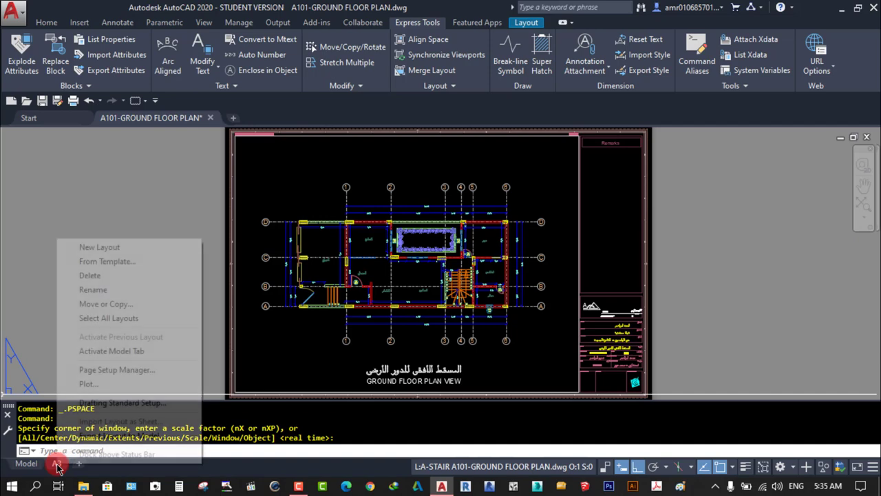
{"action": "left_click", "coordinate": [94, 387]}
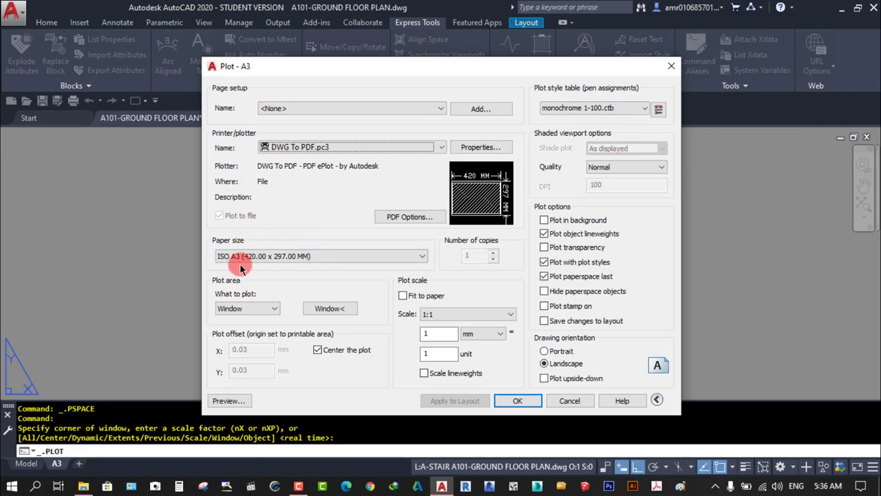
- Preview the A3 plot and zoom around the plan's stair area
{"action": "left_click", "coordinate": [238, 401]}
{"action": "scroll", "coordinate": [434, 347], "scroll_direction": "up", "scroll_amount": 5}
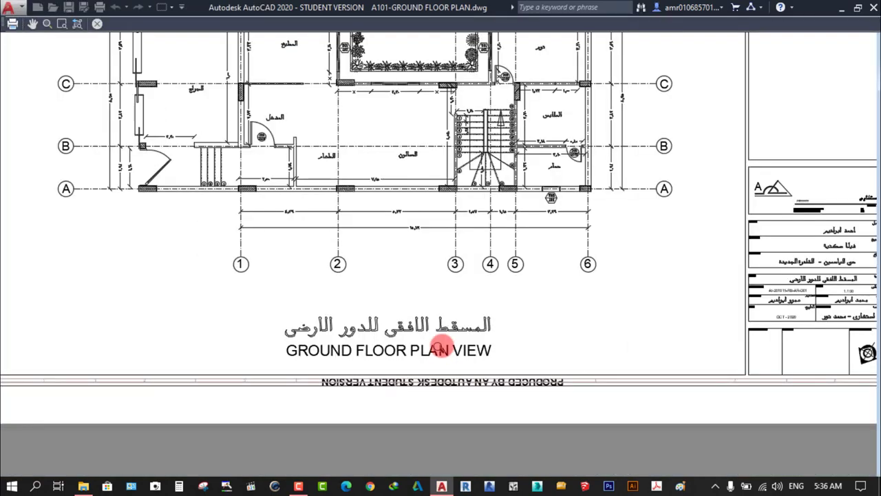
{"action": "middle_click_drag", "start_coordinate": [587, 268], "coordinate": [480, 314]}
{"action": "scroll", "coordinate": [406, 243], "scroll_direction": "up", "scroll_amount": 4}
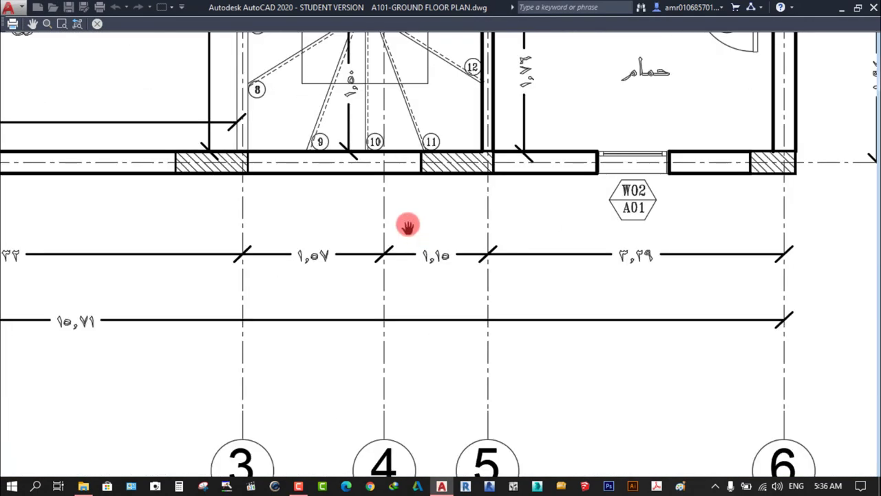
{"action": "mouse_move", "coordinate": [406, 226]}
{"action": "middle_mouse_down"}
{"action": "mouse_move", "coordinate": [462, 314]}
{"action": "mouse_move", "coordinate": [674, 344]}
{"action": "middle_mouse_up"}
{"action": "scroll", "coordinate": [478, 246], "scroll_direction": "down", "scroll_amount": 3}
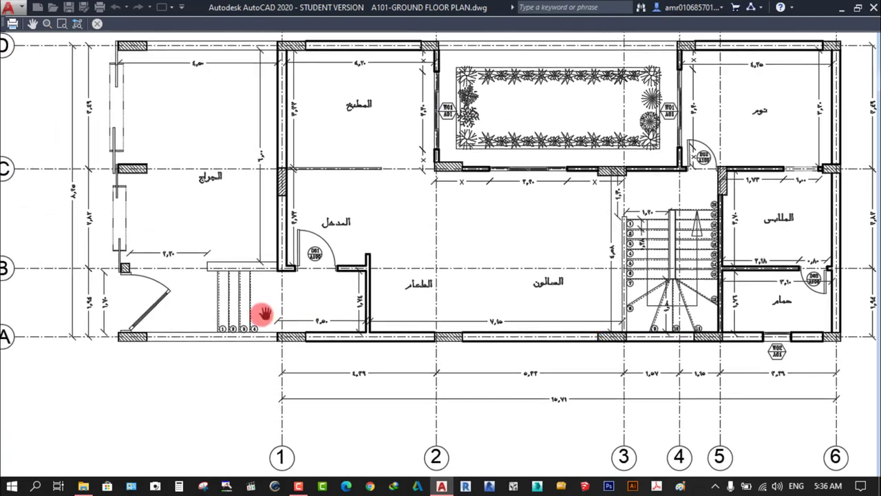
{"action": "middle_click_drag", "start_coordinate": [262, 309], "coordinate": [358, 275]}
{"action": "middle_click_drag", "start_coordinate": [189, 289], "coordinate": [275, 305]}
{"action": "scroll", "coordinate": [275, 305], "scroll_direction": "down", "scroll_amount": 3}
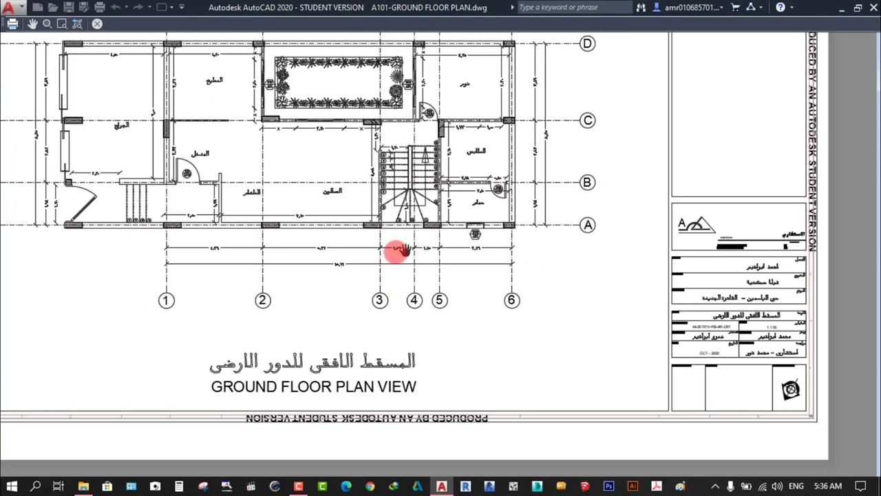
{"action": "mouse_move", "coordinate": [398, 251]}
{"action": "middle_mouse_down"}
{"action": "mouse_move", "coordinate": [566, 334]}
{"action": "mouse_move", "coordinate": [531, 220]}
{"action": "mouse_move", "coordinate": [465, 295]}
{"action": "middle_mouse_up"}
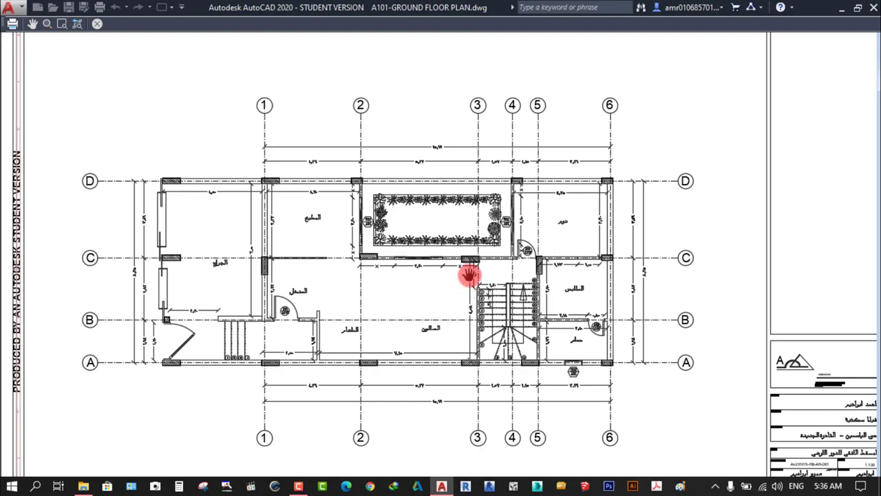
{"action": "scroll", "coordinate": [468, 275], "scroll_direction": "down", "scroll_amount": 2}
{"action": "scroll", "coordinate": [626, 348], "scroll_direction": "up", "scroll_amount": 1}
{"action": "scroll", "coordinate": [555, 277], "scroll_direction": "up", "scroll_amount": 2}
{"action": "scroll", "coordinate": [462, 252], "scroll_direction": "up", "scroll_amount": 5}
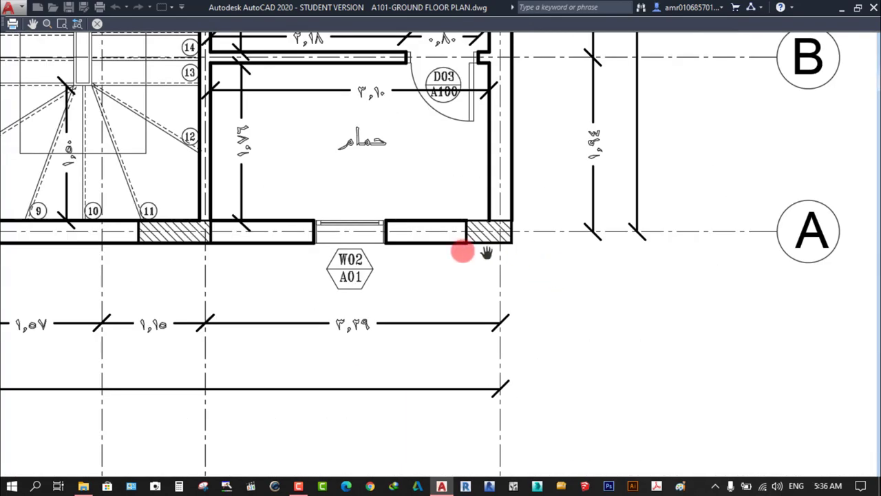
{"action": "scroll", "coordinate": [447, 241], "scroll_direction": "up", "scroll_amount": 1}
- Inspect the stairs, living room and garden planter up close, then exit the preview
{"action": "middle_click_drag", "start_coordinate": [433, 226], "coordinate": [616, 366]}
{"action": "scroll", "coordinate": [576, 337], "scroll_direction": "down", "scroll_amount": 3}
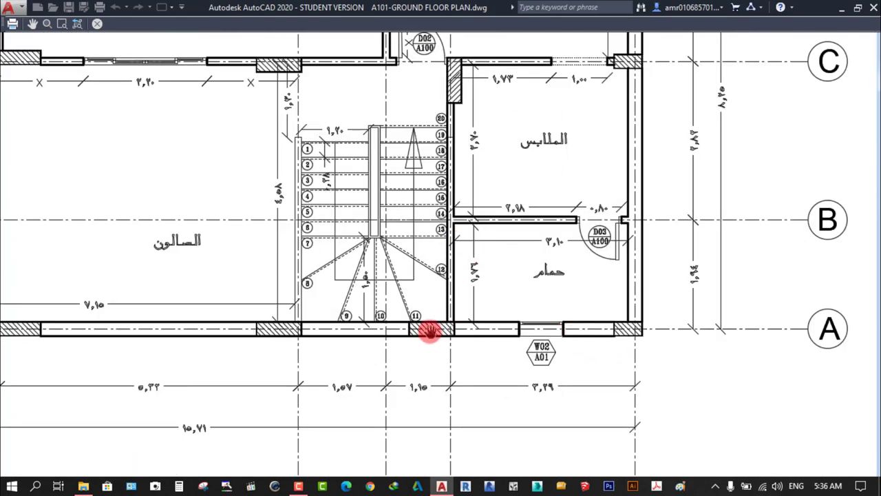
{"action": "scroll", "coordinate": [428, 331], "scroll_direction": "up", "scroll_amount": 3}
{"action": "scroll", "coordinate": [438, 342], "scroll_direction": "down", "scroll_amount": 3}
{"action": "left_click_drag", "start_coordinate": [436, 299], "coordinate": [517, 348]}
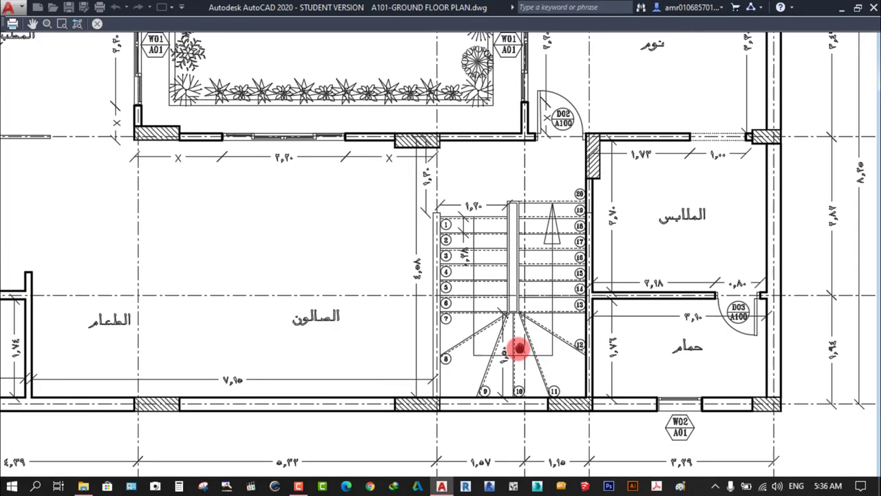
{"action": "left_click_drag", "start_coordinate": [413, 183], "coordinate": [500, 269]}
{"action": "scroll", "coordinate": [393, 216], "scroll_direction": "up", "scroll_amount": 1}
{"action": "scroll", "coordinate": [530, 227], "scroll_direction": "up", "scroll_amount": 1}
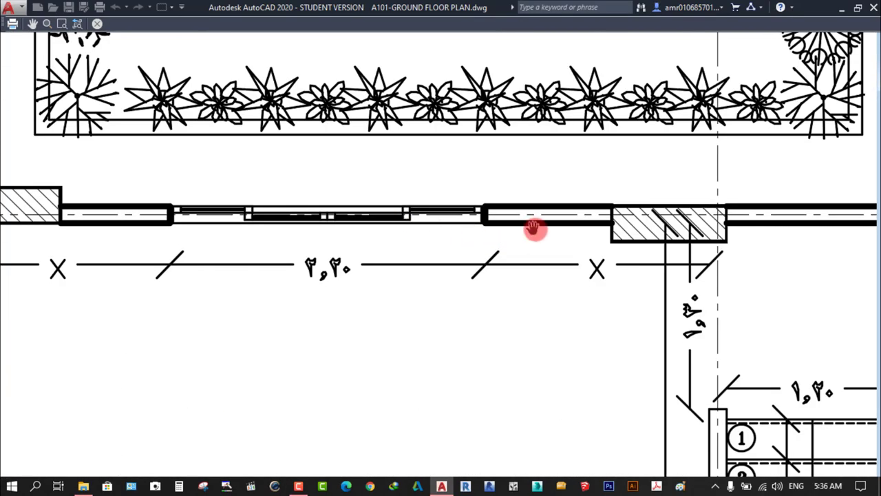
{"action": "scroll", "coordinate": [468, 266], "scroll_direction": "down", "scroll_amount": 1}
{"action": "scroll", "coordinate": [537, 268], "scroll_direction": "down", "scroll_amount": 1}
{"action": "scroll", "coordinate": [514, 270], "scroll_direction": "up", "scroll_amount": 2}
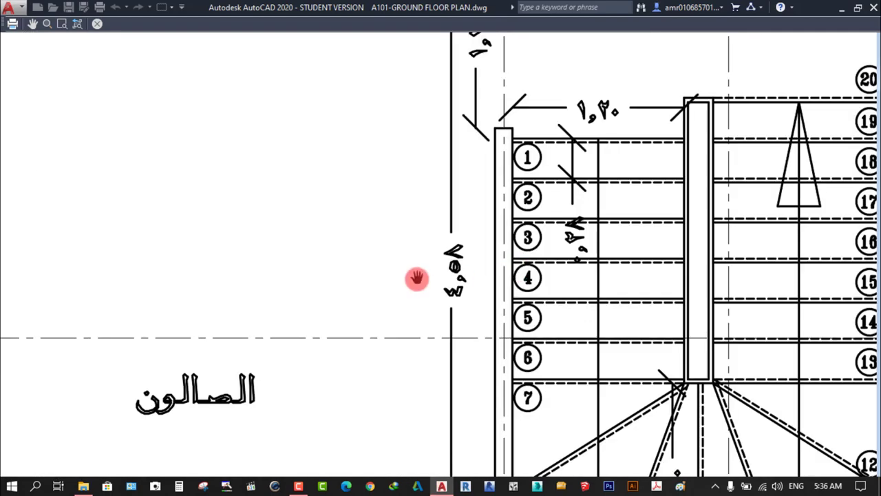
{"action": "scroll", "coordinate": [415, 278], "scroll_direction": "down", "scroll_amount": 6}
{"action": "scroll", "coordinate": [675, 340], "scroll_direction": "down", "scroll_amount": 2}
{"action": "scroll", "coordinate": [511, 326], "scroll_direction": "down", "scroll_amount": 4}
{"action": "scroll", "coordinate": [426, 349], "scroll_direction": "up", "scroll_amount": 5}
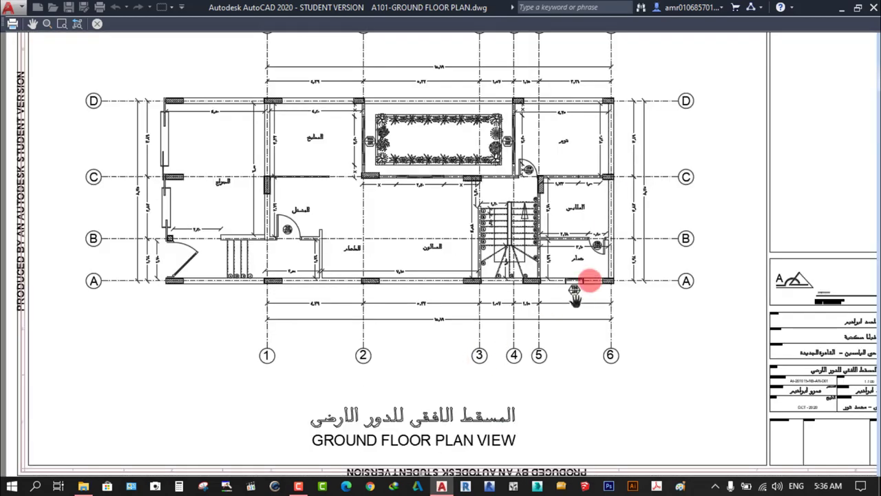
{"action": "right_click", "coordinate": [637, 224]}
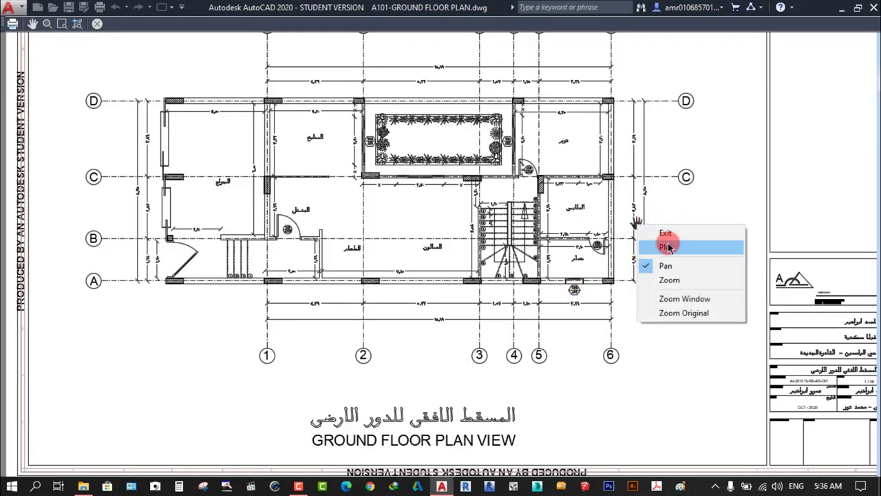
{"action": "left_click", "coordinate": [671, 233]}
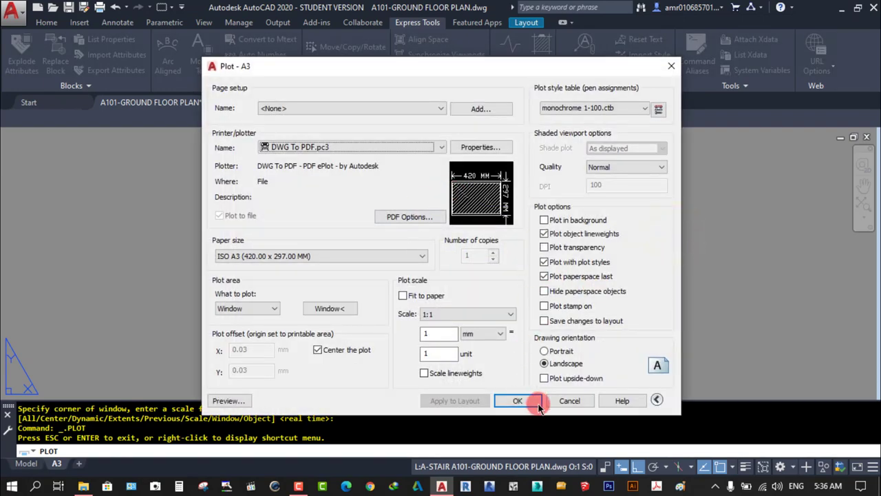
- Cancel plotting and dismiss the layout thumbnails
{"action": "left_click", "coordinate": [569, 400]}
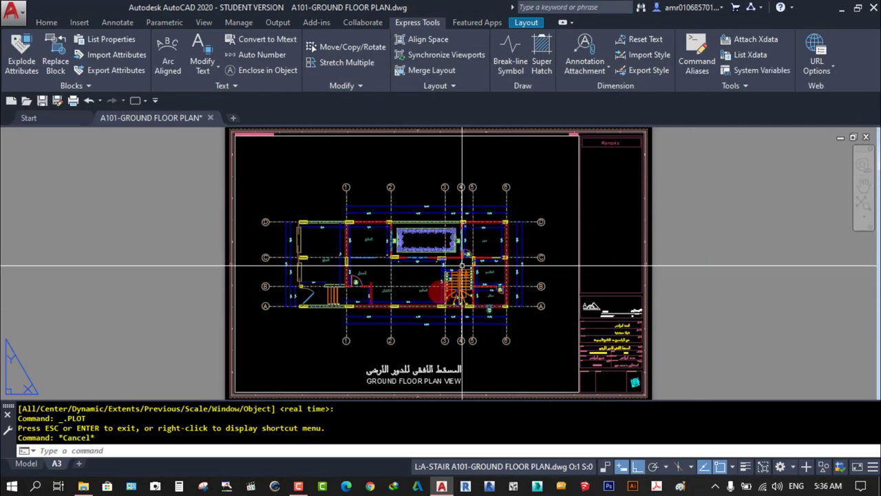
{"action": "left_click_drag", "start_coordinate": [305, 189], "coordinate": [165, 183]}
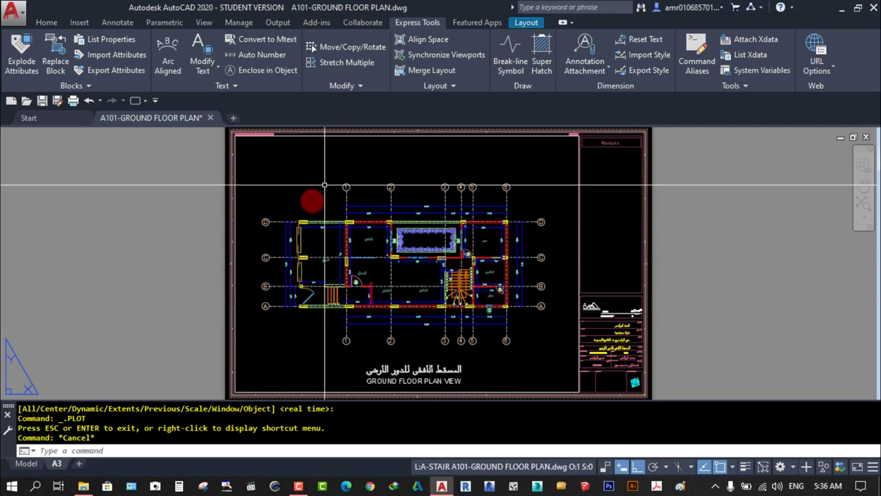
{"action": "mouse_move", "coordinate": [150, 118]}
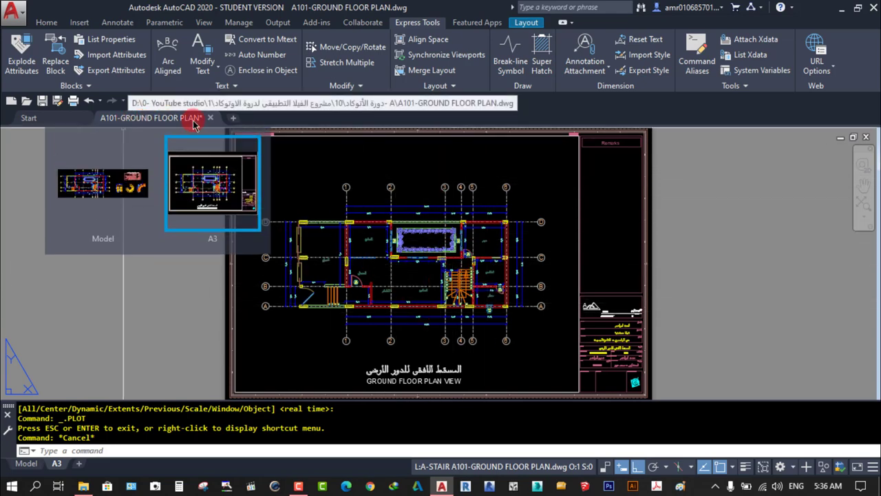
{"action": "left_click", "coordinate": [172, 182]}
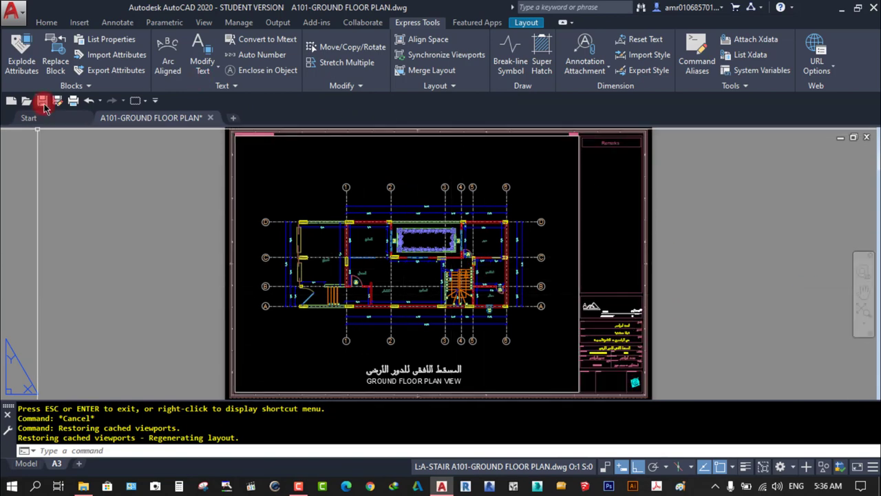
- Save and close the ground floor plan drawing, then minimise AutoCAD
{"action": "left_click", "coordinate": [43, 103]}
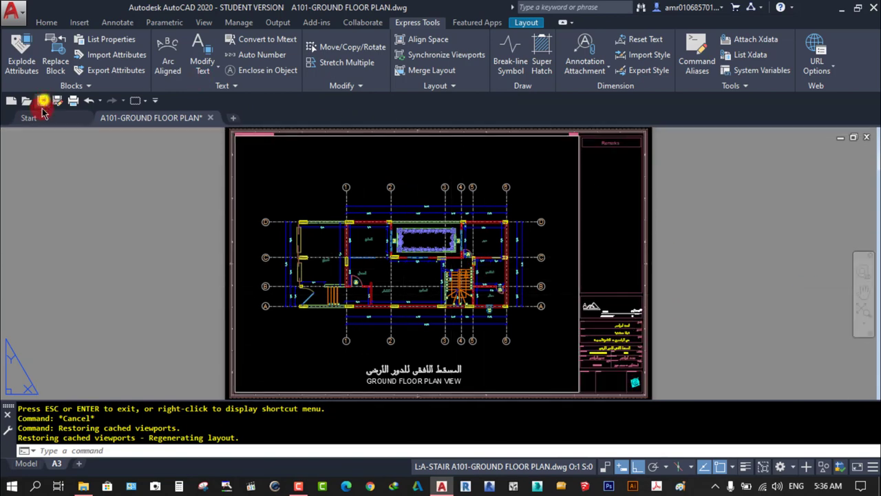
{"action": "left_click", "coordinate": [207, 118]}
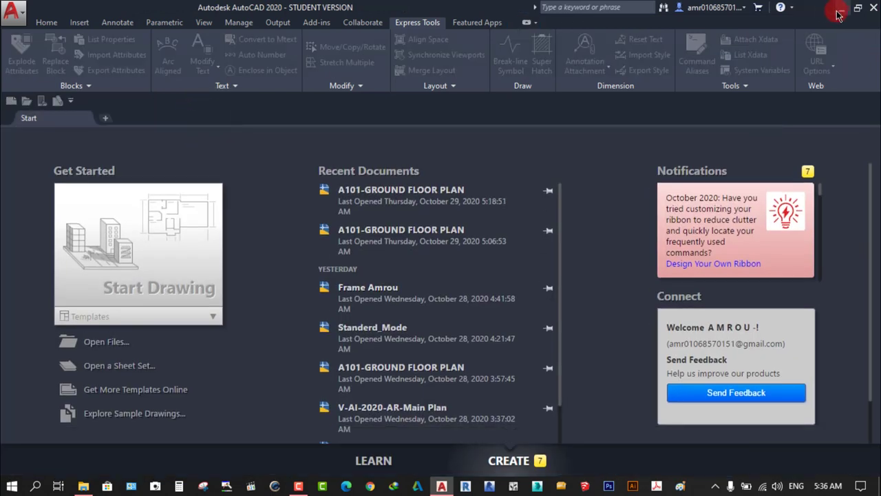
{"action": "left_click", "coordinate": [838, 10]}
{"action": "left_click", "coordinate": [355, 251]}
- Group the 1- A folder's files by type and select A101-GROUND FLOOR PLAN.dwg
{"action": "right_click", "coordinate": [370, 238]}
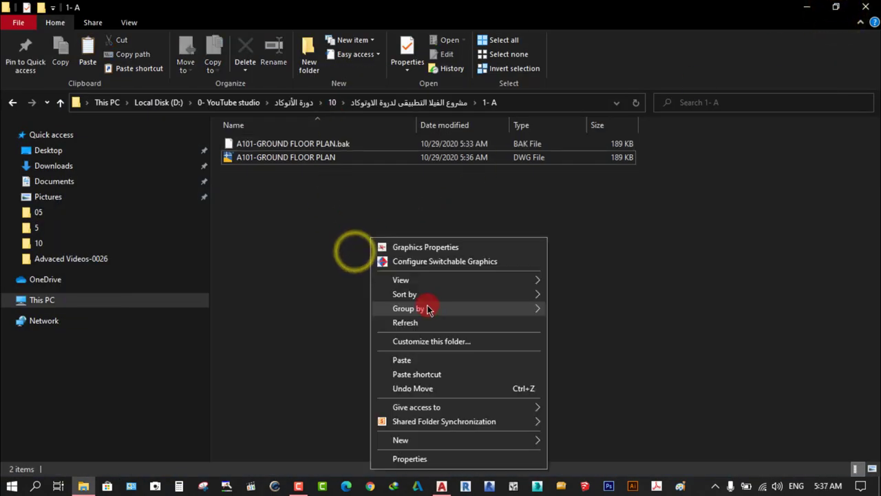
{"action": "mouse_move", "coordinate": [412, 308]}
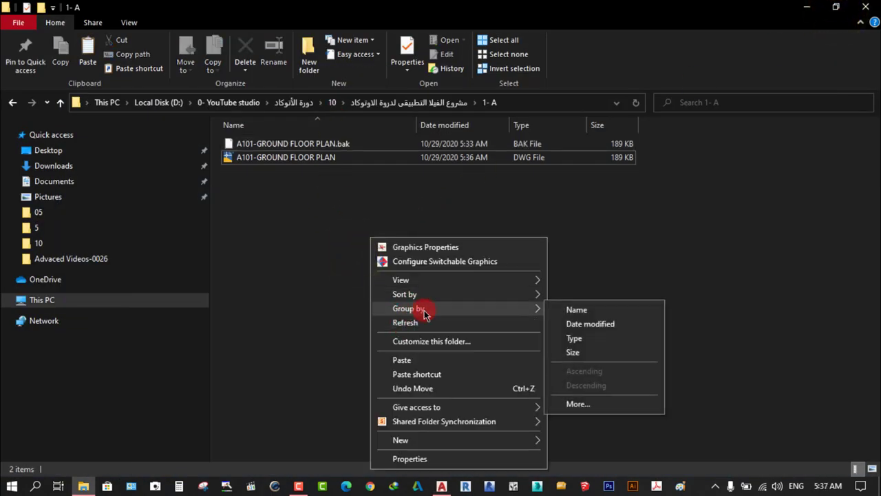
{"action": "left_click", "coordinate": [573, 338]}
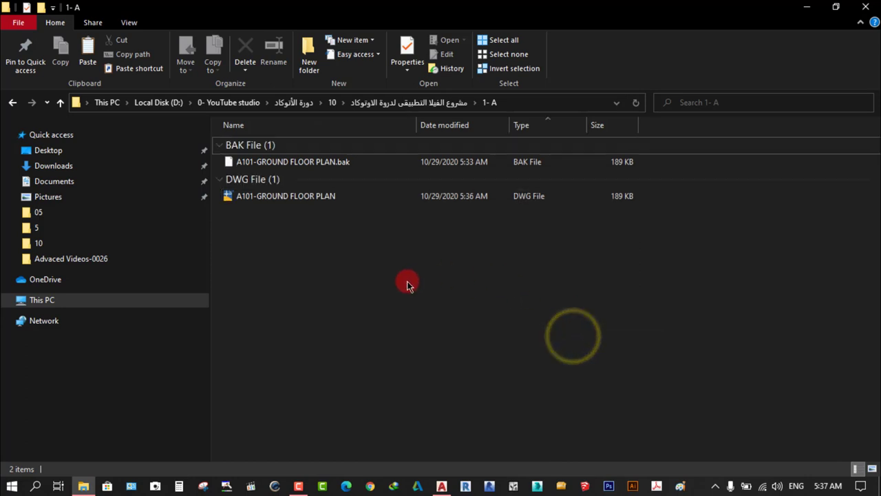
{"action": "left_click", "coordinate": [12, 101]}
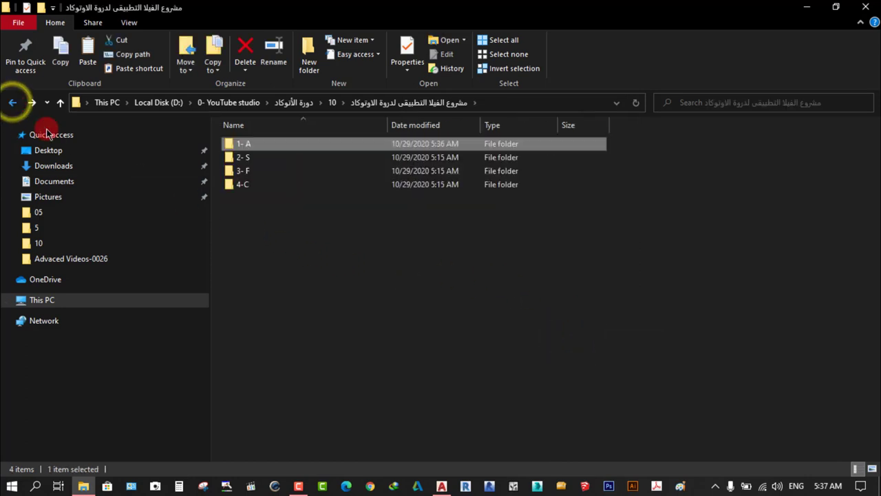
{"action": "double_click", "coordinate": [258, 144]}
{"action": "left_click", "coordinate": [285, 289]}
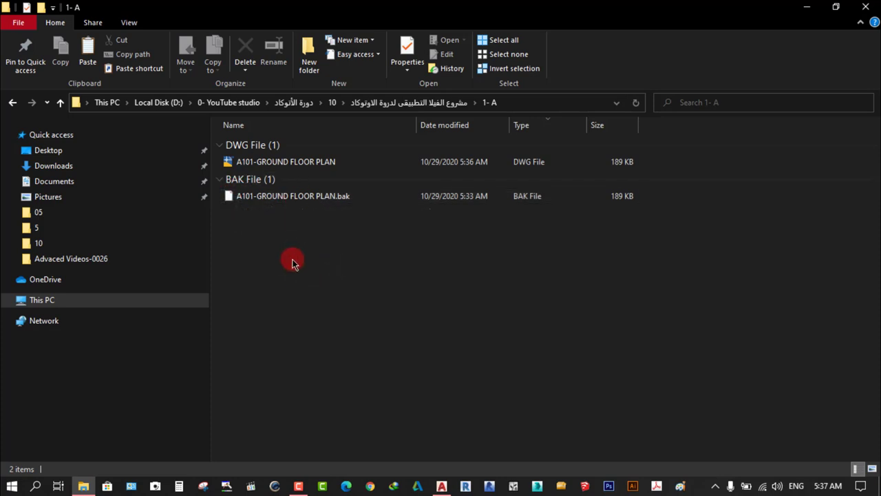
{"action": "left_click", "coordinate": [601, 173]}
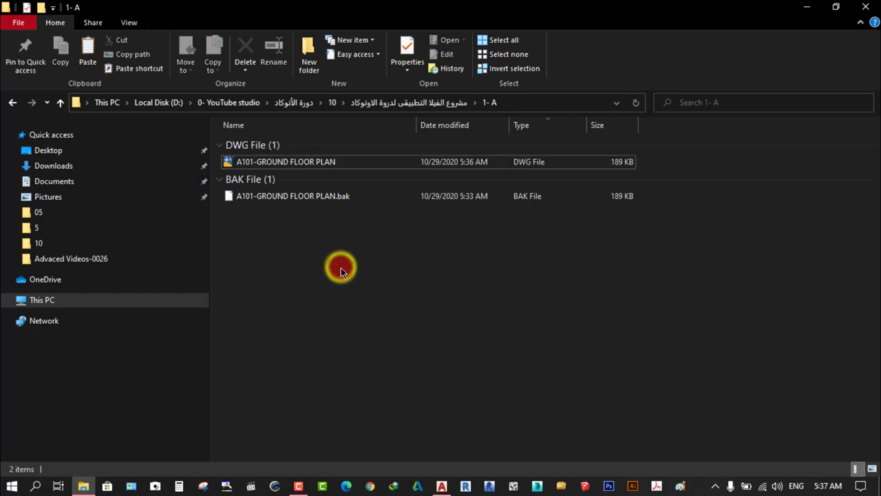
- Paste a copy of the ground floor plan drawing and rename it A102-FIRST FLOOR PLAN
{"action": "key", "text": "ctrl+v"}
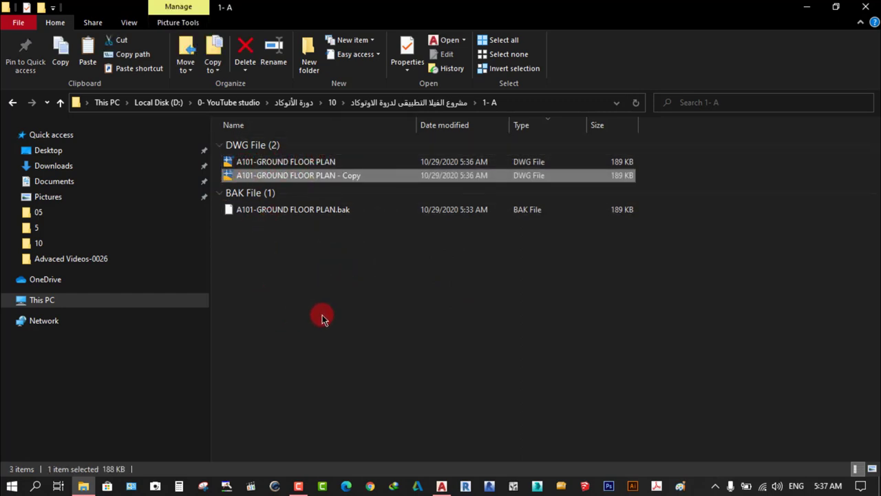
{"action": "left_click", "coordinate": [324, 174]}
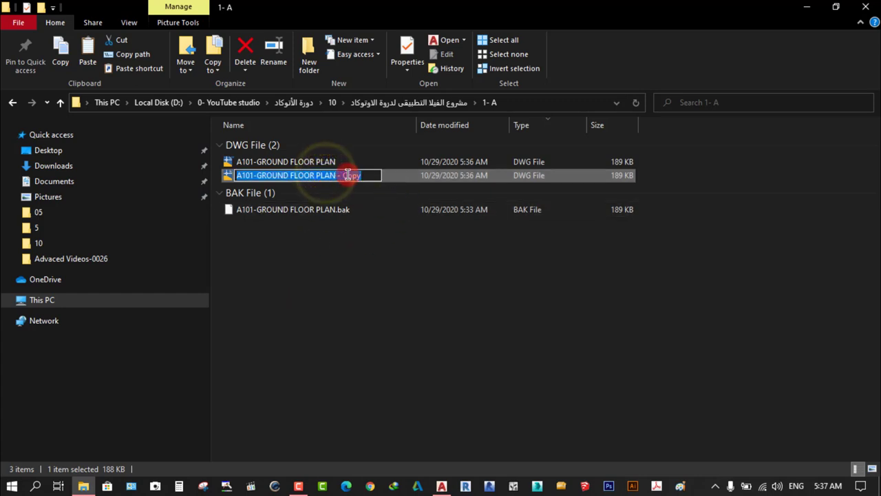
{"action": "left_click", "coordinate": [371, 178]}
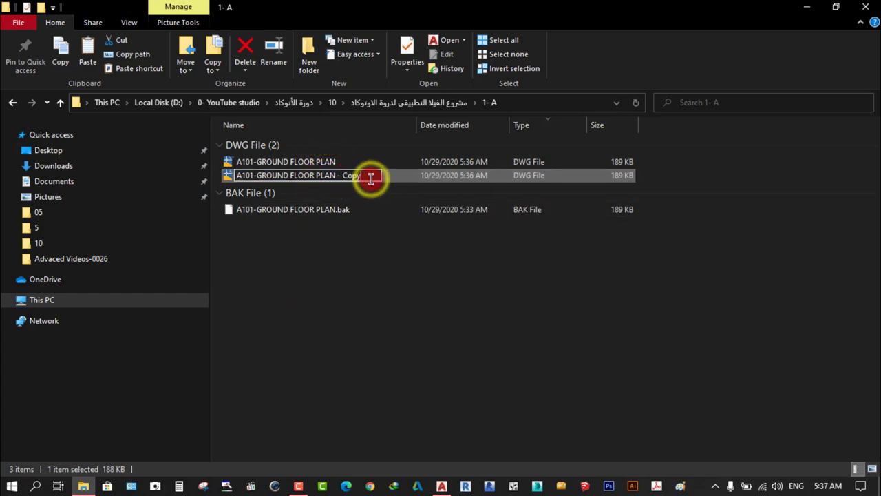
{"action": "key", "text": "BackSpace"}
{"action": "key", "text": "BackSpace"}
{"action": "type", "text": "2"}
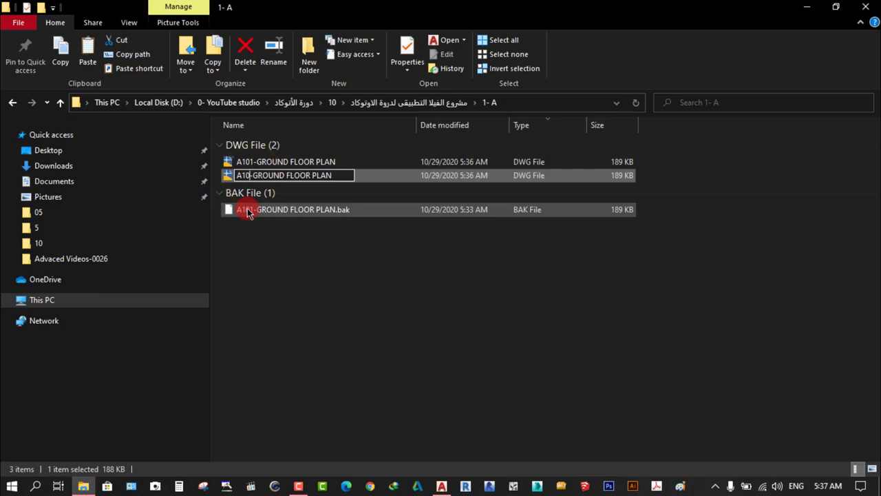
{"action": "left_click", "coordinate": [287, 297]}
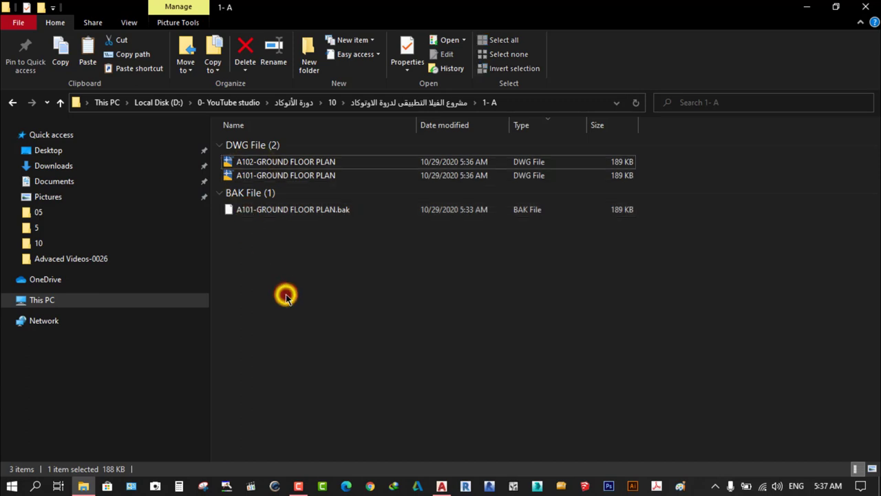
{"action": "left_click", "coordinate": [274, 165]}
{"action": "left_click", "coordinate": [274, 165]}
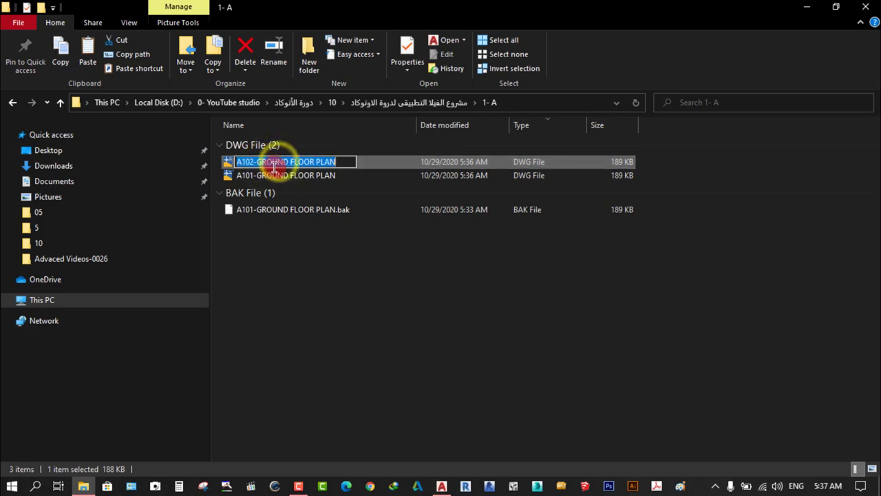
{"action": "left_click", "coordinate": [279, 162]}
{"action": "type", "text": "FIRST"}
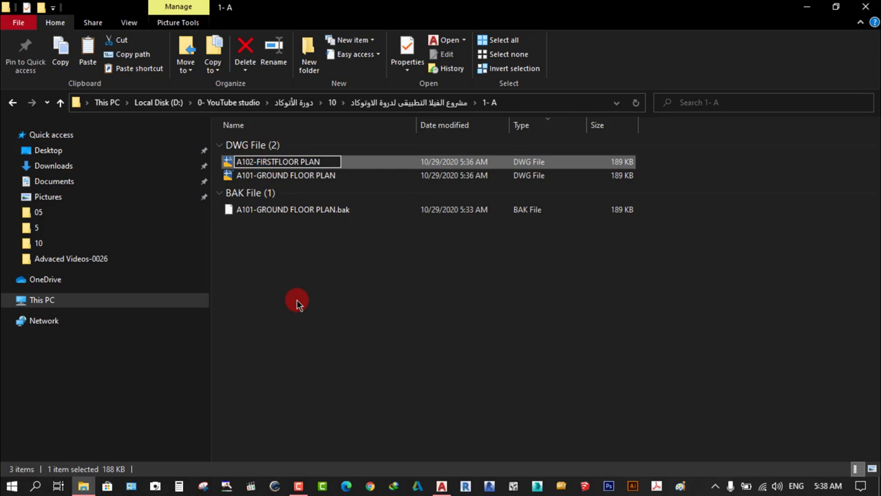
{"action": "left_click", "coordinate": [259, 315]}
- Sort the files by type and drag A102-FIRST FLOOR PLAN.dwg onto AutoCAD to open it
{"action": "left_click", "coordinate": [521, 125]}
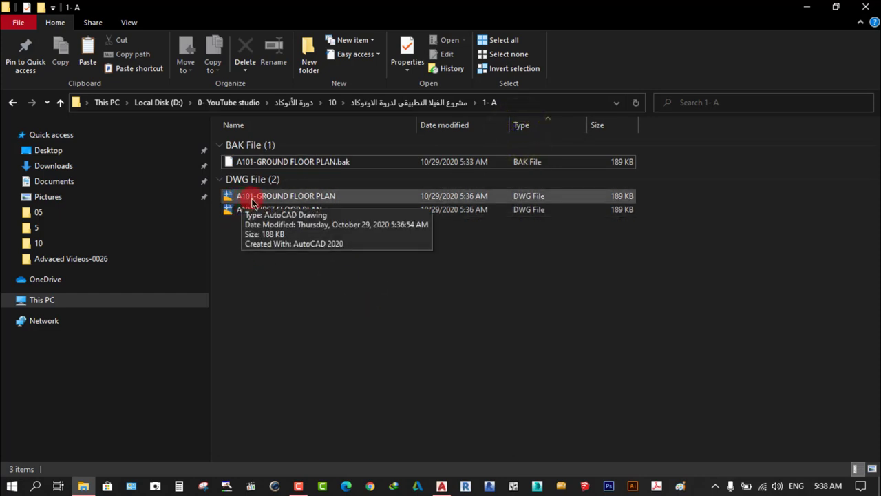
{"action": "left_click", "coordinate": [252, 210]}
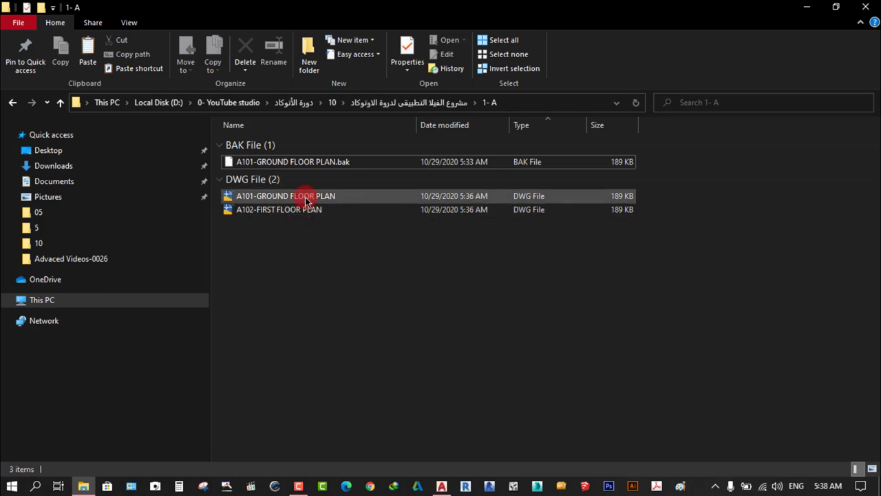
{"action": "left_click", "coordinate": [262, 317]}
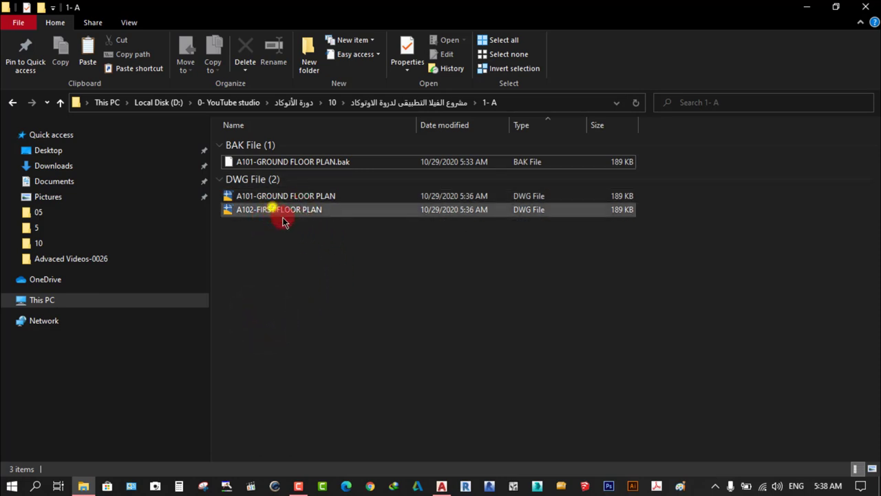
{"action": "left_click_drag", "start_coordinate": [282, 220], "coordinate": [441, 488]}
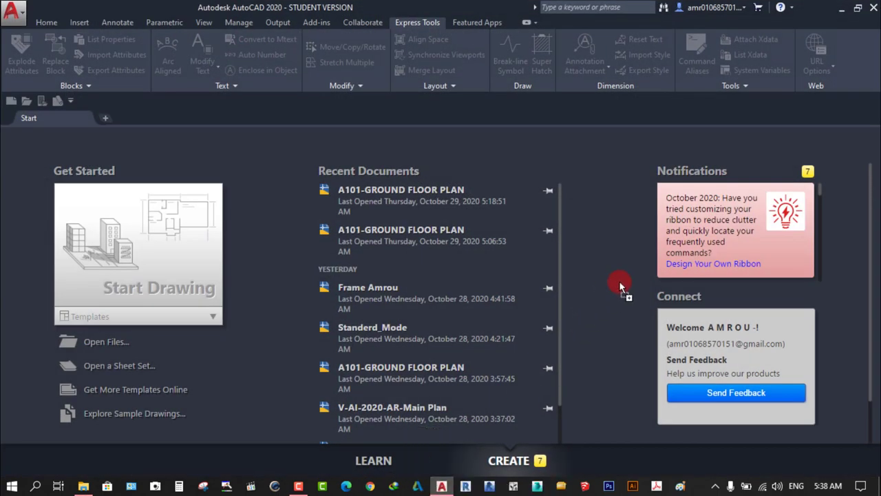
{"action": "left_click_drag", "start_coordinate": [442, 487], "coordinate": [618, 280]}
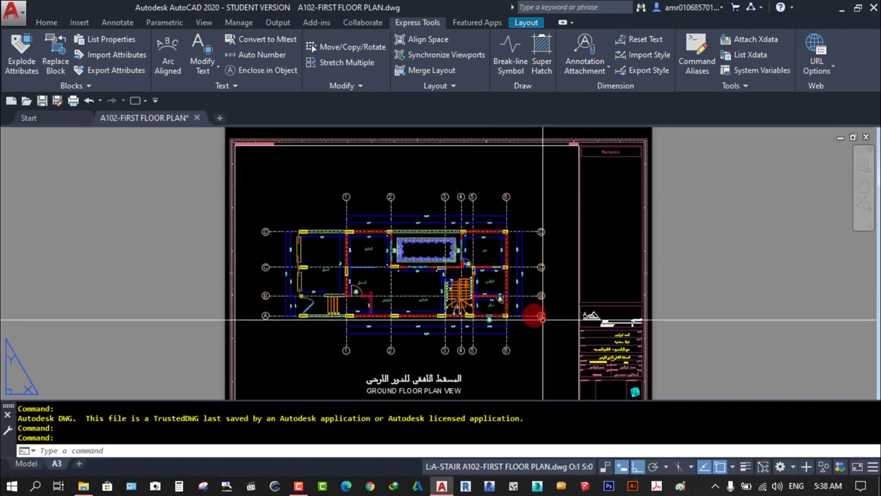
- Edit the Arabic plan title to read المسقط الافقى للدور الاول
{"action": "scroll", "coordinate": [543, 317], "scroll_direction": "up", "scroll_amount": 1}
{"action": "scroll", "coordinate": [360, 317], "scroll_direction": "up", "scroll_amount": 3}
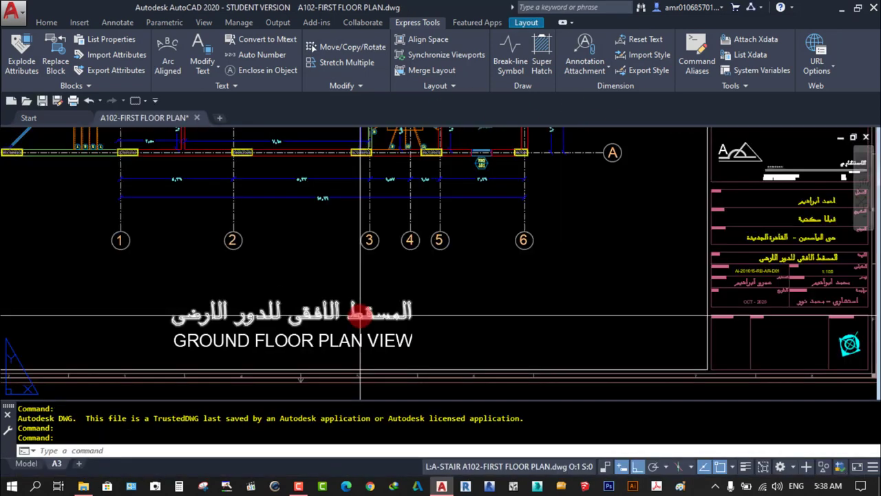
{"action": "left_click", "coordinate": [360, 317]}
{"action": "middle_click_drag", "start_coordinate": [445, 331], "coordinate": [541, 334]}
{"action": "key", "text": "Escape"}
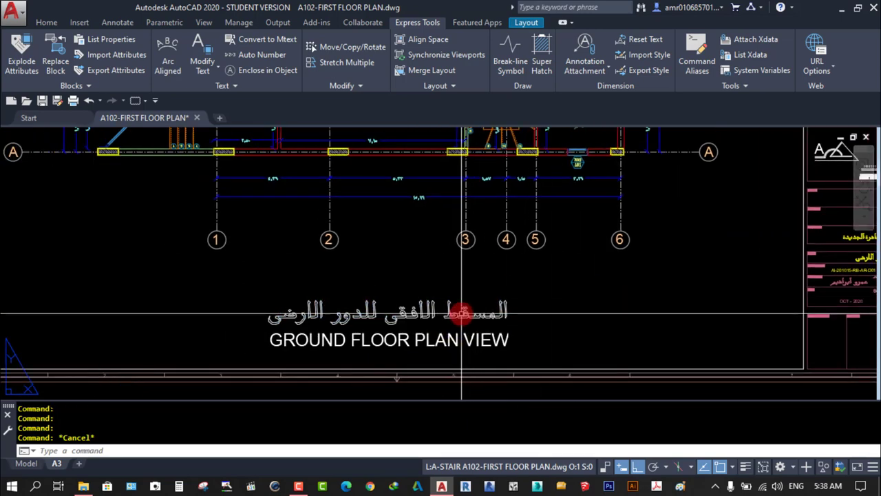
{"action": "left_click", "coordinate": [461, 313]}
{"action": "right_click", "coordinate": [461, 313]}
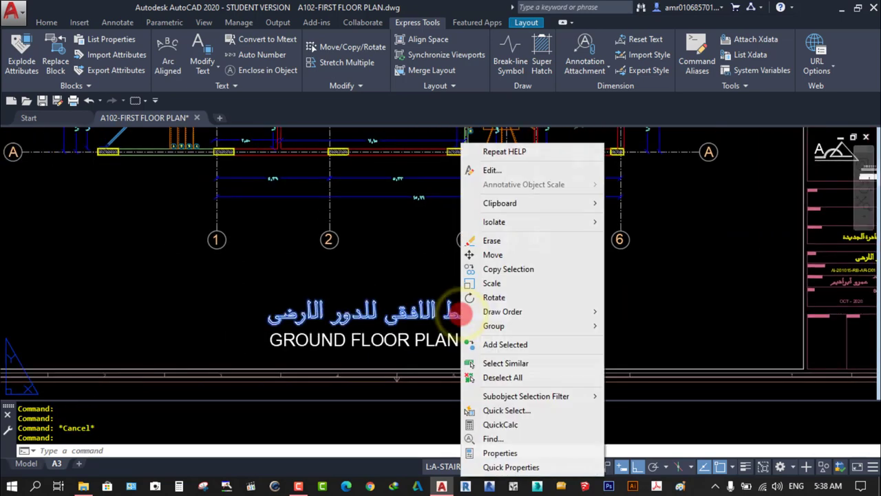
{"action": "left_click", "coordinate": [499, 170]}
{"action": "left_click_drag", "start_coordinate": [498, 210], "coordinate": [580, 185]}
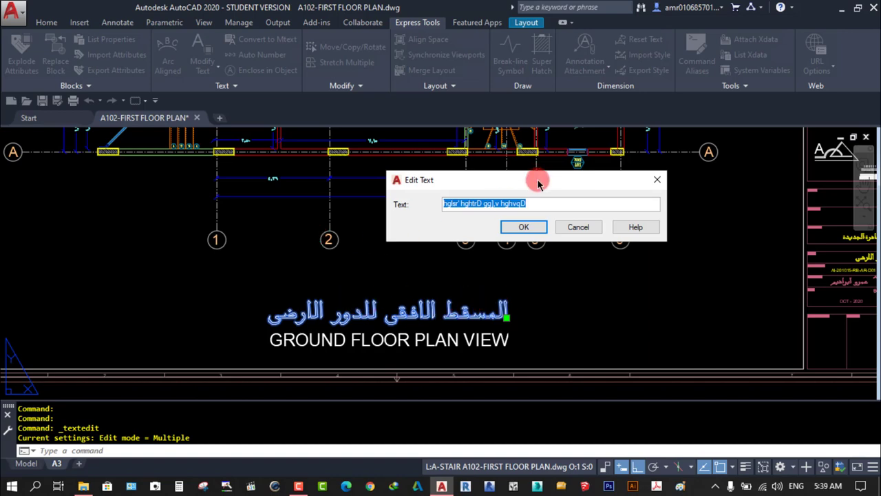
{"action": "left_click_drag", "start_coordinate": [536, 181], "coordinate": [536, 199]}
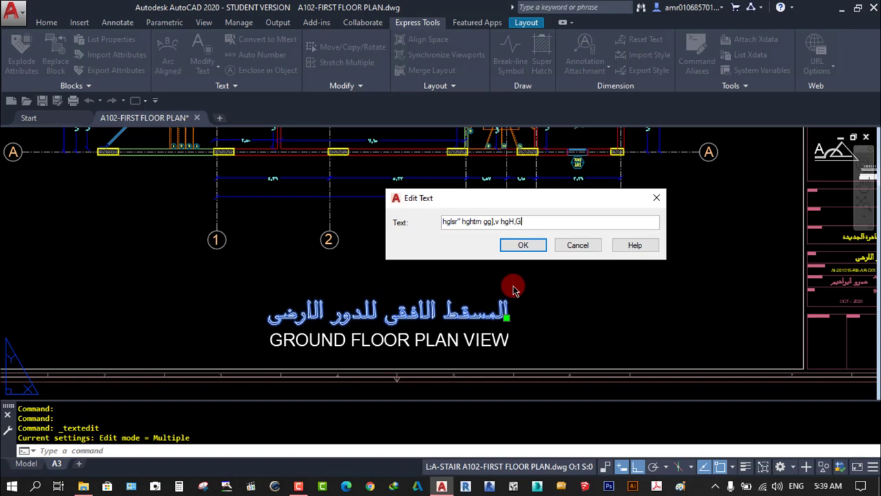
{"action": "left_click", "coordinate": [517, 247]}
- Reopen the Arabic title and correct its wording
{"action": "scroll", "coordinate": [433, 336], "scroll_direction": "up", "scroll_amount": 2}
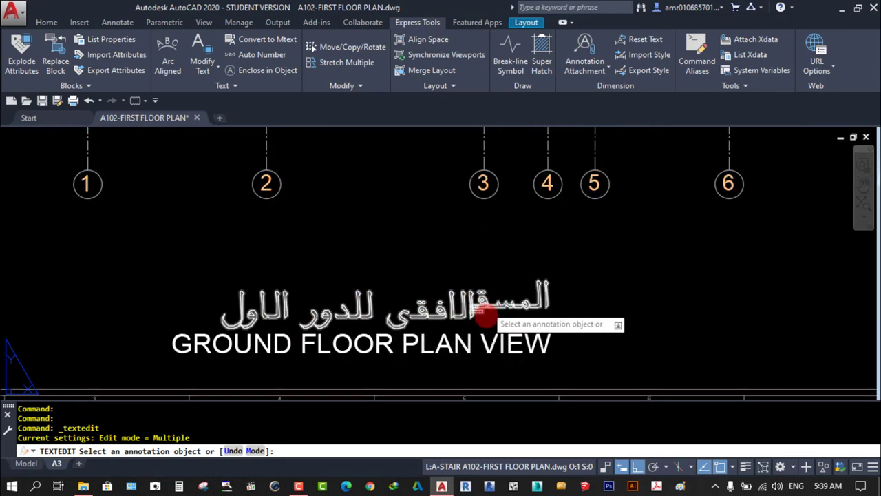
{"action": "scroll", "coordinate": [486, 316], "scroll_direction": "up", "scroll_amount": 2}
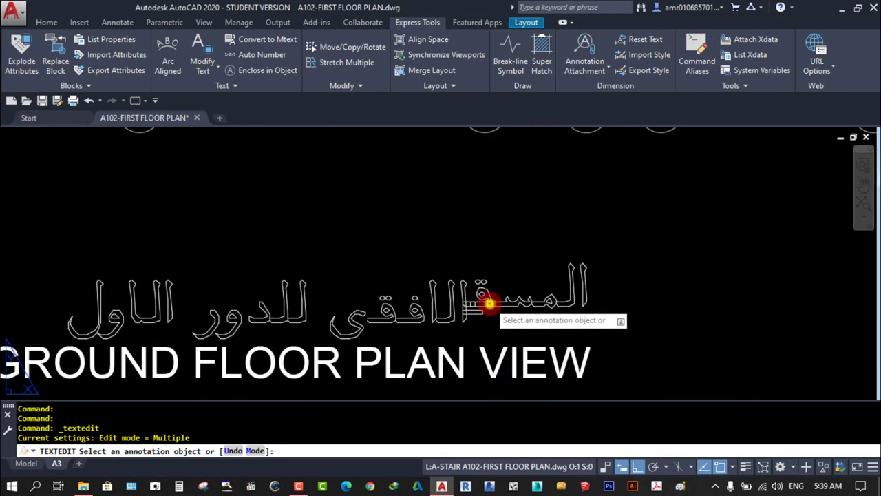
{"action": "left_click", "coordinate": [489, 303]}
{"action": "left_click", "coordinate": [458, 221]}
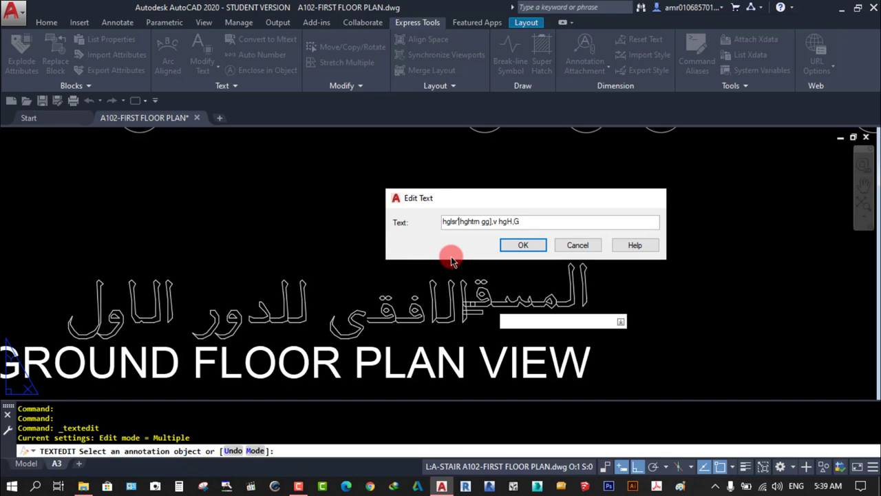
{"action": "key", "text": "Return"}
{"action": "scroll", "coordinate": [451, 256], "scroll_direction": "down", "scroll_amount": 1}
- Replace GROUND with FIRST so the English caption reads FIRST FLOOR PLAN VIEW
{"action": "scroll", "coordinate": [553, 238], "scroll_direction": "down", "scroll_amount": 2}
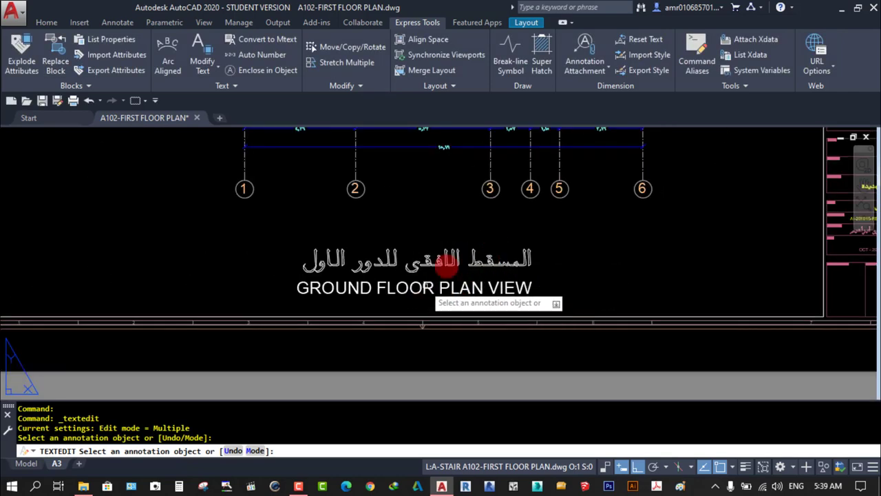
{"action": "scroll", "coordinate": [507, 257], "scroll_direction": "up", "scroll_amount": 2}
{"action": "scroll", "coordinate": [596, 246], "scroll_direction": "up", "scroll_amount": 1}
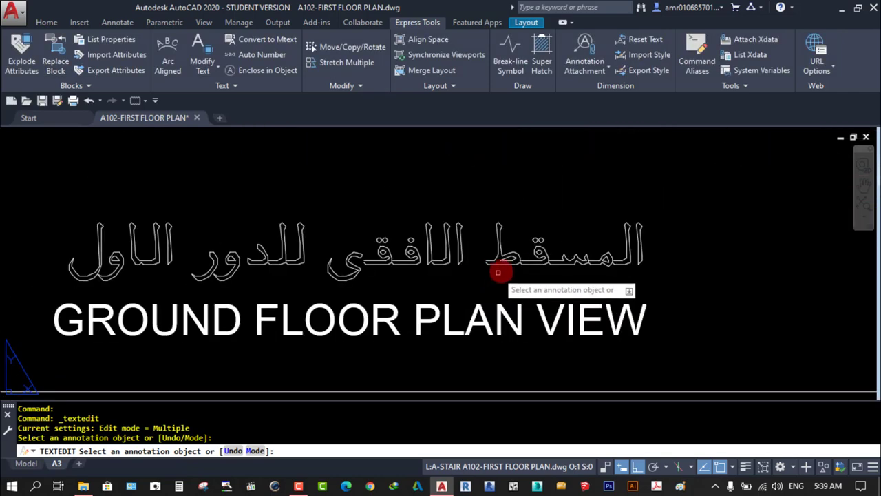
{"action": "scroll", "coordinate": [513, 296], "scroll_direction": "down", "scroll_amount": 2}
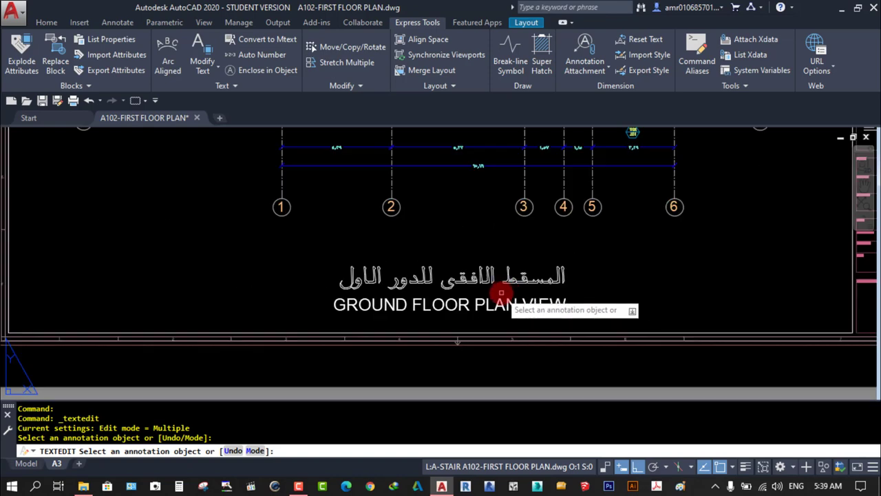
{"action": "scroll", "coordinate": [480, 305], "scroll_direction": "up", "scroll_amount": 2}
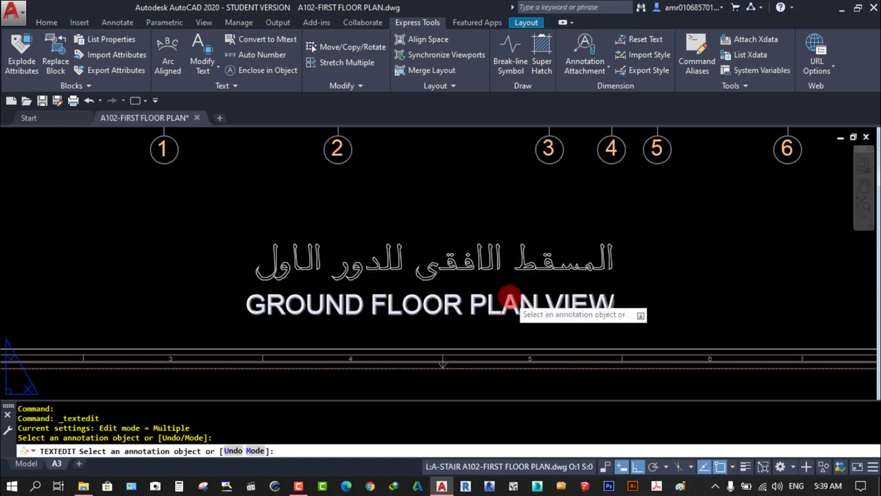
{"action": "left_click", "coordinate": [414, 313]}
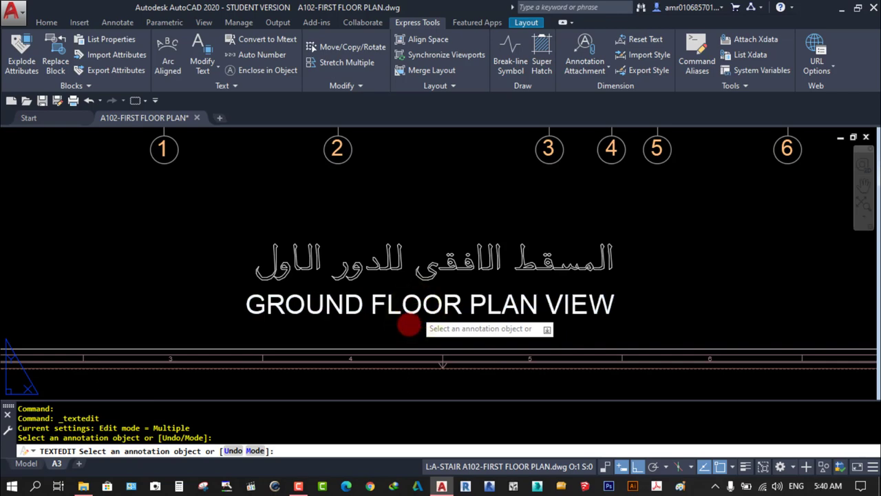
{"action": "left_click", "coordinate": [409, 325]}
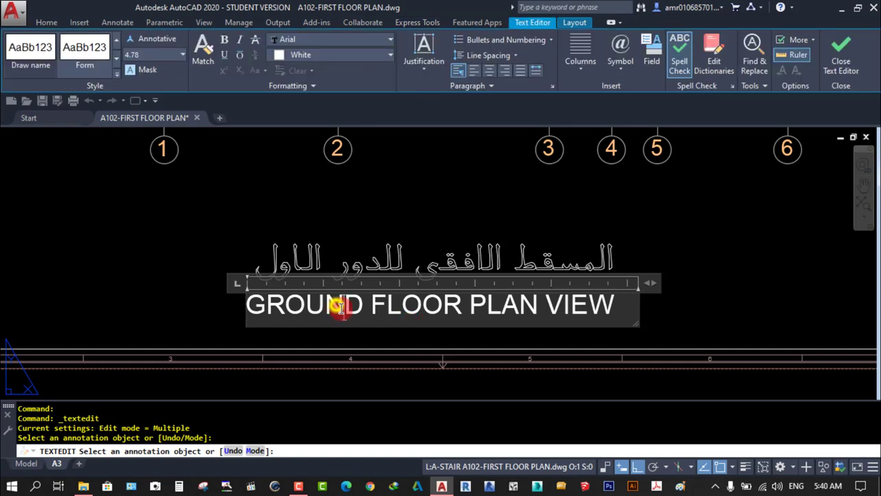
{"action": "left_click_drag", "start_coordinate": [363, 307], "coordinate": [252, 320]}
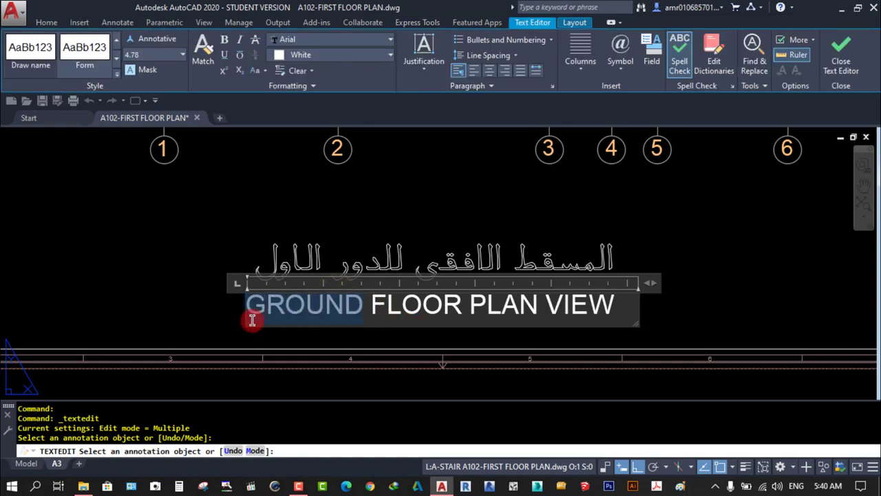
{"action": "key", "text": "BackSpace"}
{"action": "type", "text": "FIRST"}
{"action": "left_click", "coordinate": [590, 315]}
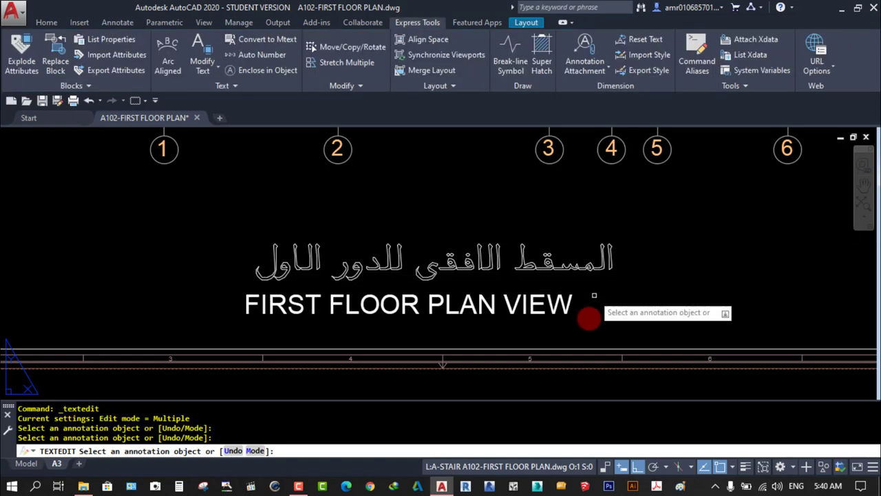
{"action": "scroll", "coordinate": [587, 321], "scroll_direction": "down", "scroll_amount": 2}
- Pan and zoom to frame the Arabic plan title beside the sheet's title block
{"action": "middle_click_drag", "start_coordinate": [492, 318], "coordinate": [465, 330]}
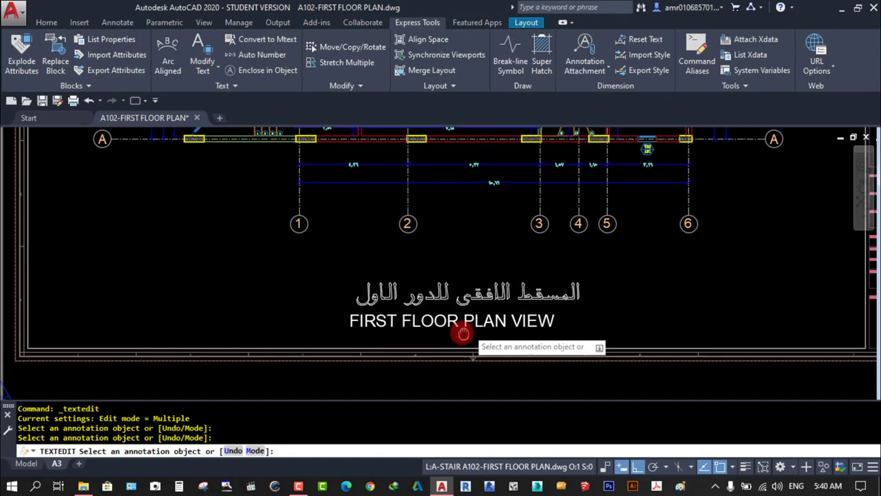
{"action": "scroll", "coordinate": [390, 318], "scroll_direction": "down", "scroll_amount": 5}
{"action": "scroll", "coordinate": [684, 315], "scroll_direction": "up", "scroll_amount": 3}
{"action": "scroll", "coordinate": [563, 278], "scroll_direction": "up", "scroll_amount": 2}
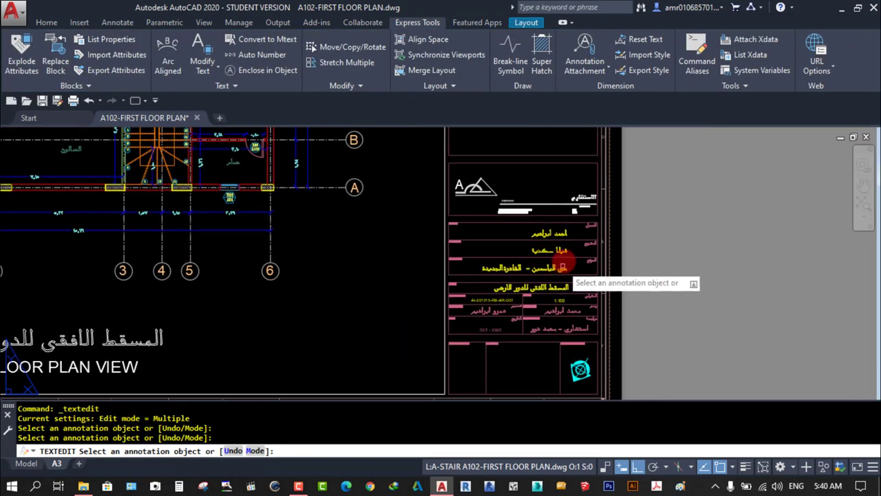
{"action": "scroll", "coordinate": [552, 244], "scroll_direction": "up", "scroll_amount": 1}
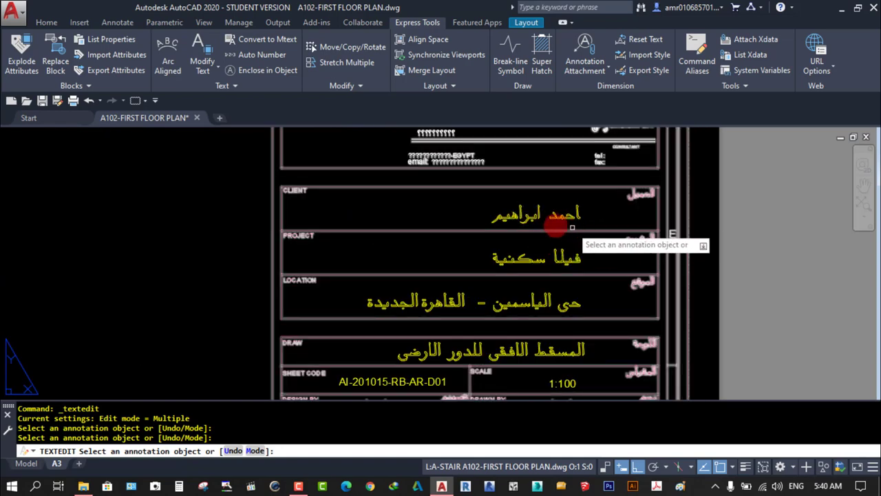
{"action": "middle_click_drag", "start_coordinate": [545, 259], "coordinate": [576, 197]}
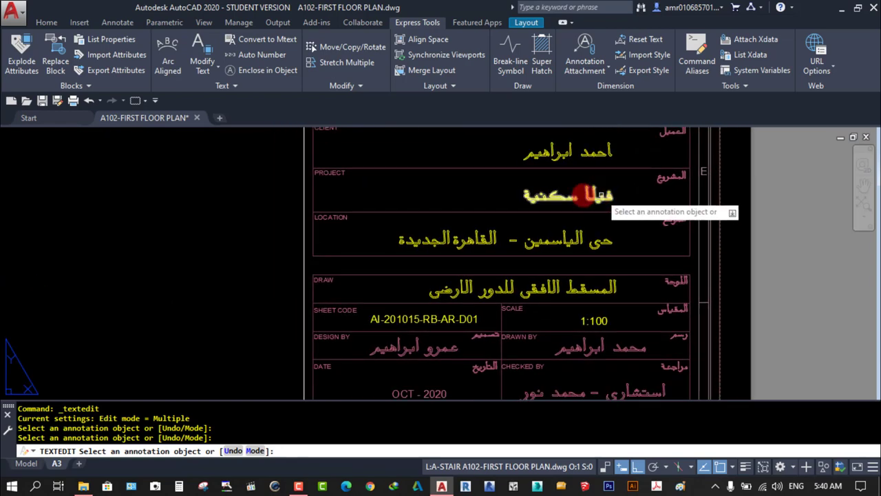
{"action": "scroll", "coordinate": [622, 313], "scroll_direction": "up", "scroll_amount": 2}
{"action": "scroll", "coordinate": [596, 258], "scroll_direction": "up", "scroll_amount": 1}
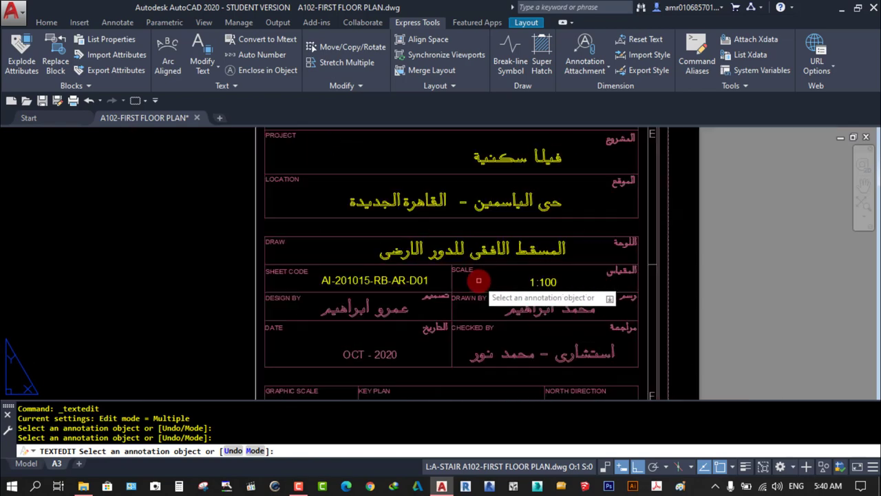
{"action": "scroll", "coordinate": [477, 279], "scroll_direction": "down", "scroll_amount": 2}
{"action": "middle_click_drag", "start_coordinate": [482, 303], "coordinate": [625, 298]}
{"action": "scroll", "coordinate": [589, 289], "scroll_direction": "down", "scroll_amount": 4}
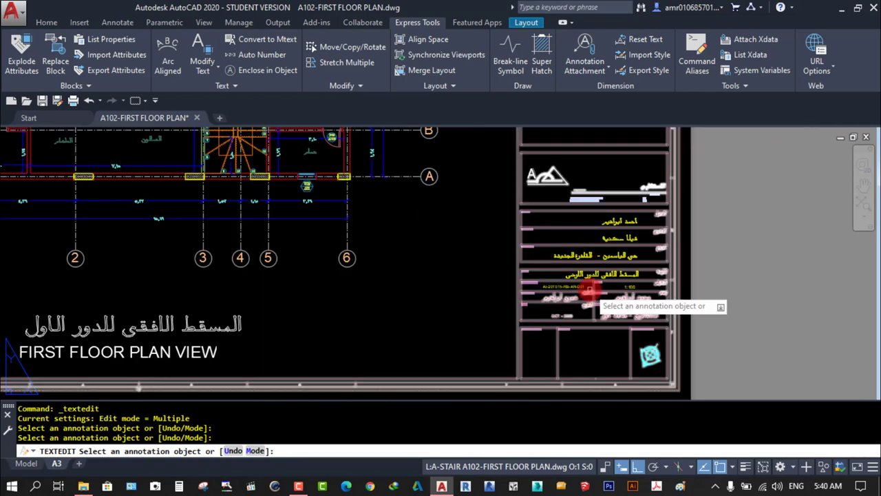
{"action": "key", "text": "Escape"}
{"action": "key", "text": "Escape"}
{"action": "middle_click_drag", "start_coordinate": [334, 324], "coordinate": [384, 317]}
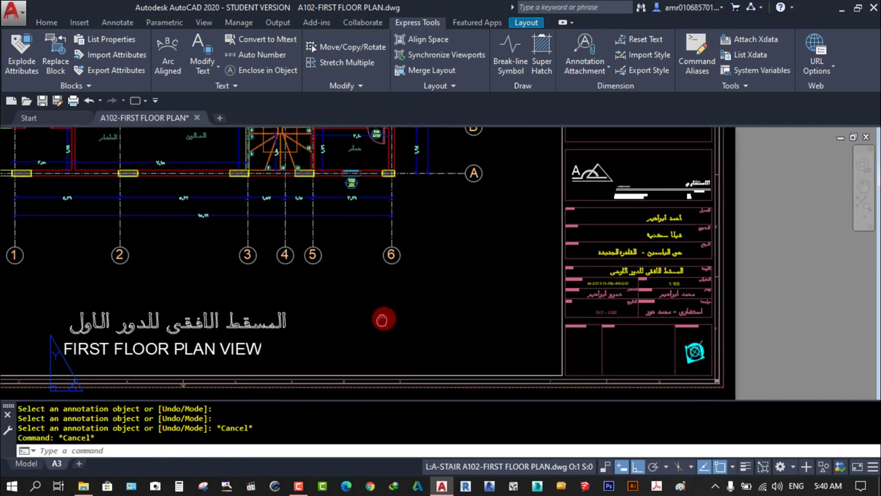
- Copy the Arabic first-floor plan title over beside the title block
{"action": "left_click", "coordinate": [305, 302]}
{"action": "left_click", "coordinate": [275, 322]}
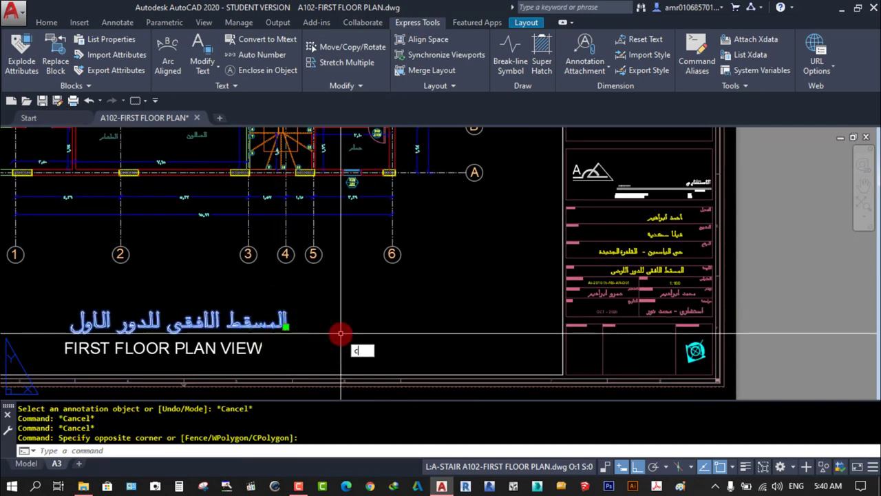
{"action": "type", "text": "o"}
{"action": "key", "text": "Return"}
{"action": "left_click", "coordinate": [284, 337]}
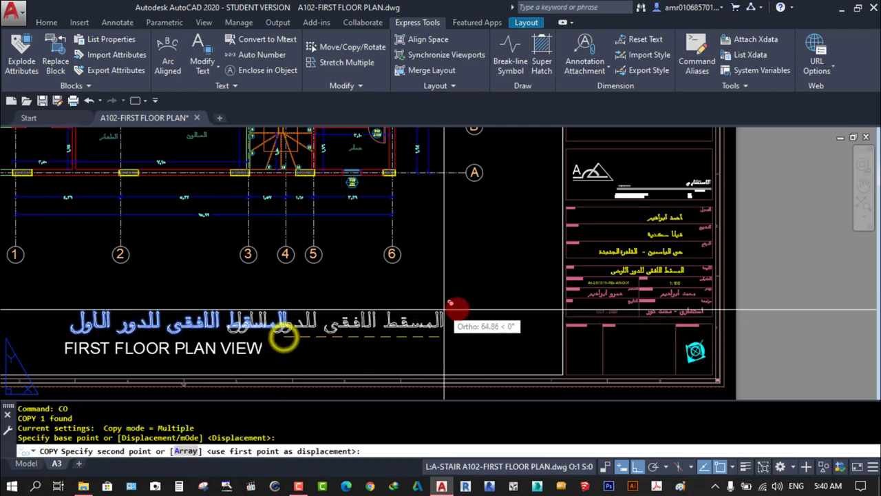
{"action": "key", "text": "F8"}
{"action": "scroll", "coordinate": [716, 251], "scroll_direction": "up", "scroll_amount": 2}
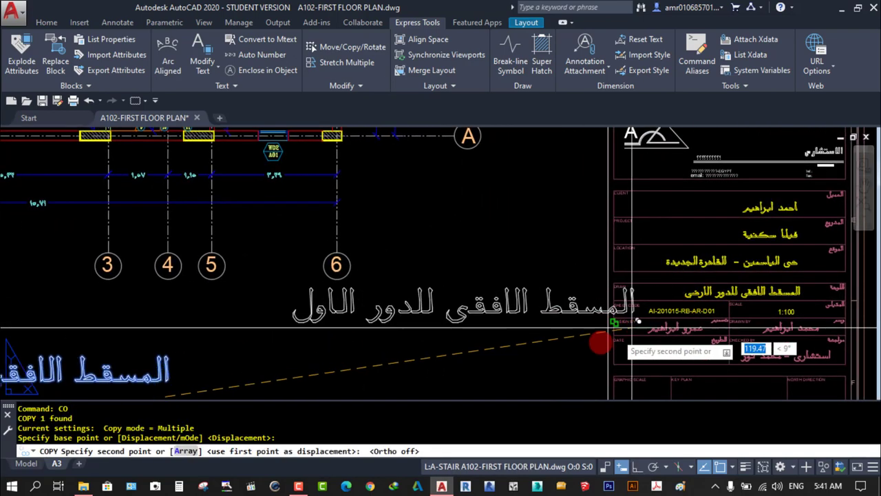
{"action": "left_click", "coordinate": [599, 342]}
{"action": "key", "text": "Escape"}
{"action": "scroll", "coordinate": [715, 290], "scroll_direction": "up", "scroll_amount": 2}
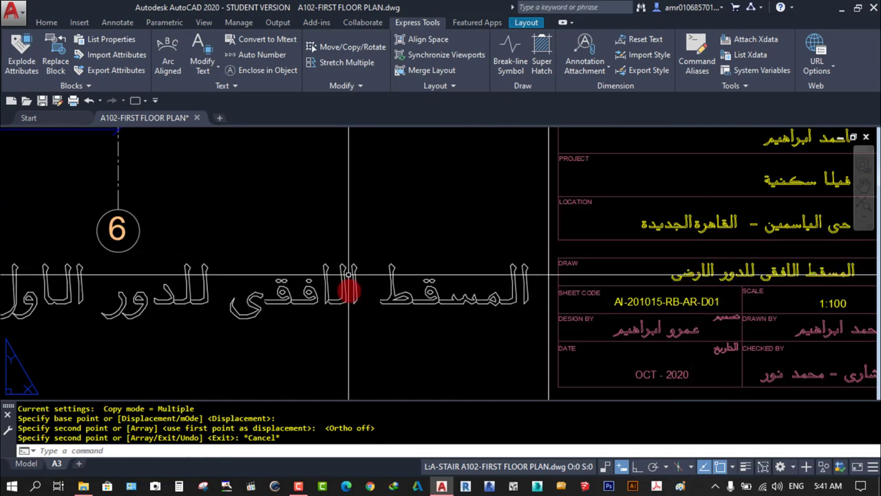
{"action": "scroll", "coordinate": [370, 326], "scroll_direction": "down", "scroll_amount": 1}
{"action": "type", "text": "M"}
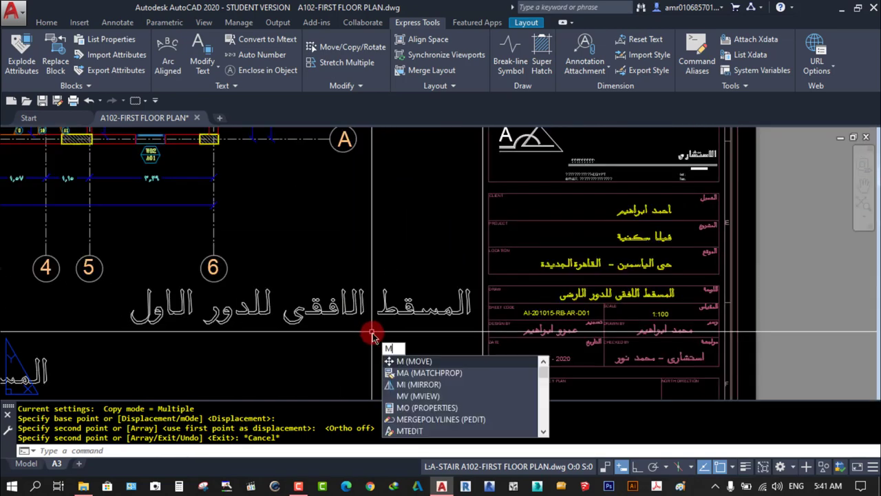
- Match the copied title's properties to the yellow DRAW title text using MA
{"action": "type", "text": "a"}
{"action": "key", "text": "Return"}
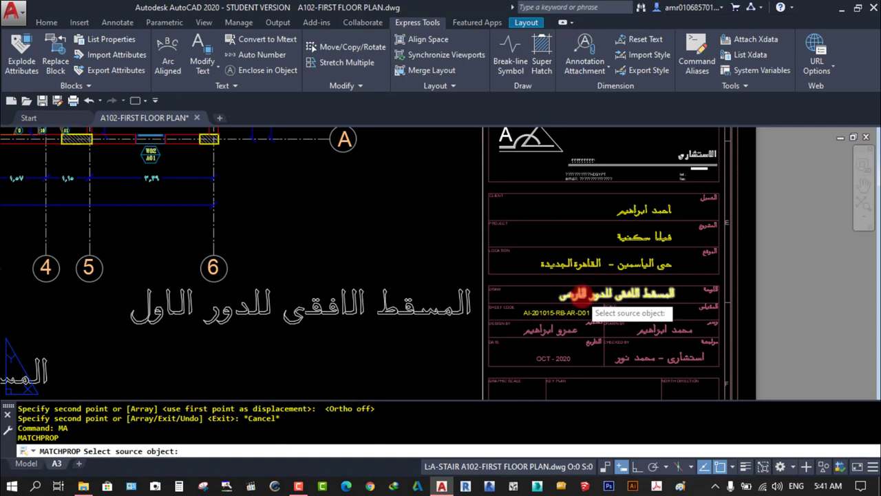
{"action": "left_click", "coordinate": [582, 294]}
{"action": "left_click", "coordinate": [408, 301]}
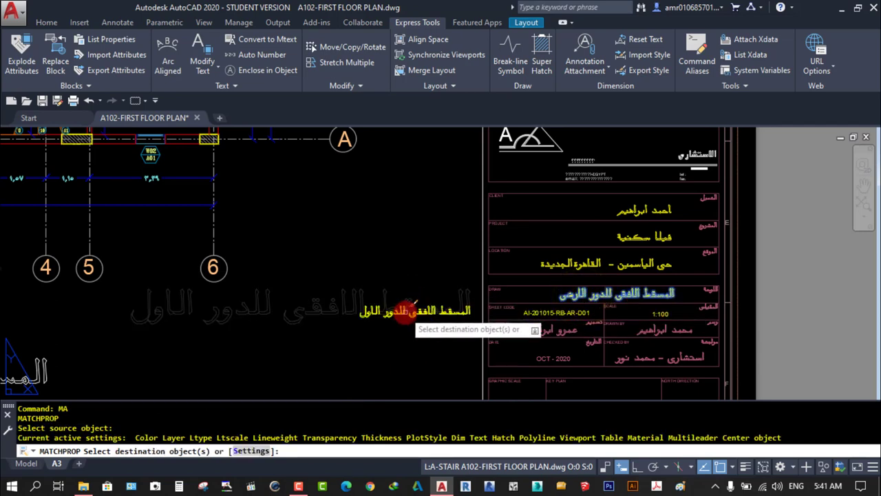
{"action": "key", "text": "Escape"}
{"action": "scroll", "coordinate": [597, 282], "scroll_direction": "up", "scroll_amount": 3}
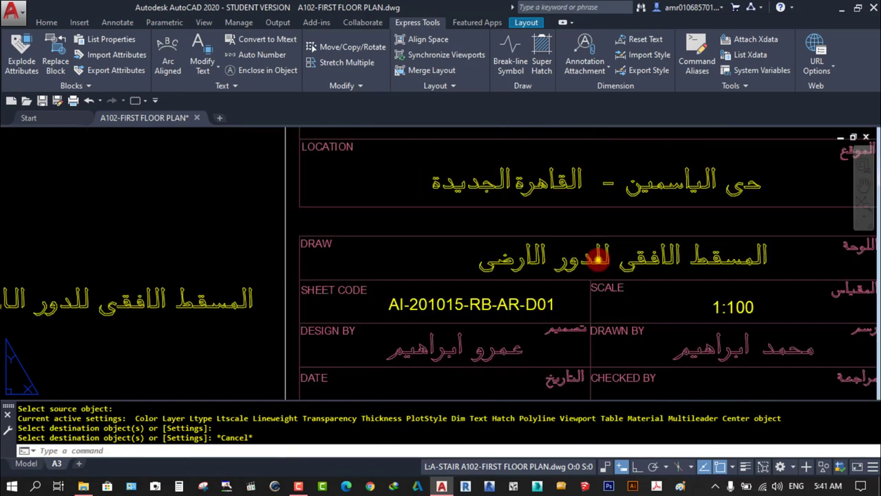
- Delete the old ground-floor DRAW title and move the new title into its row
{"action": "left_click", "coordinate": [597, 260]}
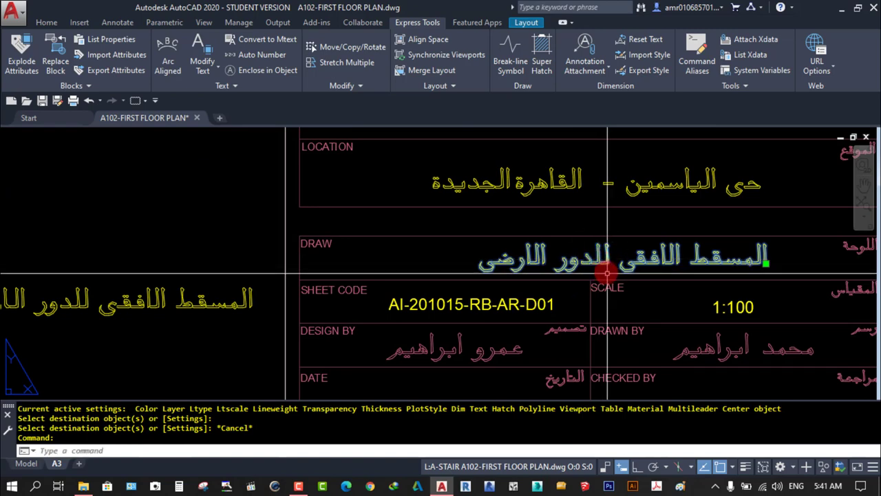
{"action": "key", "text": "Escape"}
{"action": "left_click", "coordinate": [586, 244]}
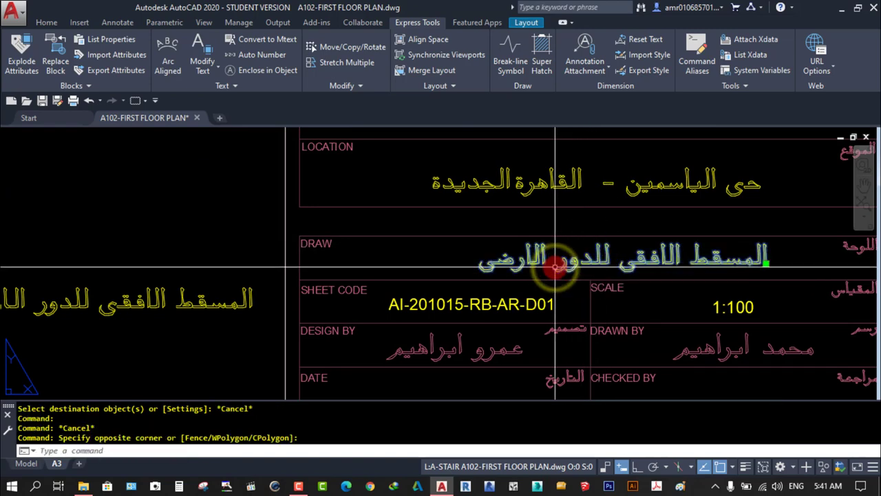
{"action": "key", "text": "Delete"}
{"action": "left_click", "coordinate": [202, 268]}
{"action": "left_click", "coordinate": [164, 323]}
{"action": "type", "text": "m"}
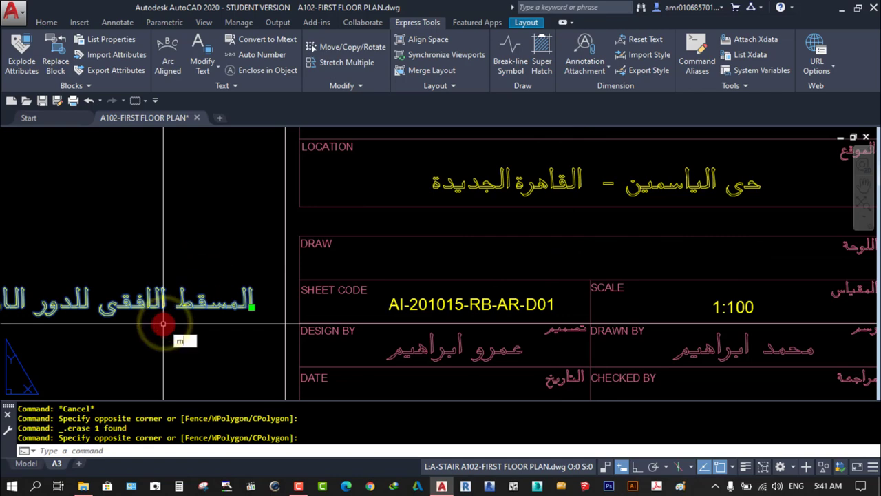
{"action": "key", "text": "Return"}
{"action": "left_click", "coordinate": [181, 300]}
{"action": "key", "text": "Escape"}
- Pan and zoom to review the updated title block alongside the floor plan
{"action": "scroll", "coordinate": [462, 265], "scroll_direction": "down", "scroll_amount": 5}
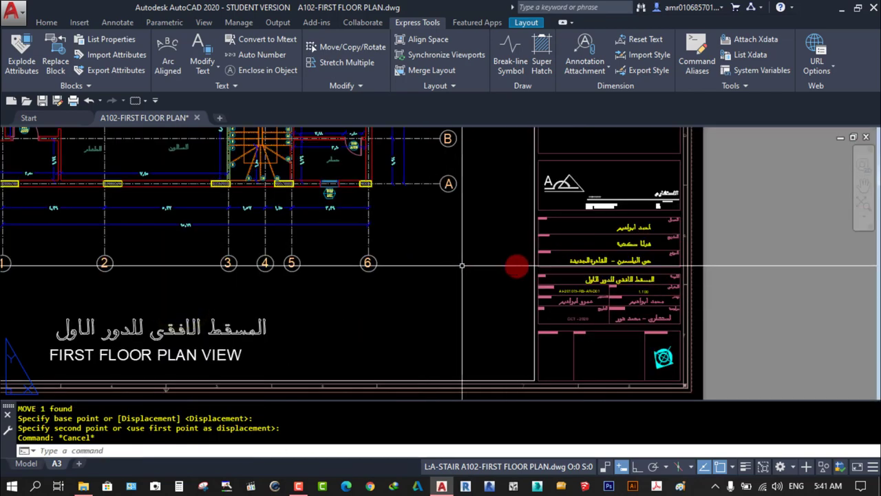
{"action": "middle_click_drag", "start_coordinate": [341, 188], "coordinate": [426, 309]}
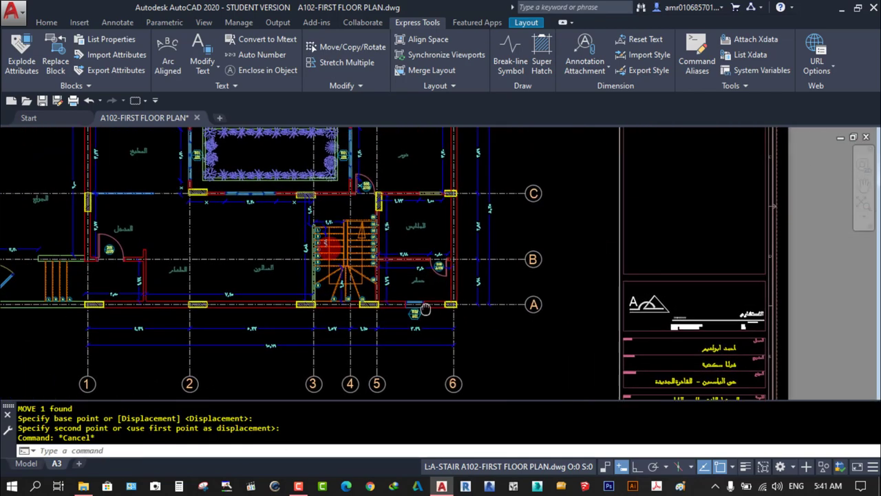
{"action": "scroll", "coordinate": [315, 225], "scroll_direction": "down", "scroll_amount": 2}
{"action": "scroll", "coordinate": [524, 276], "scroll_direction": "up", "scroll_amount": 1}
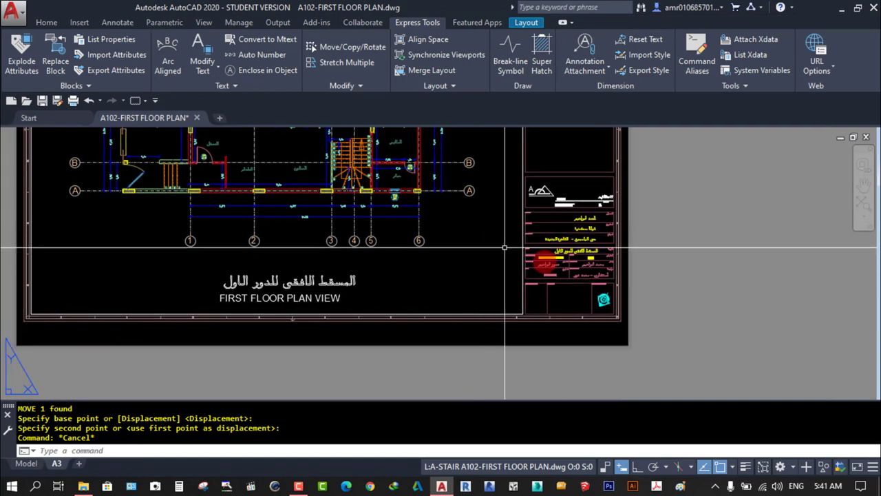
{"action": "scroll", "coordinate": [561, 303], "scroll_direction": "up", "scroll_amount": 2}
{"action": "middle_click_drag", "start_coordinate": [572, 303], "coordinate": [585, 268]}
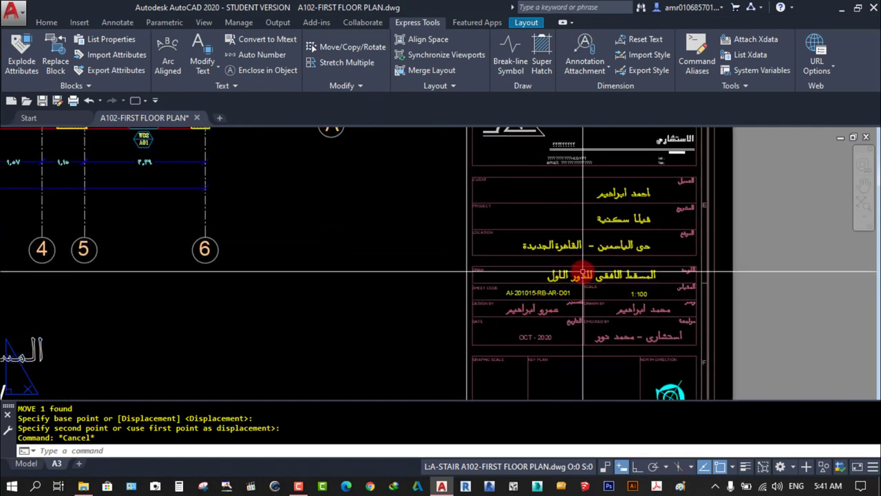
{"action": "scroll", "coordinate": [496, 303], "scroll_direction": "down", "scroll_amount": 3}
{"action": "scroll", "coordinate": [486, 309], "scroll_direction": "up", "scroll_amount": 2}
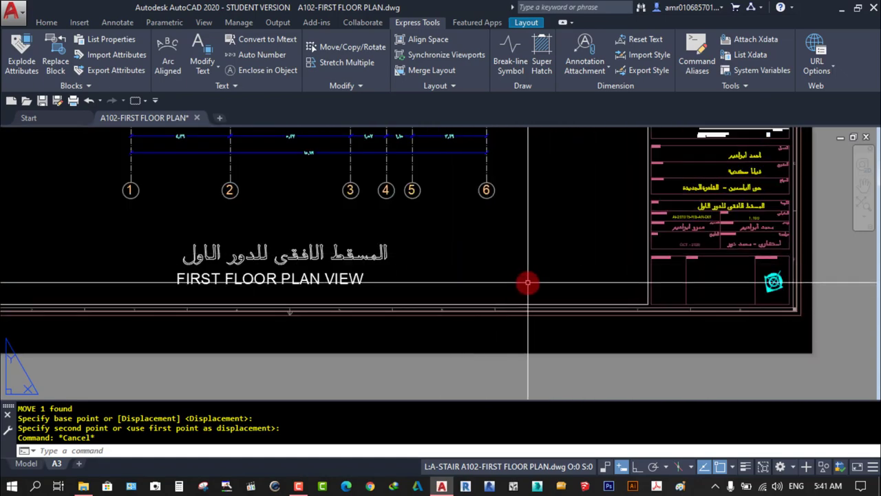
{"action": "scroll", "coordinate": [527, 282], "scroll_direction": "down", "scroll_amount": 5}
{"action": "scroll", "coordinate": [585, 276], "scroll_direction": "up", "scroll_amount": 5}
{"action": "scroll", "coordinate": [568, 239], "scroll_direction": "down", "scroll_amount": 2}
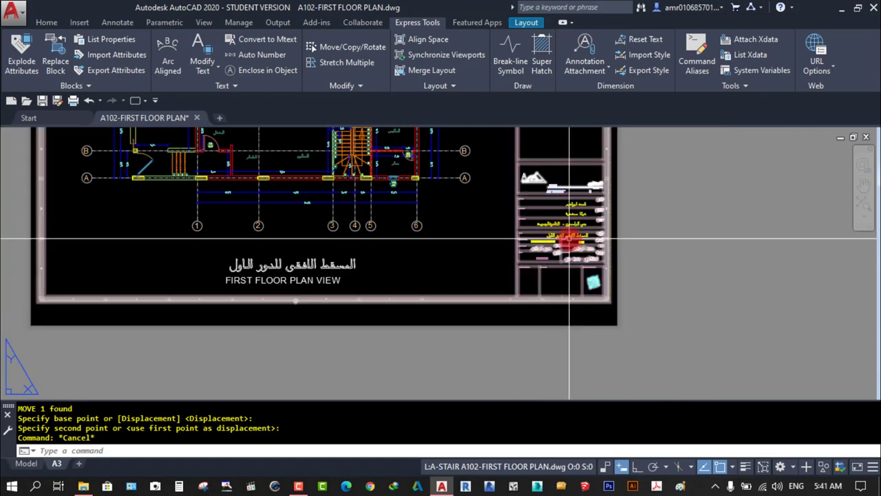
{"action": "scroll", "coordinate": [569, 239], "scroll_direction": "up", "scroll_amount": 4}
{"action": "scroll", "coordinate": [523, 239], "scroll_direction": "up", "scroll_amount": 4}
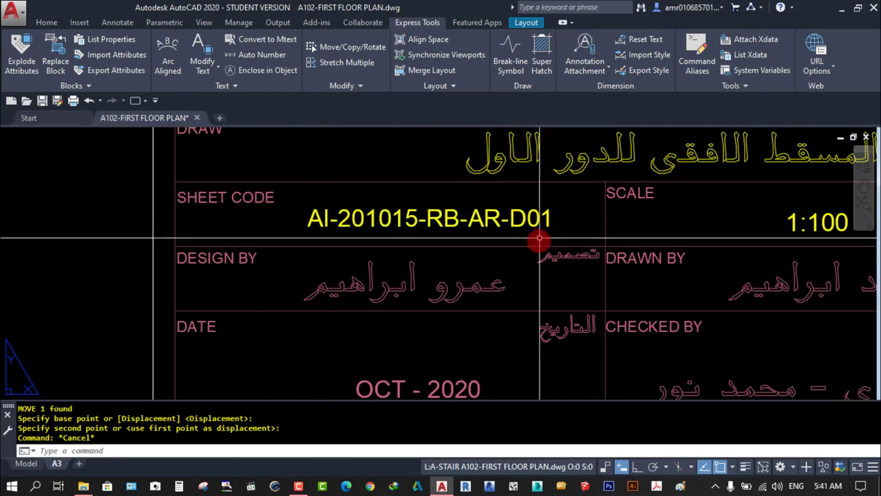
- Change the title block sheet code from AI-201015-RB-AR-D01 to AI-201015-RB-AR-D02
{"action": "left_click", "coordinate": [522, 222]}
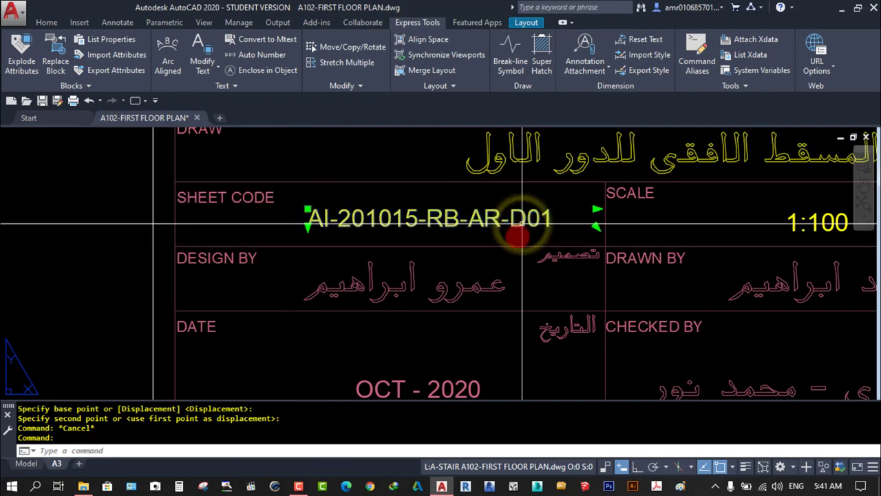
{"action": "right_click", "coordinate": [529, 220]}
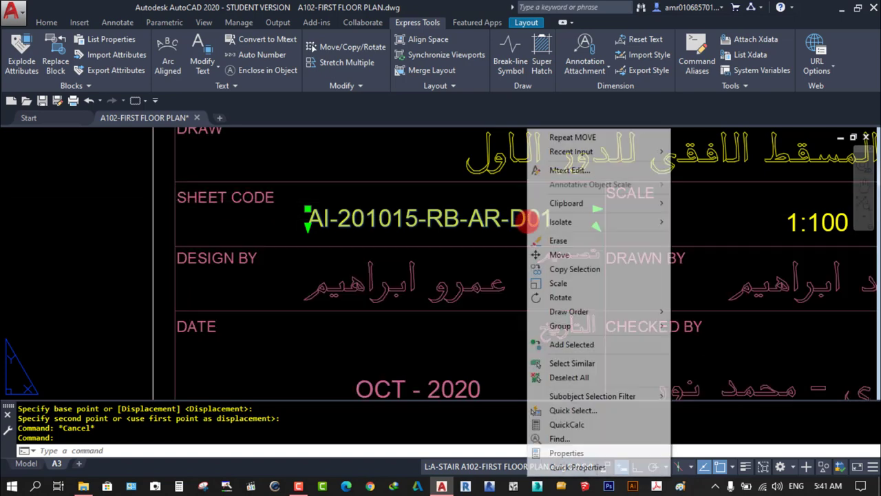
{"action": "left_click", "coordinate": [565, 171]}
{"action": "type", "text": "2"}
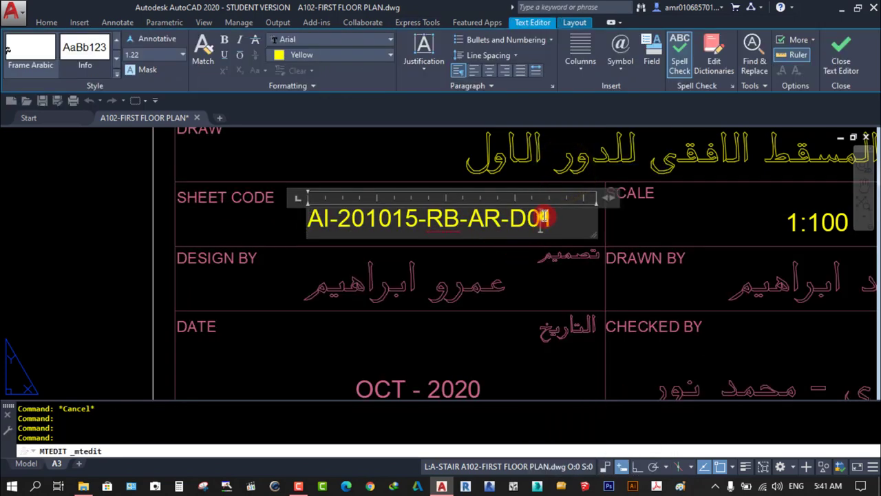
{"action": "left_click", "coordinate": [292, 286]}
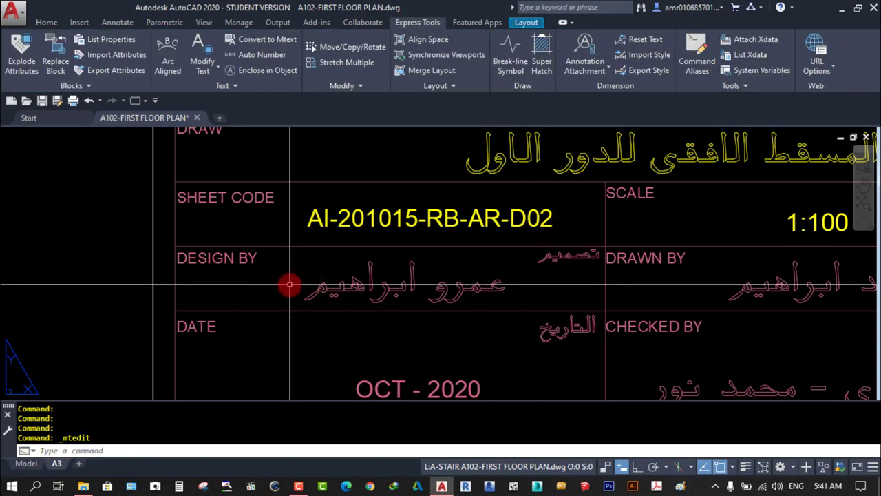
- Zoom and pan over the title block to review its lower row (scale 1:100, OCT - 2020)
{"action": "scroll", "coordinate": [287, 278], "scroll_direction": "down", "scroll_amount": 1}
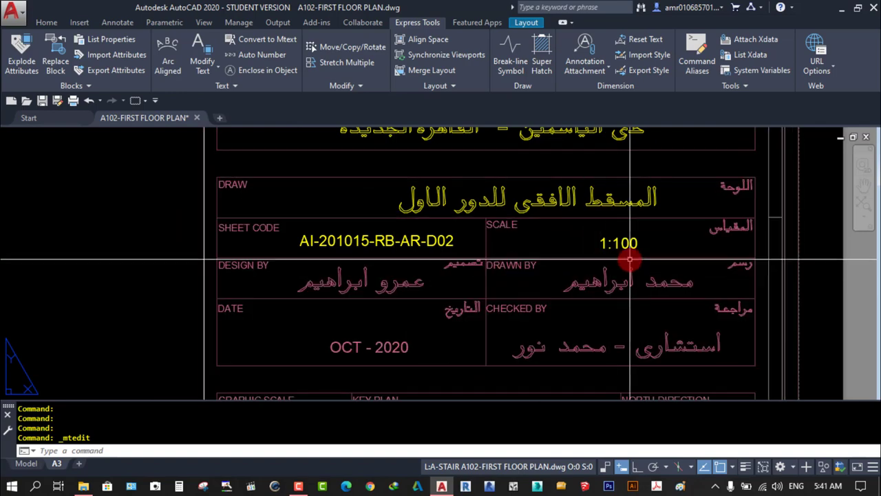
{"action": "scroll", "coordinate": [568, 252], "scroll_direction": "up", "scroll_amount": 1}
{"action": "scroll", "coordinate": [592, 237], "scroll_direction": "down", "scroll_amount": 3}
{"action": "scroll", "coordinate": [628, 321], "scroll_direction": "up", "scroll_amount": 1}
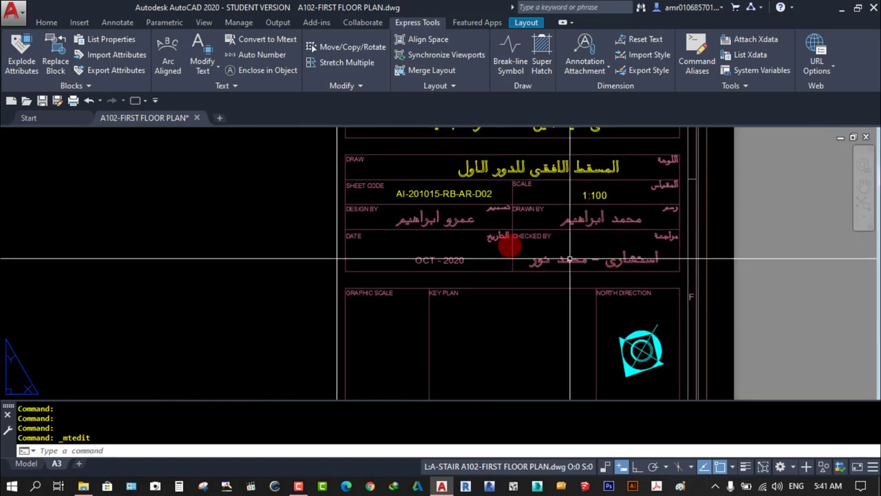
{"action": "scroll", "coordinate": [599, 289], "scroll_direction": "up", "scroll_amount": 1}
{"action": "scroll", "coordinate": [574, 248], "scroll_direction": "up", "scroll_amount": 2}
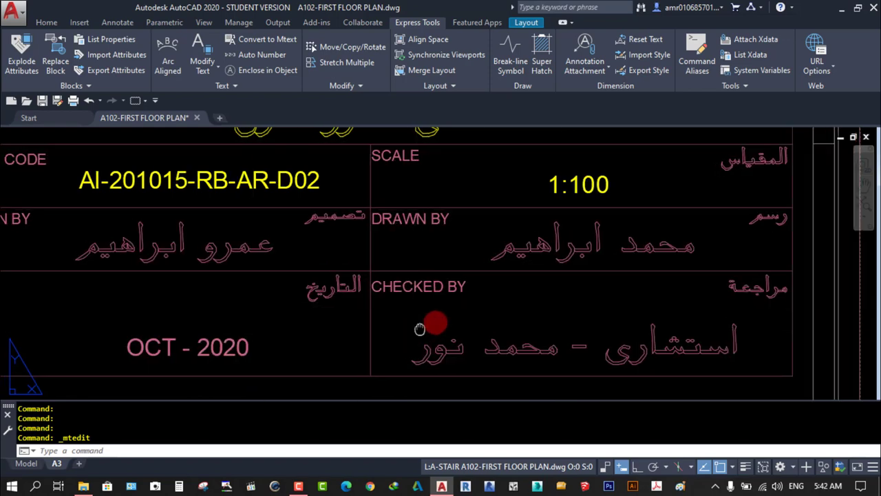
{"action": "middle_click_drag", "start_coordinate": [523, 330], "coordinate": [594, 282]}
{"action": "scroll", "coordinate": [549, 331], "scroll_direction": "down", "scroll_amount": 2}
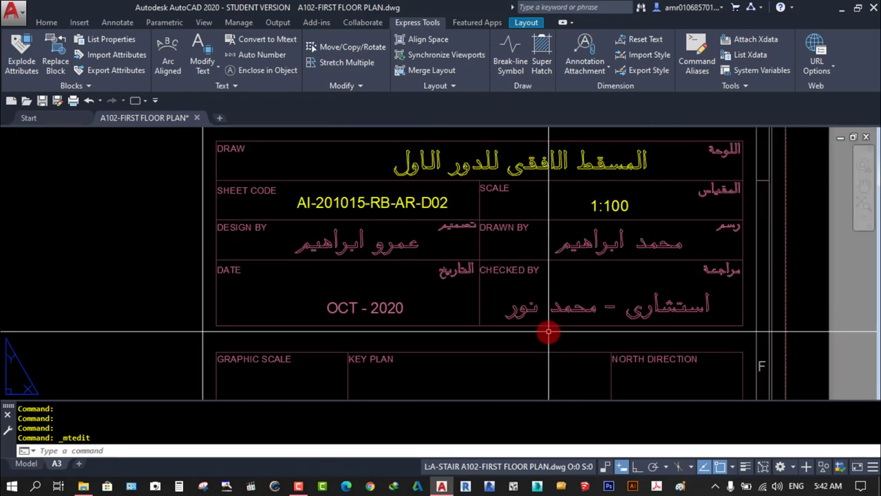
{"action": "scroll", "coordinate": [386, 298], "scroll_direction": "down", "scroll_amount": 3}
{"action": "scroll", "coordinate": [450, 202], "scroll_direction": "down", "scroll_amount": 2}
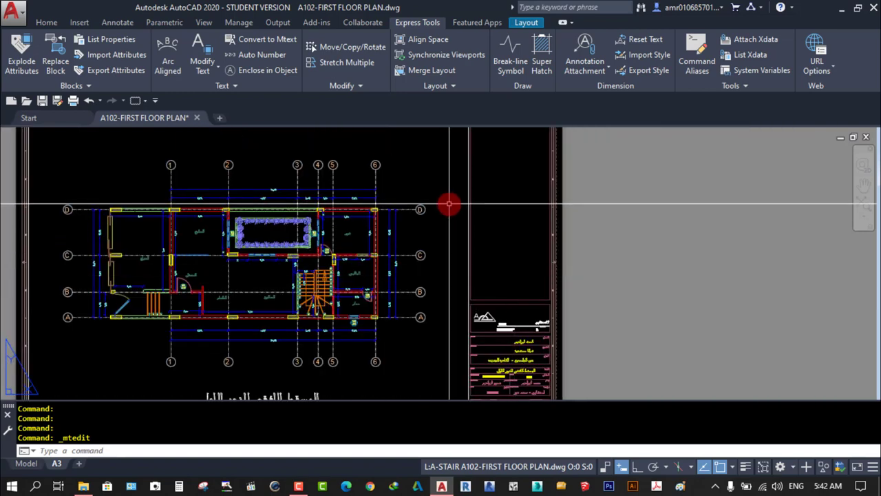
{"action": "scroll", "coordinate": [440, 294], "scroll_direction": "up", "scroll_amount": 2}
{"action": "scroll", "coordinate": [447, 206], "scroll_direction": "up", "scroll_amount": 3}
{"action": "scroll", "coordinate": [448, 207], "scroll_direction": "up", "scroll_amount": 3}
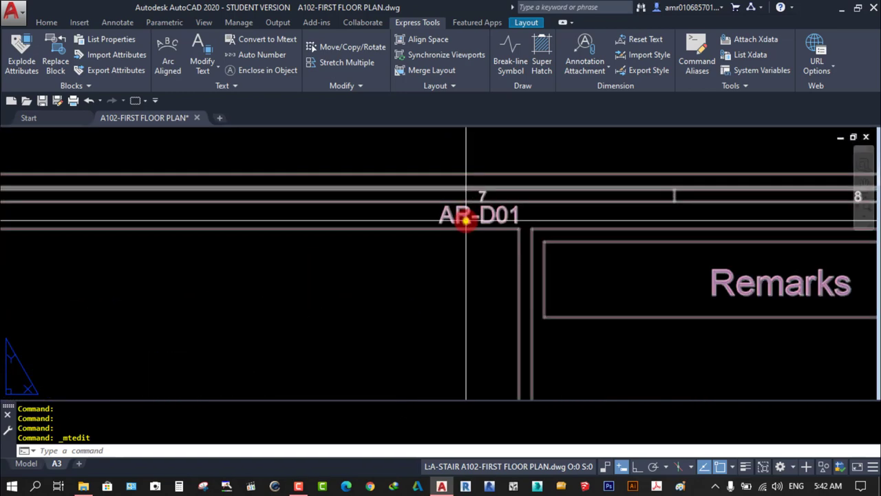
- Try the AR-D01 border label and plan viewport, then cancel back to the layout
{"action": "double_click", "coordinate": [462, 216]}
{"action": "key", "text": "Escape"}
{"action": "key", "text": "Escape"}
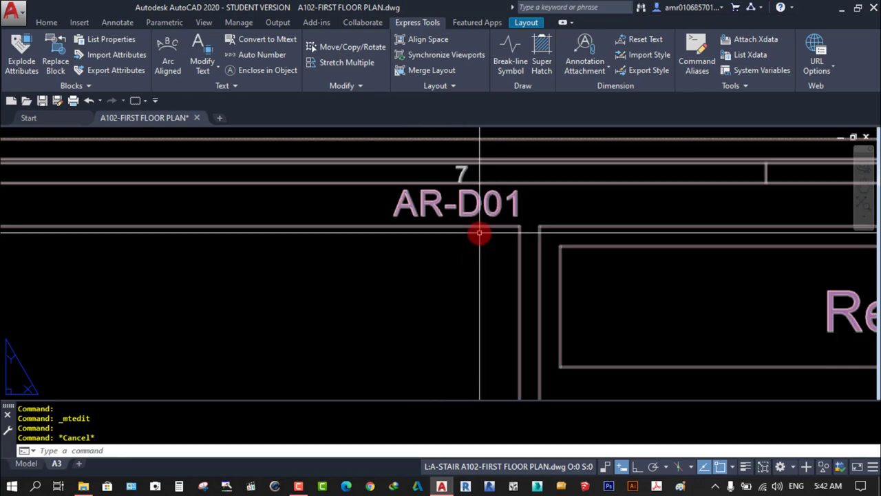
{"action": "scroll", "coordinate": [478, 232], "scroll_direction": "down", "scroll_amount": 3}
{"action": "middle_click_drag", "start_coordinate": [456, 275], "coordinate": [479, 242]}
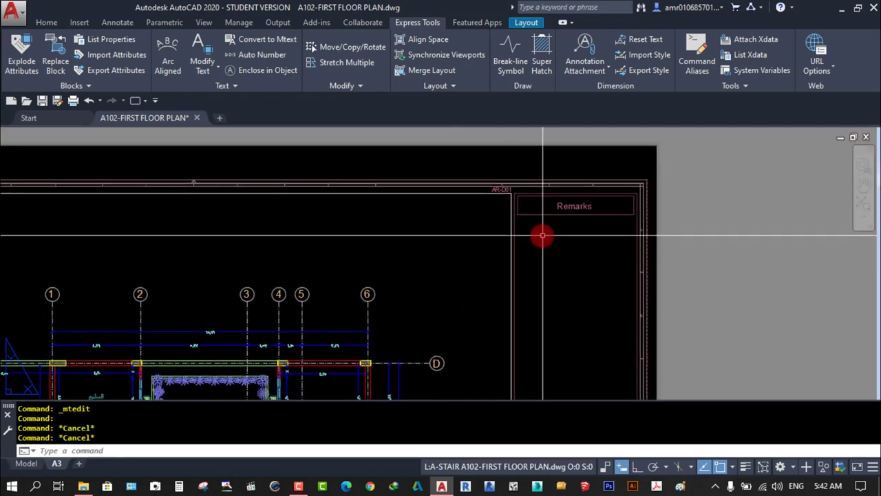
{"action": "double_click", "coordinate": [515, 254]}
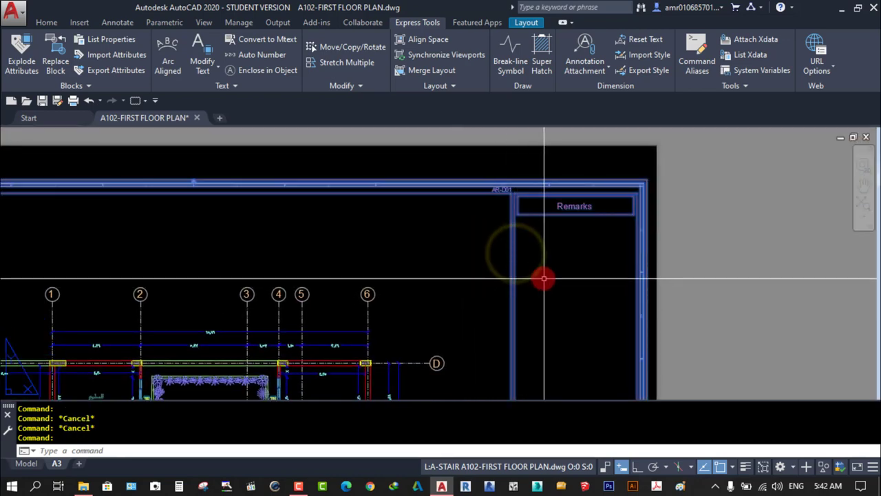
{"action": "key", "text": "Escape"}
- Select the sheet's drawing-frame block and open it in the Block Editor
{"action": "left_click", "coordinate": [46, 22]}
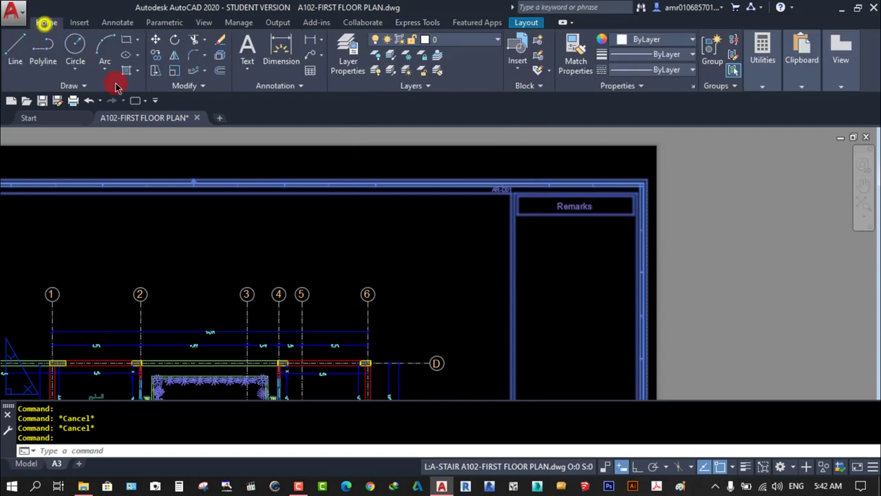
{"action": "left_click", "coordinate": [512, 254]}
{"action": "left_click", "coordinate": [535, 228]}
{"action": "right_click", "coordinate": [494, 243]}
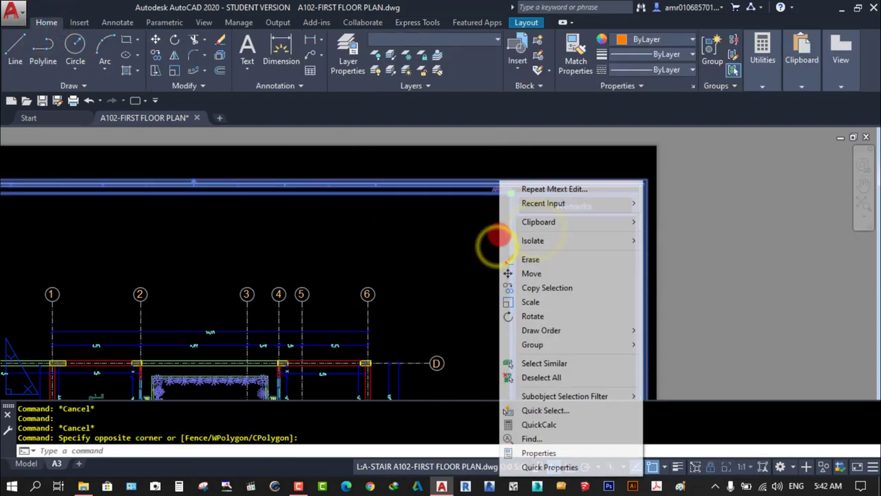
{"action": "left_click", "coordinate": [429, 248]}
{"action": "left_click", "coordinate": [428, 248]}
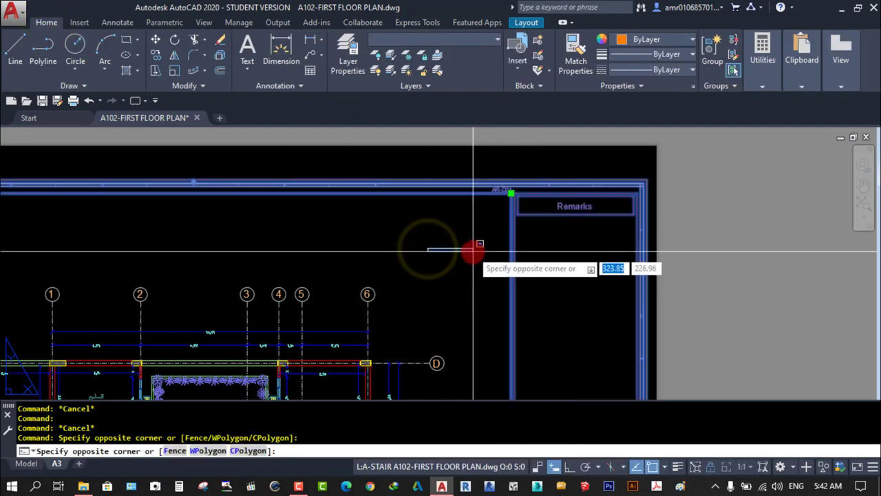
{"action": "key", "text": "Escape"}
{"action": "key", "text": "Escape"}
{"action": "left_click", "coordinate": [503, 186]}
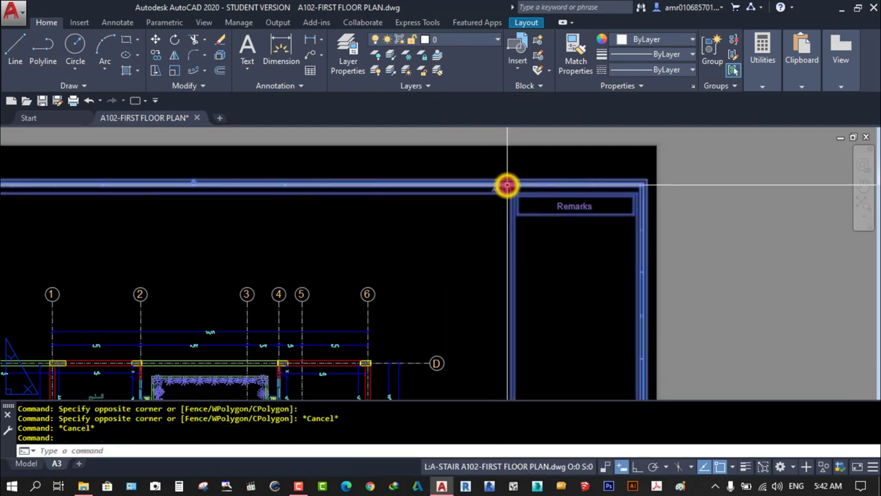
{"action": "right_click", "coordinate": [502, 186]}
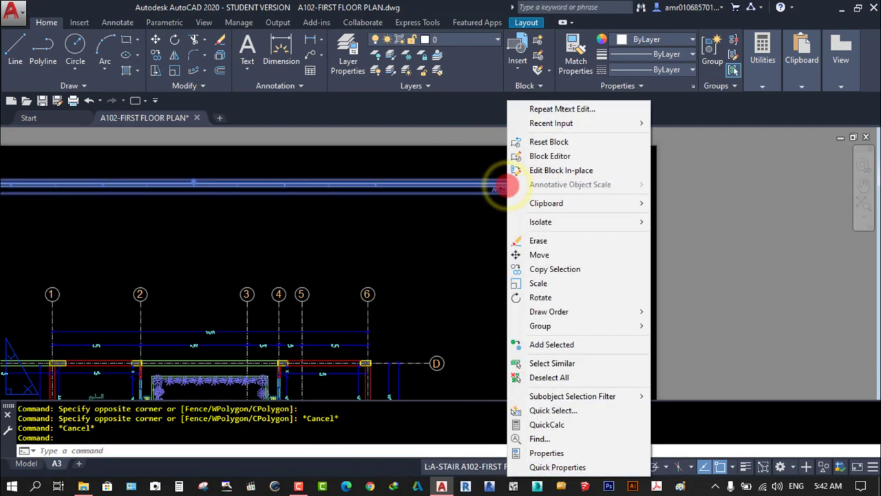
{"action": "left_click", "coordinate": [549, 157]}
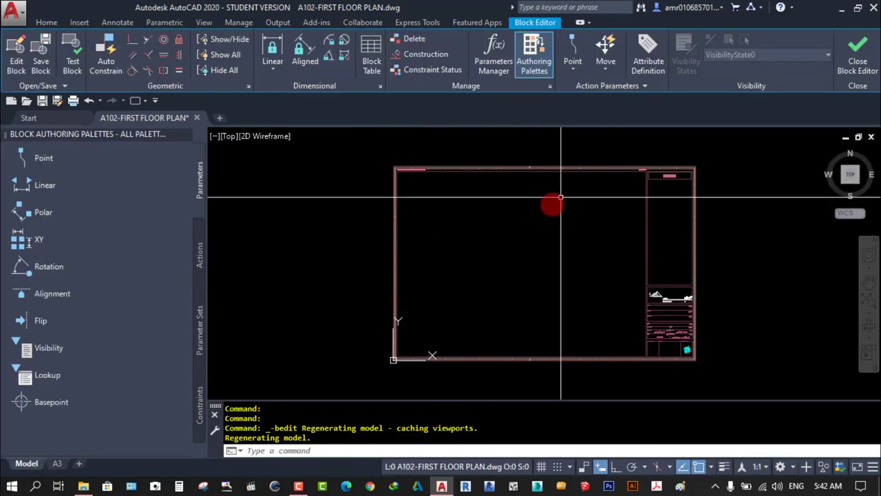
- Pan around the title block in the Block Editor, trying and clearing several selections
{"action": "scroll", "coordinate": [650, 303], "scroll_direction": "up", "scroll_amount": 5}
{"action": "left_click", "coordinate": [649, 222]}
{"action": "left_click", "coordinate": [569, 289]}
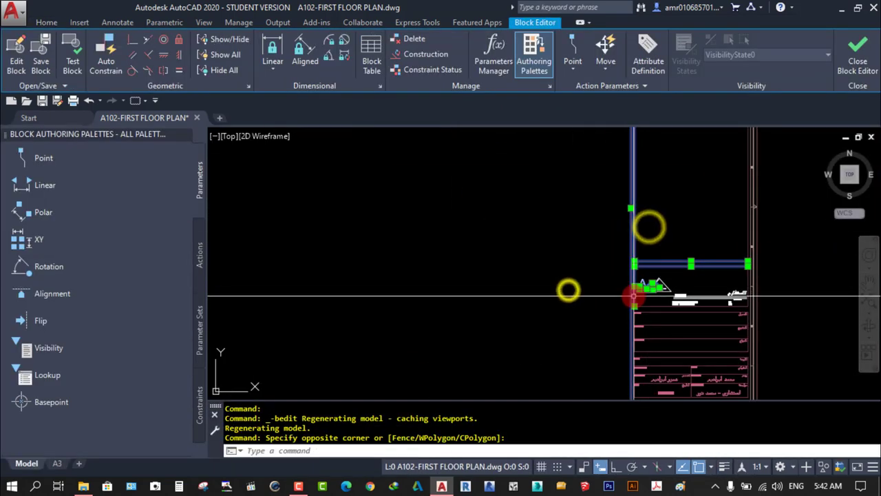
{"action": "middle_click_drag", "start_coordinate": [629, 295], "coordinate": [542, 256]}
{"action": "key", "text": "Escape"}
{"action": "left_click", "coordinate": [710, 250]}
{"action": "left_click", "coordinate": [632, 297]}
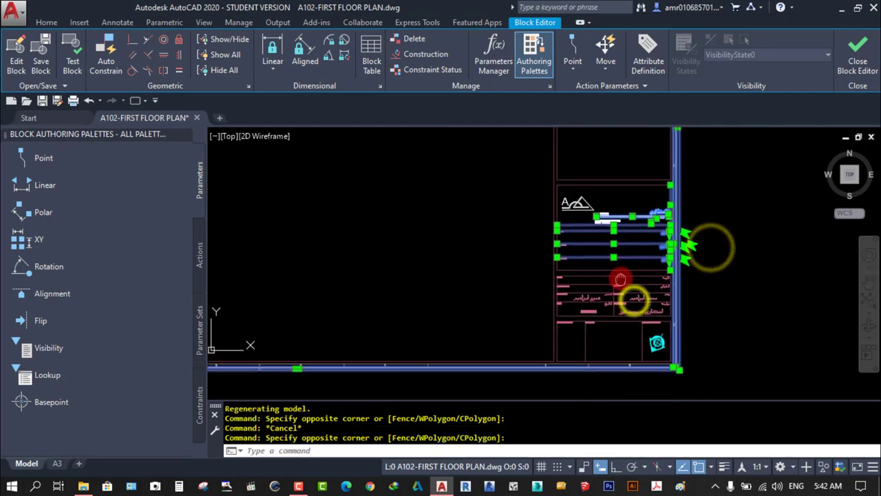
{"action": "scroll", "coordinate": [643, 299], "scroll_direction": "up", "scroll_amount": 6}
{"action": "key", "text": "Escape"}
{"action": "left_click", "coordinate": [665, 311]}
{"action": "left_click", "coordinate": [625, 350]}
{"action": "left_click", "coordinate": [571, 325]}
{"action": "key", "text": "Escape"}
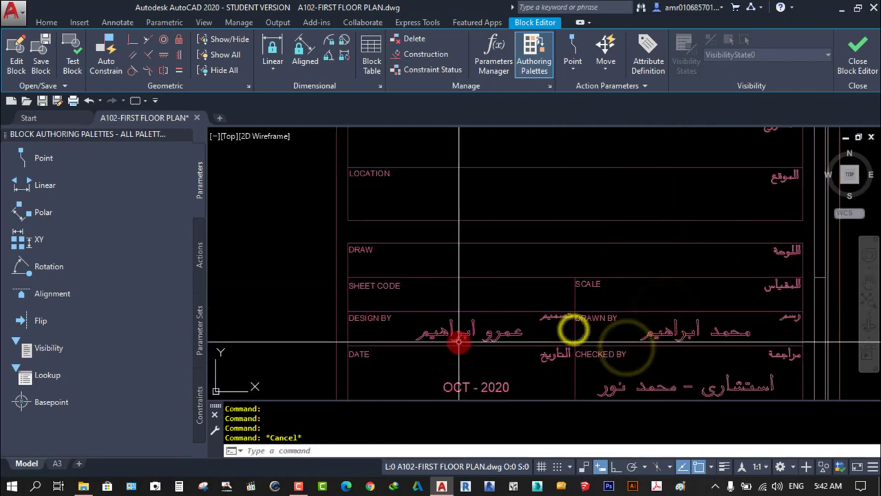
{"action": "left_click", "coordinate": [458, 342]}
{"action": "key", "text": "Escape"}
- Edit the block's AR-D01 label to read AR-D02, then close the Block Editor saving changes
{"action": "scroll", "coordinate": [440, 296], "scroll_direction": "down", "scroll_amount": 4}
{"action": "middle_click_drag", "start_coordinate": [442, 281], "coordinate": [508, 363]}
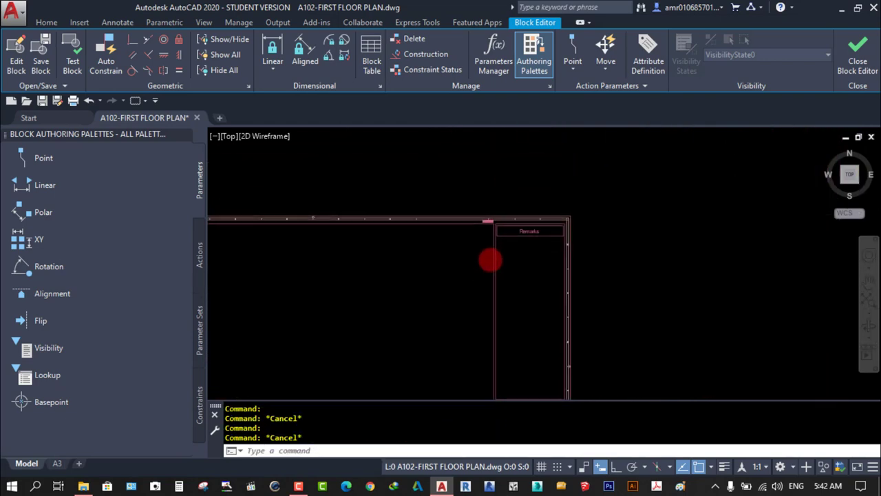
{"action": "scroll", "coordinate": [495, 208], "scroll_direction": "up", "scroll_amount": 5}
{"action": "scroll", "coordinate": [495, 208], "scroll_direction": "up", "scroll_amount": 4}
{"action": "middle_click_drag", "start_coordinate": [499, 193], "coordinate": [564, 262]}
{"action": "left_click", "coordinate": [598, 236]}
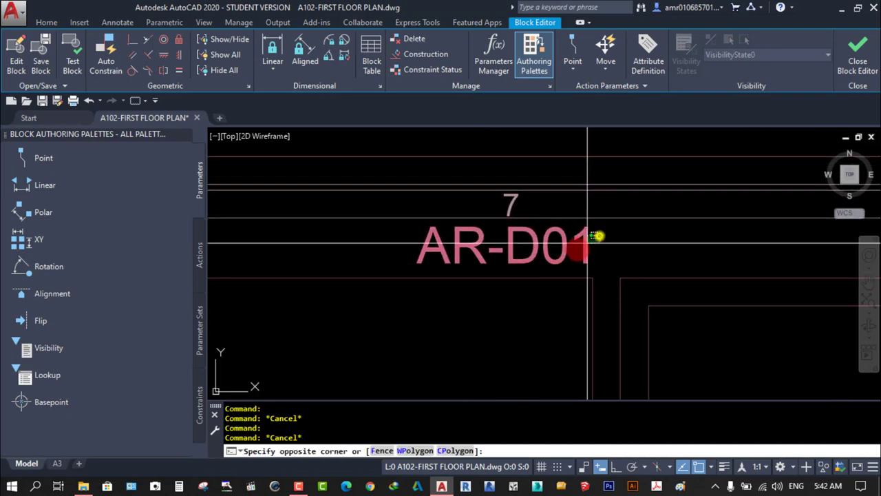
{"action": "key", "text": "Escape"}
{"action": "right_click", "coordinate": [585, 250]}
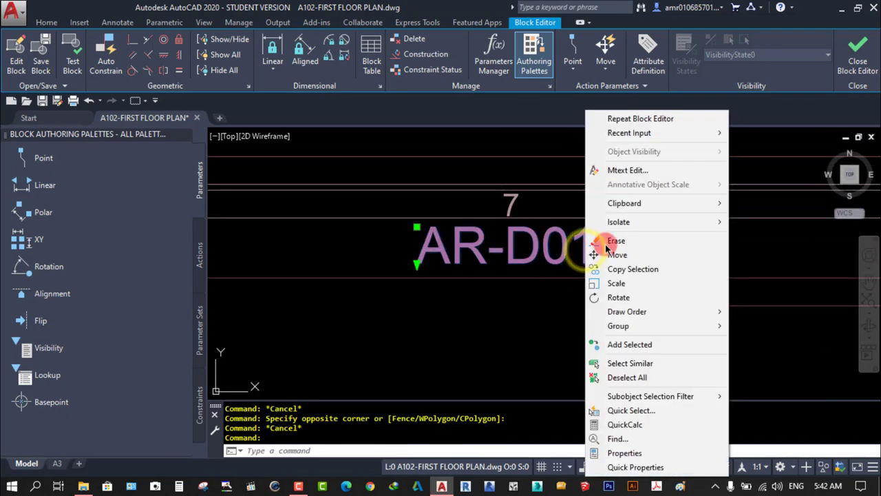
{"action": "left_click", "coordinate": [613, 172]}
{"action": "left_click", "coordinate": [589, 256]}
{"action": "type", "text": "2"}
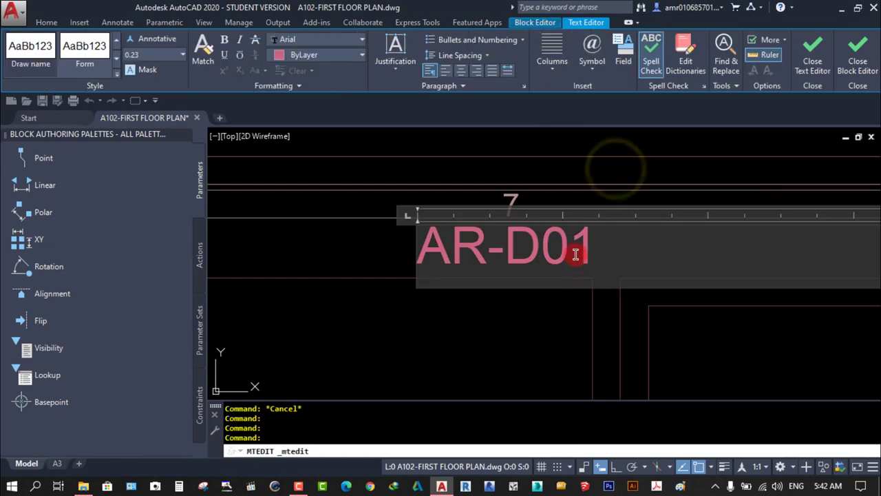
{"action": "left_click", "coordinate": [525, 324]}
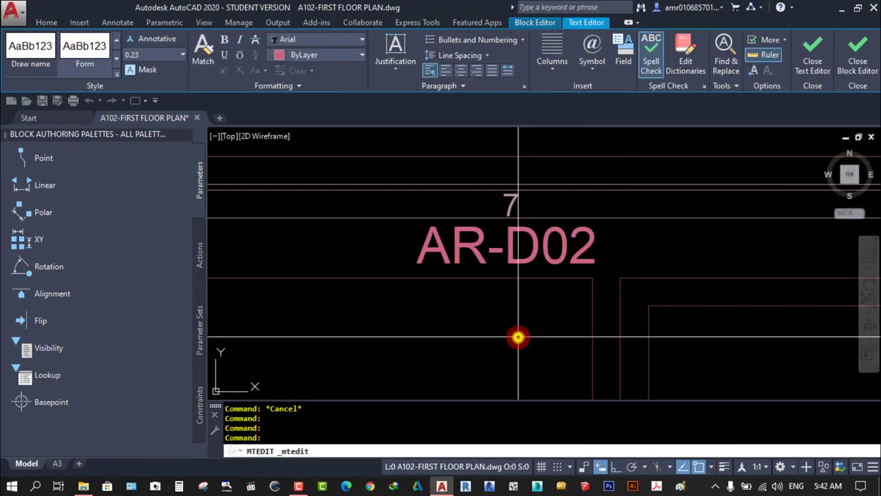
{"action": "left_click", "coordinate": [853, 53]}
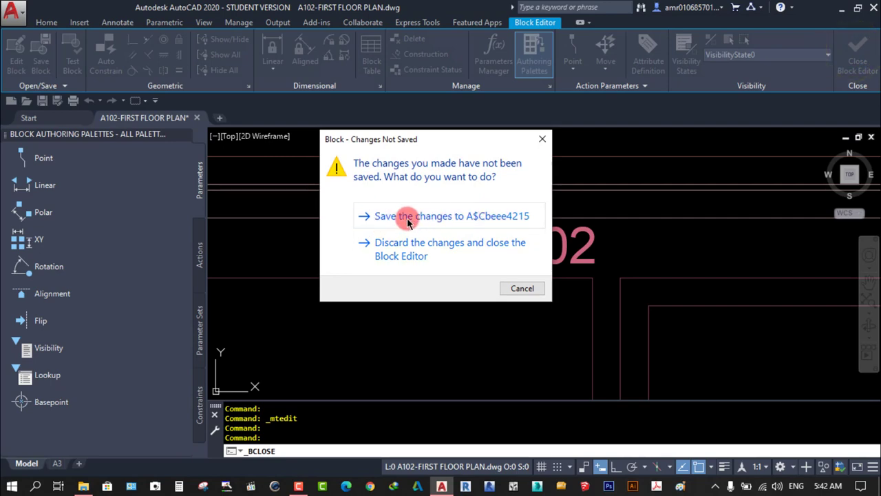
{"action": "left_click", "coordinate": [447, 220]}
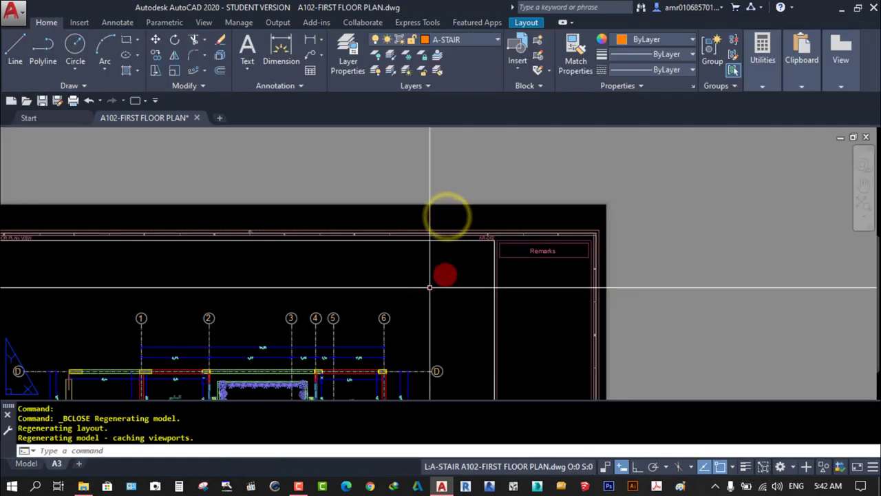
- Open the sheet's frame block for in-place reference editing
{"action": "scroll", "coordinate": [444, 275], "scroll_direction": "down", "scroll_amount": 5}
{"action": "scroll", "coordinate": [501, 285], "scroll_direction": "up", "scroll_amount": 5}
{"action": "scroll", "coordinate": [498, 230], "scroll_direction": "up", "scroll_amount": 6}
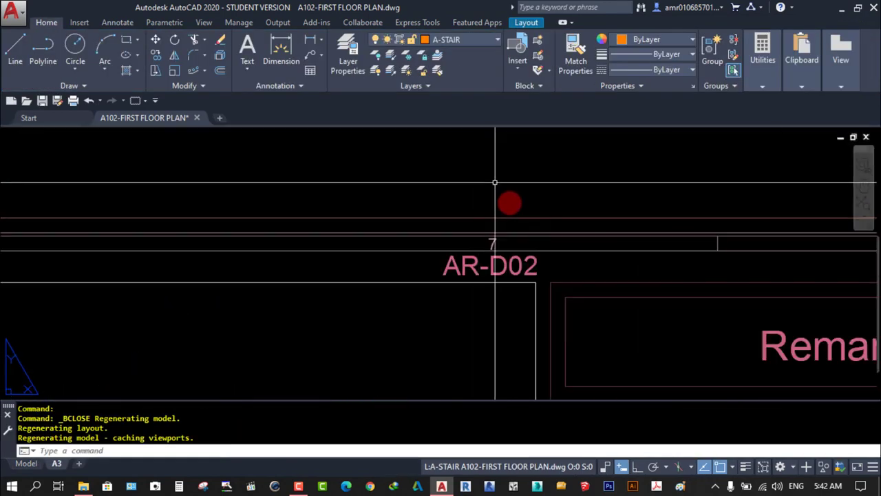
{"action": "left_click", "coordinate": [517, 237]}
{"action": "scroll", "coordinate": [518, 184], "scroll_direction": "down", "scroll_amount": 4}
{"action": "scroll", "coordinate": [544, 227], "scroll_direction": "down", "scroll_amount": 2}
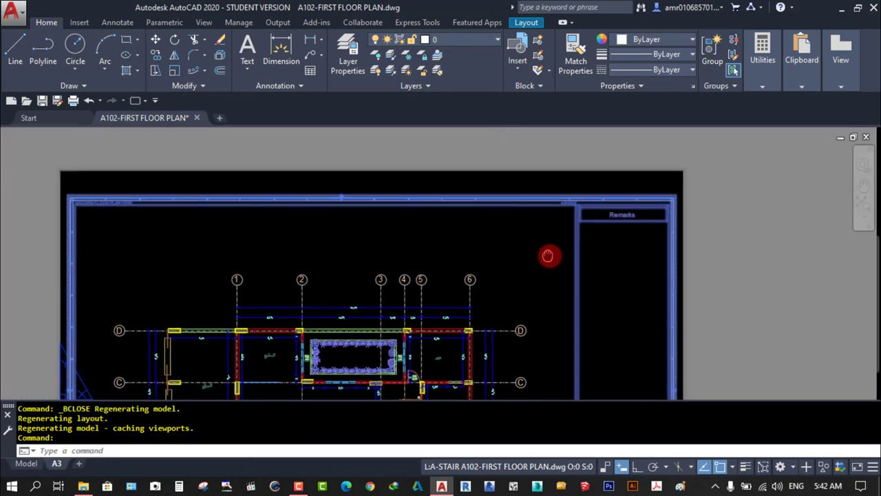
{"action": "key", "text": "Escape"}
{"action": "key", "text": "Escape"}
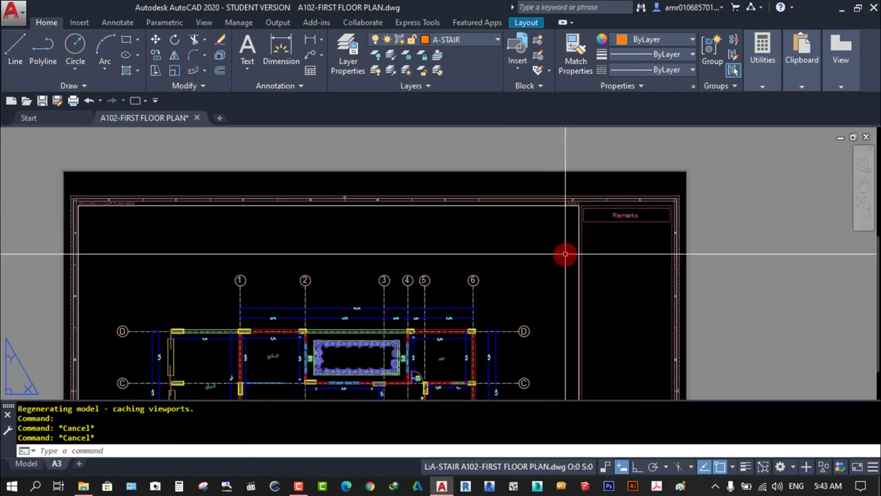
{"action": "middle_click_drag", "start_coordinate": [540, 242], "coordinate": [633, 222]}
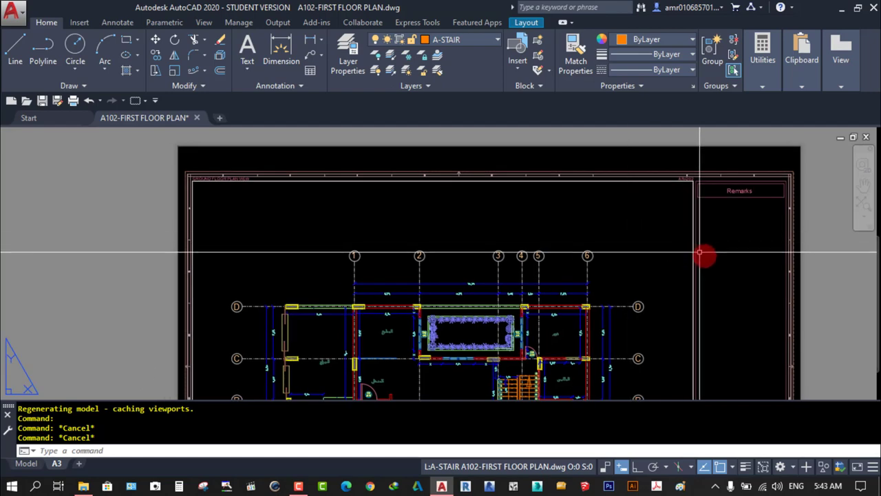
{"action": "left_click", "coordinate": [729, 198]}
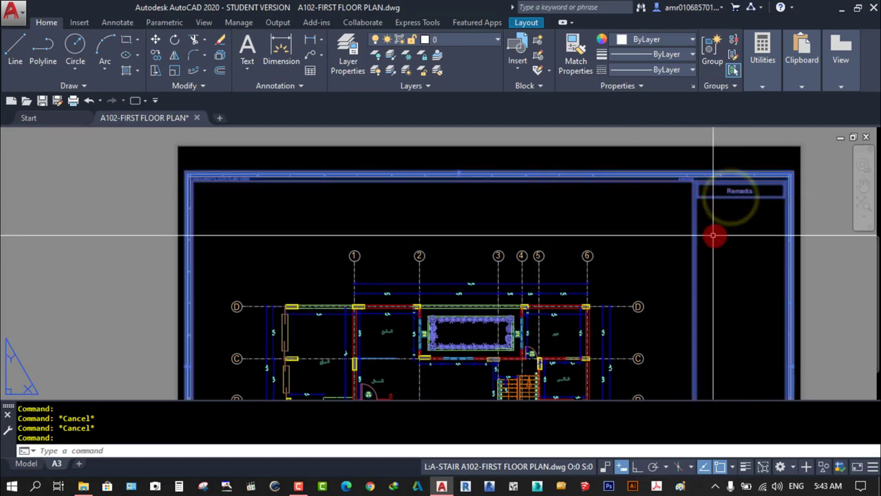
{"action": "right_click", "coordinate": [729, 210]}
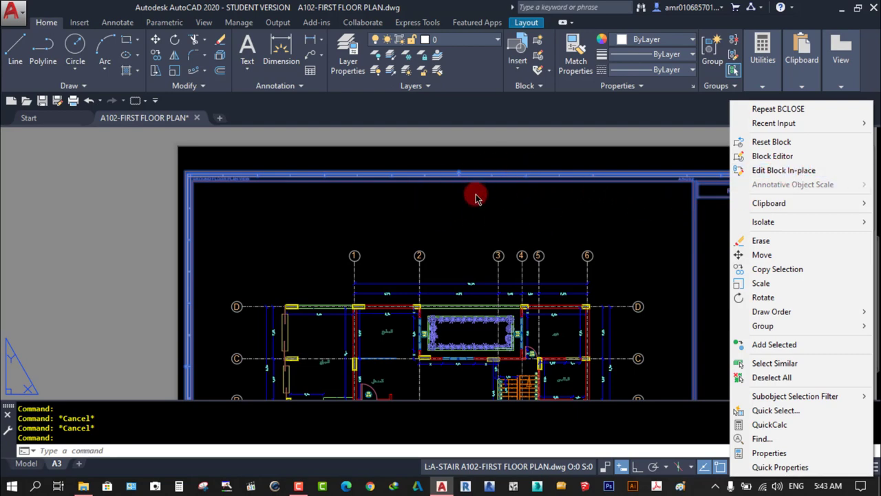
{"action": "left_click", "coordinate": [774, 172]}
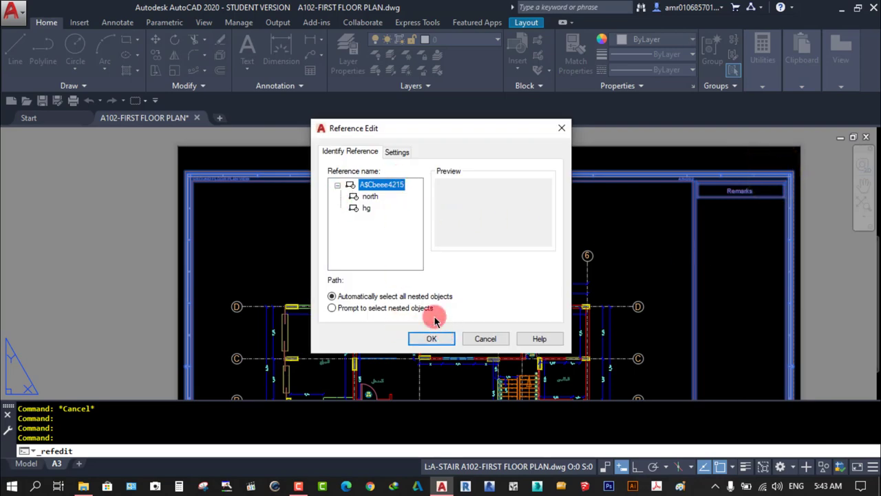
{"action": "left_click", "coordinate": [432, 338]}
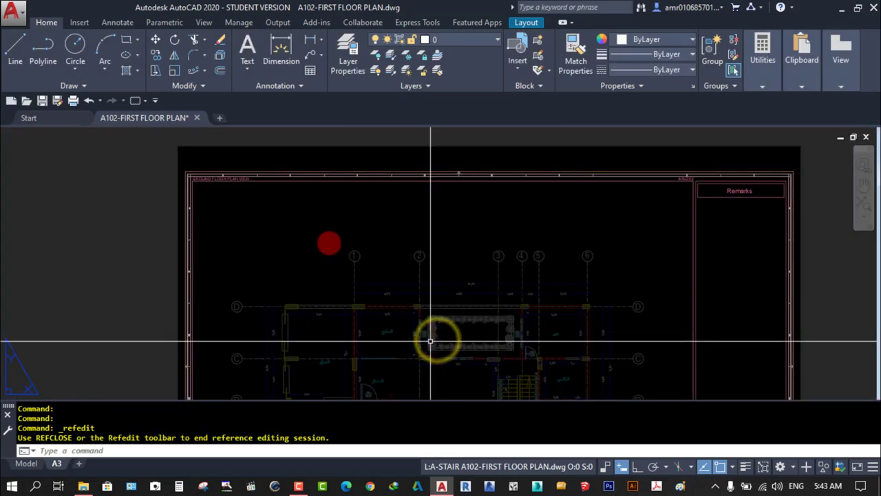
- Zoom in on the frame and try a window selection over the title and frame lines
{"action": "scroll", "coordinate": [387, 227], "scroll_direction": "up", "scroll_amount": 2}
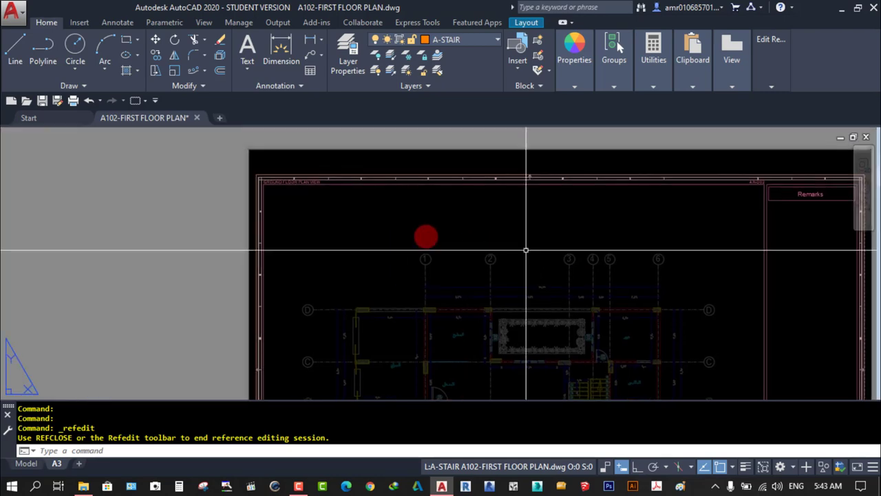
{"action": "scroll", "coordinate": [289, 180], "scroll_direction": "up", "scroll_amount": 3}
{"action": "left_click", "coordinate": [413, 154]}
{"action": "left_click", "coordinate": [377, 236]}
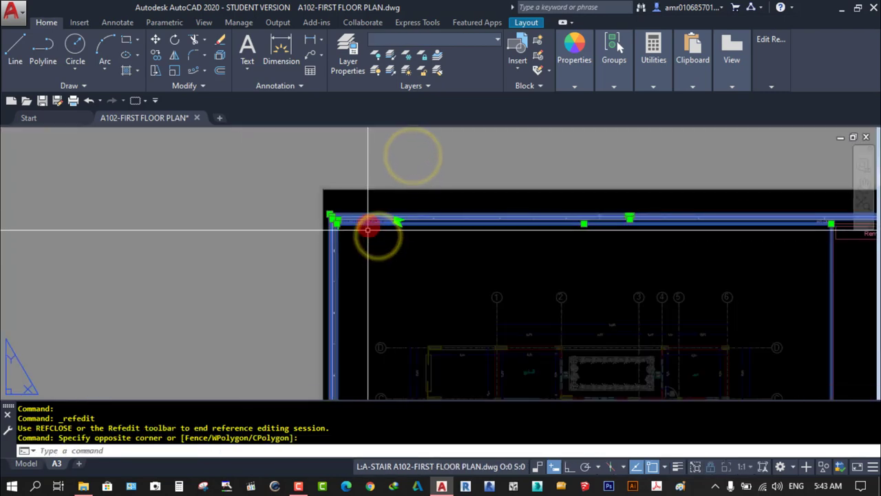
{"action": "key", "text": "Escape"}
{"action": "scroll", "coordinate": [393, 249], "scroll_direction": "down", "scroll_amount": 3}
{"action": "scroll", "coordinate": [393, 173], "scroll_direction": "up", "scroll_amount": 1}
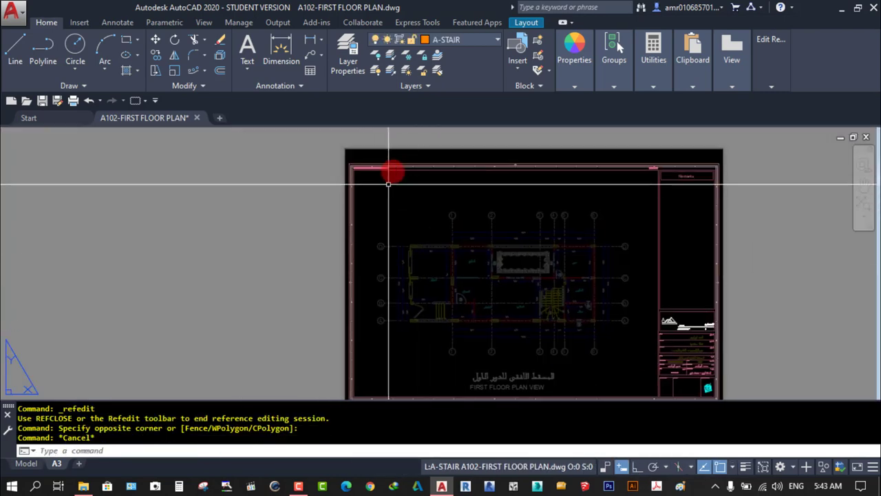
{"action": "scroll", "coordinate": [521, 287], "scroll_direction": "up", "scroll_amount": 2}
{"action": "scroll", "coordinate": [521, 285], "scroll_direction": "down", "scroll_amount": 3}
{"action": "scroll", "coordinate": [476, 220], "scroll_direction": "up", "scroll_amount": 2}
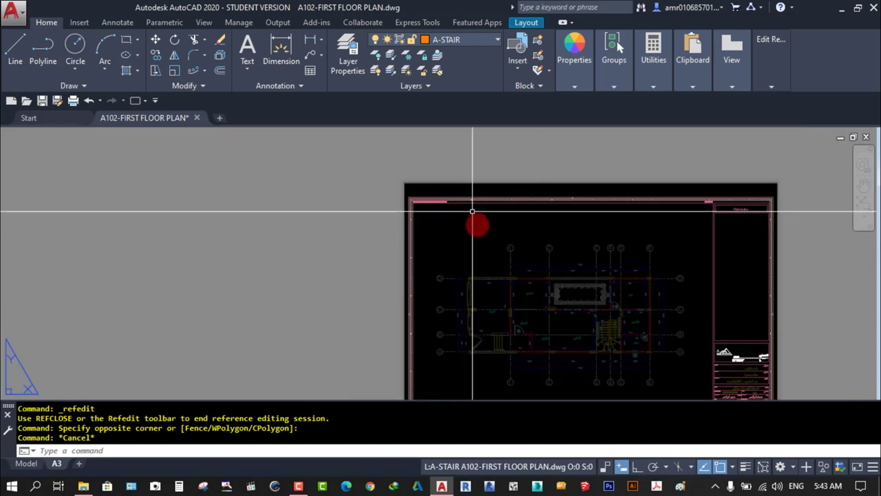
- Change the plan heading from GROUND FLOOR PLAN VIEW to FIRST FLOOR PLAN VIEW
{"action": "middle_click_drag", "start_coordinate": [504, 275], "coordinate": [501, 269]}
{"action": "scroll", "coordinate": [472, 213], "scroll_direction": "up", "scroll_amount": 1}
{"action": "scroll", "coordinate": [547, 309], "scroll_direction": "up", "scroll_amount": 2}
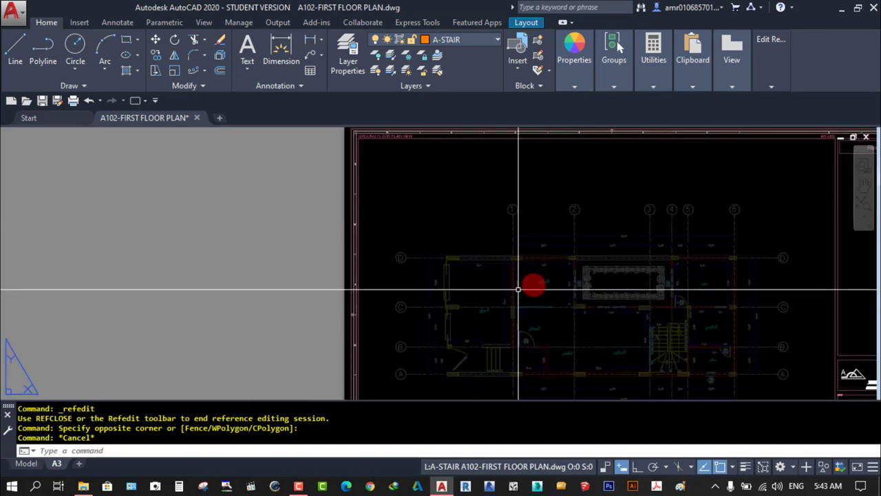
{"action": "scroll", "coordinate": [523, 289], "scroll_direction": "down", "scroll_amount": 2}
{"action": "scroll", "coordinate": [430, 206], "scroll_direction": "up", "scroll_amount": 5}
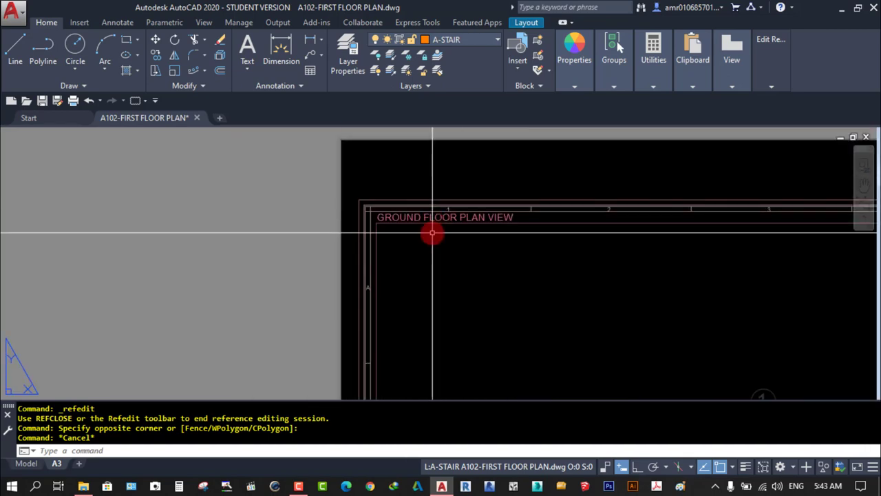
{"action": "scroll", "coordinate": [441, 232], "scroll_direction": "up", "scroll_amount": 2}
{"action": "scroll", "coordinate": [392, 186], "scroll_direction": "up", "scroll_amount": 1}
{"action": "scroll", "coordinate": [398, 197], "scroll_direction": "up", "scroll_amount": 2}
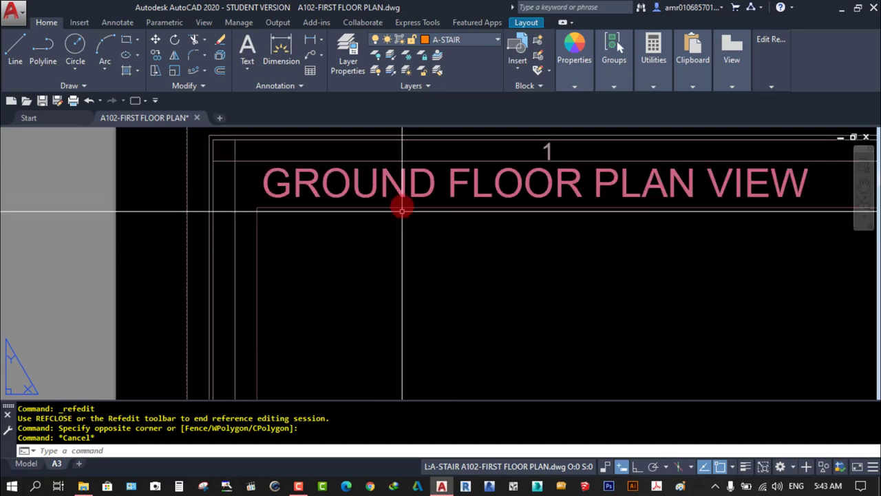
{"action": "left_click", "coordinate": [401, 193]}
{"action": "right_click", "coordinate": [401, 192]}
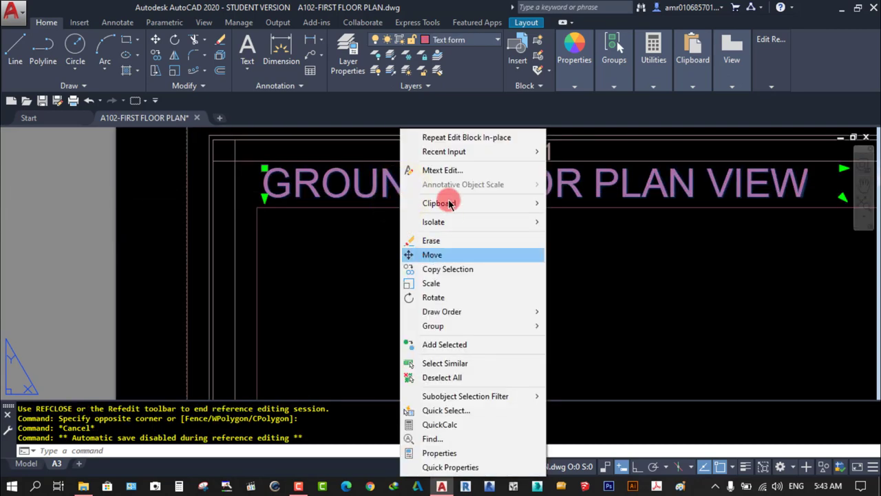
{"action": "left_click", "coordinate": [440, 170]}
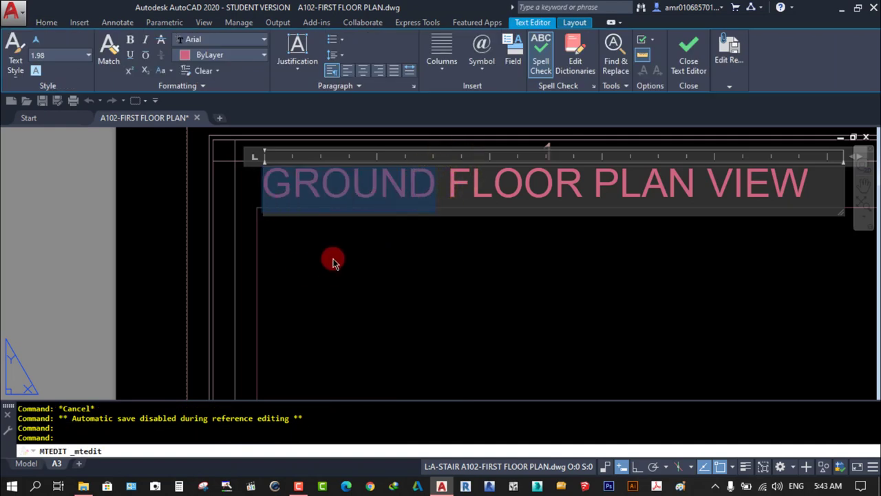
{"action": "type", "text": "FI"}
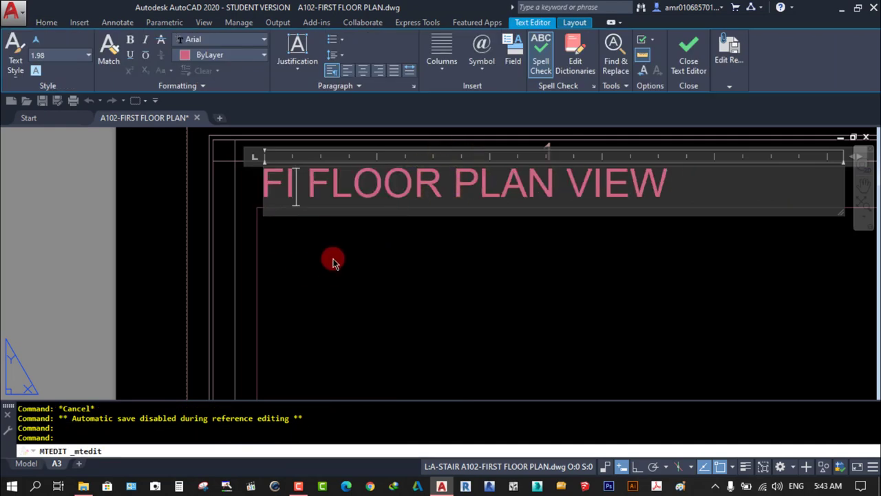
{"action": "type", "text": "RST"}
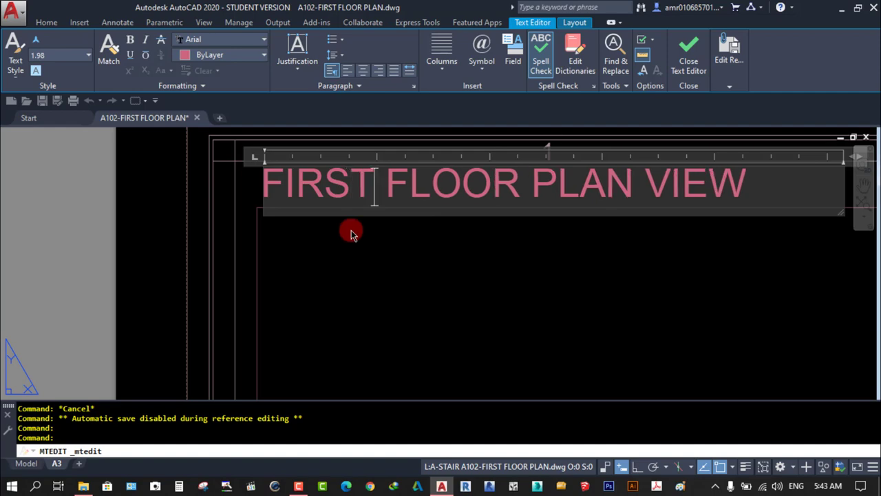
{"action": "left_click", "coordinate": [681, 68]}
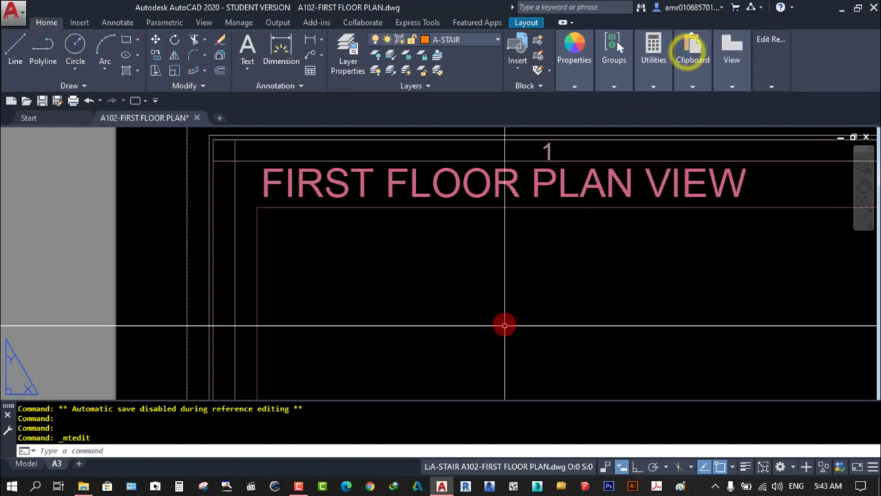
- Pan back out to the whole sheet and bring up the reference editing options
{"action": "scroll", "coordinate": [486, 279], "scroll_direction": "down", "scroll_amount": 5}
{"action": "middle_click_drag", "start_coordinate": [645, 287], "coordinate": [508, 235]}
{"action": "scroll", "coordinate": [508, 235], "scroll_direction": "down", "scroll_amount": 3}
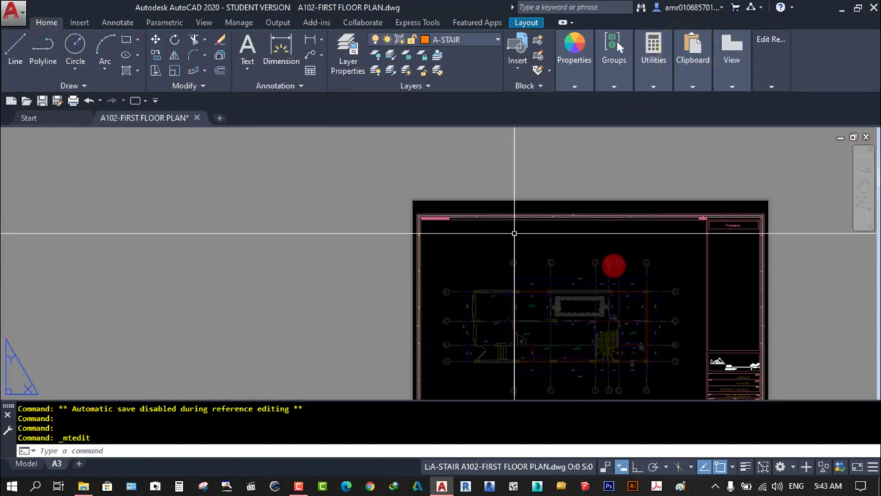
{"action": "scroll", "coordinate": [603, 259], "scroll_direction": "down", "scroll_amount": 2}
{"action": "scroll", "coordinate": [665, 324], "scroll_direction": "up", "scroll_amount": 5}
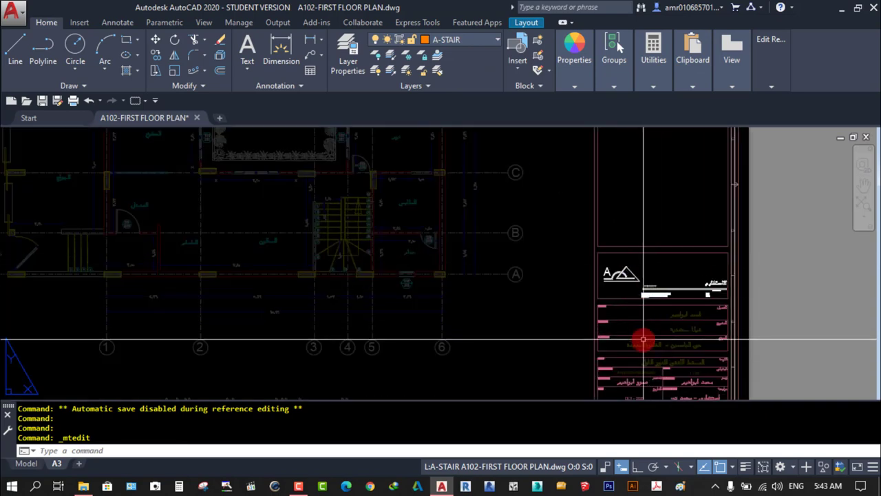
{"action": "scroll", "coordinate": [642, 338], "scroll_direction": "down", "scroll_amount": 4}
{"action": "left_click", "coordinate": [772, 47]}
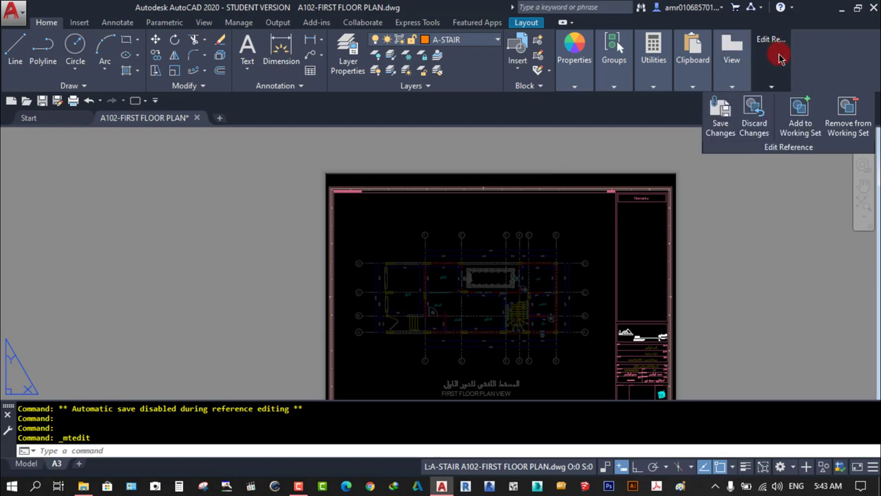
- Save the in-place reference edits to the frame block, confirming with OK
{"action": "left_click", "coordinate": [721, 109]}
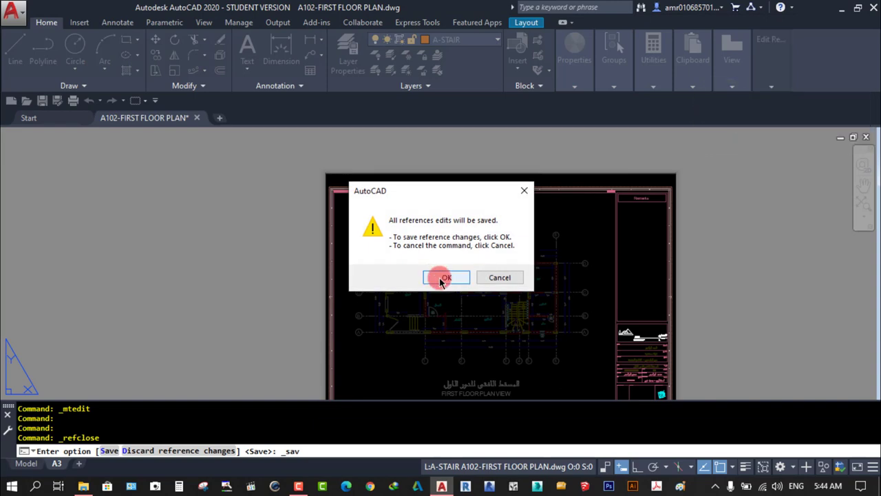
{"action": "left_click", "coordinate": [439, 278]}
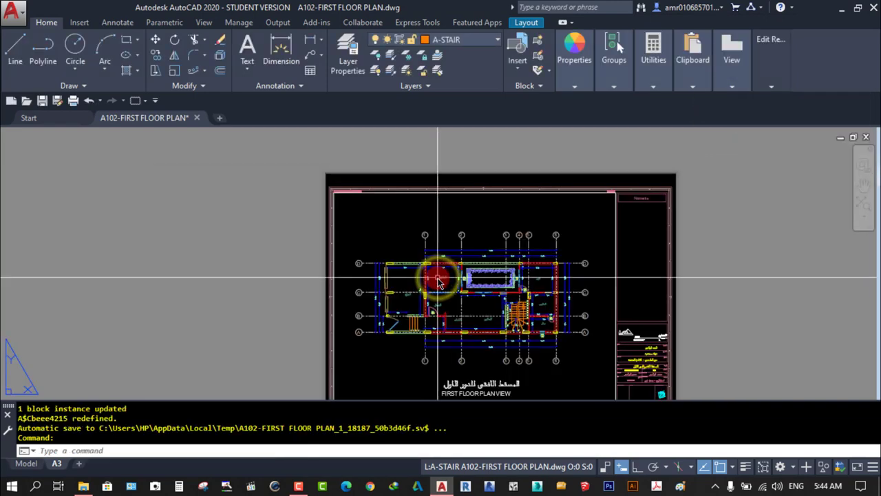
{"action": "scroll", "coordinate": [516, 250], "scroll_direction": "up", "scroll_amount": 5}
{"action": "scroll", "coordinate": [599, 231], "scroll_direction": "down", "scroll_amount": 7}
{"action": "scroll", "coordinate": [600, 232], "scroll_direction": "up", "scroll_amount": 4}
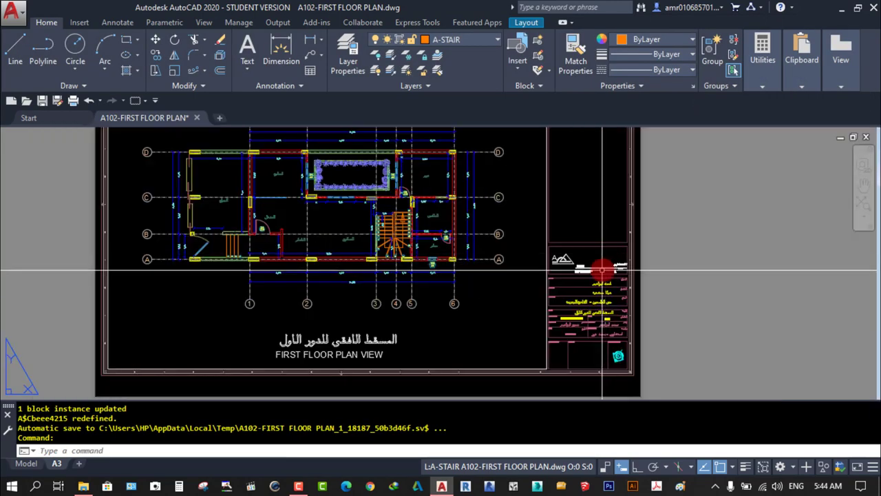
{"action": "left_click", "coordinate": [589, 261]}
{"action": "scroll", "coordinate": [591, 260], "scroll_direction": "down", "scroll_amount": 2}
{"action": "key", "text": "Escape"}
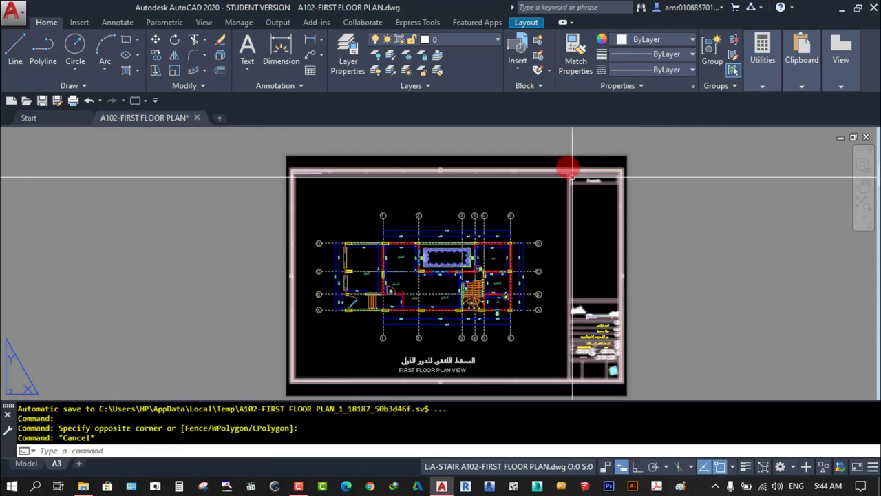
{"action": "scroll", "coordinate": [566, 168], "scroll_direction": "up", "scroll_amount": 5}
{"action": "scroll", "coordinate": [527, 226], "scroll_direction": "down", "scroll_amount": 1}
{"action": "scroll", "coordinate": [368, 245], "scroll_direction": "down", "scroll_amount": 2}
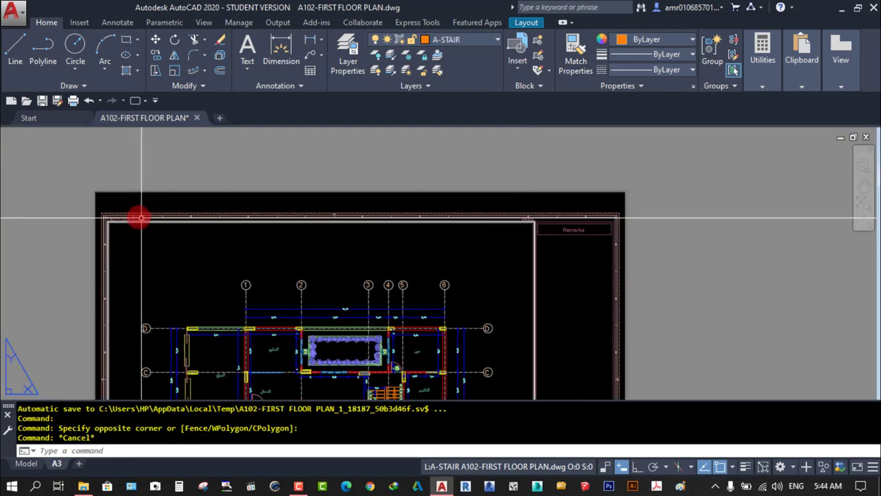
{"action": "scroll", "coordinate": [335, 232], "scroll_direction": "down", "scroll_amount": 2}
{"action": "scroll", "coordinate": [626, 222], "scroll_direction": "down", "scroll_amount": 2}
- Zoom the layout to fit the whole A102 sheet
{"action": "left_click", "coordinate": [865, 214]}
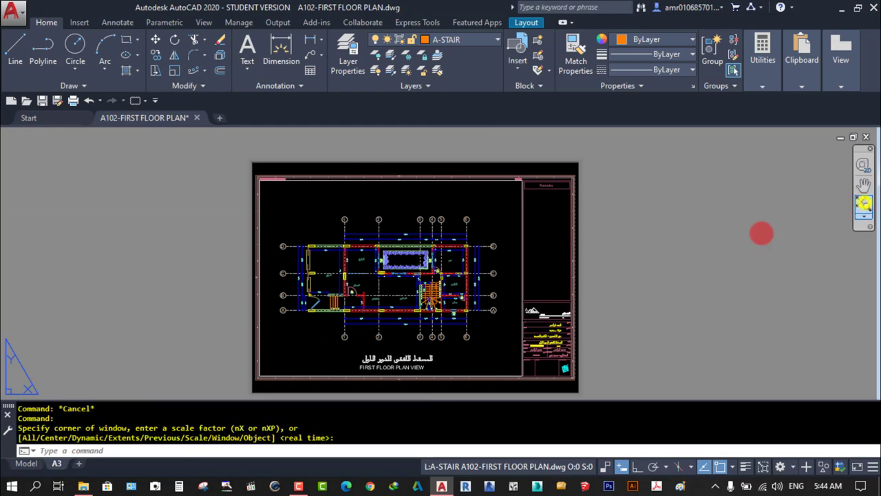
{"action": "scroll", "coordinate": [865, 203], "scroll_direction": "up", "scroll_amount": 1}
{"action": "scroll", "coordinate": [478, 268], "scroll_direction": "up", "scroll_amount": 1}
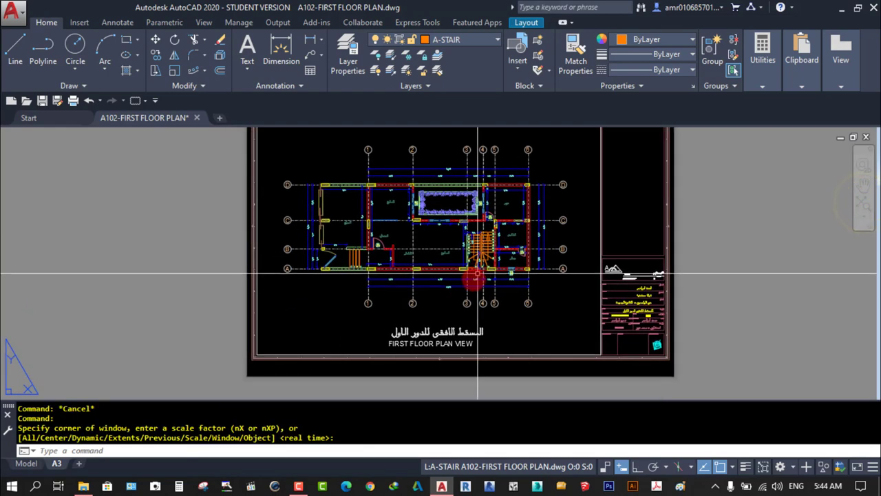
{"action": "left_click", "coordinate": [859, 205]}
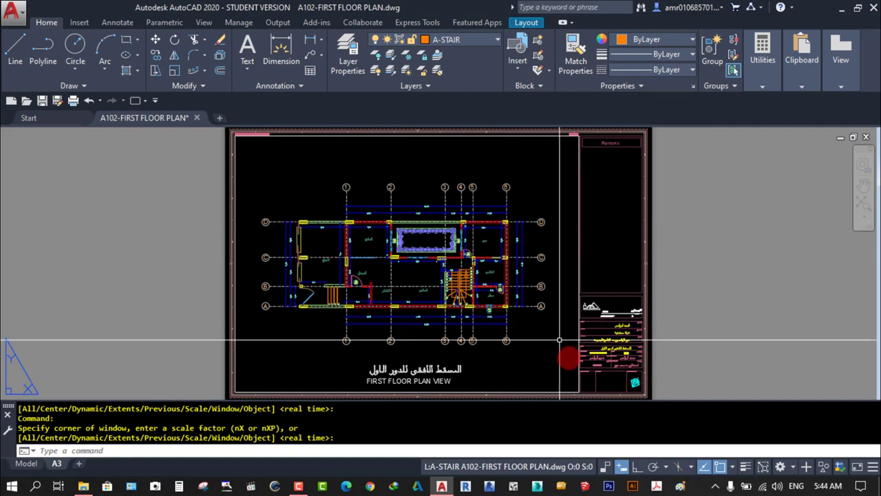
{"action": "left_click", "coordinate": [541, 249]}
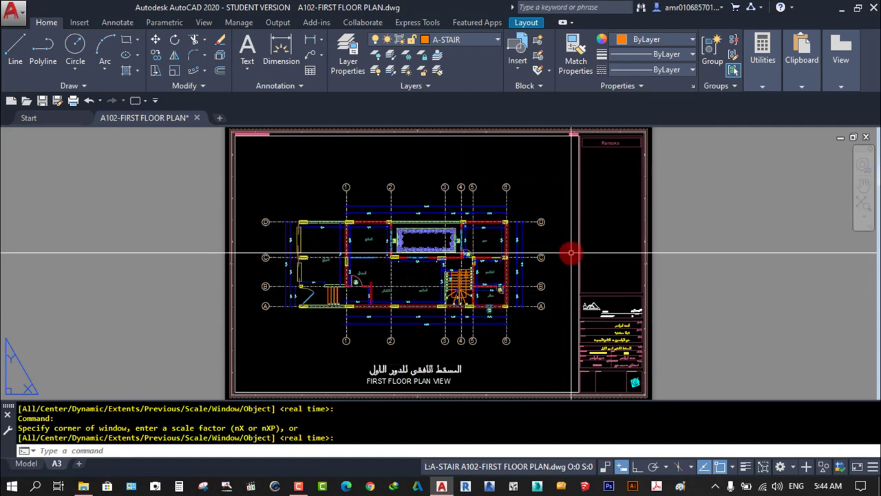
- Activate the A102 plan viewport and bring the whole first-floor plan into view
{"action": "key", "text": "Escape"}
{"action": "double_click", "coordinate": [374, 202]}
{"action": "scroll", "coordinate": [373, 207], "scroll_direction": "up", "scroll_amount": 3}
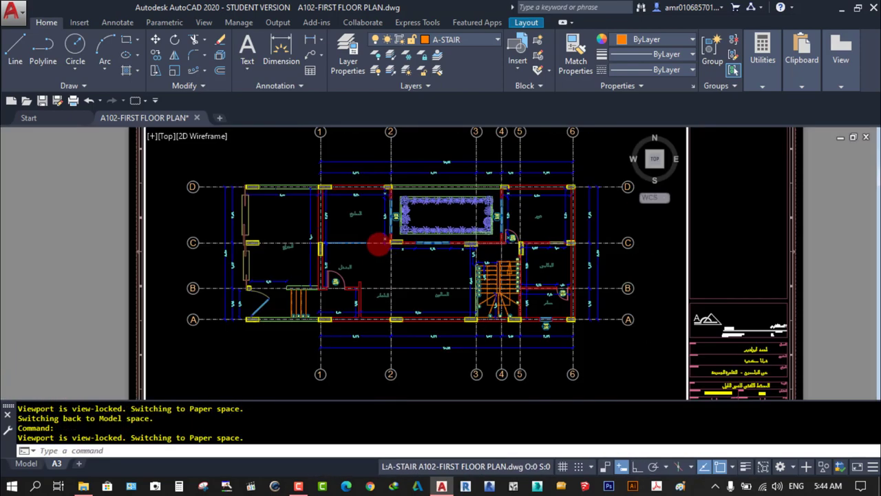
{"action": "middle_click_drag", "start_coordinate": [374, 245], "coordinate": [423, 231]}
{"action": "left_click", "coordinate": [685, 344]}
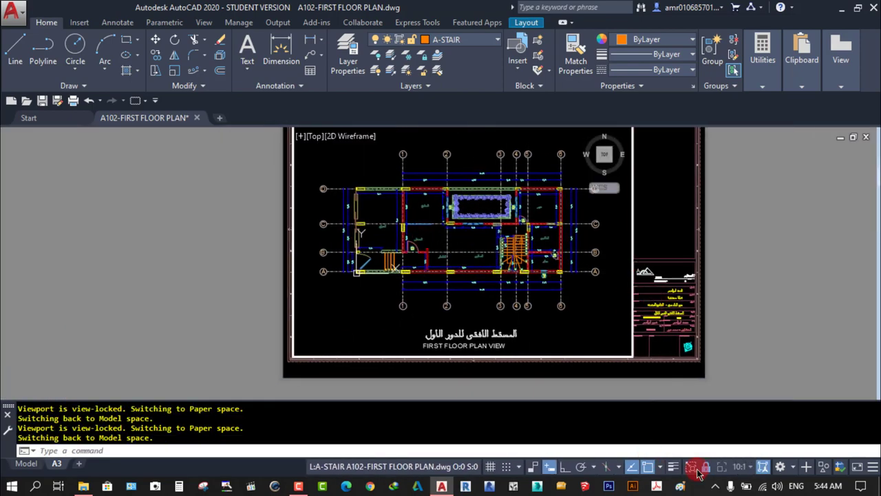
{"action": "scroll", "coordinate": [368, 275], "scroll_direction": "up", "scroll_amount": 2}
{"action": "middle_click_drag", "start_coordinate": [439, 290], "coordinate": [466, 300]}
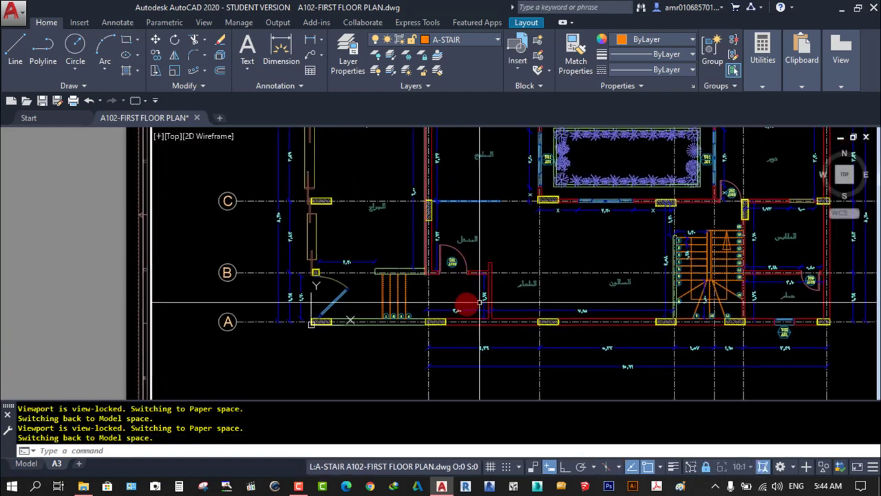
- Zoom and pan the plan to frame the area between grids D and C
{"action": "scroll", "coordinate": [466, 295], "scroll_direction": "down", "scroll_amount": 3}
{"action": "scroll", "coordinate": [504, 301], "scroll_direction": "up", "scroll_amount": 2}
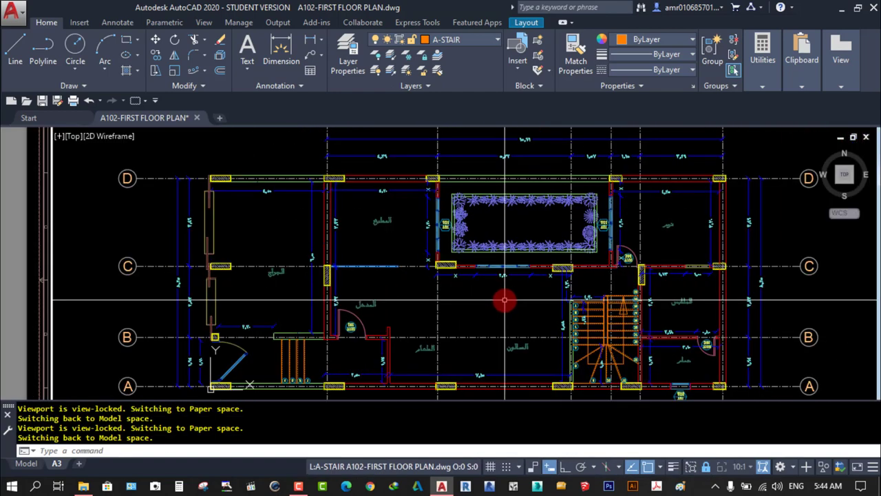
{"action": "scroll", "coordinate": [472, 250], "scroll_direction": "down", "scroll_amount": 2}
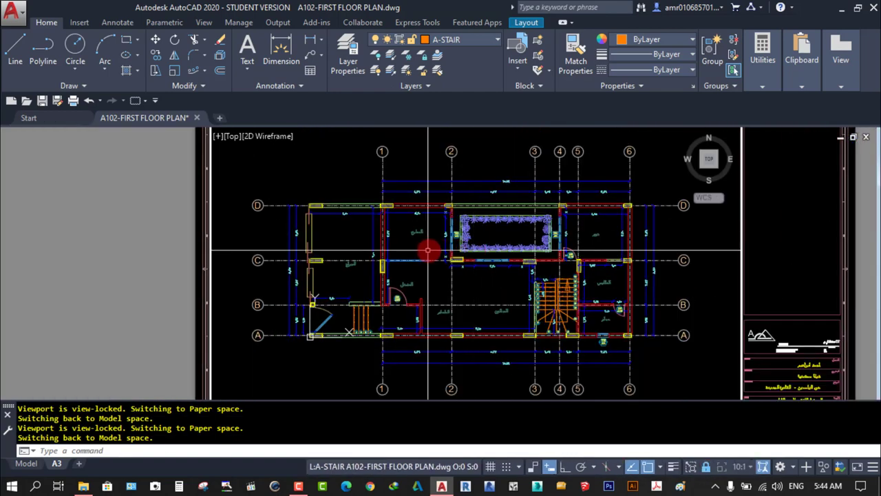
{"action": "scroll", "coordinate": [321, 204], "scroll_direction": "up", "scroll_amount": 5}
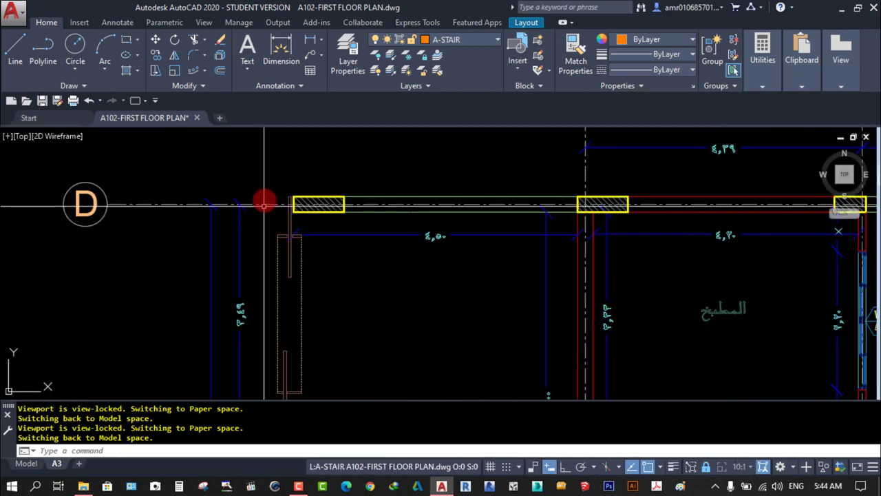
{"action": "scroll", "coordinate": [313, 195], "scroll_direction": "down", "scroll_amount": 2}
{"action": "scroll", "coordinate": [305, 216], "scroll_direction": "down", "scroll_amount": 2}
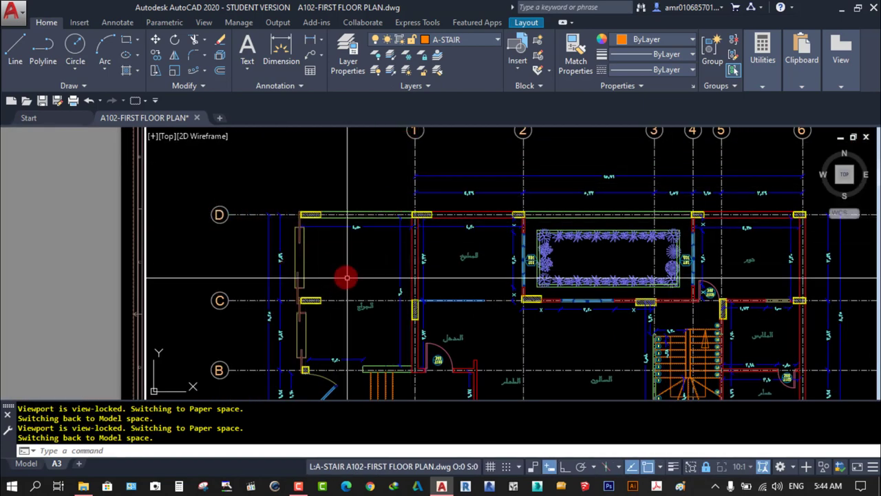
{"action": "mouse_move", "coordinate": [346, 278]}
{"action": "middle_mouse_down"}
{"action": "mouse_move", "coordinate": [356, 252]}
{"action": "mouse_move", "coordinate": [371, 243]}
{"action": "middle_mouse_up"}
{"action": "scroll", "coordinate": [342, 232], "scroll_direction": "up", "scroll_amount": 2}
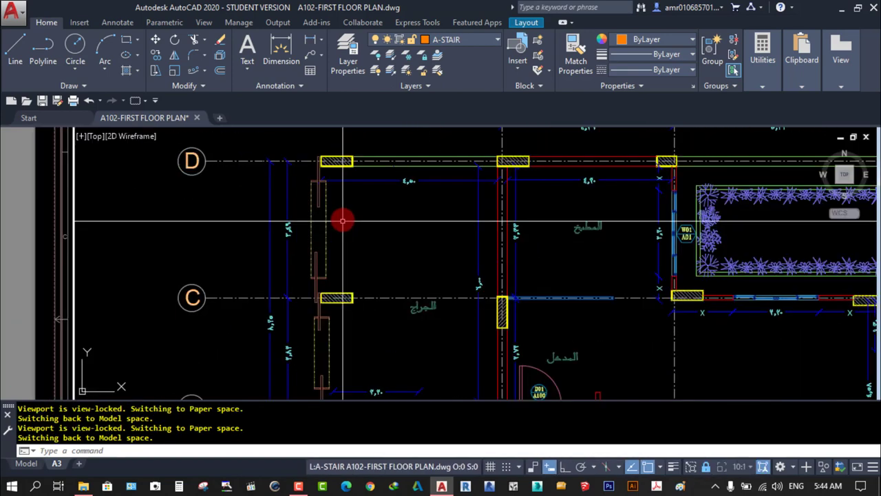
- Erase the 4.50 dimension and the vertical blue dimension between grids D and C
{"action": "left_click", "coordinate": [340, 195]}
{"action": "left_click", "coordinate": [307, 274]}
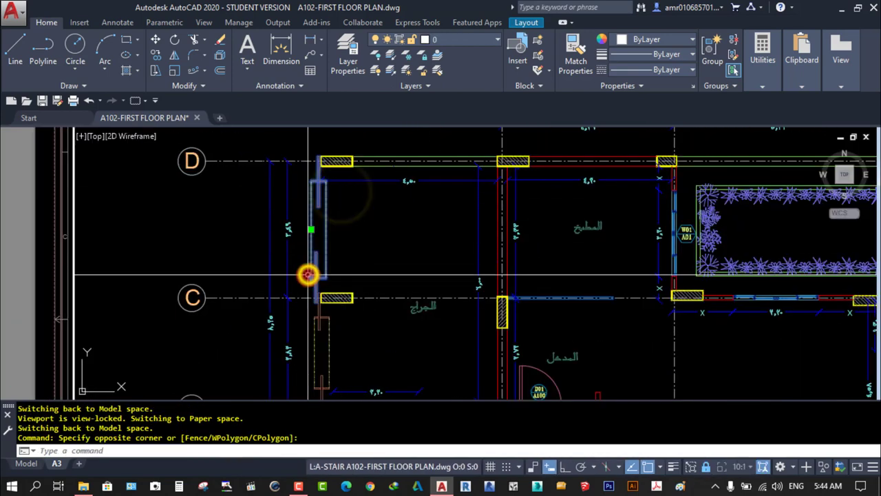
{"action": "left_click", "coordinate": [429, 208]}
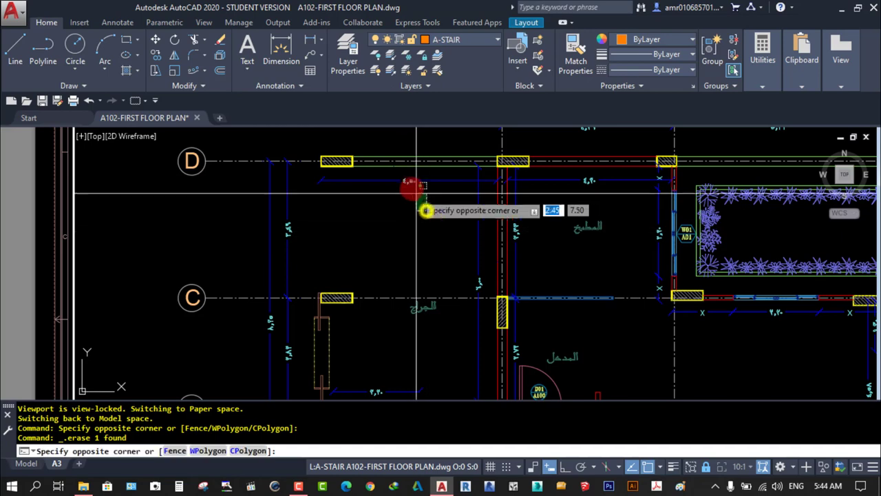
{"action": "left_click", "coordinate": [406, 179]}
{"action": "key", "text": "Delete"}
{"action": "left_click", "coordinate": [478, 234]}
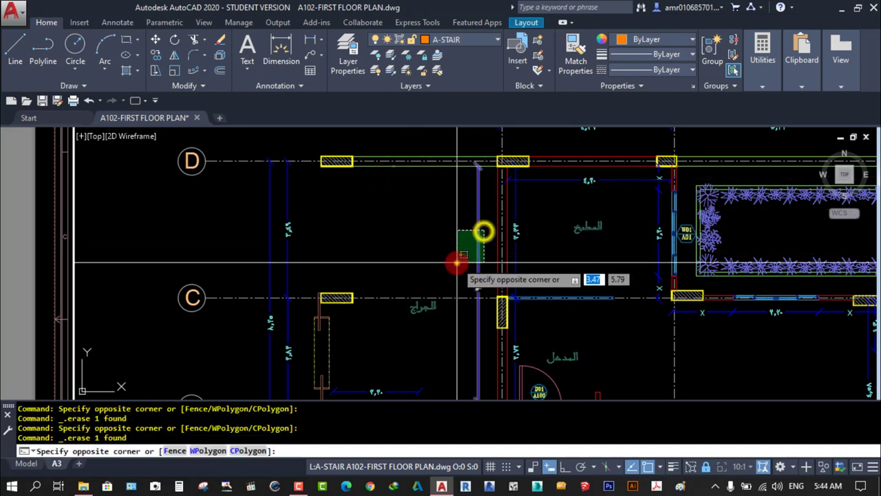
{"action": "left_click", "coordinate": [461, 262]}
{"action": "key", "text": "Delete"}
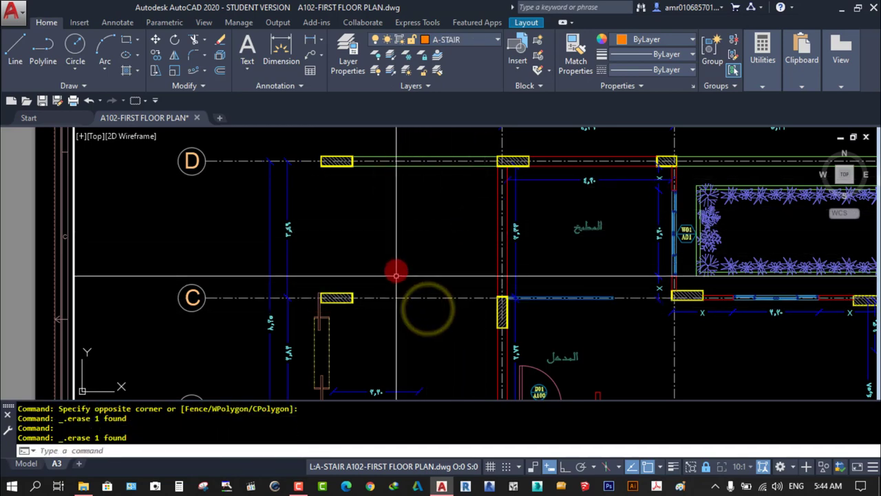
- Erase the leftover red dashed rectangle below grid C
{"action": "middle_click_drag", "start_coordinate": [399, 271], "coordinate": [409, 179]}
{"action": "left_click_drag", "start_coordinate": [374, 242], "coordinate": [331, 262]}
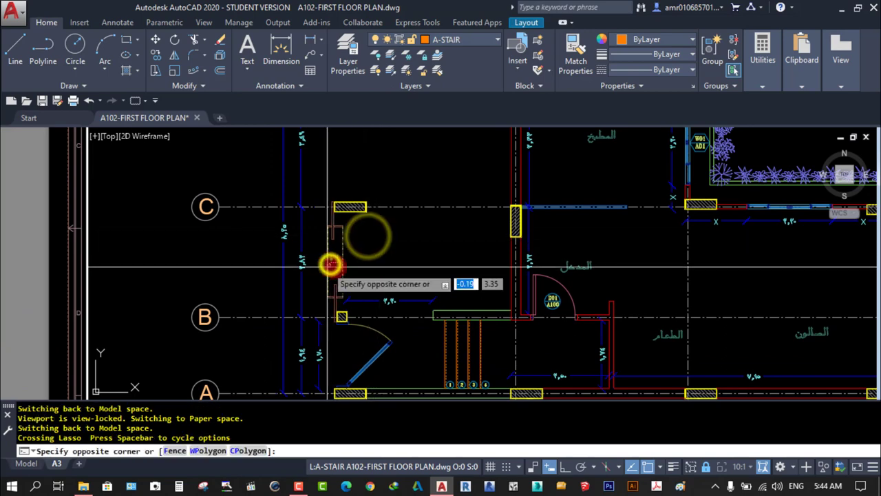
{"action": "left_click", "coordinate": [360, 246]}
{"action": "left_click", "coordinate": [360, 241]}
{"action": "left_click", "coordinate": [334, 257]}
{"action": "key", "text": "Delete"}
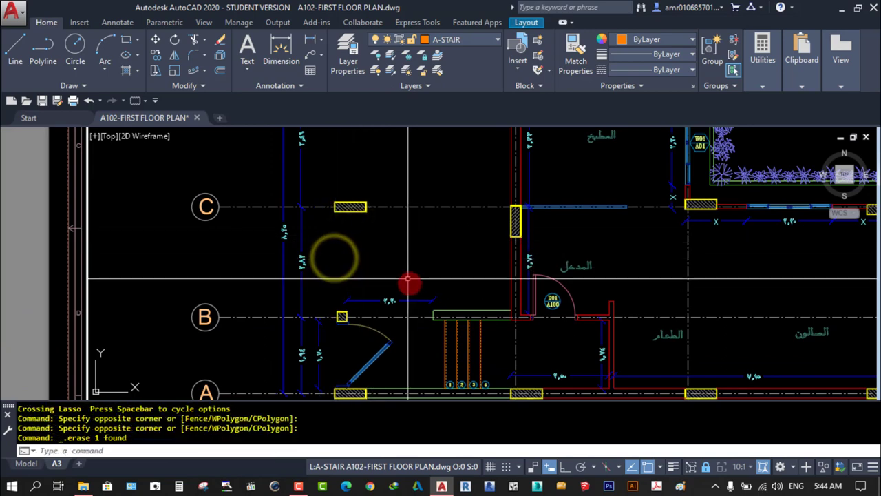
- Erase the dimension above grid A and the diagonal door leaf near it
{"action": "left_click", "coordinate": [411, 279]}
{"action": "left_click", "coordinate": [380, 308]}
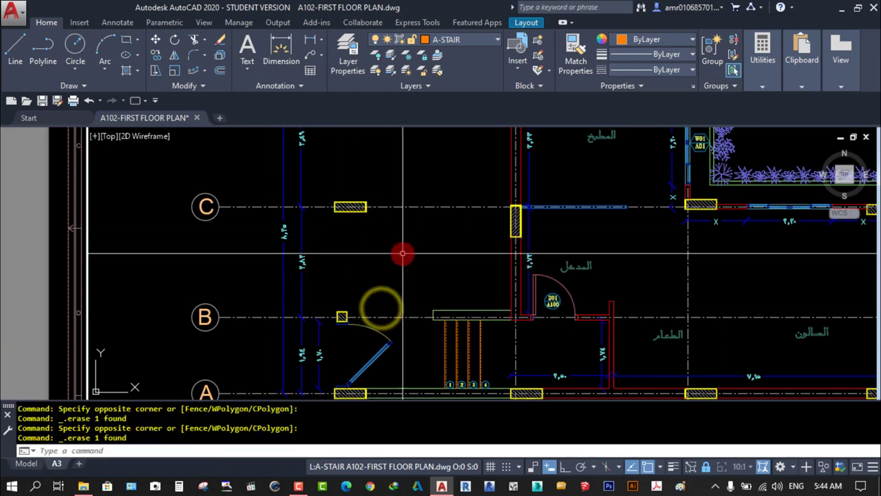
{"action": "scroll", "coordinate": [403, 252], "scroll_direction": "down", "scroll_amount": 2}
{"action": "scroll", "coordinate": [410, 299], "scroll_direction": "up", "scroll_amount": 1}
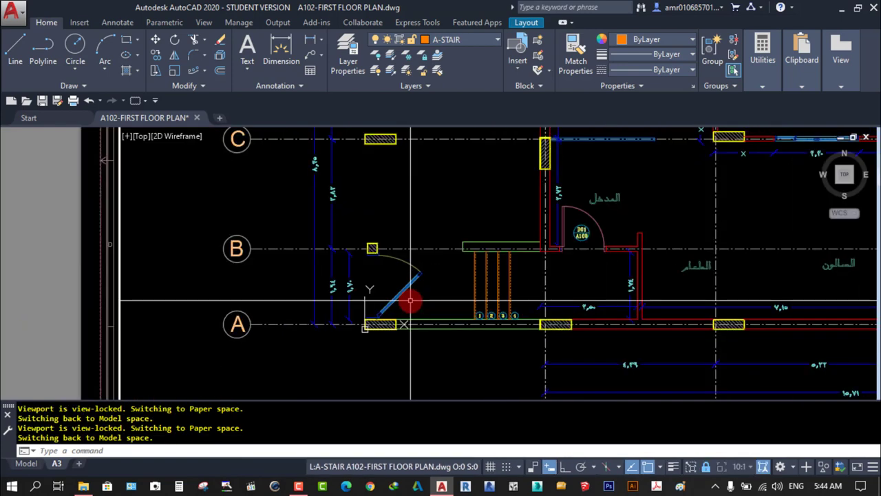
{"action": "scroll", "coordinate": [413, 298], "scroll_direction": "up", "scroll_amount": 2}
{"action": "left_click", "coordinate": [420, 289]}
{"action": "left_click", "coordinate": [388, 257]}
{"action": "key", "text": "Delete"}
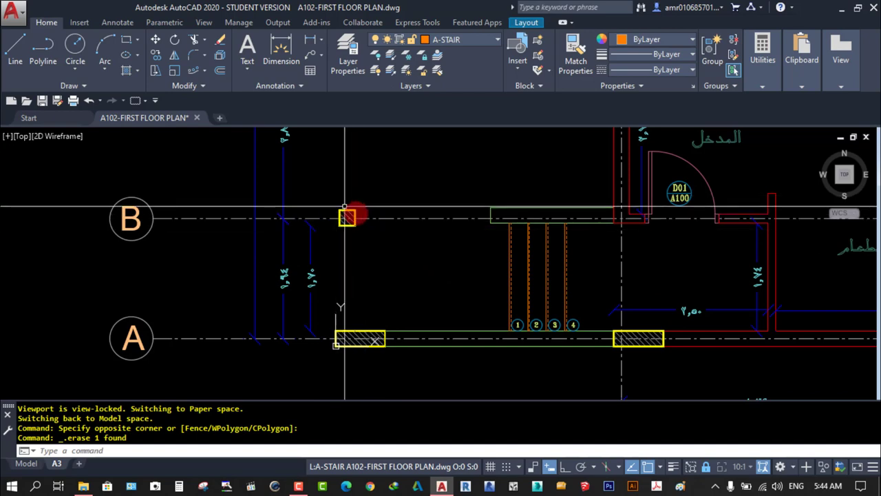
- Erase the stair tread lines between grids A and B
{"action": "scroll", "coordinate": [399, 253], "scroll_direction": "down", "scroll_amount": 1}
{"action": "scroll", "coordinate": [396, 262], "scroll_direction": "down", "scroll_amount": 1}
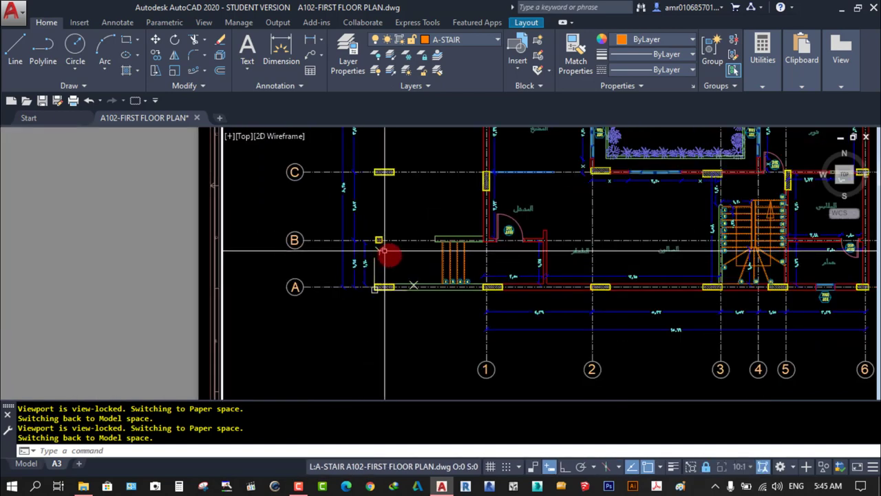
{"action": "scroll", "coordinate": [384, 273], "scroll_direction": "up", "scroll_amount": 3}
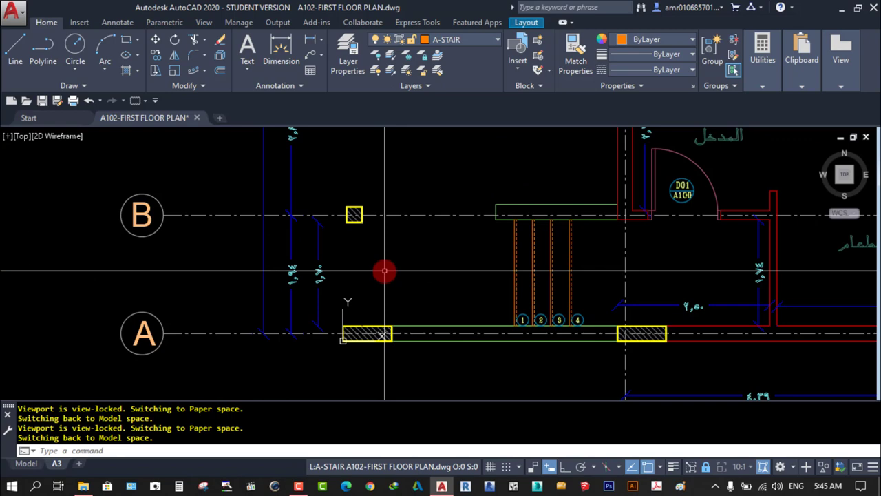
{"action": "left_click", "coordinate": [329, 183]}
{"action": "left_click", "coordinate": [376, 238]}
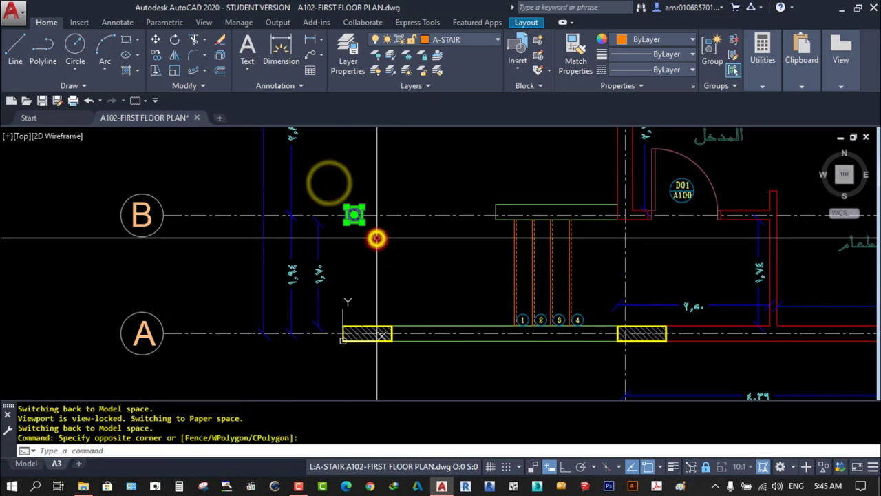
{"action": "key", "text": "Escape"}
{"action": "left_click", "coordinate": [585, 260]}
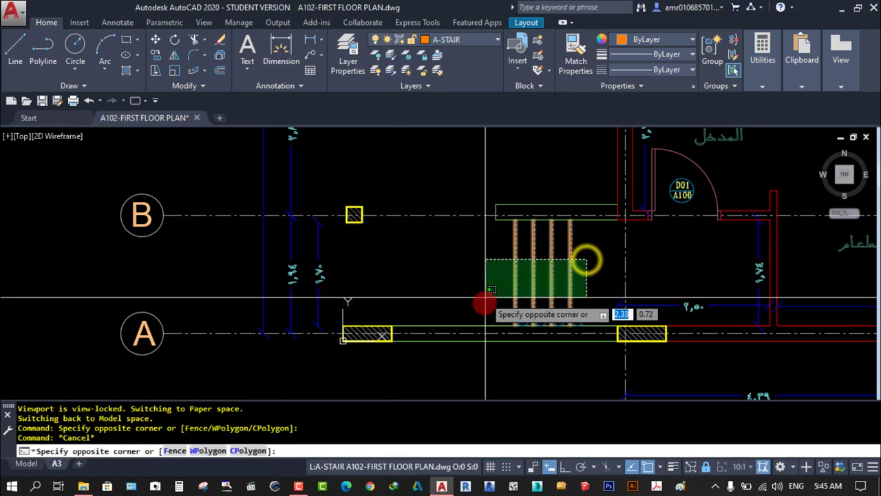
{"action": "left_click", "coordinate": [479, 320]}
{"action": "key", "text": "Delete"}
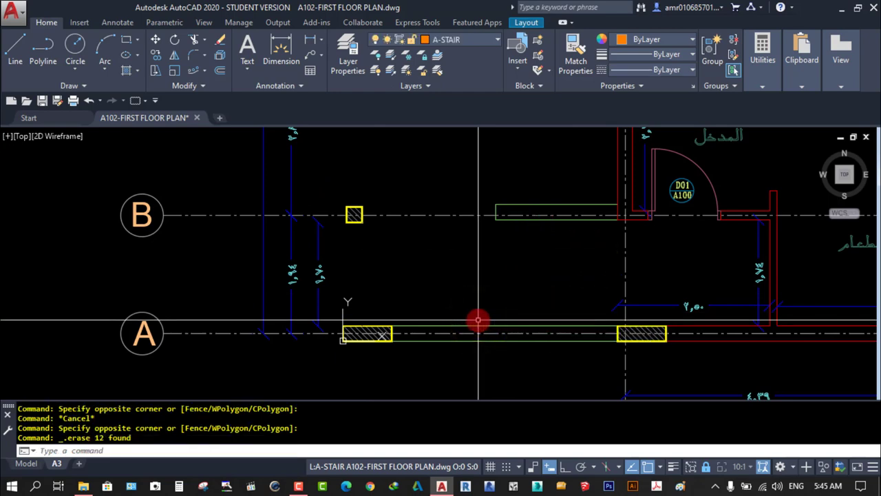
- Erase the remaining stair edge and the entrance door D01 with its swing
{"action": "left_click", "coordinate": [476, 177]}
{"action": "left_click", "coordinate": [627, 249]}
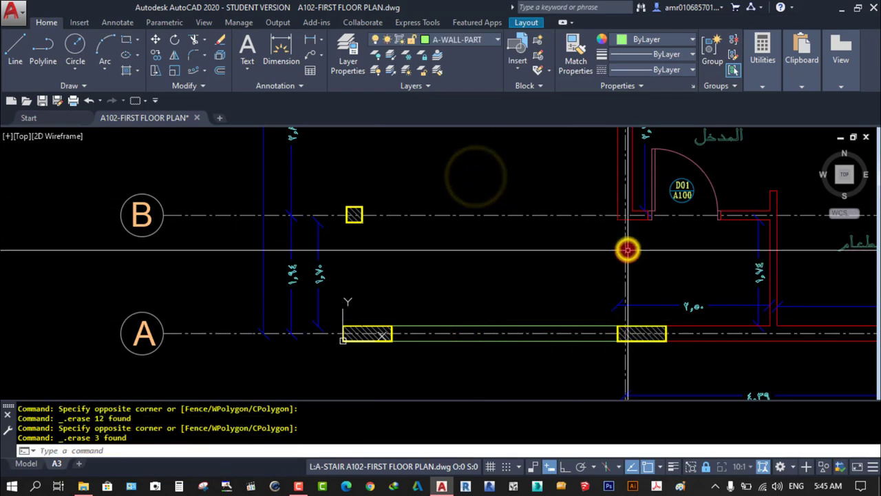
{"action": "middle_click_drag", "start_coordinate": [682, 240], "coordinate": [518, 299]}
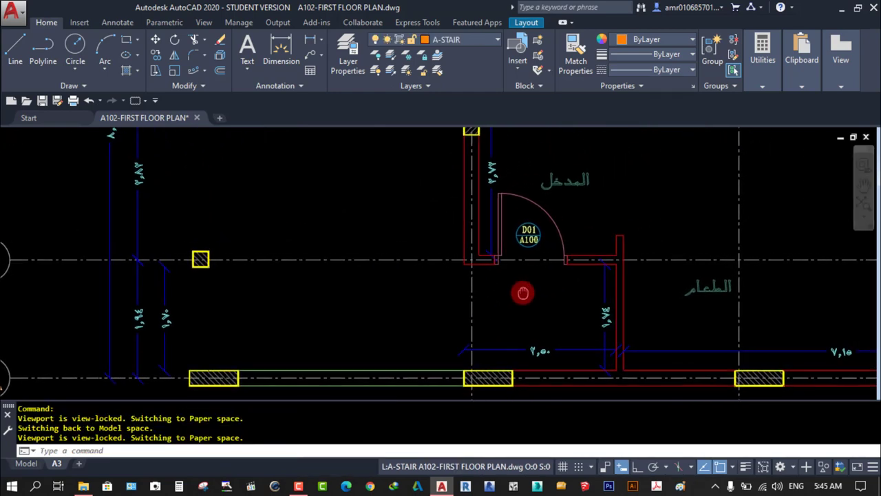
{"action": "left_click", "coordinate": [406, 156]}
{"action": "left_click", "coordinate": [648, 372]}
{"action": "key", "text": "Delete"}
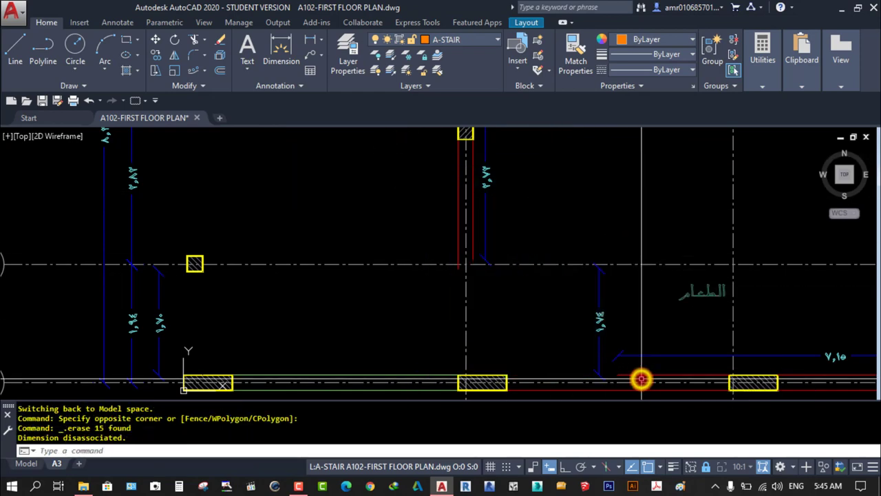
- Erase the vertical dimensions by the dining room and the wall between grids B and C
{"action": "middle_click_drag", "start_coordinate": [512, 309], "coordinate": [502, 257]}
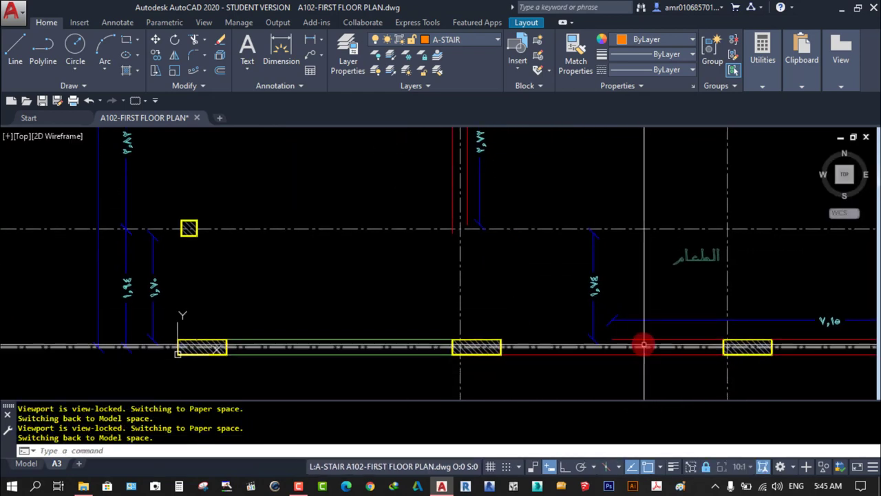
{"action": "left_click", "coordinate": [609, 257]}
{"action": "left_click", "coordinate": [565, 294]}
{"action": "key", "text": "Delete"}
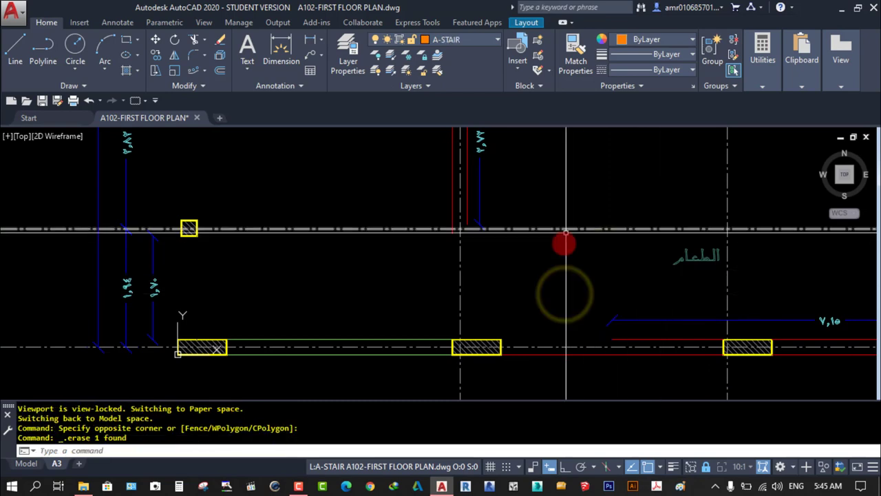
{"action": "middle_click_drag", "start_coordinate": [565, 241], "coordinate": [503, 234]}
{"action": "left_click", "coordinate": [503, 220]}
{"action": "left_click", "coordinate": [473, 259]}
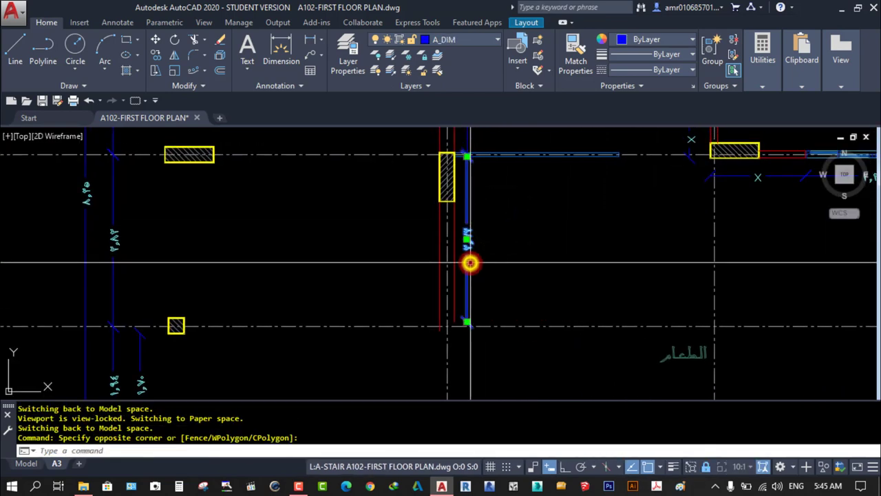
{"action": "key", "text": "Delete"}
- Erase the kitchen room label near grid D
{"action": "scroll", "coordinate": [527, 258], "scroll_direction": "down", "scroll_amount": 3}
{"action": "scroll", "coordinate": [530, 216], "scroll_direction": "down", "scroll_amount": 2}
{"action": "middle_click_drag", "start_coordinate": [531, 216], "coordinate": [518, 257]}
{"action": "scroll", "coordinate": [518, 257], "scroll_direction": "up", "scroll_amount": 3}
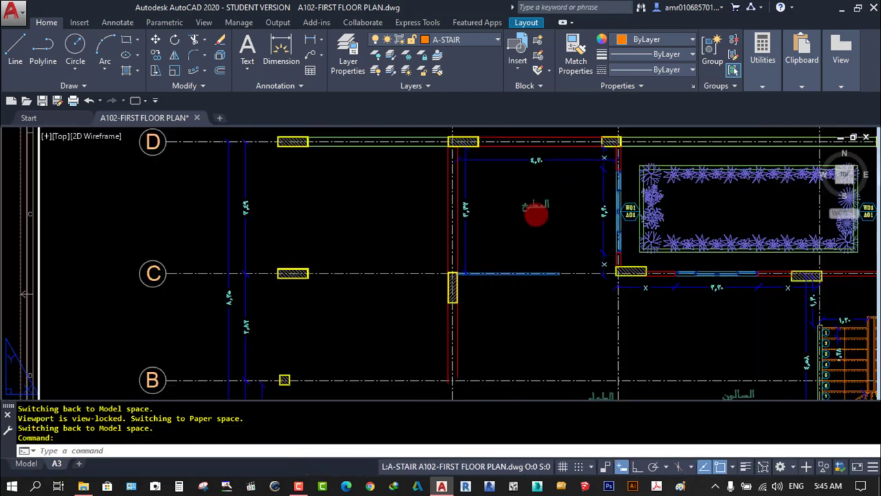
{"action": "scroll", "coordinate": [530, 208], "scroll_direction": "up", "scroll_amount": 3}
{"action": "left_click", "coordinate": [547, 223]}
{"action": "left_click", "coordinate": [521, 197]}
{"action": "key", "text": "Delete"}
- Erase the leftover cyan dimension text and the blue line along grid C
{"action": "left_click", "coordinate": [470, 187]}
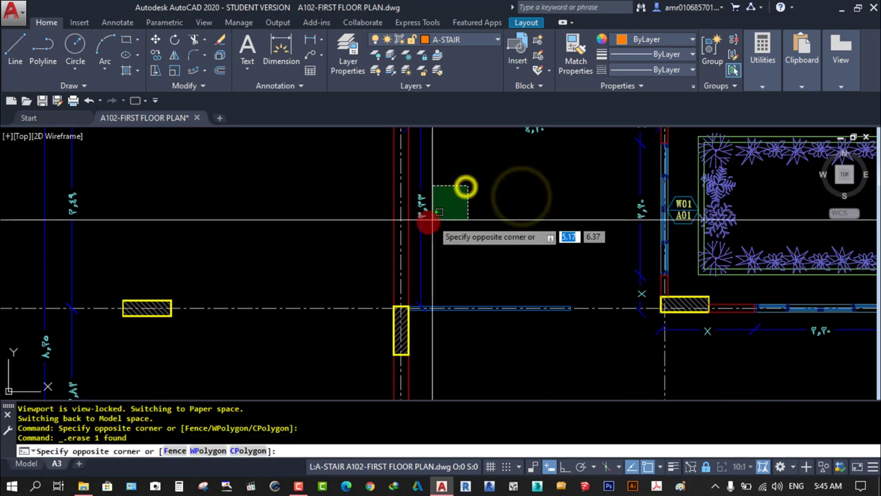
{"action": "left_click", "coordinate": [418, 228]}
{"action": "key", "text": "Delete"}
{"action": "left_click", "coordinate": [375, 283]}
{"action": "left_click", "coordinate": [600, 334]}
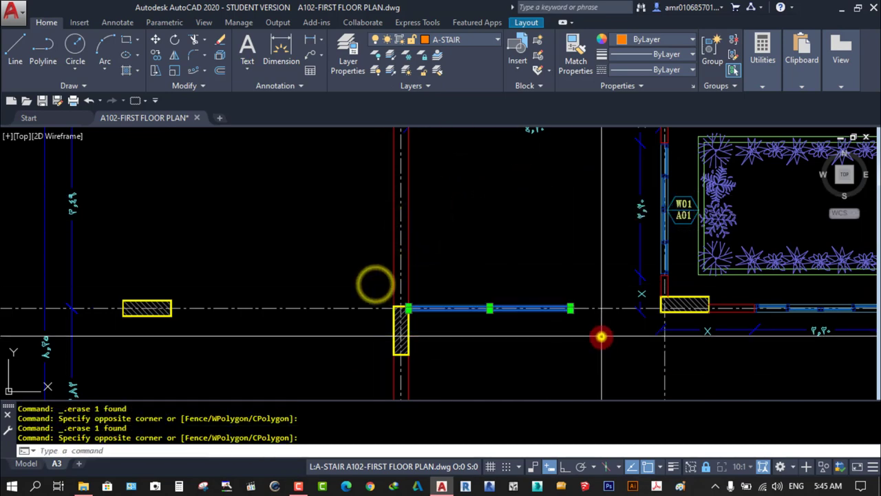
{"action": "key", "text": "Delete"}
- Erase the objects near grid D and the top horizontal dimension line
{"action": "scroll", "coordinate": [517, 214], "scroll_direction": "down", "scroll_amount": 3}
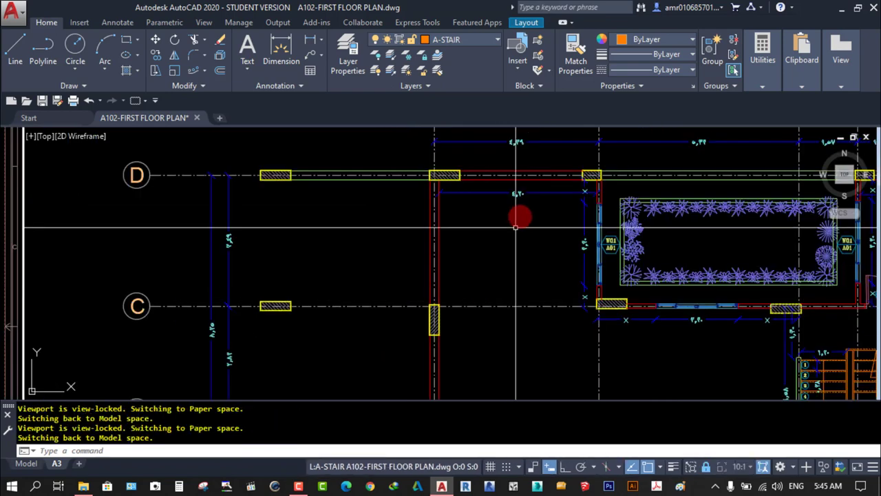
{"action": "scroll", "coordinate": [564, 199], "scroll_direction": "up", "scroll_amount": 3}
{"action": "left_click", "coordinate": [590, 191]}
{"action": "left_click", "coordinate": [551, 244]}
{"action": "key", "text": "Delete"}
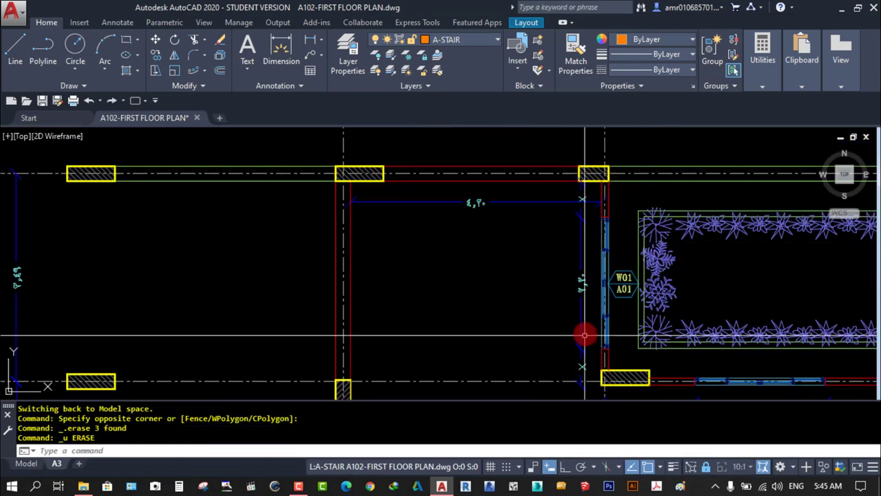
{"action": "left_click", "coordinate": [508, 232]}
{"action": "left_click", "coordinate": [480, 201]}
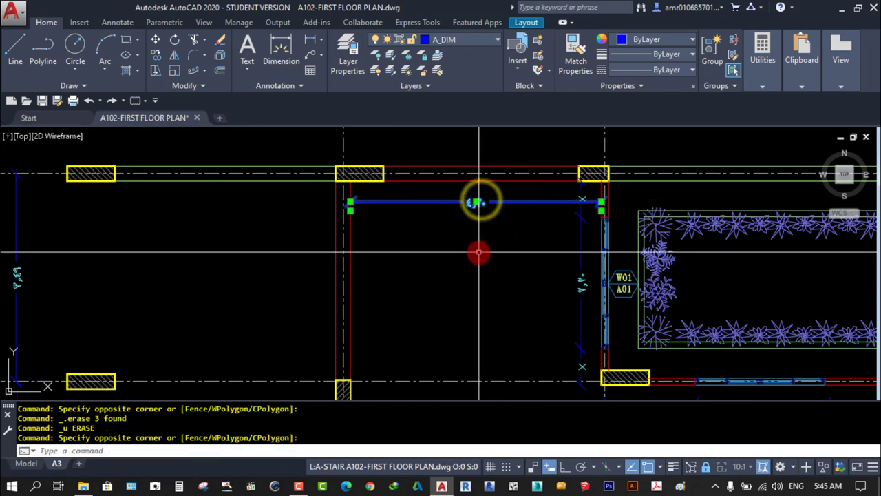
{"action": "key", "text": "Delete"}
{"action": "middle_click_drag", "start_coordinate": [248, 187], "coordinate": [377, 210]}
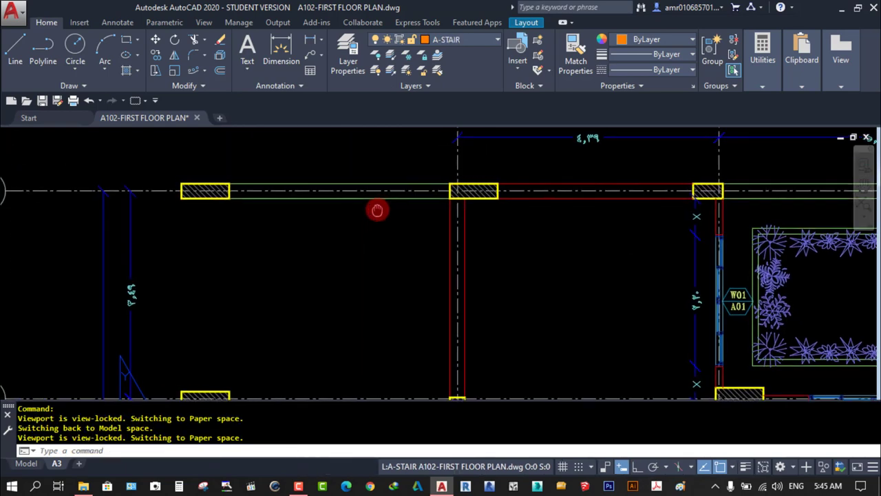
{"action": "left_click", "coordinate": [364, 199]}
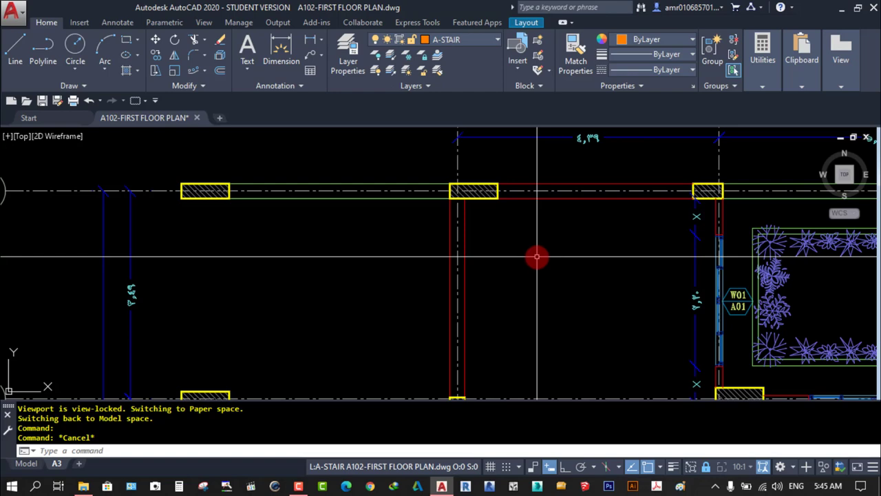
- Copy the wall line's properties onto the line along grid D with MA
{"action": "type", "text": "Ma"}
{"action": "key", "text": "Return"}
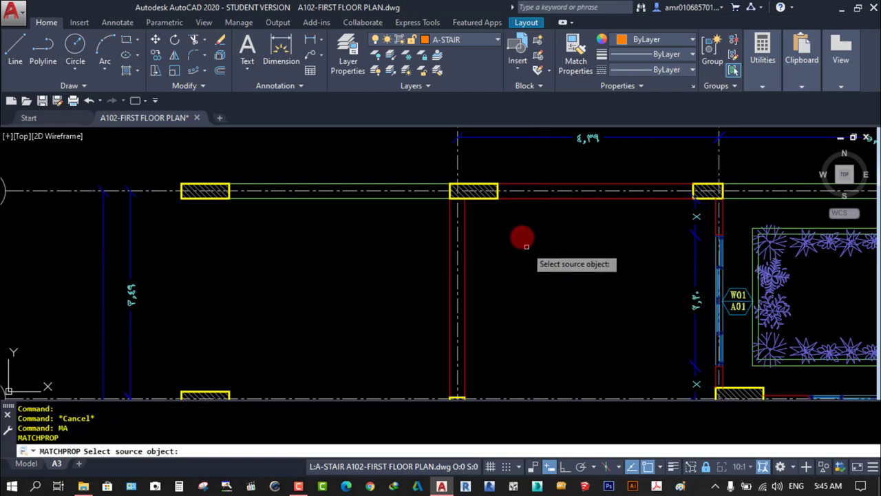
{"action": "left_click", "coordinate": [525, 199]}
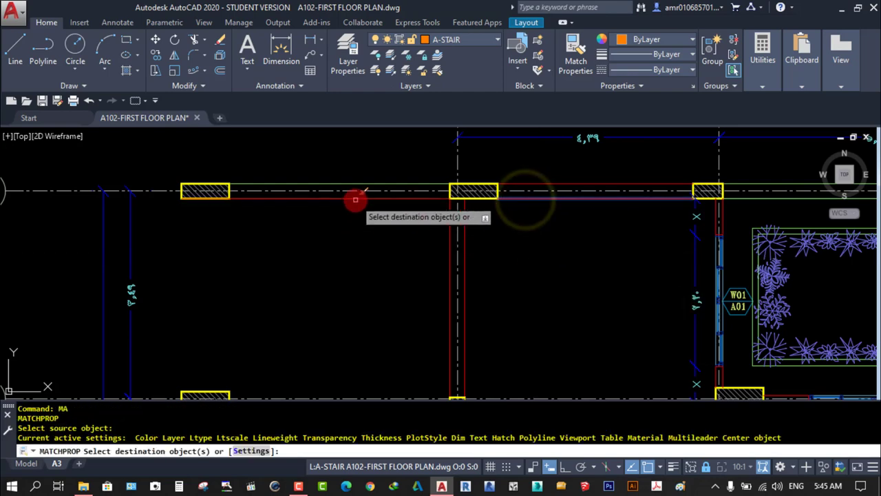
{"action": "left_click", "coordinate": [355, 198]}
{"action": "scroll", "coordinate": [351, 184], "scroll_direction": "down", "scroll_amount": 3}
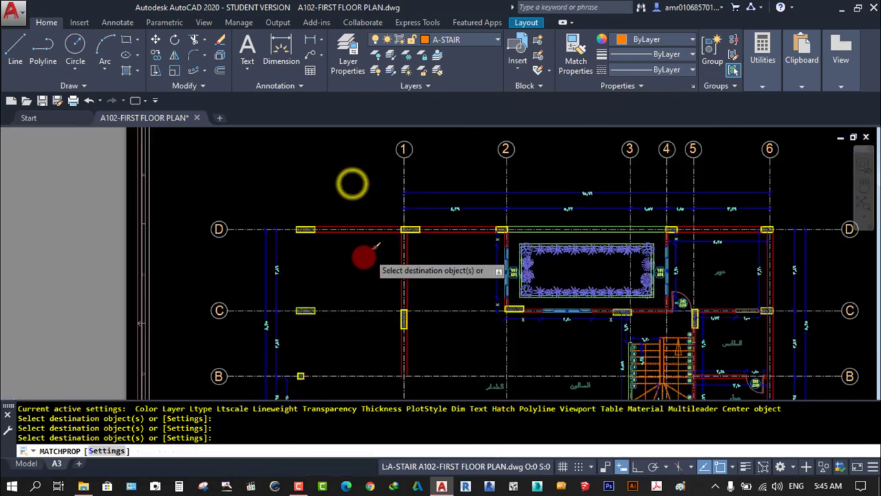
{"action": "scroll", "coordinate": [364, 255], "scroll_direction": "down", "scroll_amount": 2}
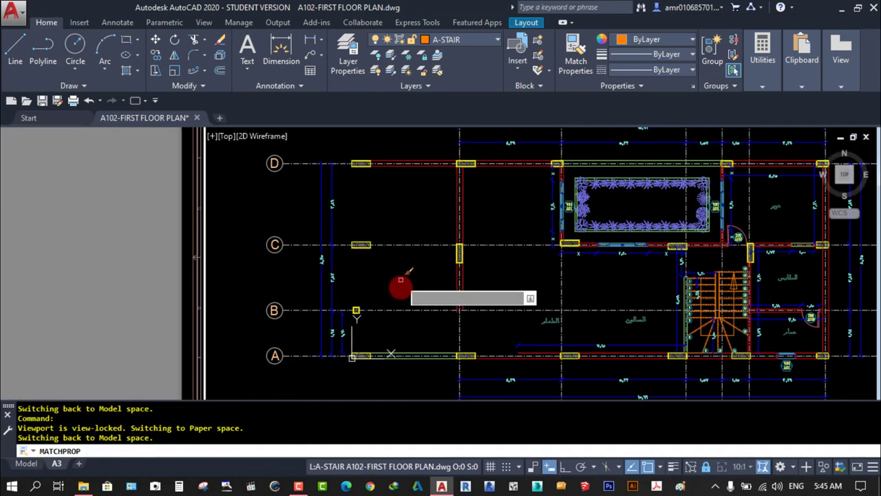
{"action": "key", "text": "Escape"}
{"action": "scroll", "coordinate": [458, 282], "scroll_direction": "up", "scroll_amount": 2}
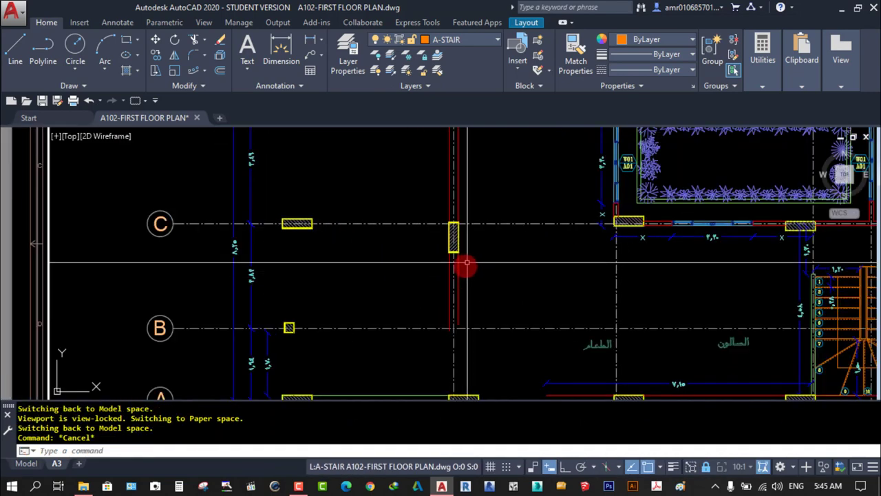
{"action": "scroll", "coordinate": [461, 271], "scroll_direction": "up", "scroll_amount": 3}
- Erase the vertical line below the column
{"action": "left_click", "coordinate": [464, 262]}
{"action": "left_click", "coordinate": [444, 287]}
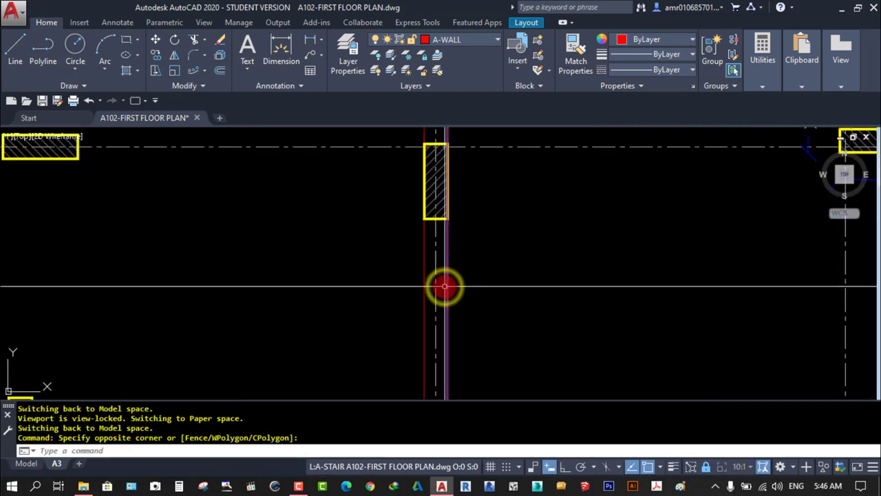
{"action": "key", "text": "Delete"}
{"action": "left_click", "coordinate": [393, 301]}
{"action": "scroll", "coordinate": [392, 306], "scroll_direction": "down", "scroll_amount": 2}
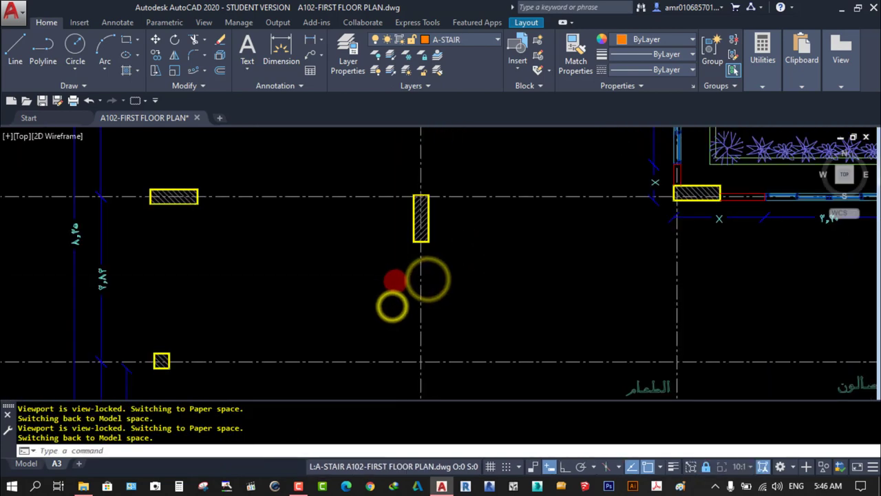
{"action": "scroll", "coordinate": [394, 289], "scroll_direction": "down", "scroll_amount": 4}
{"action": "scroll", "coordinate": [389, 303], "scroll_direction": "up", "scroll_amount": 2}
{"action": "scroll", "coordinate": [385, 311], "scroll_direction": "up", "scroll_amount": 2}
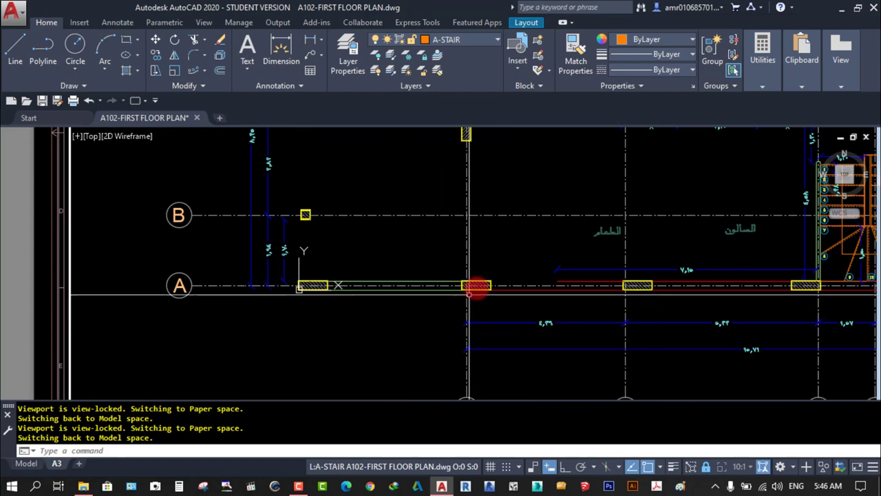
{"action": "scroll", "coordinate": [523, 267], "scroll_direction": "up", "scroll_amount": 3}
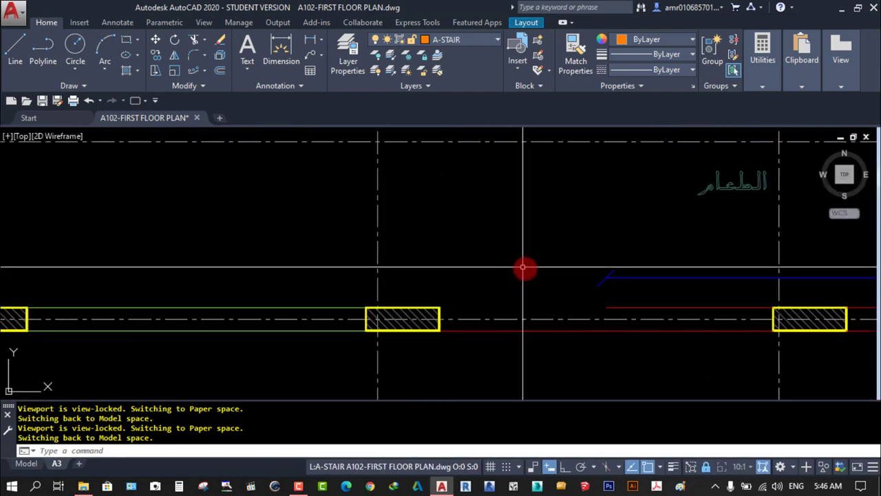
- Grip-stretch the wall line's end to its new end point
{"action": "left_click", "coordinate": [604, 308]}
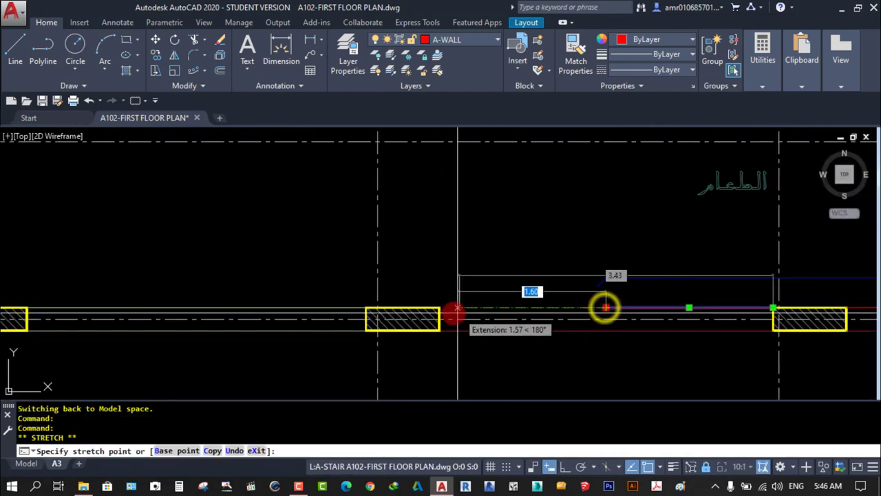
{"action": "left_click", "coordinate": [441, 305]}
{"action": "scroll", "coordinate": [475, 272], "scroll_direction": "down", "scroll_amount": 2}
{"action": "scroll", "coordinate": [479, 282], "scroll_direction": "down", "scroll_amount": 2}
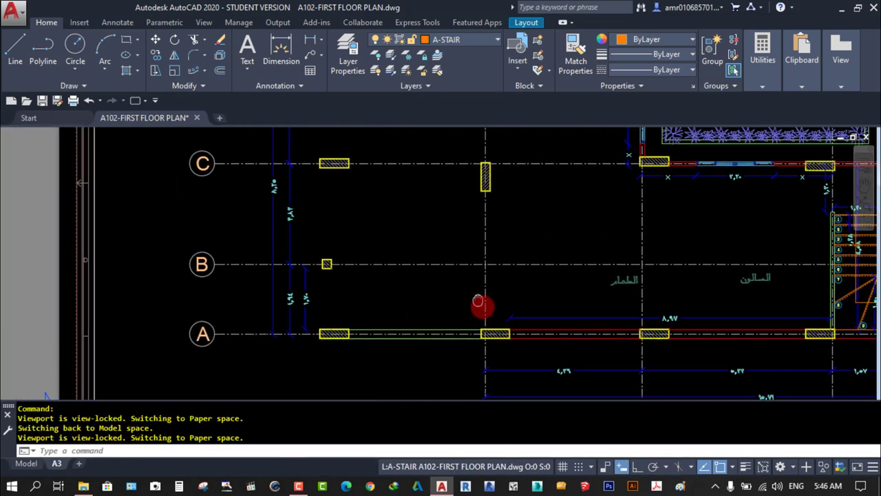
{"action": "scroll", "coordinate": [619, 283], "scroll_direction": "down", "scroll_amount": 3}
{"action": "scroll", "coordinate": [612, 255], "scroll_direction": "down", "scroll_amount": 1}
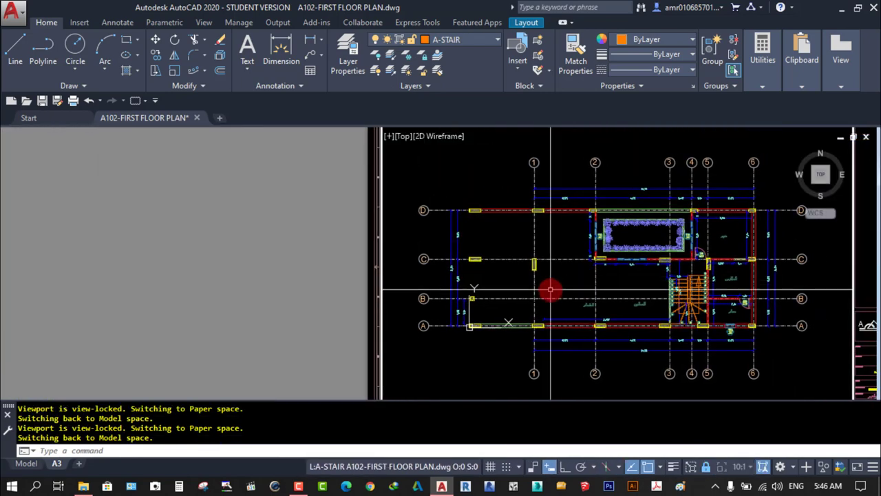
{"action": "scroll", "coordinate": [612, 250], "scroll_direction": "up", "scroll_amount": 2}
{"action": "key", "text": "Escape"}
{"action": "scroll", "coordinate": [494, 272], "scroll_direction": "up", "scroll_amount": 2}
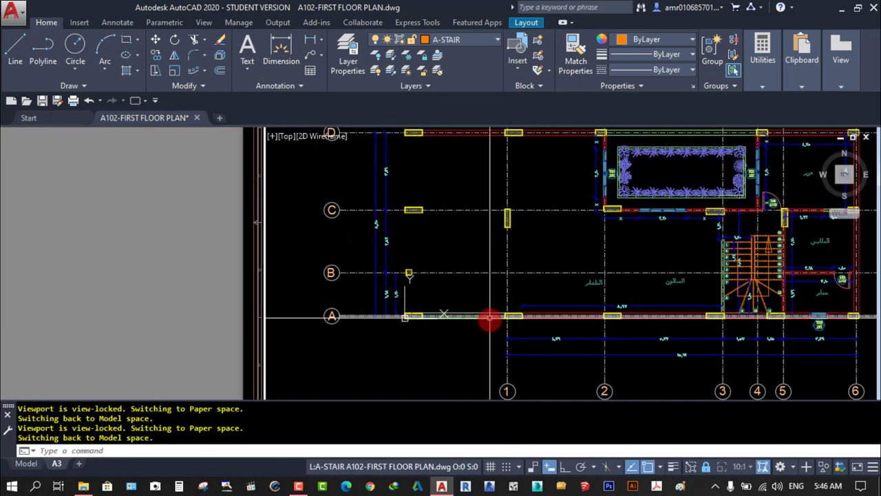
{"action": "scroll", "coordinate": [483, 337], "scroll_direction": "up", "scroll_amount": 2}
- Match the grid A line to the red wall line's properties with MA
{"action": "type", "text": "Ma"}
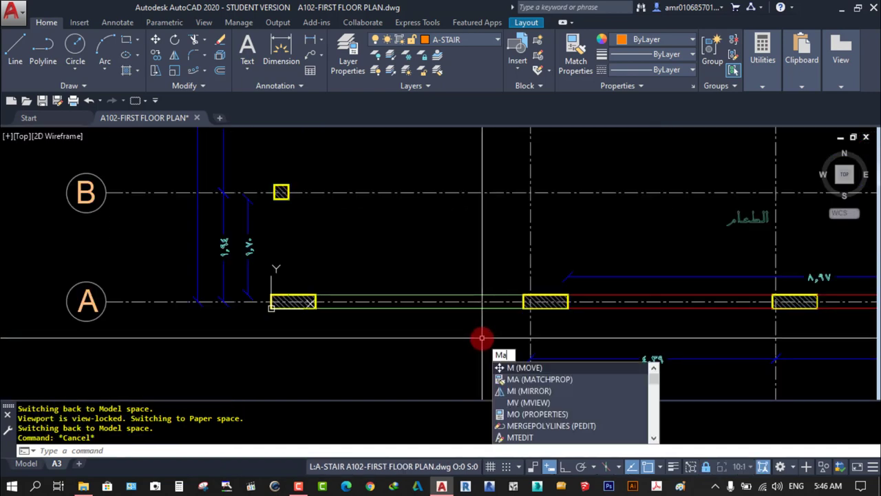
{"action": "key", "text": "Return"}
{"action": "left_click", "coordinate": [596, 296]}
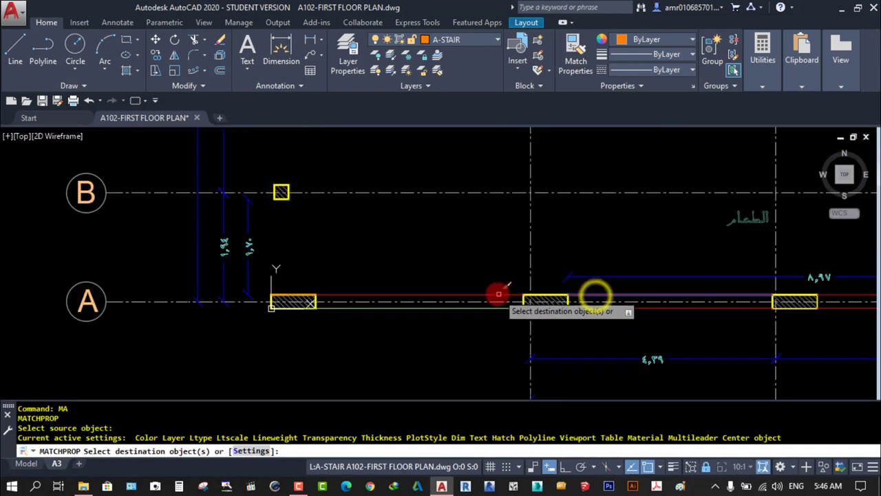
{"action": "left_click", "coordinate": [496, 294]}
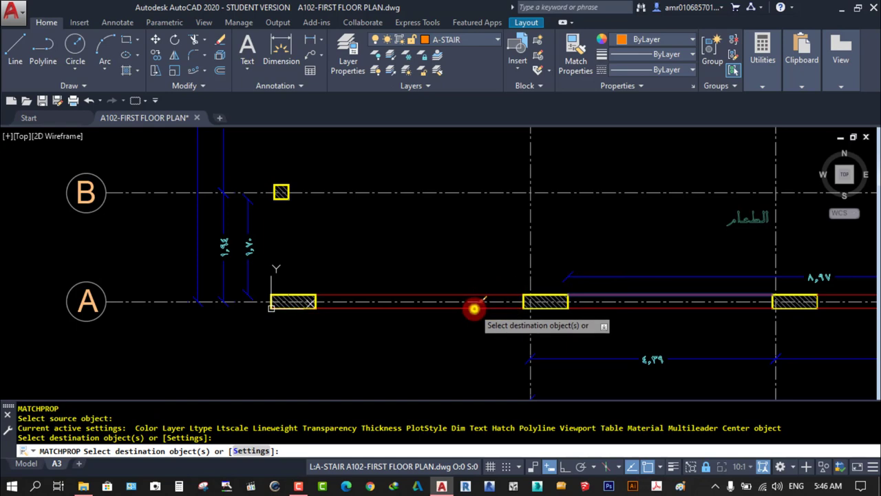
{"action": "key", "text": "Escape"}
{"action": "scroll", "coordinate": [466, 324], "scroll_direction": "down", "scroll_amount": 3}
{"action": "scroll", "coordinate": [416, 326], "scroll_direction": "down", "scroll_amount": 2}
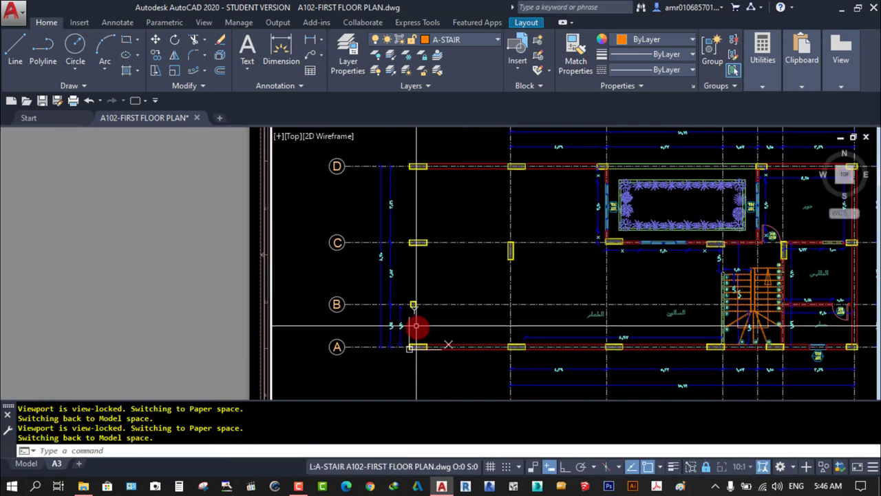
{"action": "scroll", "coordinate": [417, 325], "scroll_direction": "up", "scroll_amount": 2}
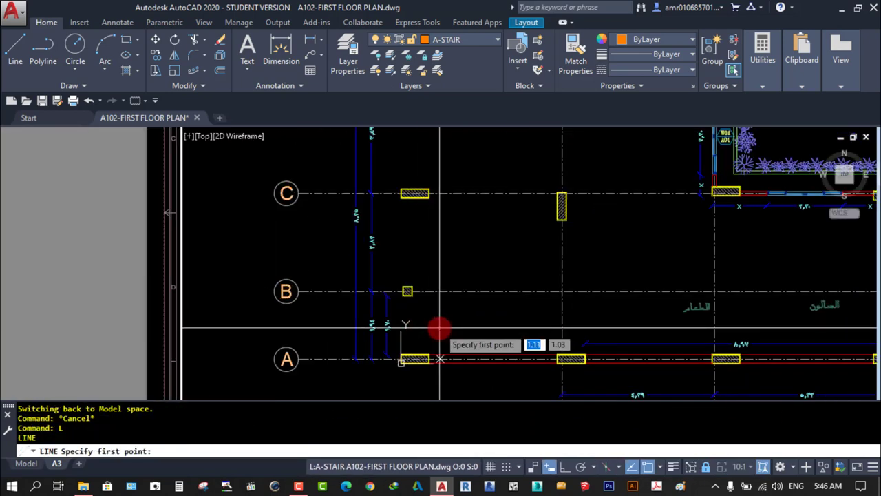
- Make A-WALL current and draw a wall line from grid A to grid D
{"action": "key", "text": "Escape"}
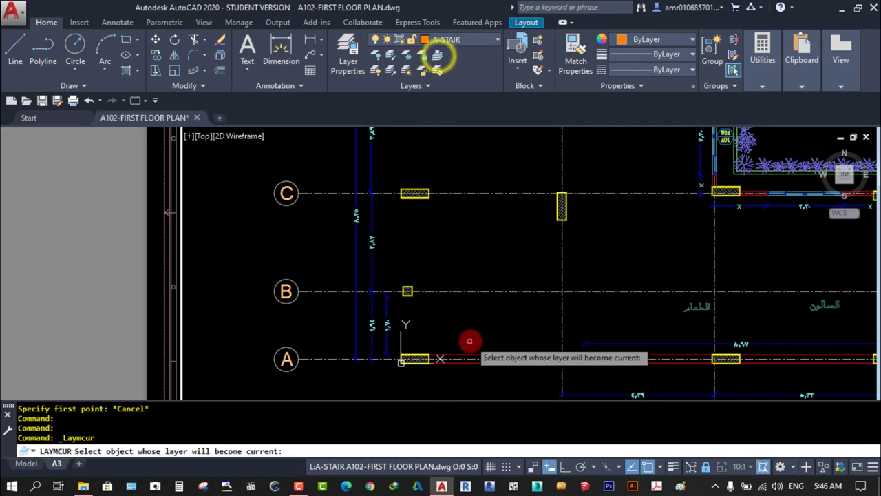
{"action": "left_click", "coordinate": [470, 353]}
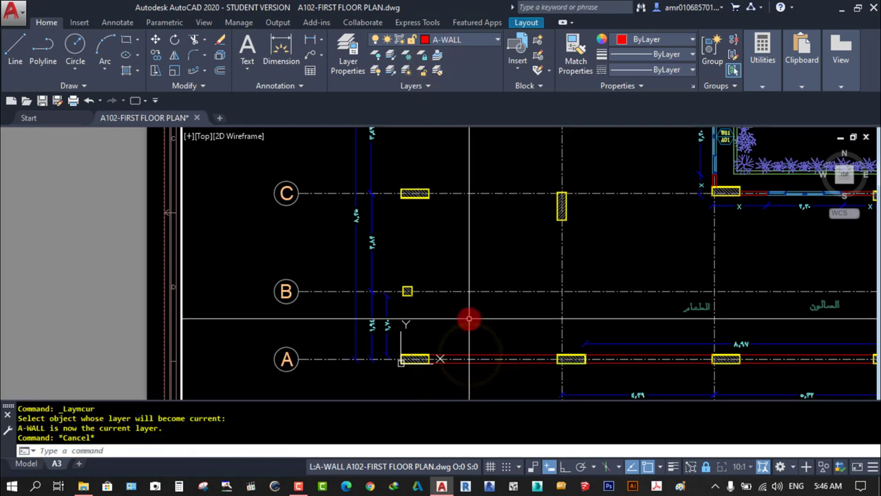
{"action": "type", "text": "l"}
{"action": "key", "text": "Return"}
{"action": "scroll", "coordinate": [402, 365], "scroll_direction": "up", "scroll_amount": 3}
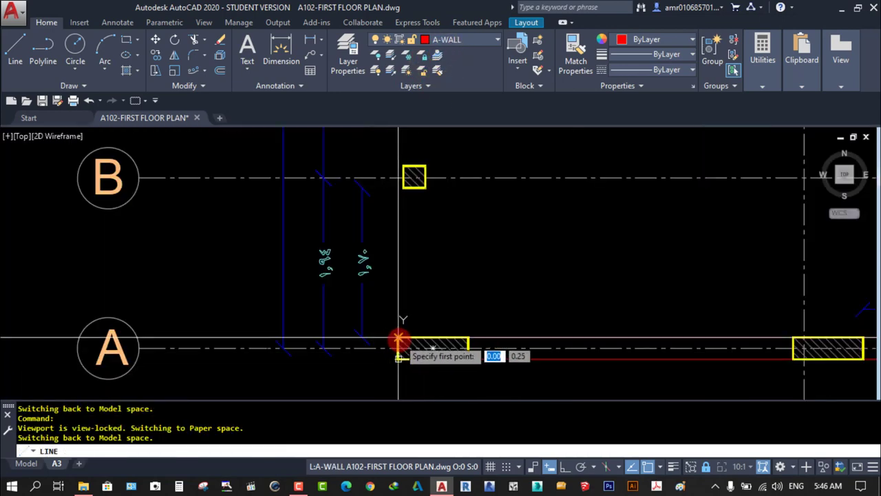
{"action": "left_click", "coordinate": [398, 338]}
{"action": "scroll", "coordinate": [444, 246], "scroll_direction": "down", "scroll_amount": 3}
{"action": "scroll", "coordinate": [420, 407], "scroll_direction": "up", "scroll_amount": 2}
{"action": "scroll", "coordinate": [379, 231], "scroll_direction": "up", "scroll_amount": 2}
{"action": "scroll", "coordinate": [388, 200], "scroll_direction": "up", "scroll_amount": 3}
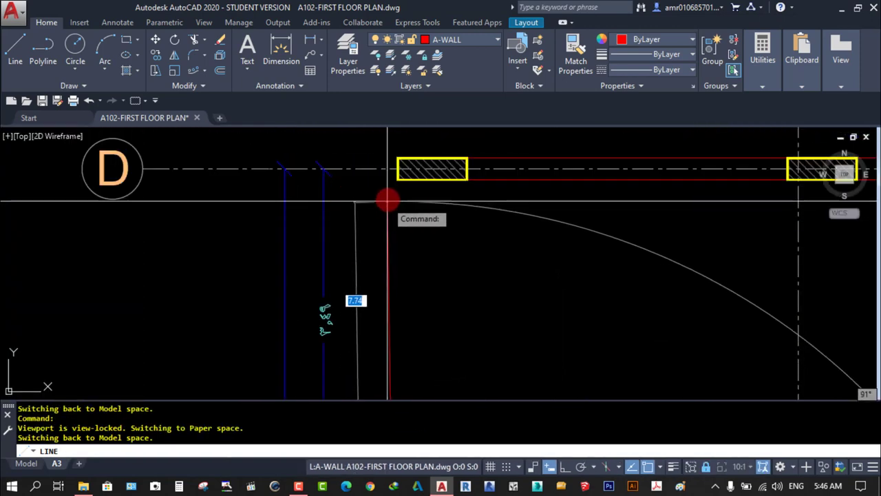
{"action": "left_click", "coordinate": [397, 182]}
{"action": "key", "text": "Escape"}
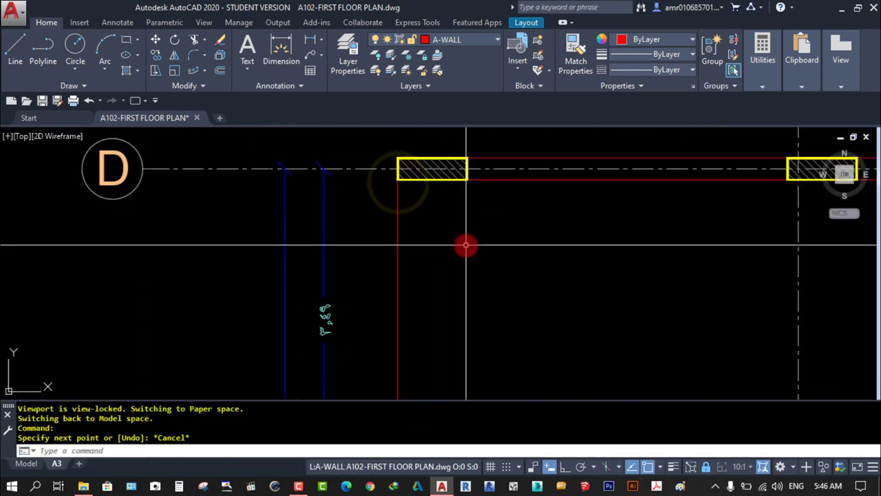
- Offset the new wall line by 0.25
{"action": "type", "text": "o"}
{"action": "key", "text": "Return"}
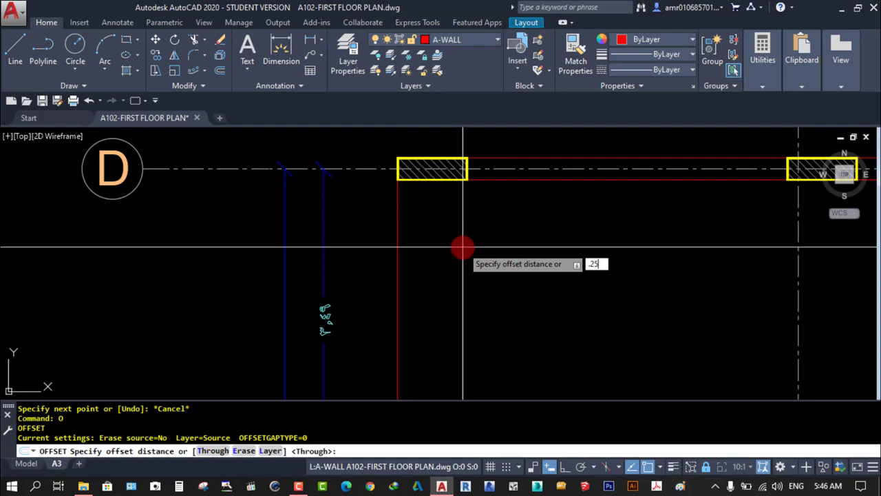
{"action": "key", "text": "Return"}
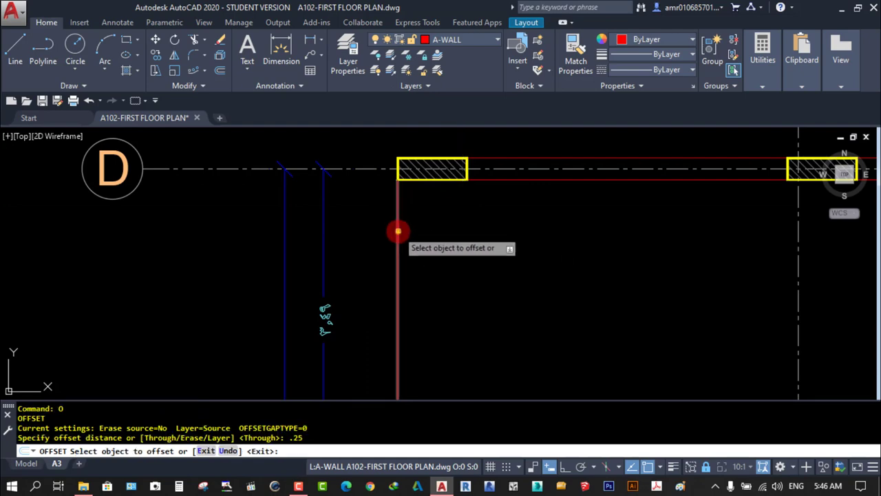
{"action": "scroll", "coordinate": [464, 236], "scroll_direction": "down", "scroll_amount": 3}
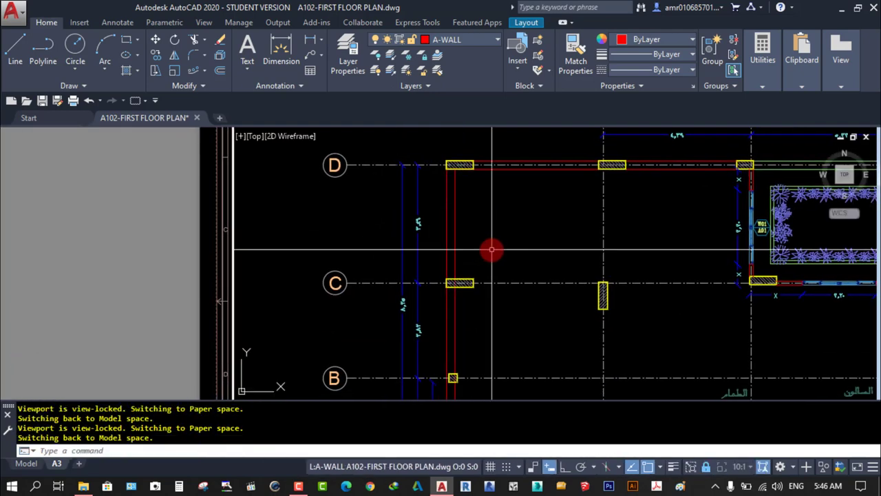
{"action": "type", "text": "tr"}
- Trim the wall lines at the column
{"action": "key", "text": "Return"}
{"action": "scroll", "coordinate": [490, 256], "scroll_direction": "up", "scroll_amount": 5}
{"action": "left_click", "coordinate": [456, 267]}
{"action": "scroll", "coordinate": [434, 238], "scroll_direction": "up", "scroll_amount": 2}
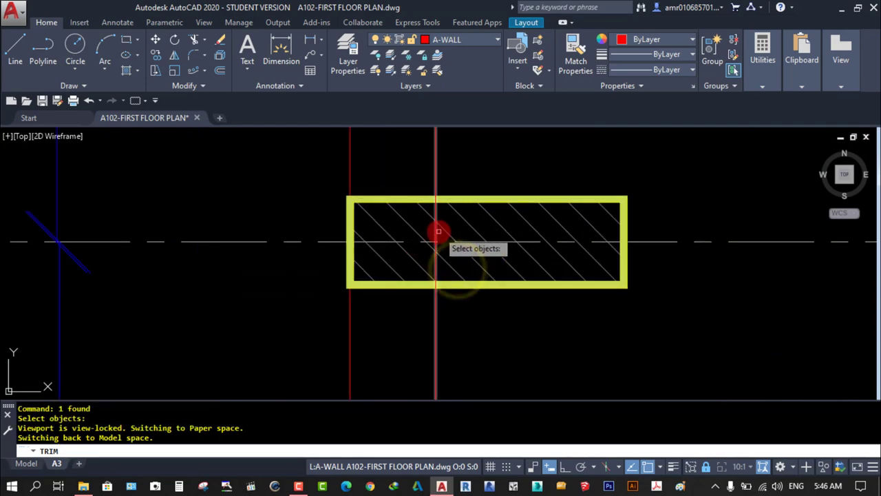
{"action": "key", "text": "Return"}
{"action": "scroll", "coordinate": [435, 232], "scroll_direction": "down", "scroll_amount": 4}
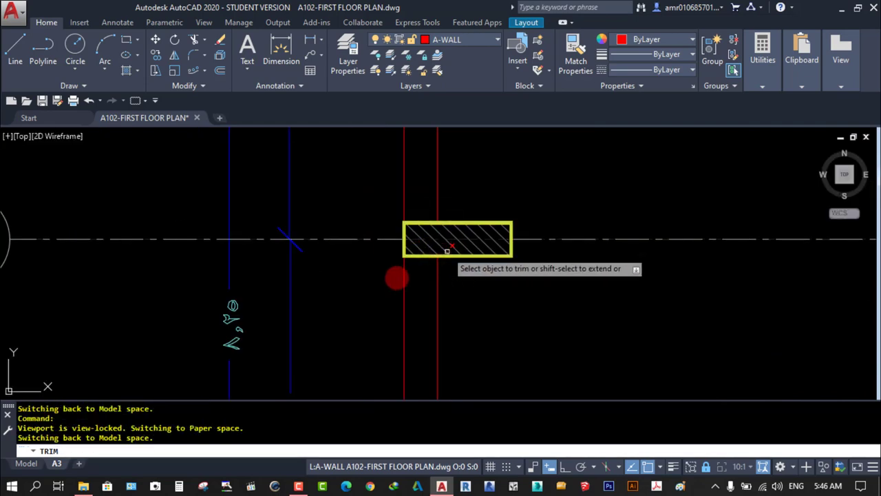
{"action": "key", "text": "Return"}
- Delete the small column on grid B
{"action": "scroll", "coordinate": [509, 291], "scroll_direction": "down", "scroll_amount": 4}
{"action": "middle_click_drag", "start_coordinate": [527, 310], "coordinate": [515, 197]}
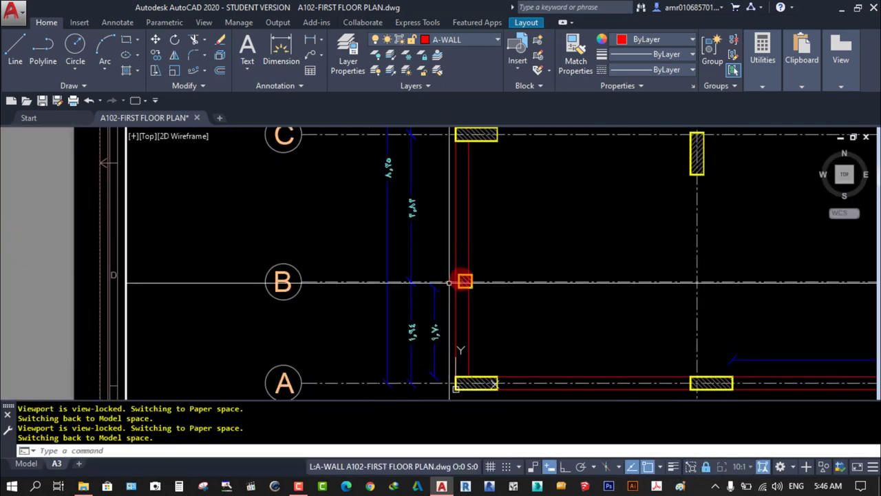
{"action": "scroll", "coordinate": [465, 280], "scroll_direction": "up", "scroll_amount": 3}
{"action": "key", "text": "Escape"}
{"action": "left_click", "coordinate": [411, 201]}
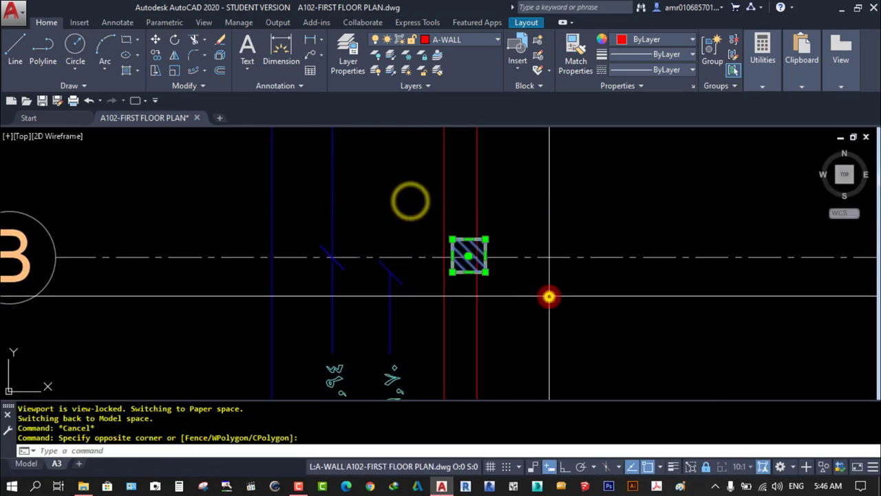
{"action": "key", "text": "Delete"}
{"action": "scroll", "coordinate": [541, 295], "scroll_direction": "down", "scroll_amount": 2}
{"action": "scroll", "coordinate": [565, 289], "scroll_direction": "down", "scroll_amount": 2}
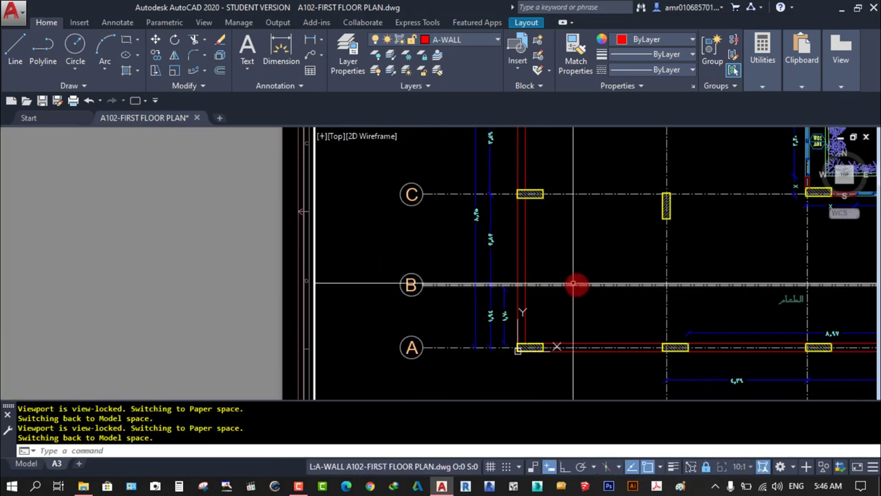
{"action": "mouse_move", "coordinate": [603, 287]}
{"action": "middle_mouse_down"}
{"action": "mouse_move", "coordinate": [574, 320]}
{"action": "mouse_move", "coordinate": [356, 257]}
{"action": "middle_mouse_up"}
{"action": "scroll", "coordinate": [589, 301], "scroll_direction": "down", "scroll_amount": 2}
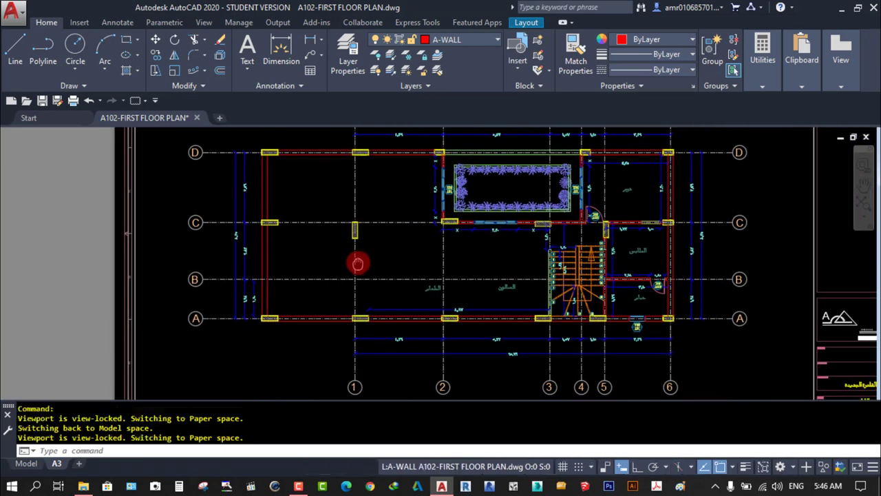
{"action": "scroll", "coordinate": [585, 207], "scroll_direction": "up", "scroll_amount": 2}
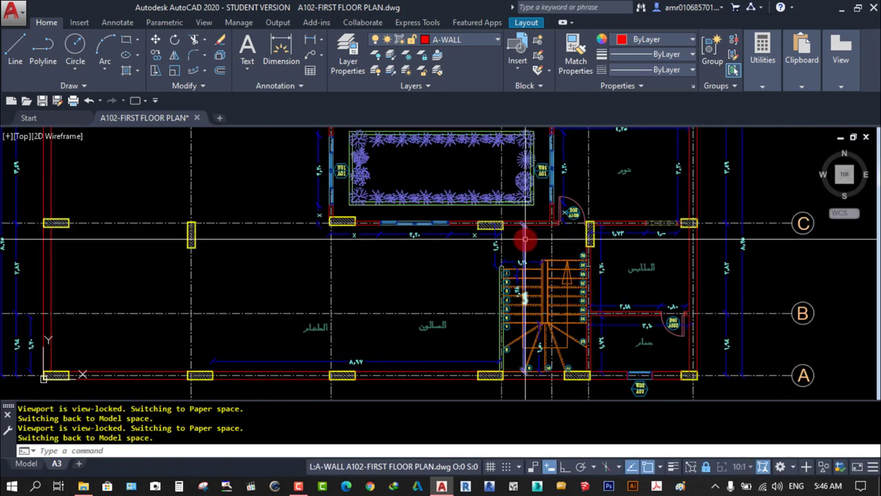
{"action": "scroll", "coordinate": [558, 247], "scroll_direction": "up", "scroll_amount": 4}
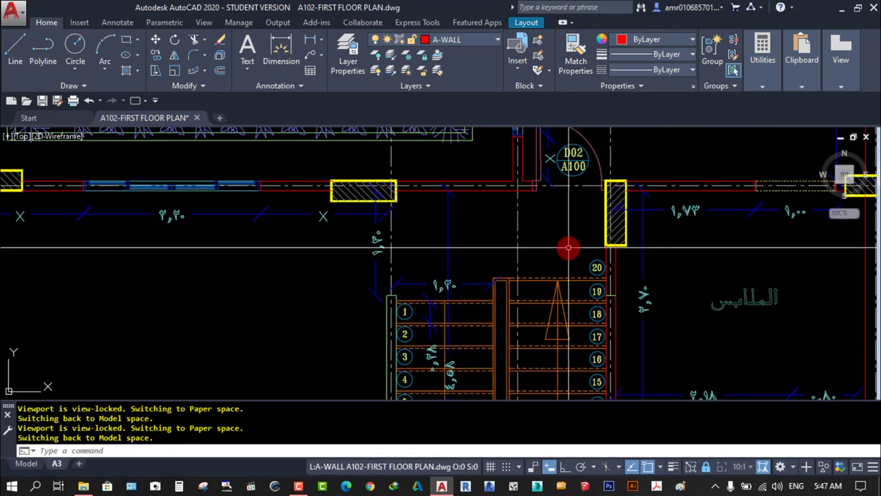
{"action": "scroll", "coordinate": [550, 234], "scroll_direction": "down", "scroll_amount": 1}
{"action": "scroll", "coordinate": [544, 251], "scroll_direction": "down", "scroll_amount": 3}
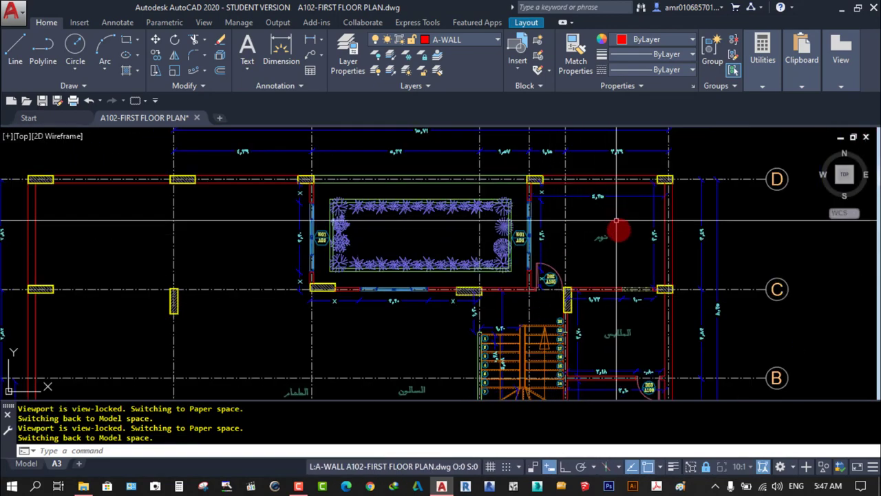
{"action": "middle_click_drag", "start_coordinate": [600, 240], "coordinate": [662, 165]}
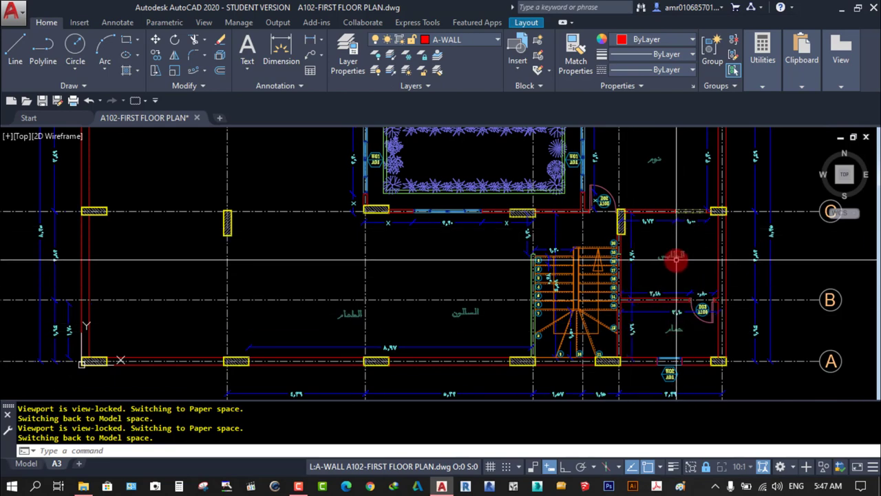
{"action": "scroll", "coordinate": [677, 260], "scroll_direction": "down", "scroll_amount": 2}
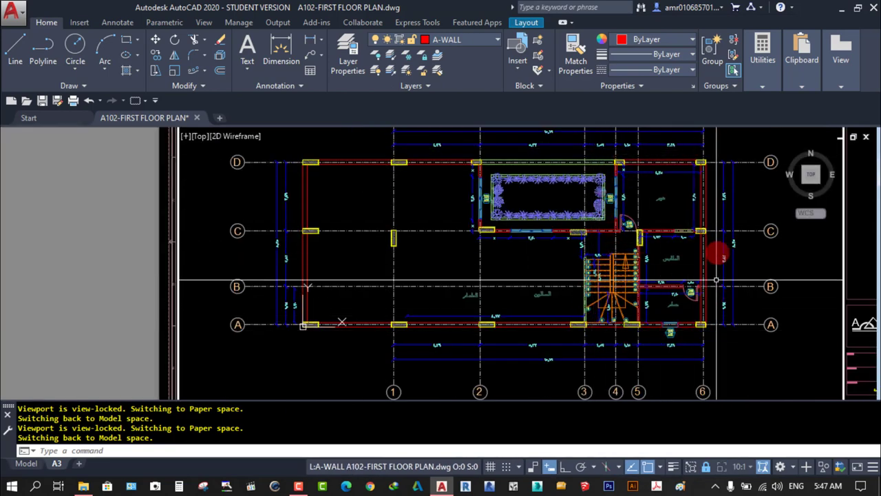
{"action": "scroll", "coordinate": [447, 305], "scroll_direction": "up", "scroll_amount": 2}
{"action": "middle_click_drag", "start_coordinate": [366, 301], "coordinate": [372, 315]}
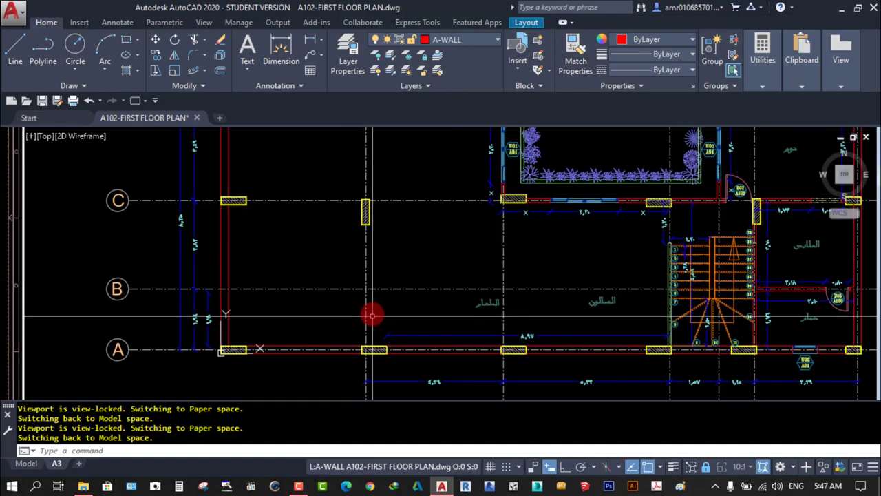
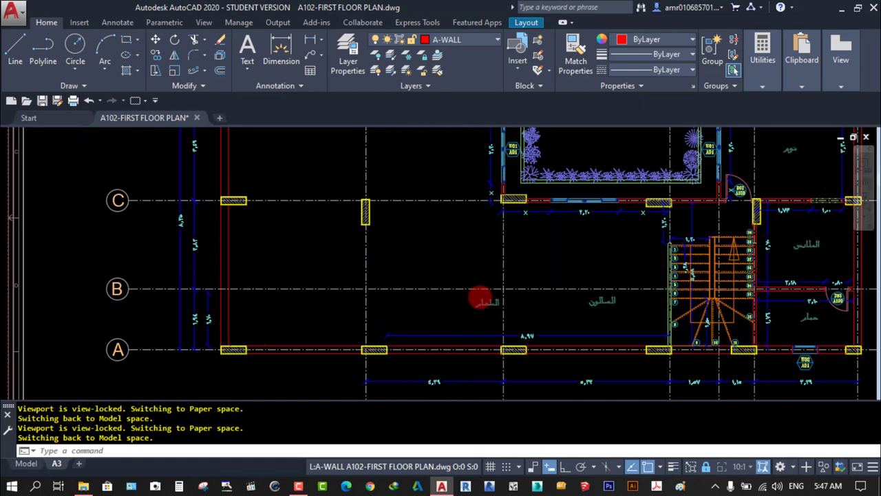
- Pan and zoom the plan to bring grid line D and the left bays into view
{"action": "middle_click_drag", "start_coordinate": [478, 299], "coordinate": [477, 349]}
{"action": "scroll", "coordinate": [571, 271], "scroll_direction": "up", "scroll_amount": 2}
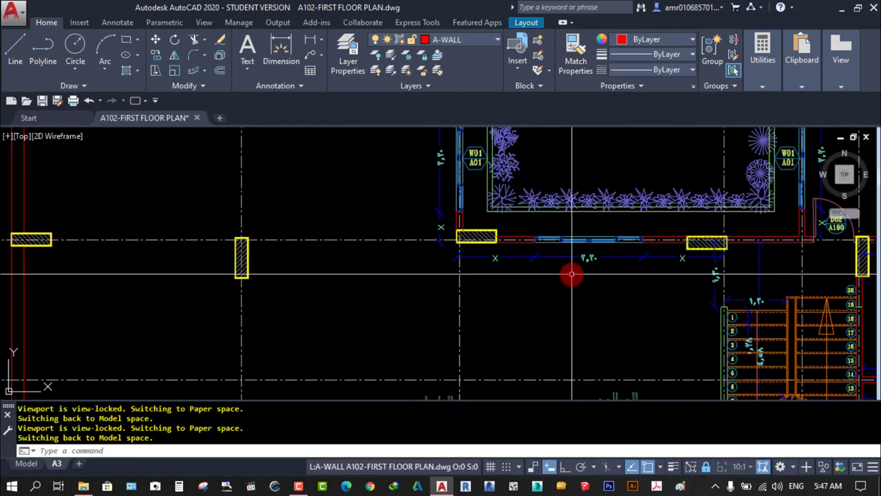
{"action": "scroll", "coordinate": [581, 305], "scroll_direction": "up", "scroll_amount": 2}
{"action": "scroll", "coordinate": [576, 332], "scroll_direction": "down", "scroll_amount": 2}
{"action": "scroll", "coordinate": [577, 332], "scroll_direction": "up", "scroll_amount": 2}
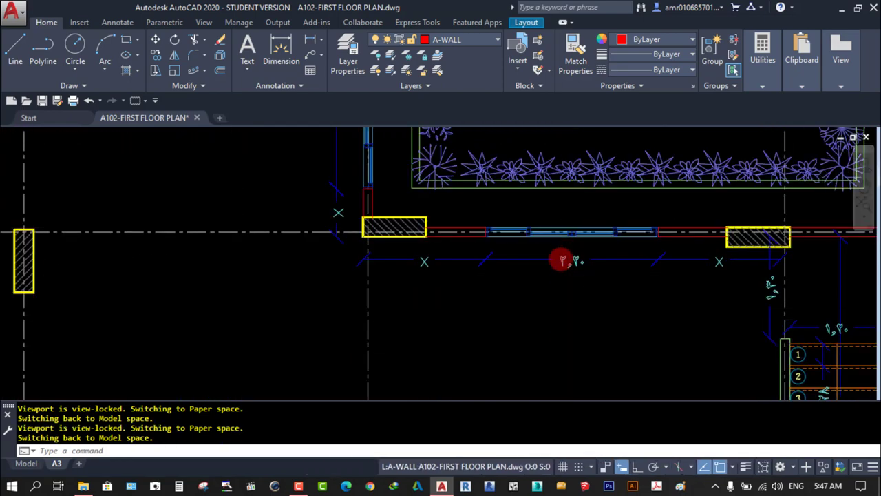
{"action": "scroll", "coordinate": [560, 256], "scroll_direction": "down", "scroll_amount": 4}
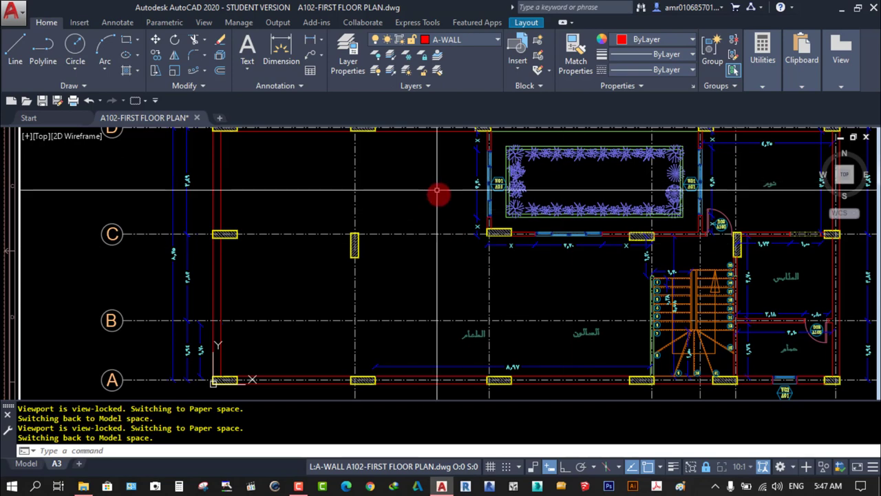
{"action": "middle_click_drag", "start_coordinate": [480, 293], "coordinate": [530, 298]}
{"action": "scroll", "coordinate": [530, 298], "scroll_direction": "down", "scroll_amount": 3}
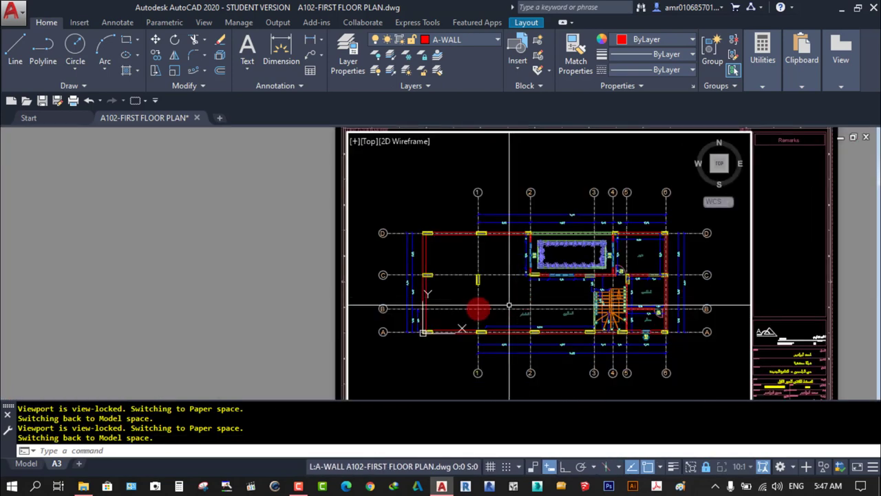
{"action": "scroll", "coordinate": [491, 283], "scroll_direction": "up", "scroll_amount": 2}
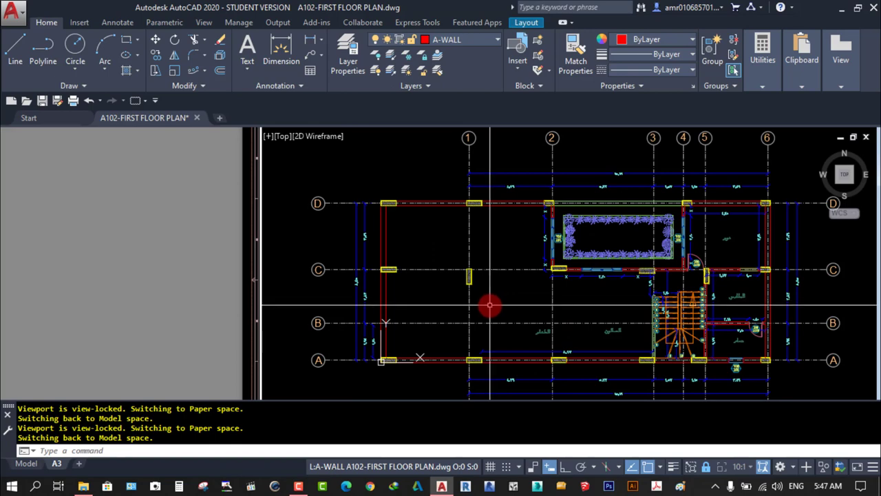
{"action": "scroll", "coordinate": [599, 275], "scroll_direction": "up", "scroll_amount": 1}
{"action": "scroll", "coordinate": [642, 231], "scroll_direction": "up", "scroll_amount": 1}
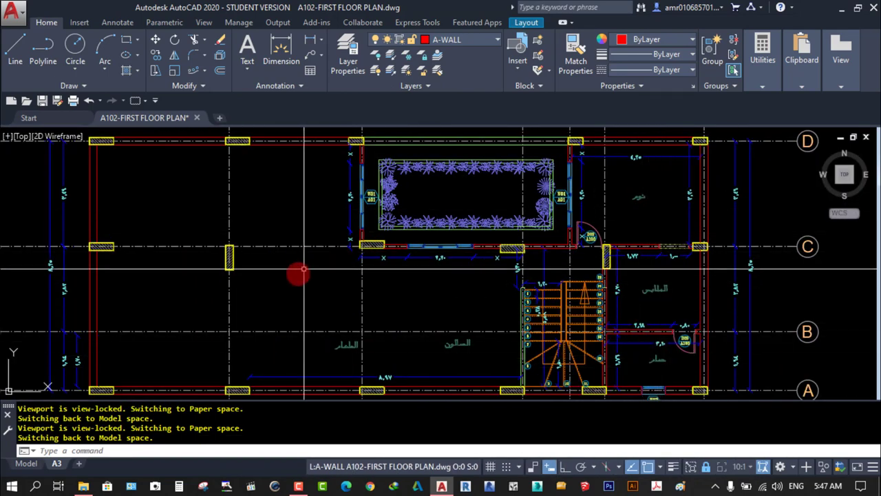
{"action": "mouse_move", "coordinate": [299, 275]}
{"action": "middle_mouse_down"}
{"action": "mouse_move", "coordinate": [415, 283]}
{"action": "mouse_move", "coordinate": [465, 331]}
{"action": "mouse_move", "coordinate": [495, 291]}
{"action": "middle_mouse_up"}
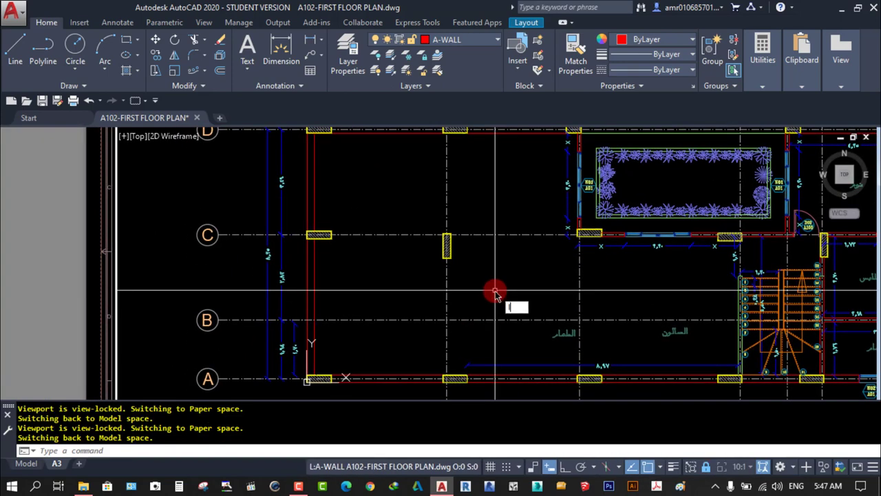
- Draw a wall line from the column corner on grid C straight down to grid A
{"action": "type", "text": "l"}
{"action": "key", "text": "Return"}
{"action": "scroll", "coordinate": [421, 344], "scroll_direction": "up", "scroll_amount": 2}
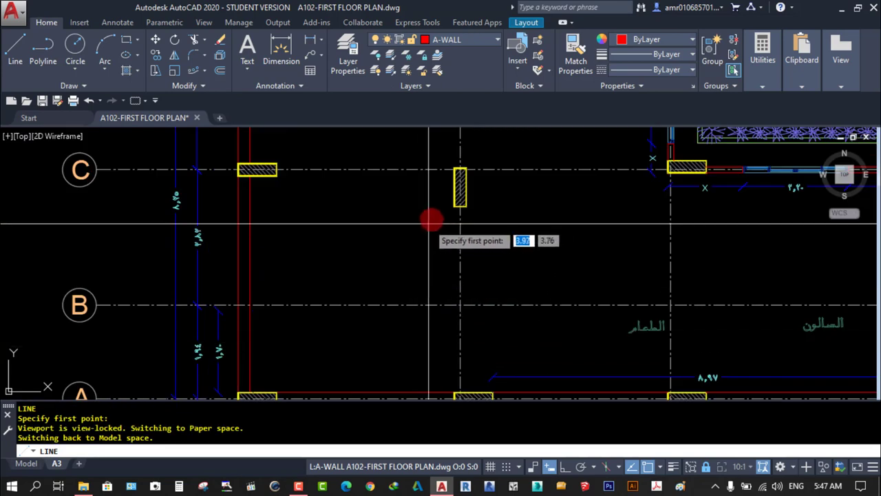
{"action": "left_click", "coordinate": [454, 206]}
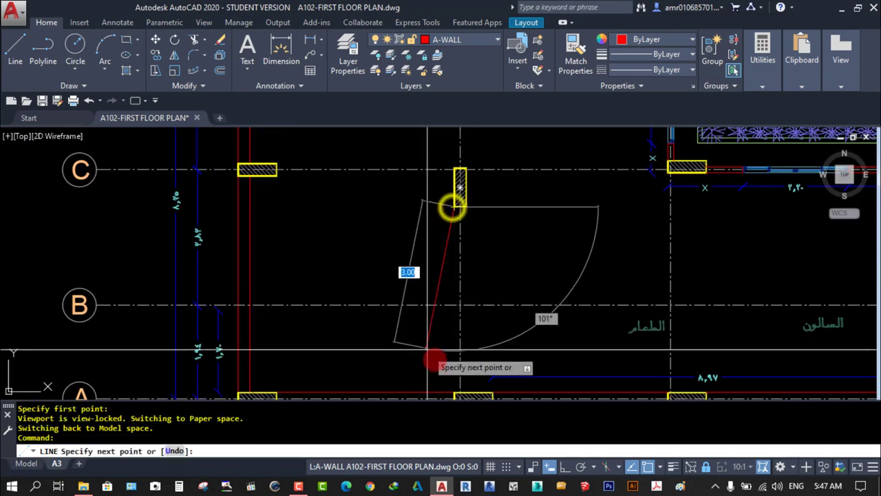
{"action": "left_click", "coordinate": [453, 391]}
{"action": "key", "text": "Escape"}
{"action": "type", "text": "o"}
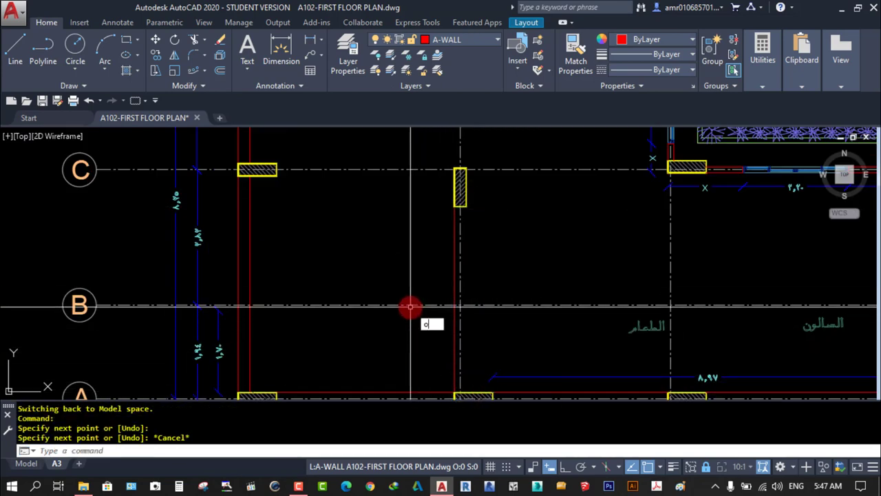
- Start a 0.12 offset of the new wall line, then cancel it and bring grid A back into view
{"action": "key", "text": "Return"}
{"action": "key", "text": "Return"}
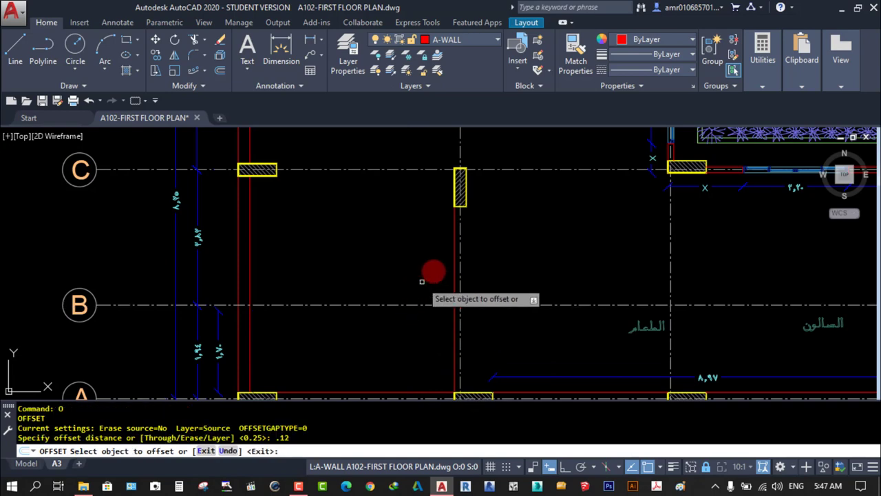
{"action": "mouse_move", "coordinate": [511, 255]}
{"action": "middle_mouse_down"}
{"action": "mouse_move", "coordinate": [499, 199]}
{"action": "mouse_move", "coordinate": [519, 296]}
{"action": "middle_mouse_up"}
{"action": "scroll", "coordinate": [513, 331], "scroll_direction": "down", "scroll_amount": 2}
{"action": "scroll", "coordinate": [519, 246], "scroll_direction": "up", "scroll_amount": 2}
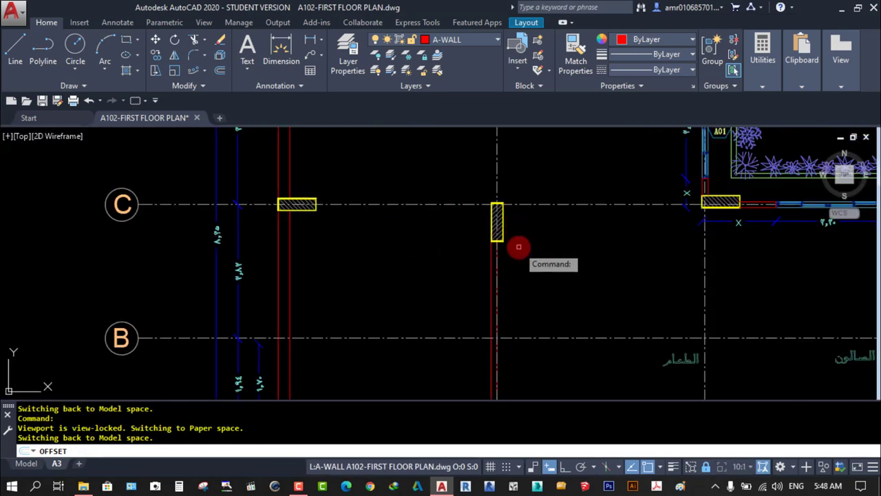
{"action": "scroll", "coordinate": [426, 265], "scroll_direction": "down", "scroll_amount": 2}
{"action": "scroll", "coordinate": [481, 262], "scroll_direction": "down", "scroll_amount": 2}
{"action": "scroll", "coordinate": [482, 301], "scroll_direction": "up", "scroll_amount": 2}
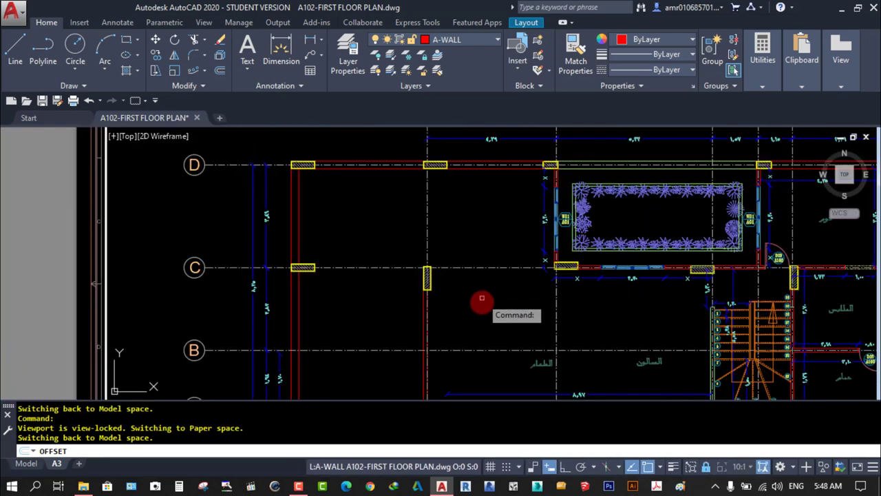
{"action": "key", "text": "Escape"}
{"action": "middle_click_drag", "start_coordinate": [480, 316], "coordinate": [492, 271]}
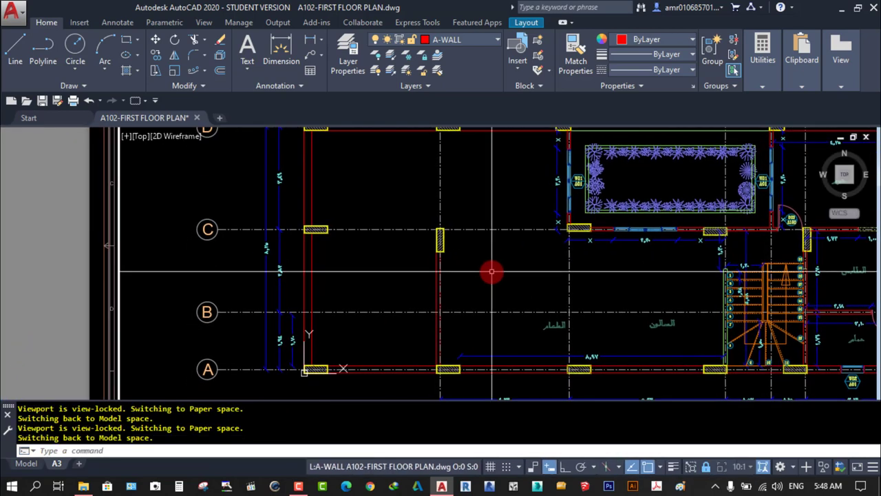
- Draw a horizontal wall line from the grid C column to the left column
{"action": "key", "text": "Return"}
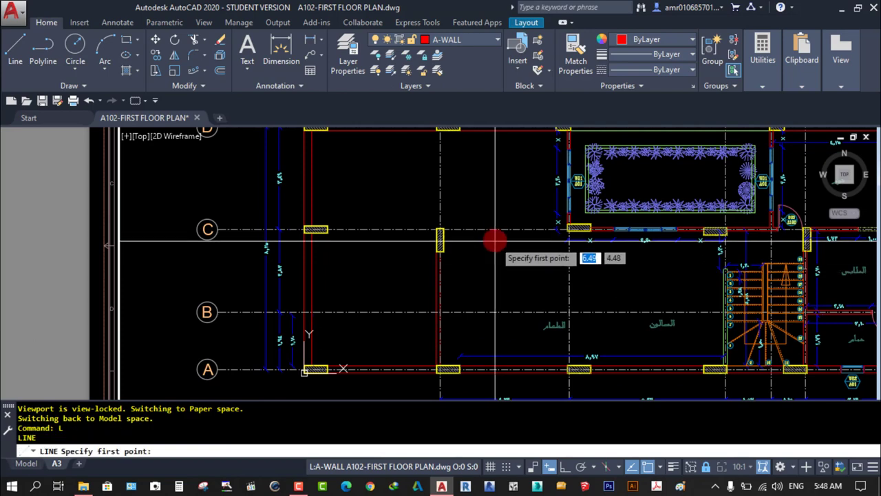
{"action": "scroll", "coordinate": [495, 240], "scroll_direction": "up", "scroll_amount": 2}
{"action": "scroll", "coordinate": [560, 255], "scroll_direction": "up", "scroll_amount": 2}
{"action": "scroll", "coordinate": [599, 227], "scroll_direction": "up", "scroll_amount": 2}
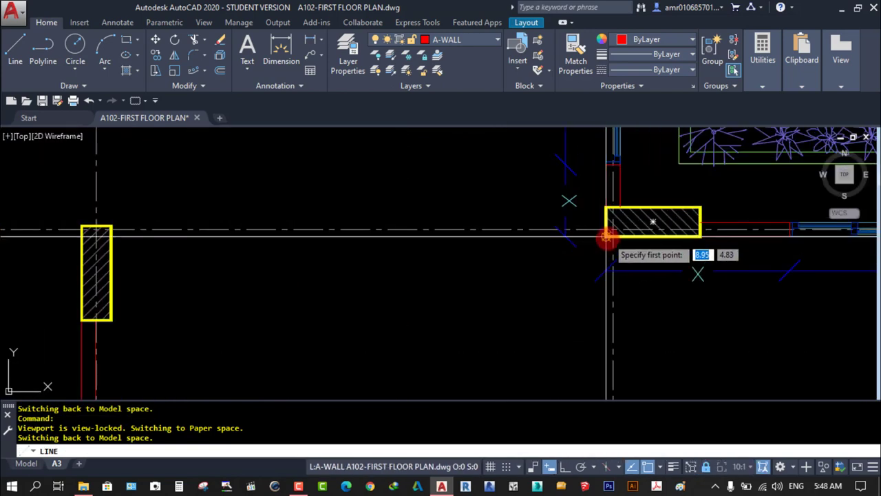
{"action": "left_click", "coordinate": [607, 237]}
{"action": "left_click", "coordinate": [112, 237]}
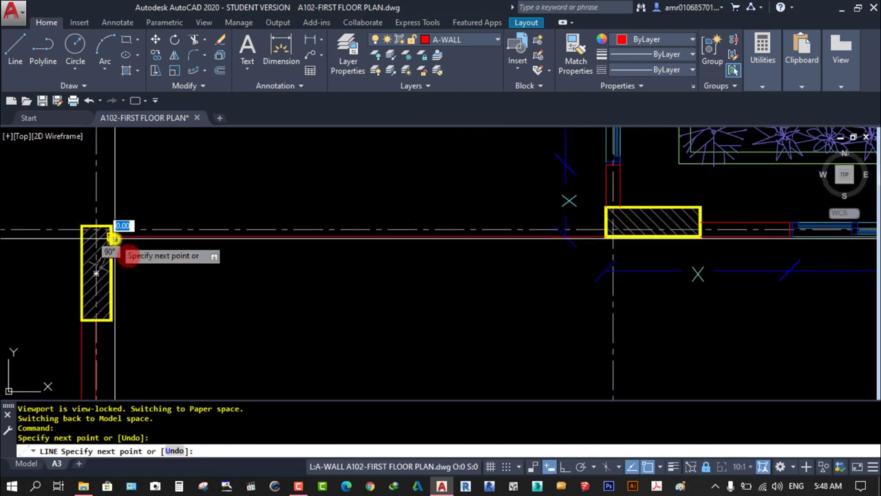
{"action": "key", "text": "Escape"}
{"action": "type", "text": "O"}
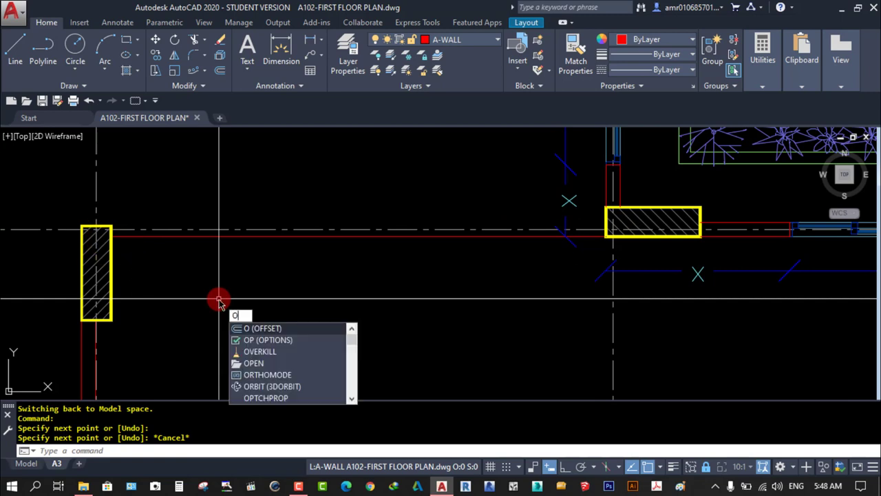
- Offset the new wall line upward to give it a parallel second face
{"action": "key", "text": "Return"}
{"action": "key", "text": "Return"}
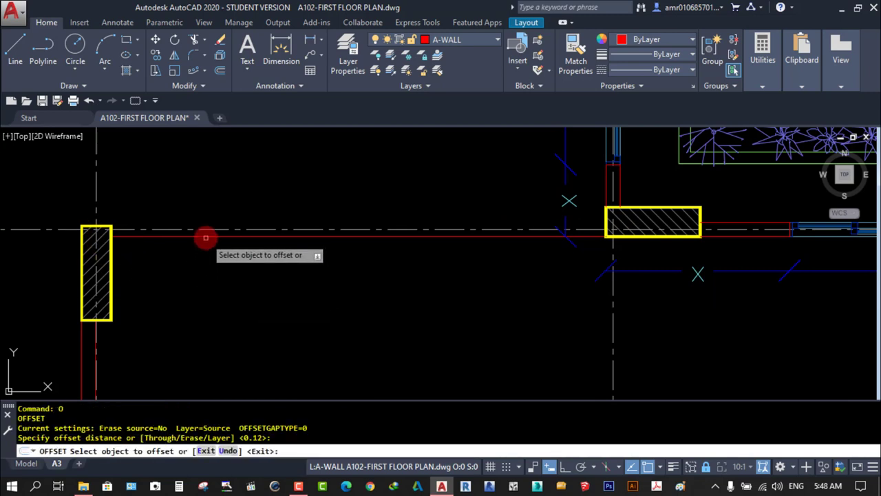
{"action": "left_click", "coordinate": [208, 238]}
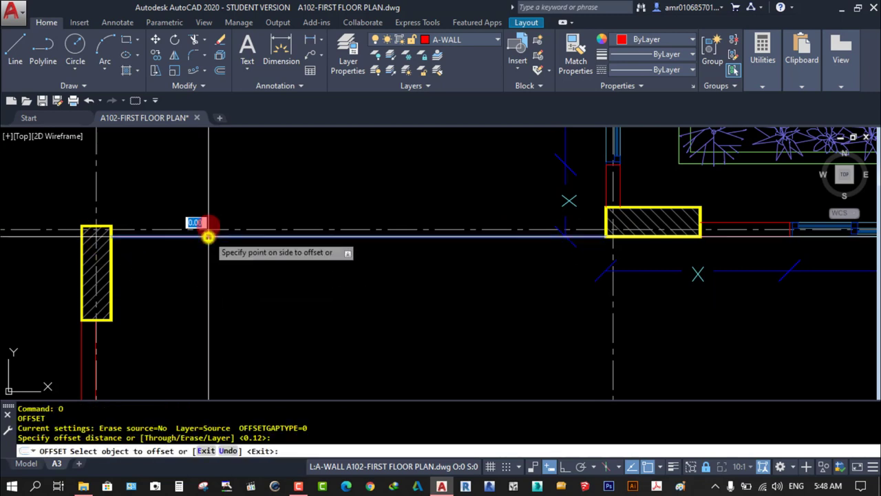
{"action": "left_click", "coordinate": [217, 175]}
{"action": "scroll", "coordinate": [296, 313], "scroll_direction": "down", "scroll_amount": 2}
{"action": "scroll", "coordinate": [257, 309], "scroll_direction": "down", "scroll_amount": 2}
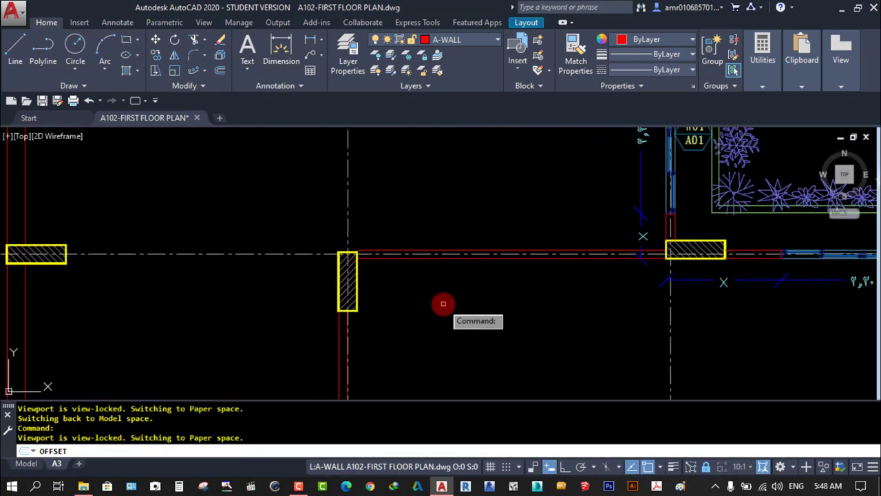
{"action": "scroll", "coordinate": [443, 301], "scroll_direction": "down", "scroll_amount": 2}
{"action": "scroll", "coordinate": [480, 286], "scroll_direction": "down", "scroll_amount": 2}
{"action": "scroll", "coordinate": [432, 356], "scroll_direction": "up", "scroll_amount": 2}
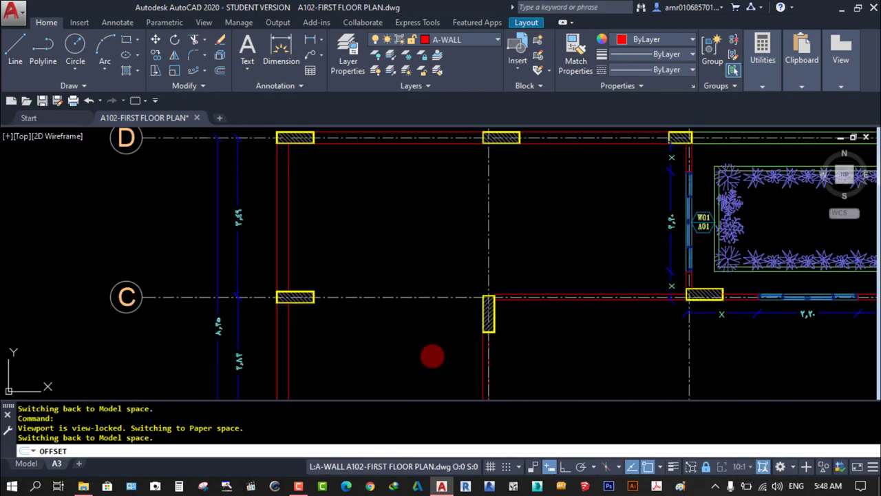
{"action": "scroll", "coordinate": [413, 341], "scroll_direction": "down", "scroll_amount": 2}
{"action": "scroll", "coordinate": [410, 338], "scroll_direction": "down", "scroll_amount": 2}
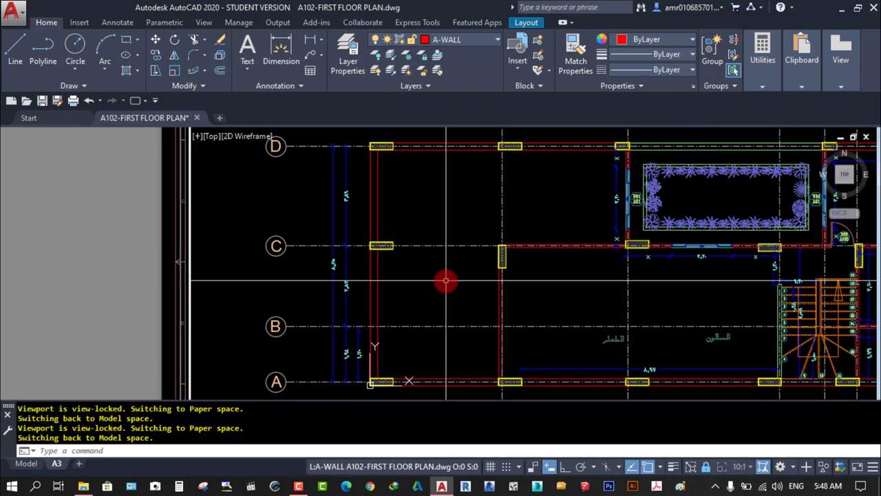
{"action": "scroll", "coordinate": [445, 282], "scroll_direction": "down", "scroll_amount": 1}
{"action": "scroll", "coordinate": [437, 275], "scroll_direction": "down", "scroll_amount": 1}
{"action": "scroll", "coordinate": [437, 274], "scroll_direction": "up", "scroll_amount": 3}
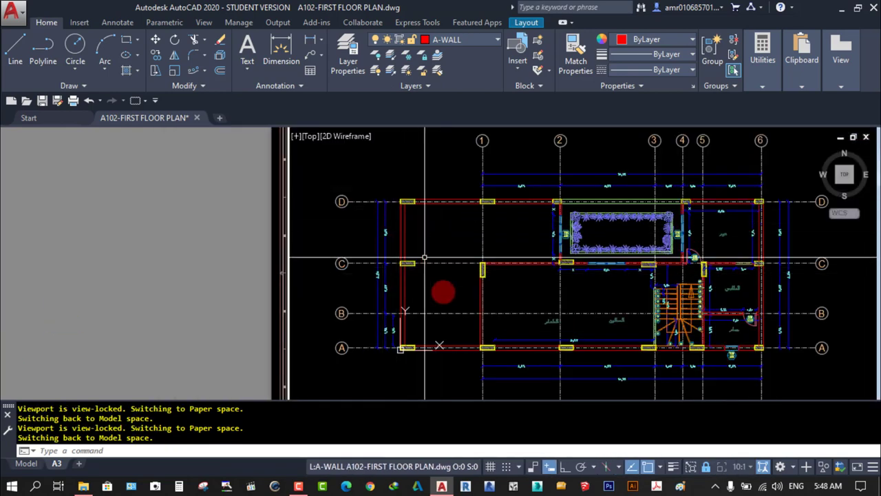
{"action": "scroll", "coordinate": [442, 301], "scroll_direction": "up", "scroll_amount": 1}
{"action": "middle_click_drag", "start_coordinate": [443, 301], "coordinate": [466, 315]}
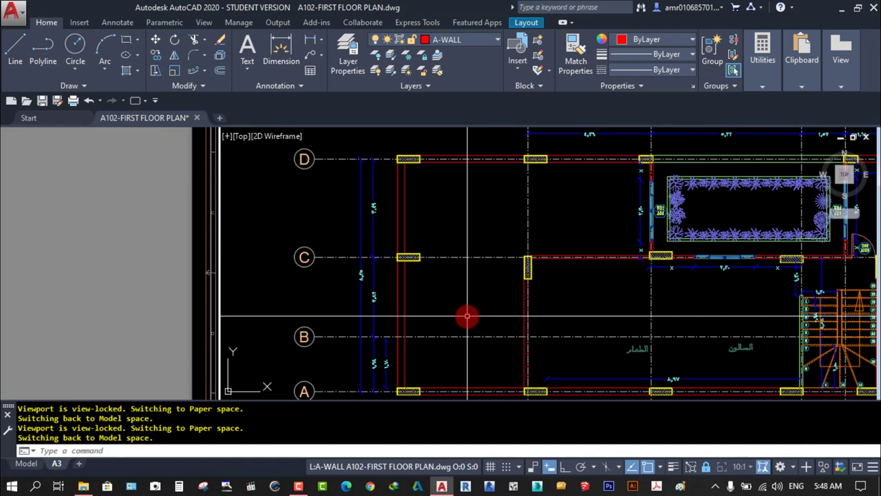
{"action": "type", "text": "EX"}
{"action": "key", "text": "Return"}
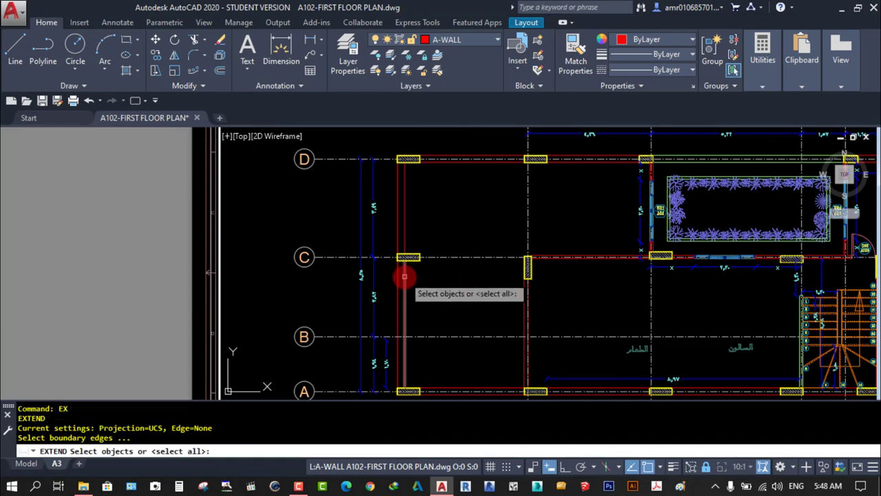
{"action": "left_click", "coordinate": [404, 276]}
{"action": "key", "text": "Return"}
{"action": "scroll", "coordinate": [556, 265], "scroll_direction": "up", "scroll_amount": 2}
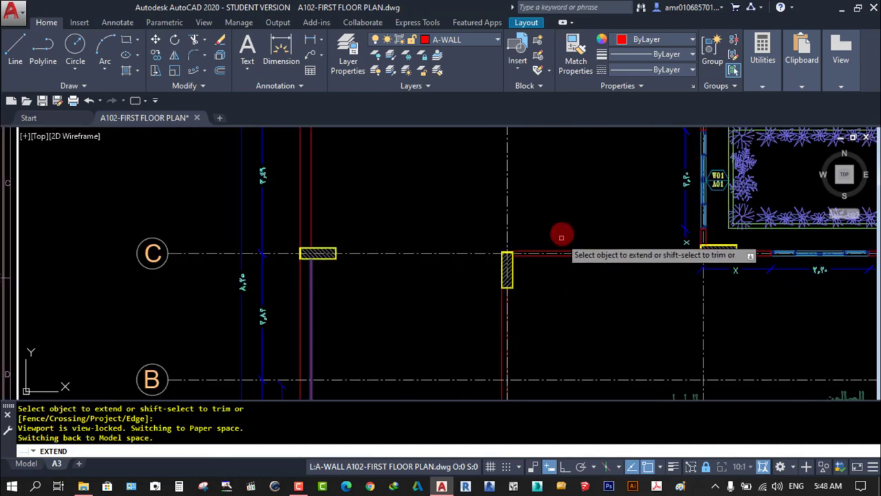
{"action": "left_click", "coordinate": [563, 232]}
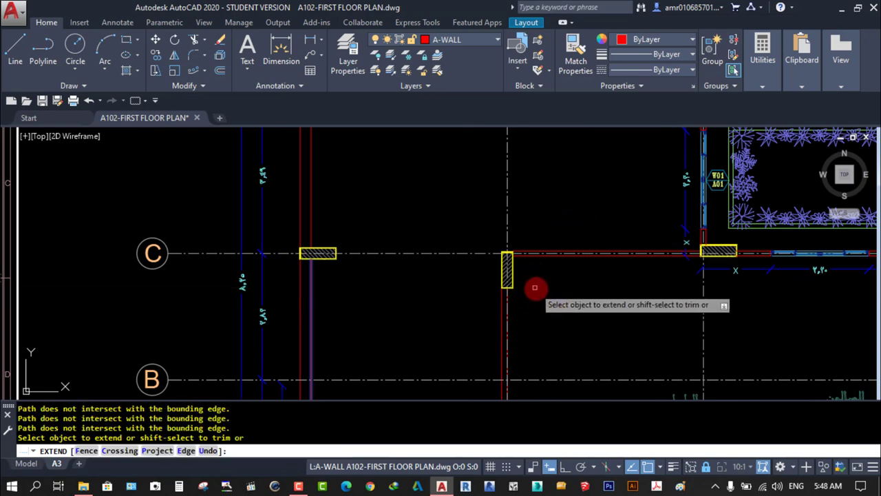
{"action": "type", "text": "e"}
{"action": "key", "text": "Return"}
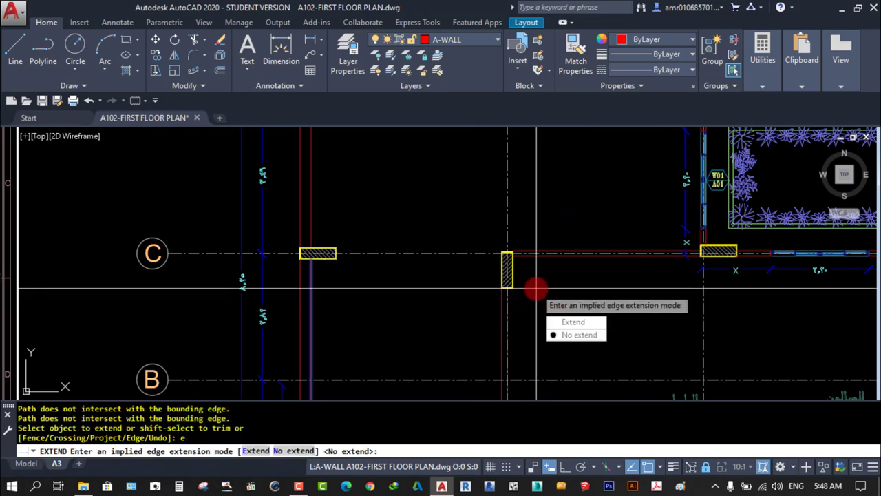
{"action": "left_click", "coordinate": [565, 322]}
{"action": "left_click", "coordinate": [537, 285]}
{"action": "left_click", "coordinate": [555, 229]}
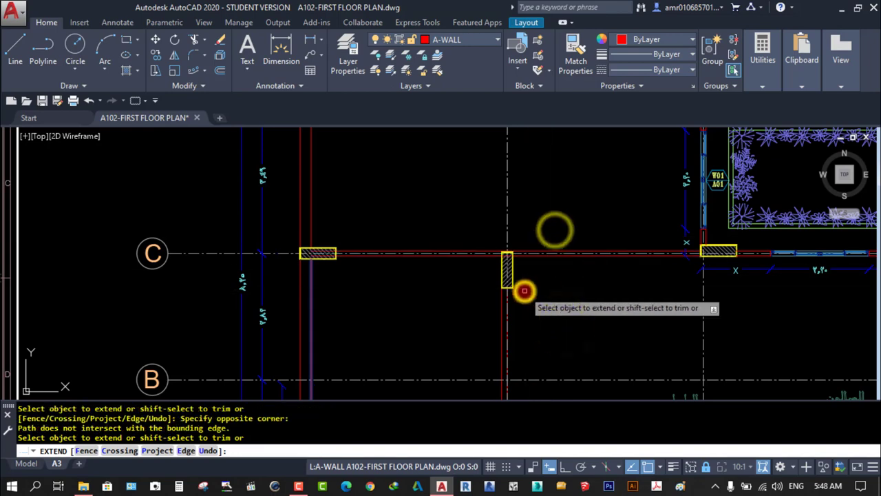
{"action": "scroll", "coordinate": [539, 277], "scroll_direction": "down", "scroll_amount": 2}
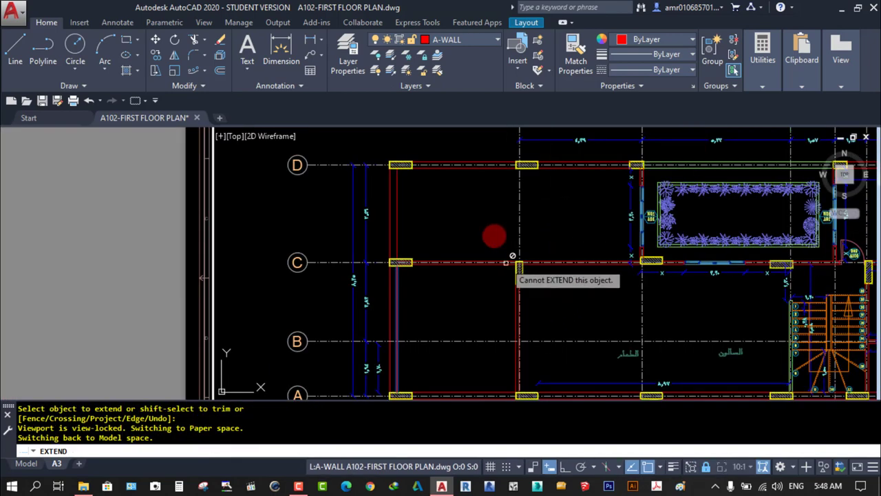
{"action": "key", "text": "Escape"}
{"action": "scroll", "coordinate": [473, 196], "scroll_direction": "up", "scroll_amount": 2}
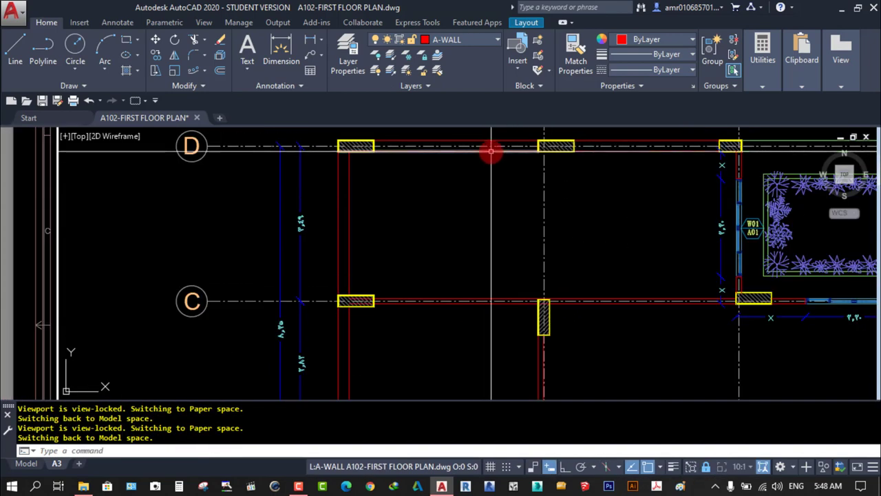
{"action": "left_click", "coordinate": [491, 150]}
{"action": "key", "text": "Return"}
{"action": "left_click", "coordinate": [554, 370]}
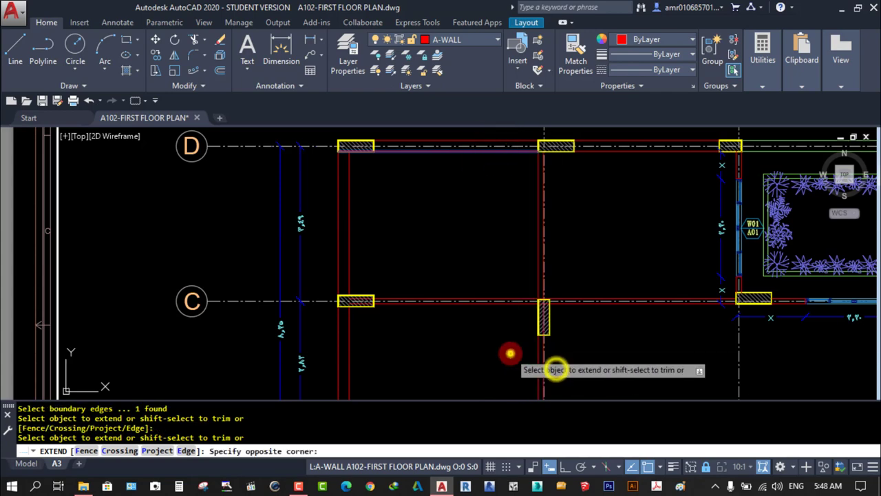
{"action": "left_click", "coordinate": [510, 353]}
{"action": "scroll", "coordinate": [488, 309], "scroll_direction": "down", "scroll_amount": 1}
{"action": "key", "text": "Escape"}
{"action": "scroll", "coordinate": [541, 345], "scroll_direction": "down", "scroll_amount": 1}
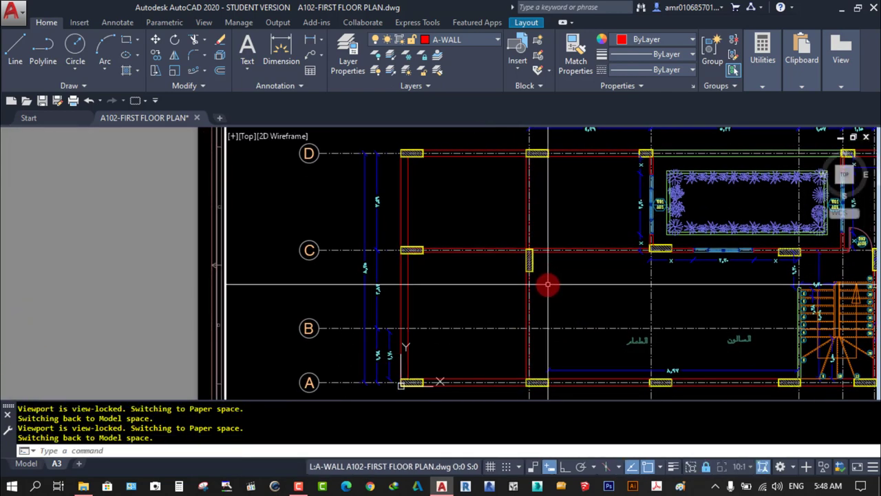
{"action": "scroll", "coordinate": [483, 296], "scroll_direction": "down", "scroll_amount": 2}
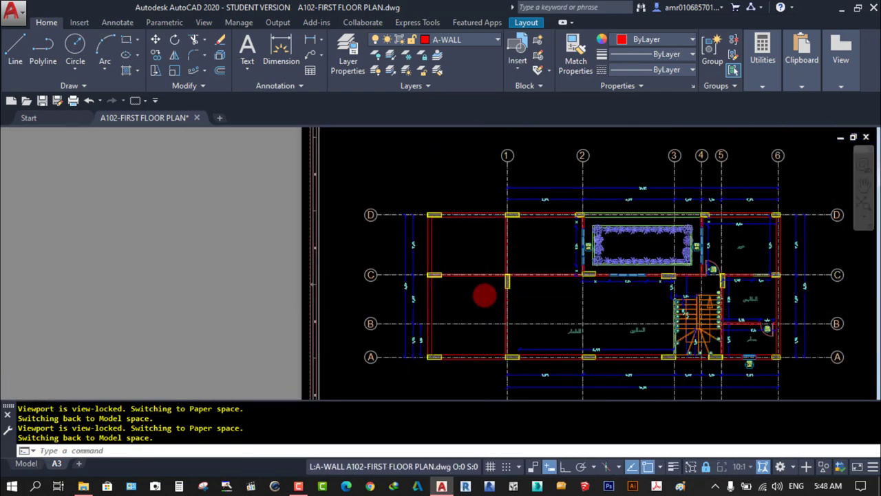
{"action": "scroll", "coordinate": [495, 330], "scroll_direction": "up", "scroll_amount": 2}
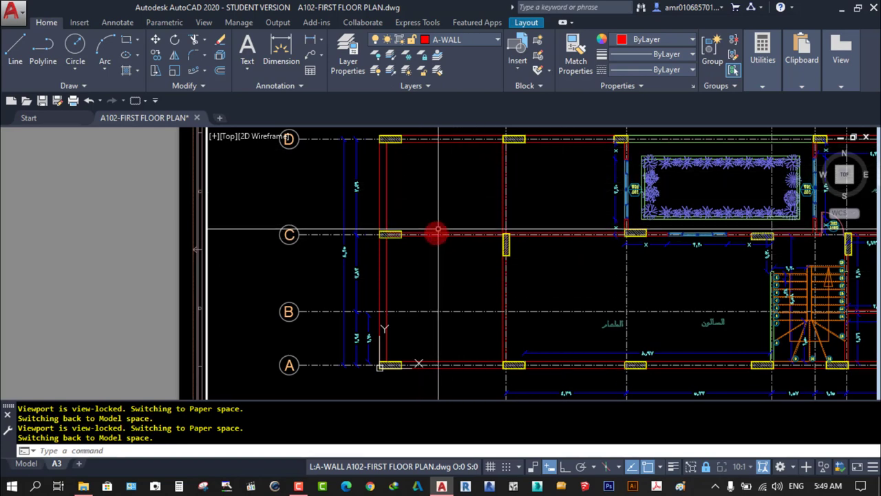
- Draw a horizontal guide line and a short vertical wall line toward grid C, then select the guide
{"action": "key", "text": "Return"}
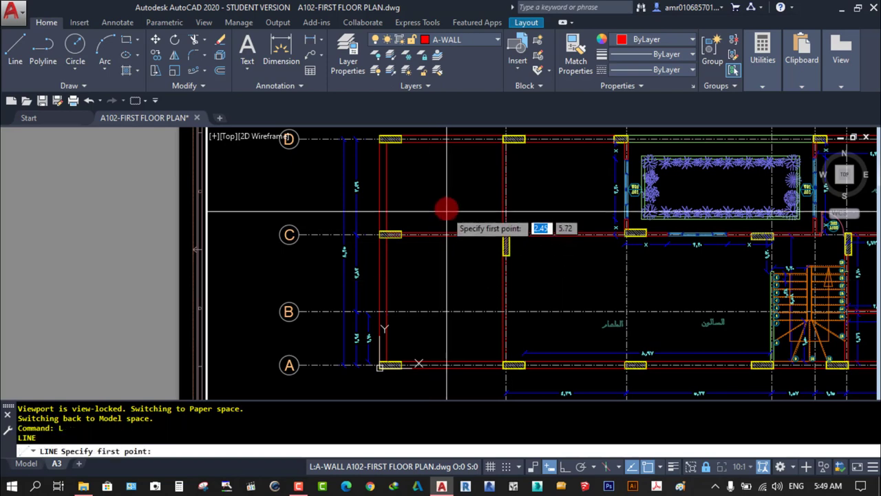
{"action": "scroll", "coordinate": [450, 208], "scroll_direction": "up", "scroll_amount": 2}
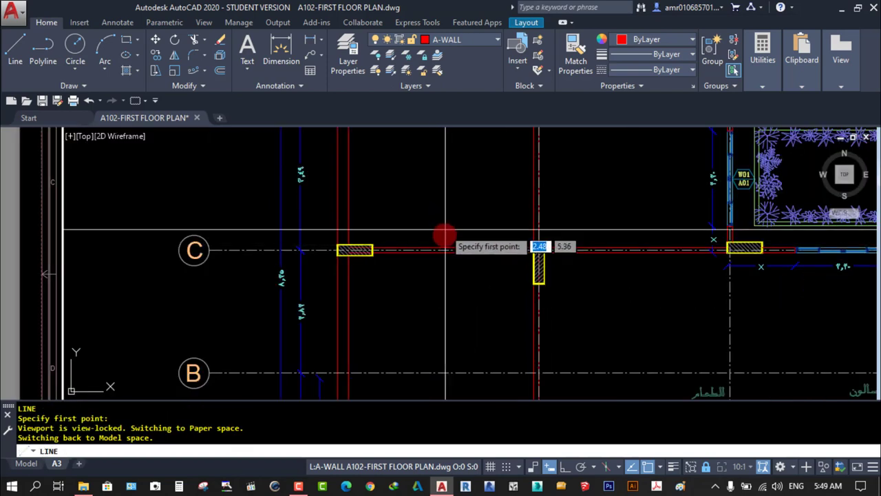
{"action": "middle_click_drag", "start_coordinate": [447, 239], "coordinate": [445, 300]}
{"action": "left_click", "coordinate": [351, 199]}
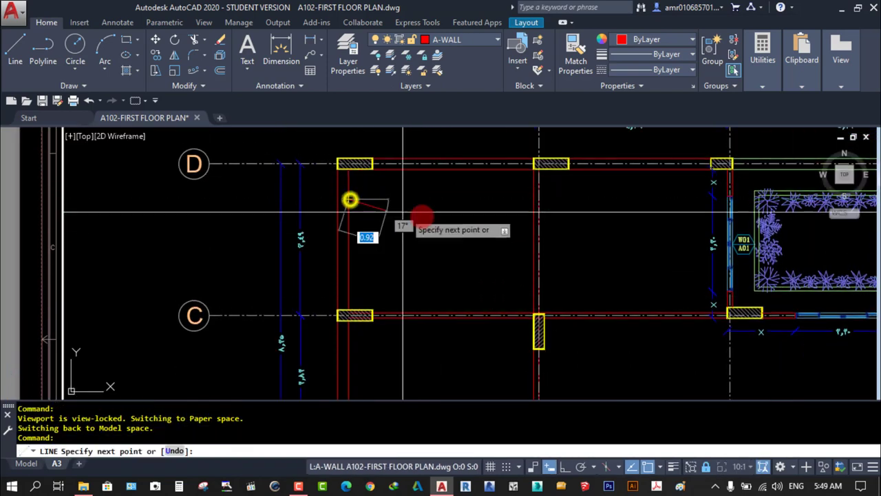
{"action": "key", "text": "Escape"}
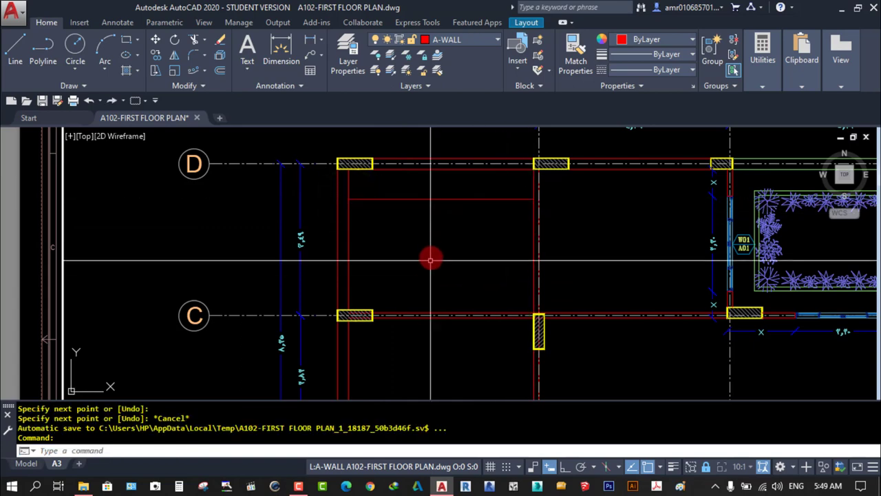
{"action": "key", "text": "Return"}
{"action": "left_click", "coordinate": [440, 199]}
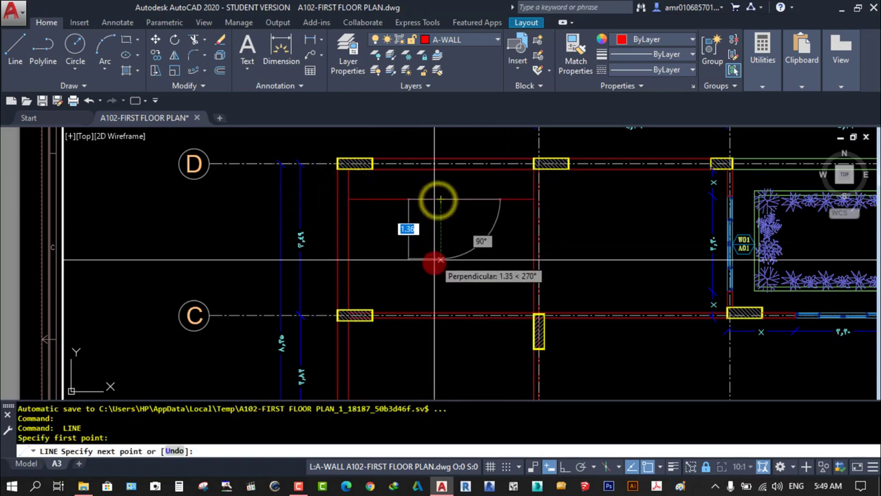
{"action": "left_click", "coordinate": [440, 270]}
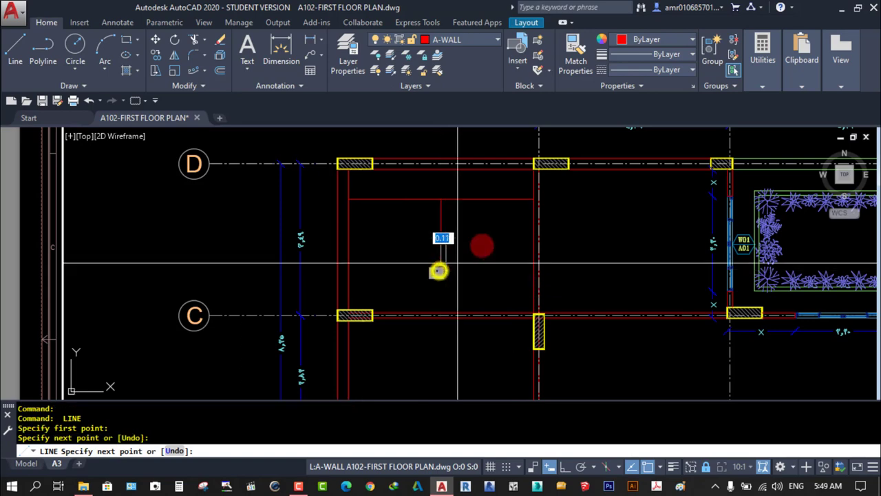
{"action": "key", "text": "Escape"}
{"action": "left_click", "coordinate": [492, 207]}
{"action": "left_click", "coordinate": [482, 188]}
{"action": "type", "text": "o"}
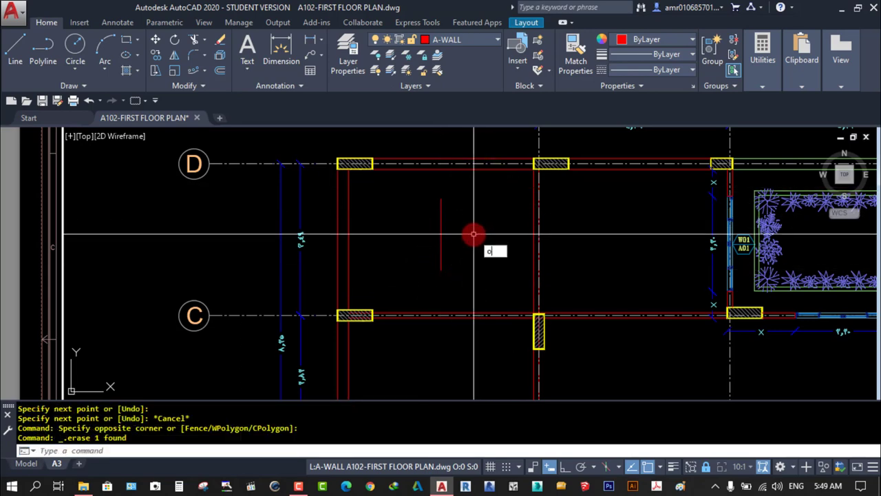
- Offset the short vertical wall line by 0.06 to form a double wall
{"action": "key", "text": "Return"}
{"action": "type", "text": ".06"}
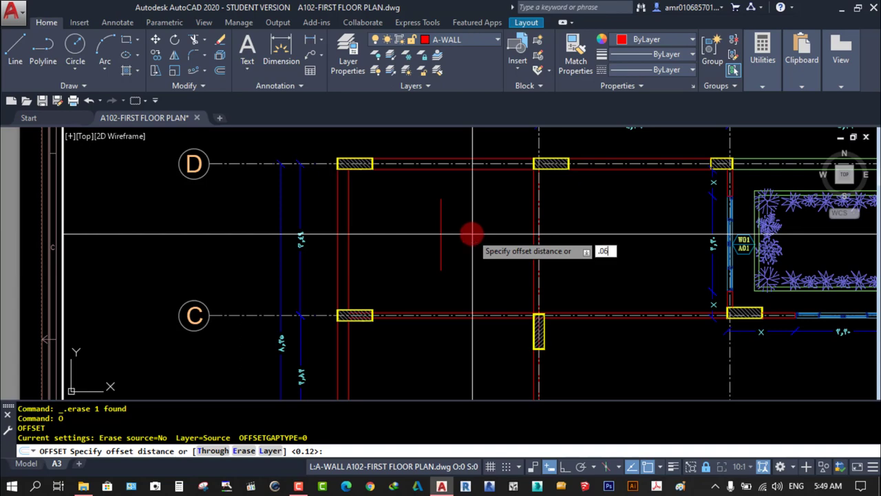
{"action": "key", "text": "Return"}
{"action": "left_click", "coordinate": [441, 242]}
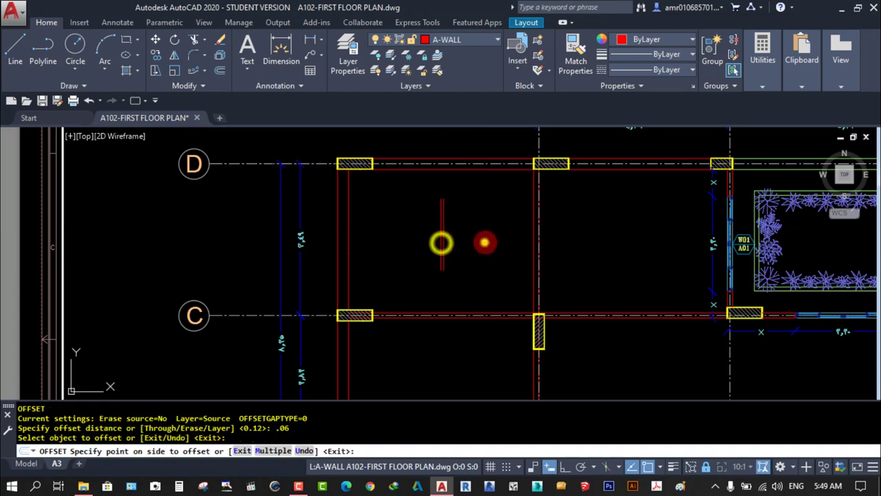
{"action": "scroll", "coordinate": [454, 241], "scroll_direction": "up", "scroll_amount": 3}
{"action": "scroll", "coordinate": [454, 241], "scroll_direction": "up", "scroll_amount": 3}
{"action": "left_click", "coordinate": [378, 260]}
{"action": "key", "text": "Escape"}
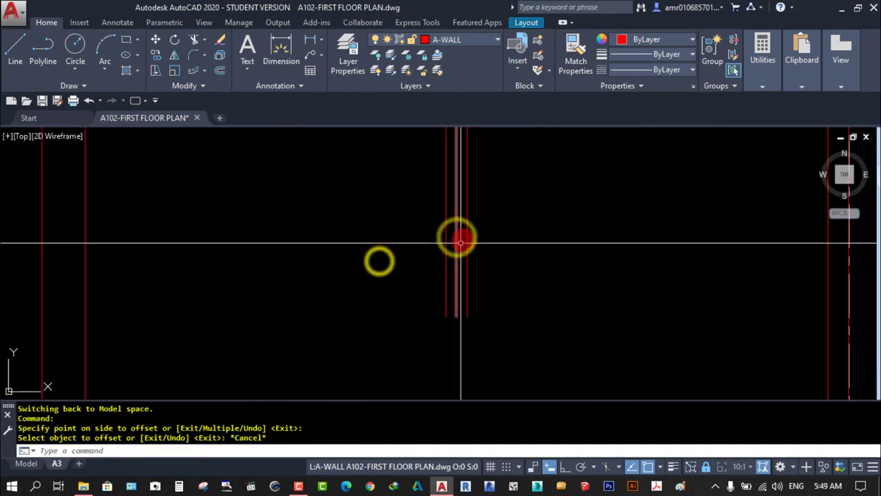
{"action": "left_click", "coordinate": [461, 239]}
{"action": "left_click", "coordinate": [450, 253]}
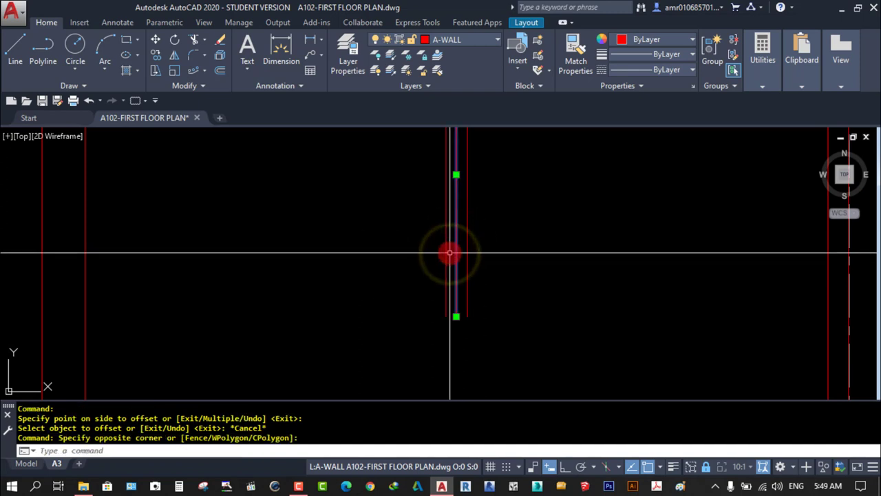
{"action": "scroll", "coordinate": [436, 277], "scroll_direction": "down", "scroll_amount": 3}
{"action": "scroll", "coordinate": [417, 337], "scroll_direction": "down", "scroll_amount": 2}
{"action": "type", "text": "ex"}
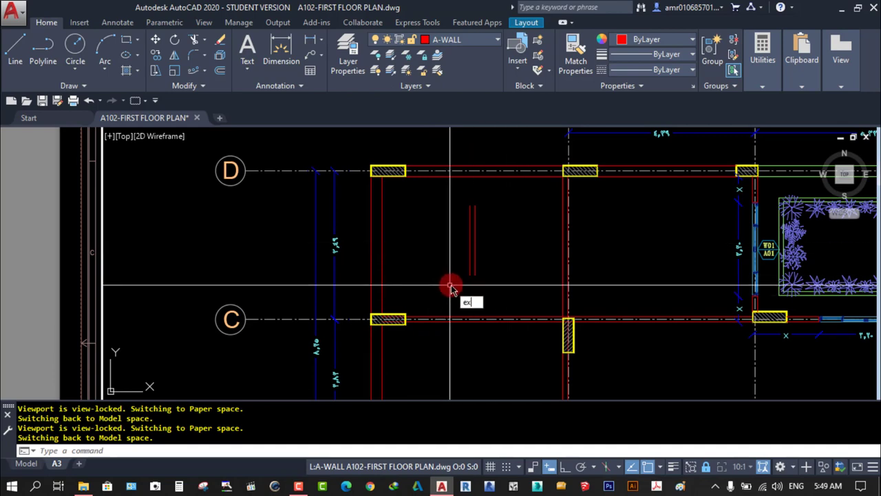
- Extend the short double wall lines down to the grid C wall, then pan to show grid A
{"action": "key", "text": "Return"}
{"action": "left_click", "coordinate": [465, 317]}
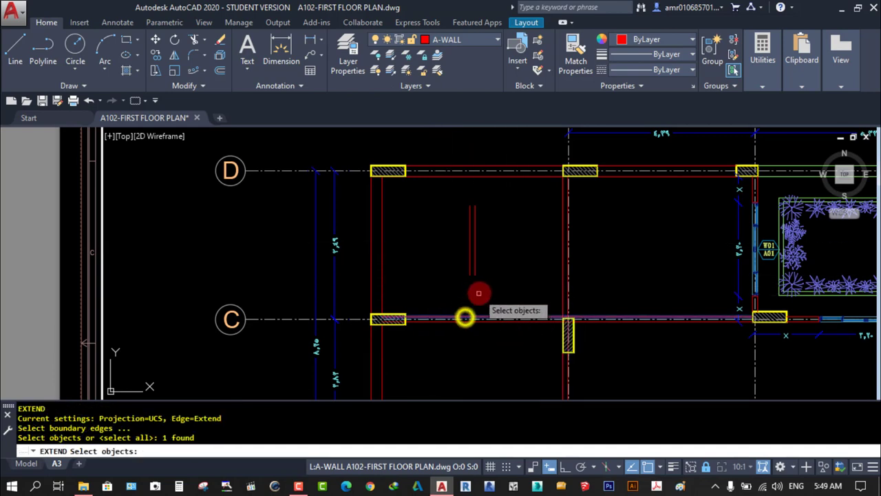
{"action": "key", "text": "Return"}
{"action": "left_click", "coordinate": [490, 287]}
{"action": "left_click", "coordinate": [453, 260]}
{"action": "scroll", "coordinate": [493, 188], "scroll_direction": "up", "scroll_amount": 3}
{"action": "key", "text": "Escape"}
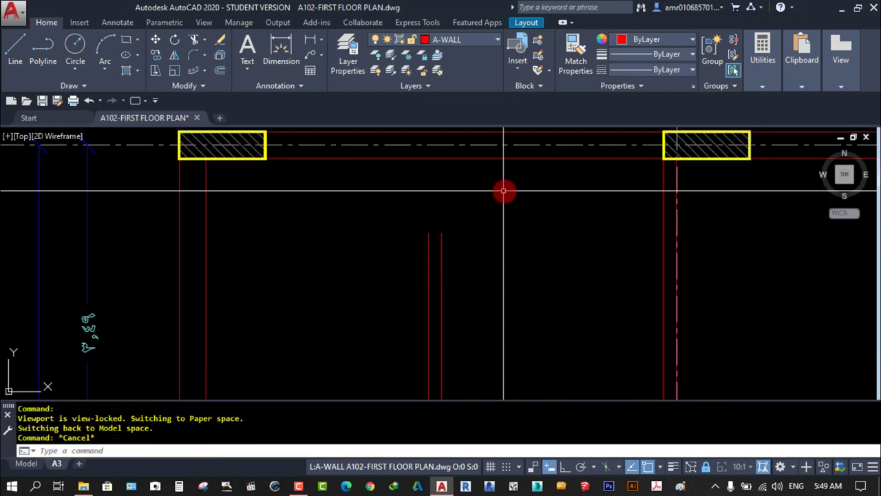
{"action": "left_click", "coordinate": [490, 155]}
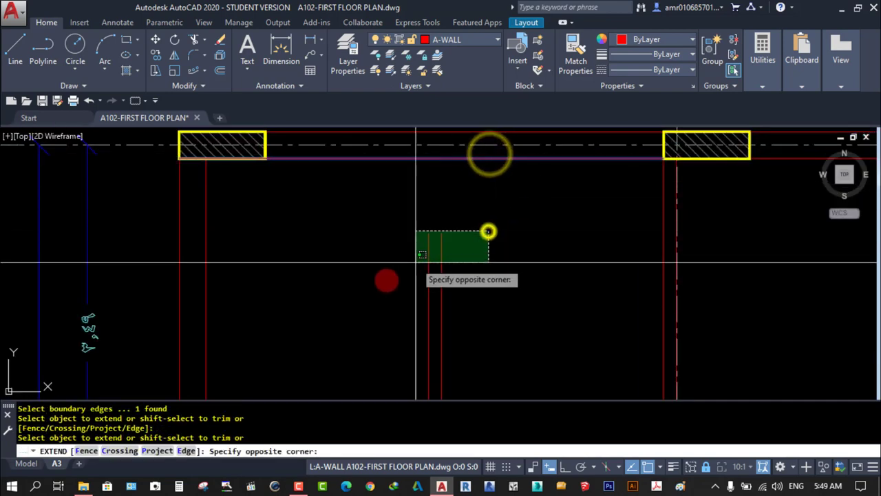
{"action": "middle_click_drag", "start_coordinate": [418, 320], "coordinate": [473, 261]}
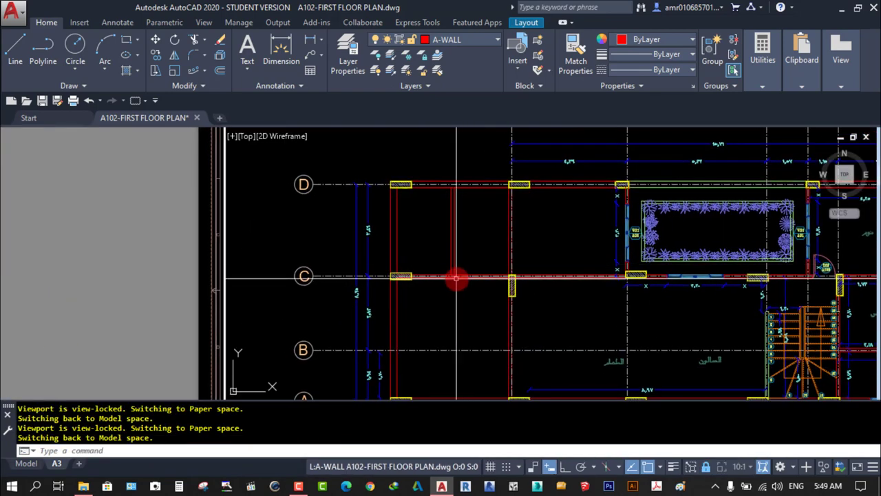
{"action": "middle_click_drag", "start_coordinate": [446, 301], "coordinate": [525, 291]}
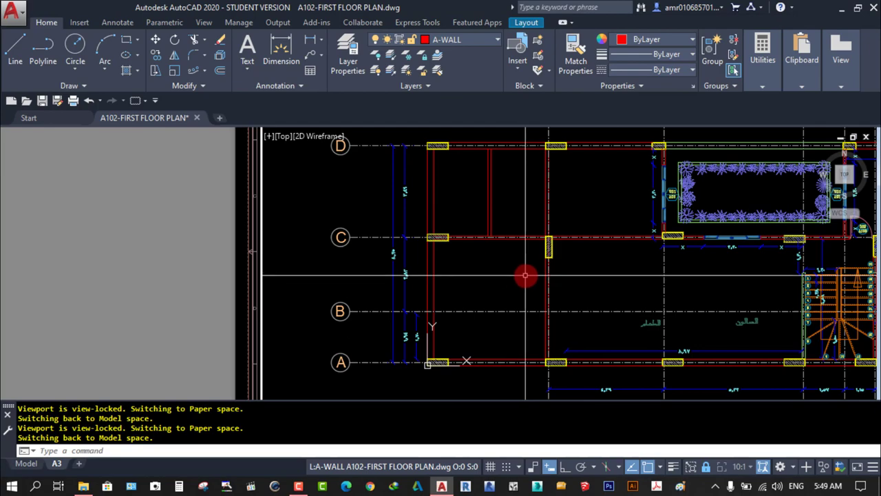
- Pan and zoom the floor plan inside the A3 layout viewport, centring on grid line 2
{"action": "scroll", "coordinate": [525, 276], "scroll_direction": "up", "scroll_amount": 2}
{"action": "scroll", "coordinate": [535, 295], "scroll_direction": "down", "scroll_amount": 4}
{"action": "middle_click_drag", "start_coordinate": [535, 295], "coordinate": [547, 301]}
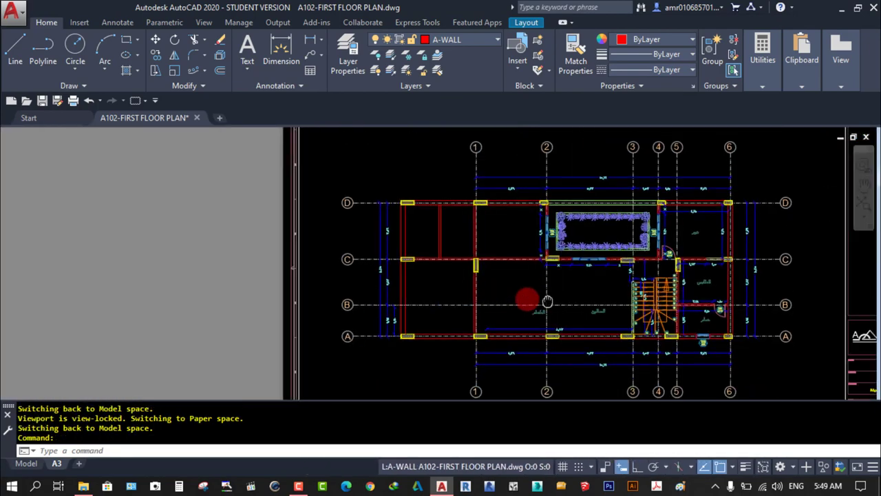
{"action": "scroll", "coordinate": [547, 300], "scroll_direction": "up", "scroll_amount": 2}
{"action": "scroll", "coordinate": [649, 250], "scroll_direction": "up", "scroll_amount": 3}
{"action": "scroll", "coordinate": [590, 271], "scroll_direction": "down", "scroll_amount": 5}
{"action": "middle_click_drag", "start_coordinate": [433, 299], "coordinate": [471, 244]}
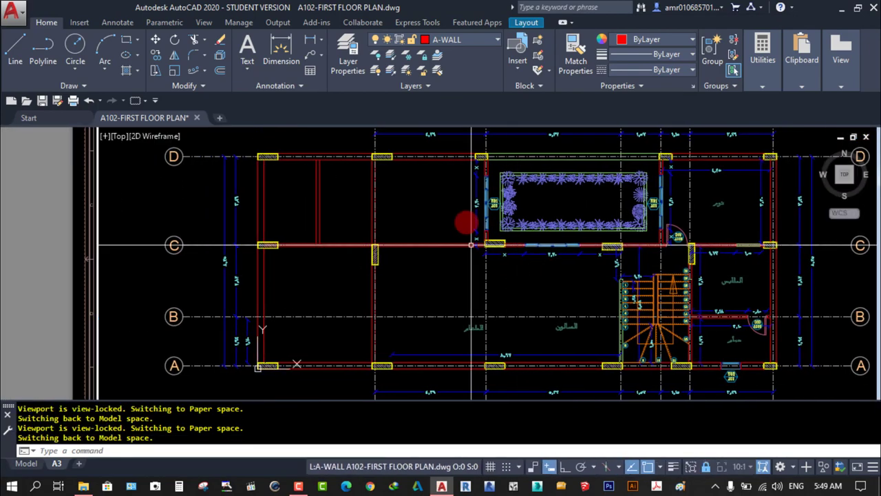
{"action": "scroll", "coordinate": [433, 289], "scroll_direction": "up", "scroll_amount": 1}
{"action": "scroll", "coordinate": [458, 309], "scroll_direction": "down", "scroll_amount": 1}
{"action": "mouse_move", "coordinate": [434, 301]}
{"action": "middle_mouse_down"}
{"action": "mouse_move", "coordinate": [444, 276]}
{"action": "mouse_move", "coordinate": [606, 280]}
{"action": "middle_mouse_up"}
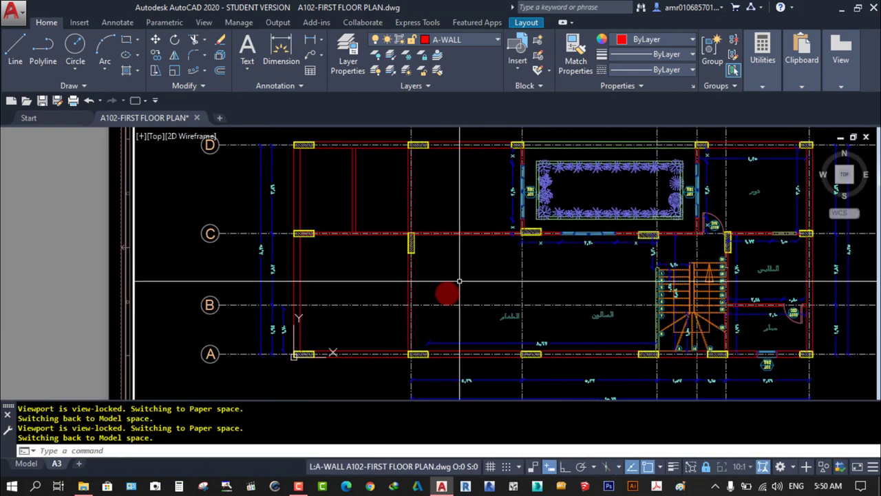
{"action": "scroll", "coordinate": [459, 280], "scroll_direction": "up", "scroll_amount": 2}
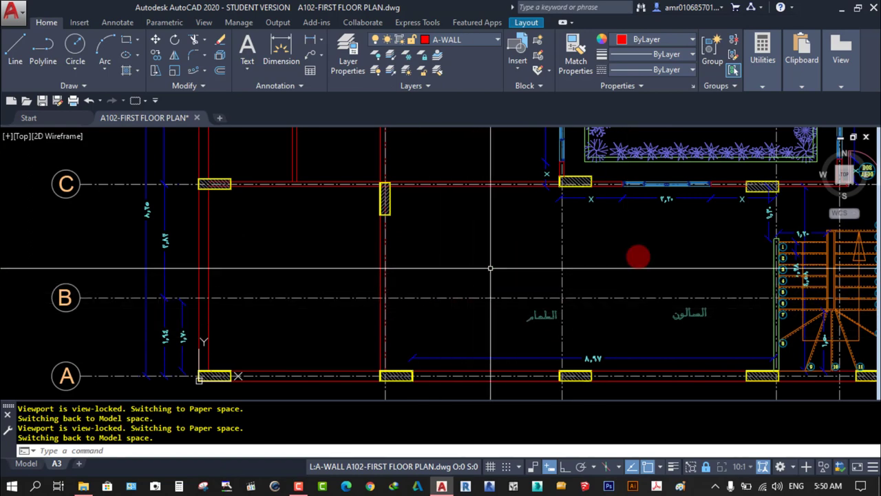
{"action": "scroll", "coordinate": [619, 331], "scroll_direction": "down", "scroll_amount": 4}
{"action": "scroll", "coordinate": [571, 305], "scroll_direction": "up", "scroll_amount": 1}
{"action": "scroll", "coordinate": [523, 252], "scroll_direction": "up", "scroll_amount": 1}
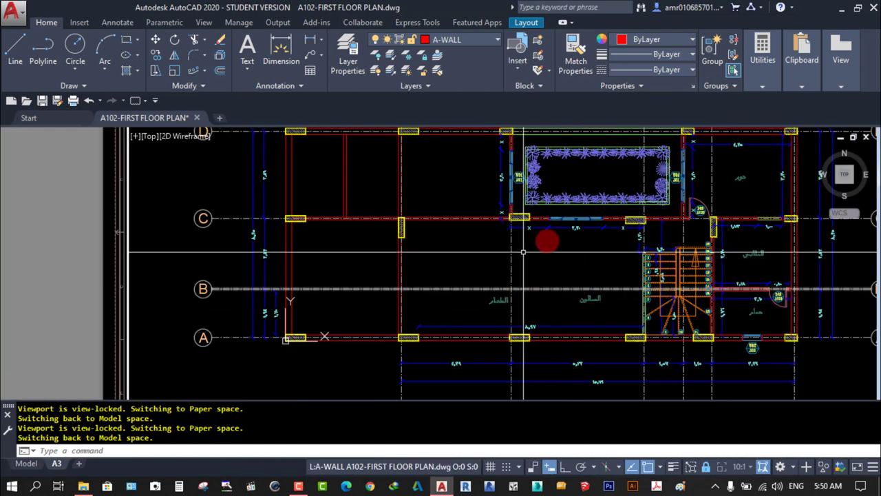
{"action": "scroll", "coordinate": [524, 281], "scroll_direction": "down", "scroll_amount": 2}
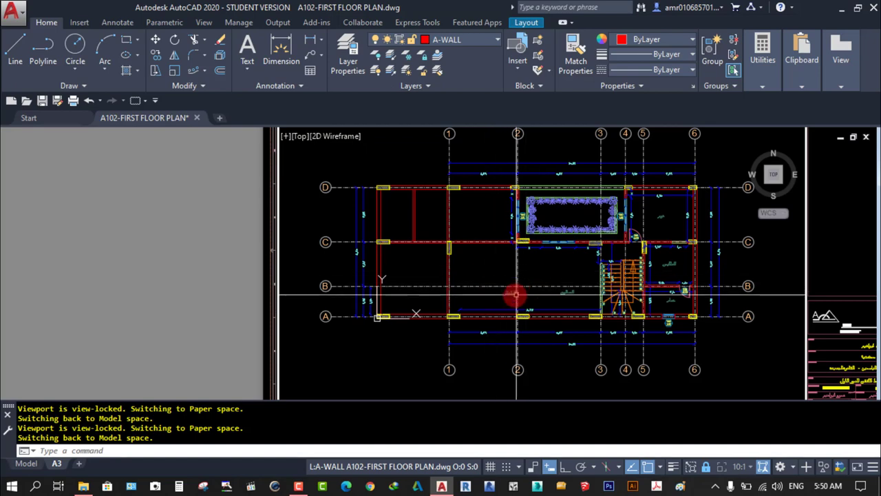
{"action": "scroll", "coordinate": [516, 295], "scroll_direction": "up", "scroll_amount": 2}
{"action": "scroll", "coordinate": [536, 316], "scroll_direction": "up", "scroll_amount": 2}
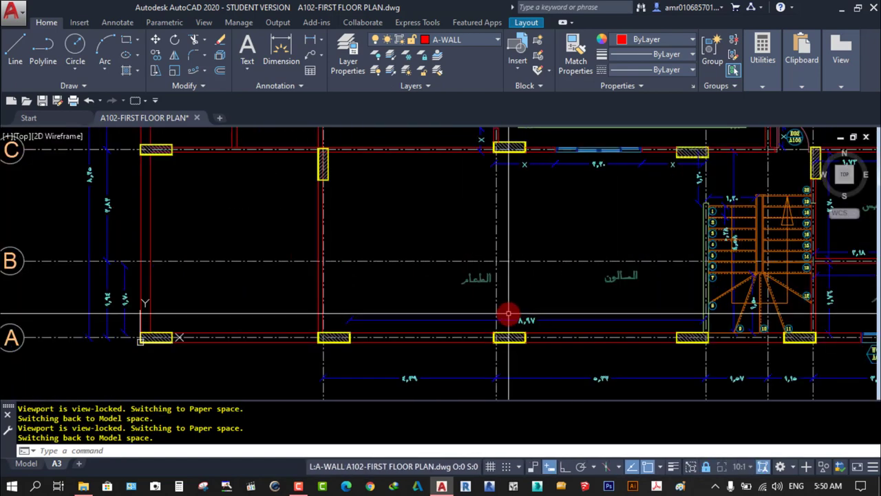
{"action": "scroll", "coordinate": [549, 322], "scroll_direction": "down", "scroll_amount": 2}
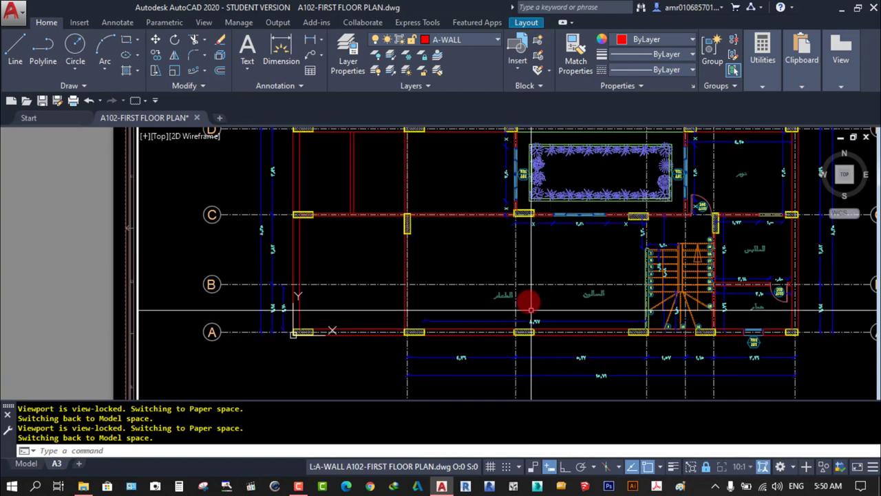
{"action": "scroll", "coordinate": [475, 298], "scroll_direction": "down", "scroll_amount": 2}
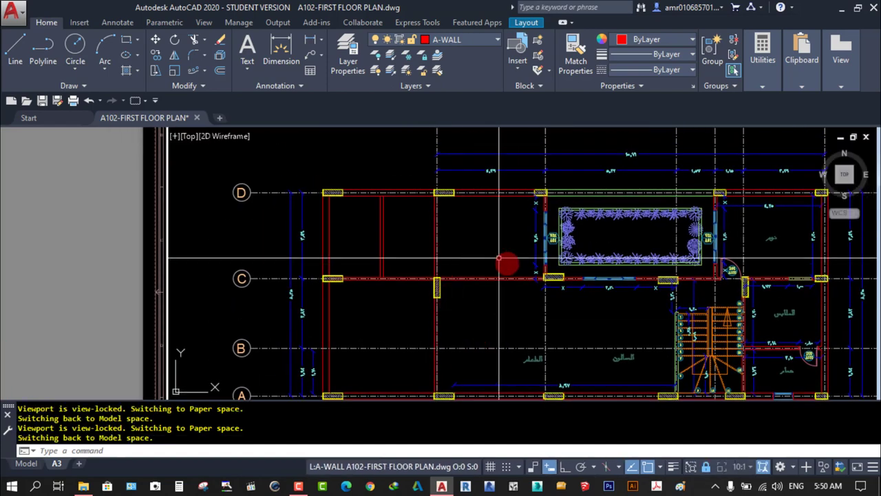
{"action": "scroll", "coordinate": [507, 257], "scroll_direction": "down", "scroll_amount": 3}
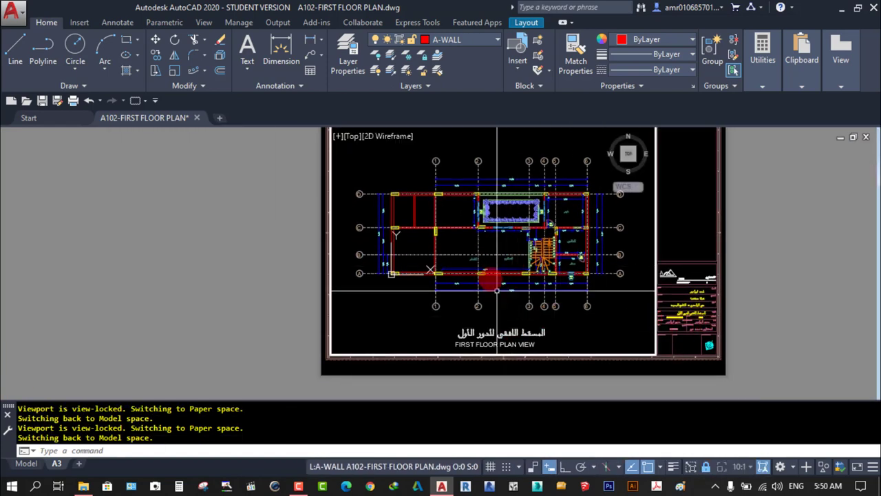
{"action": "scroll", "coordinate": [487, 240], "scroll_direction": "up", "scroll_amount": 2}
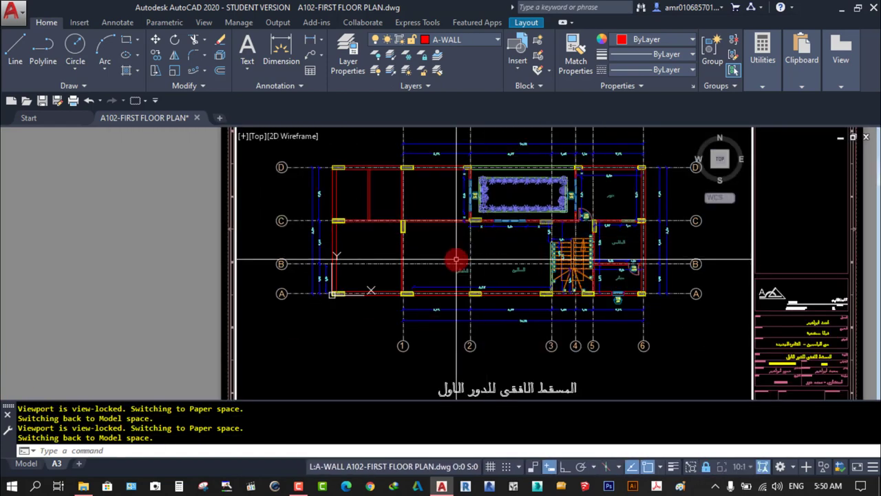
{"action": "scroll", "coordinate": [403, 222], "scroll_direction": "up", "scroll_amount": 1}
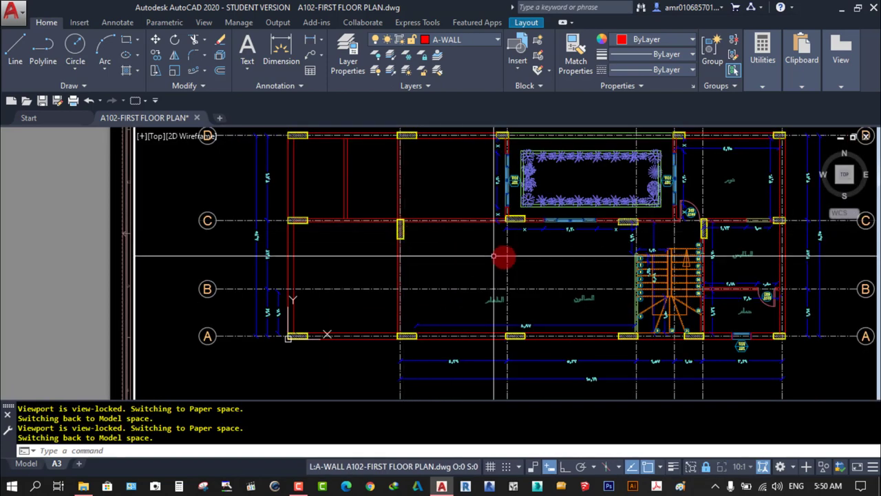
{"action": "middle_click_drag", "start_coordinate": [502, 262], "coordinate": [496, 303]}
{"action": "scroll", "coordinate": [496, 298], "scroll_direction": "up", "scroll_amount": 1}
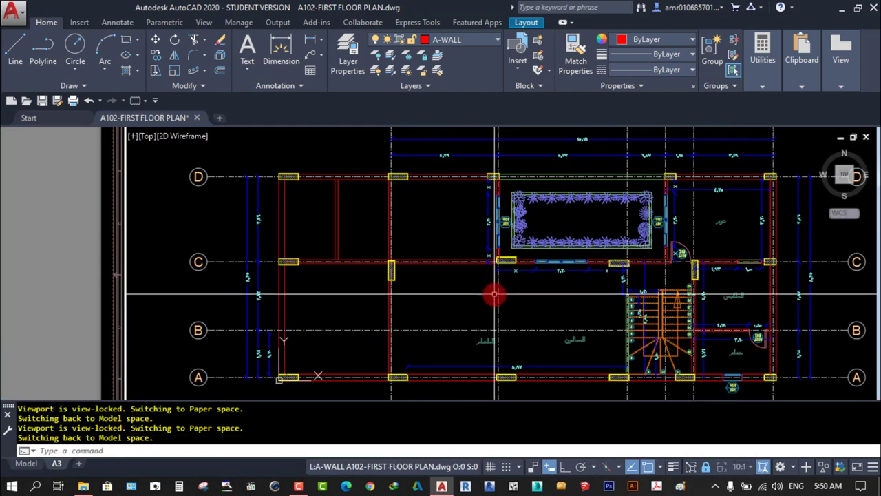
{"action": "scroll", "coordinate": [494, 294], "scroll_direction": "down", "scroll_amount": 1}
{"action": "scroll", "coordinate": [523, 220], "scroll_direction": "down", "scroll_amount": 1}
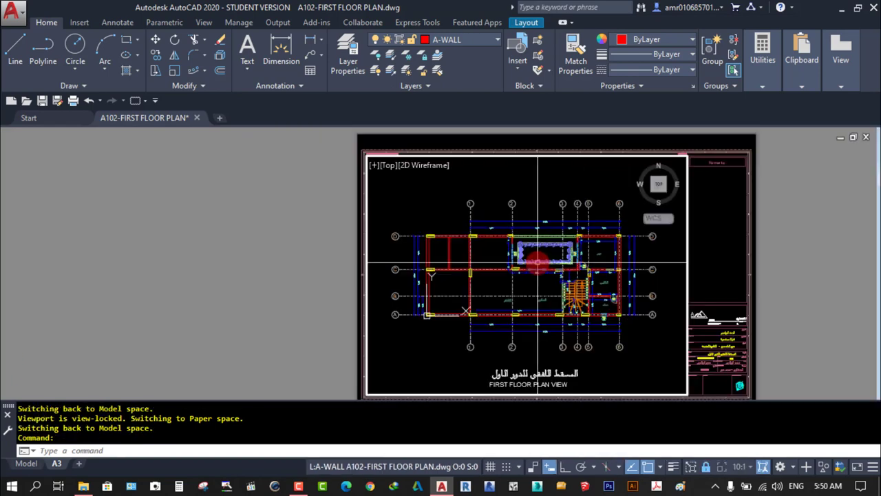
{"action": "scroll", "coordinate": [574, 273], "scroll_direction": "down", "scroll_amount": 1}
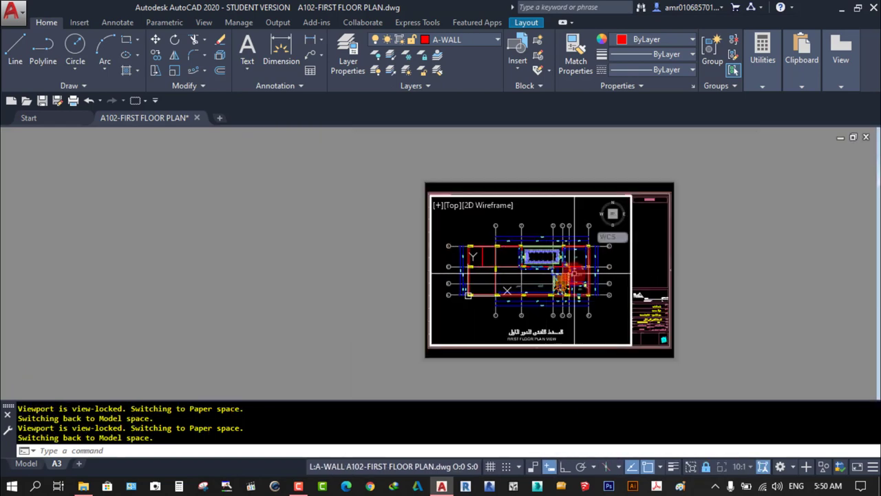
- Return to paper space, then switch to the Model tab and zoom over the whole plan
{"action": "double_click", "coordinate": [348, 285]}
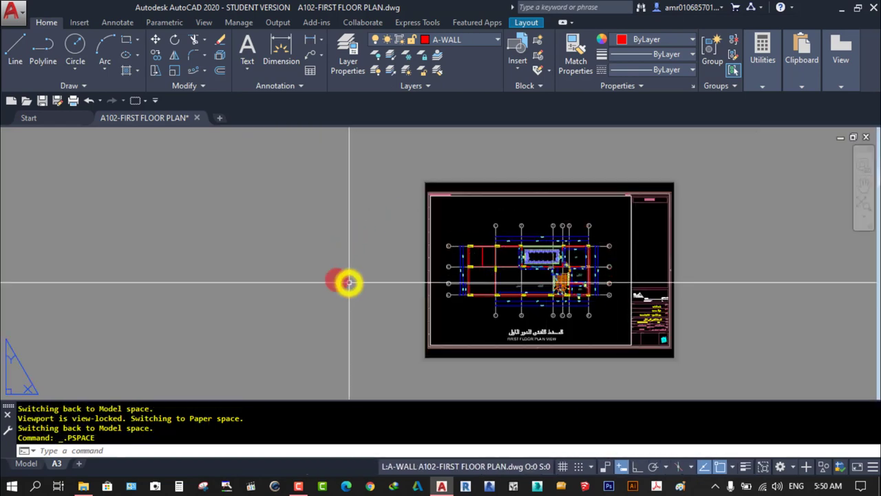
{"action": "left_click", "coordinate": [863, 204]}
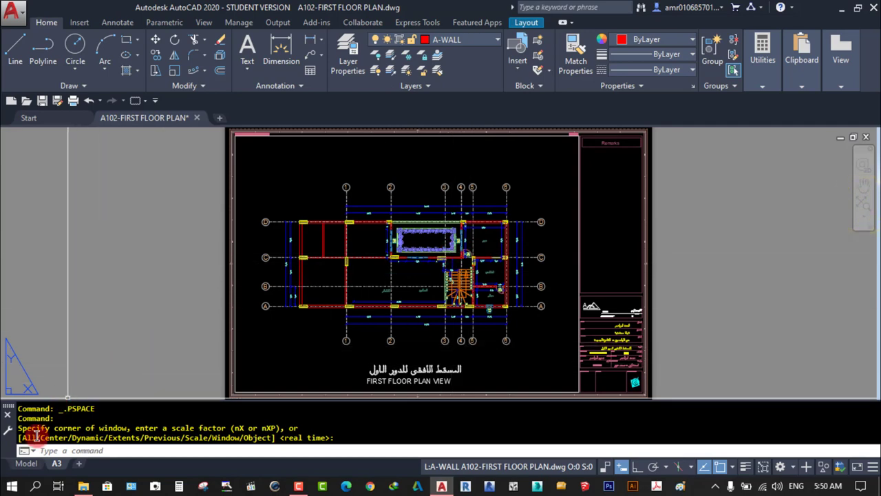
{"action": "left_click", "coordinate": [29, 464]}
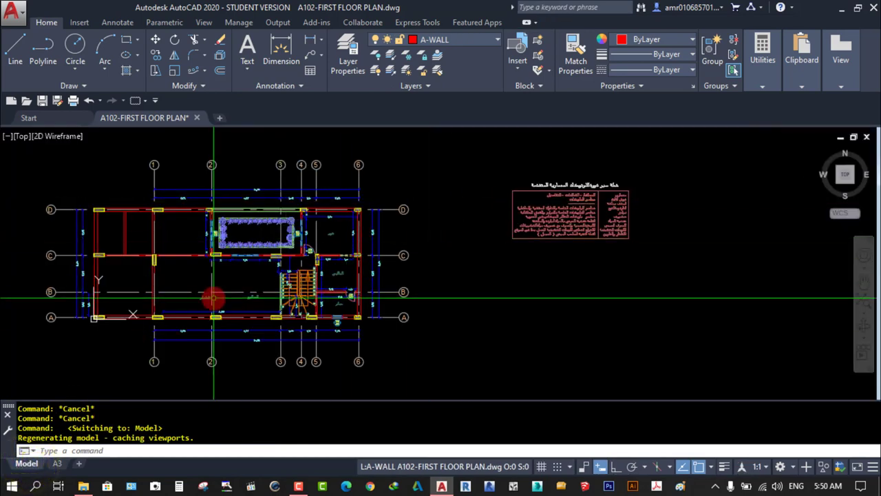
{"action": "scroll", "coordinate": [284, 268], "scroll_direction": "down", "scroll_amount": 3}
{"action": "scroll", "coordinate": [619, 186], "scroll_direction": "up", "scroll_amount": 5}
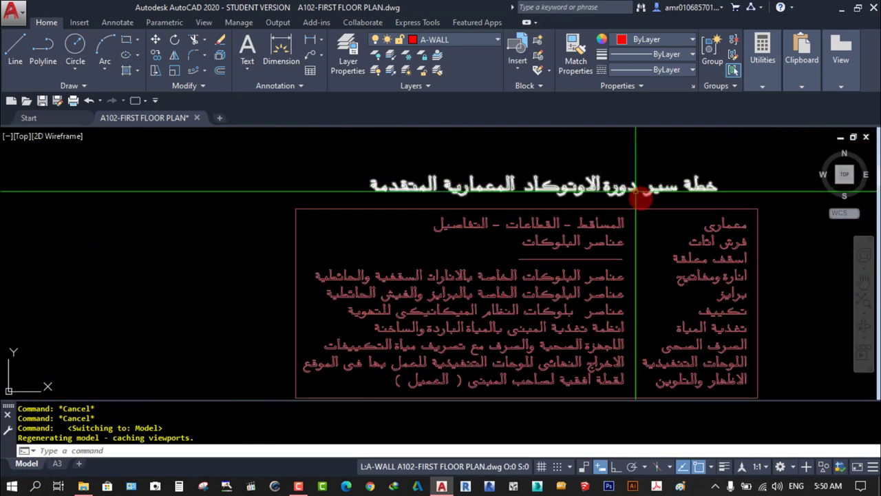
{"action": "scroll", "coordinate": [702, 234], "scroll_direction": "up", "scroll_amount": 2}
{"action": "scroll", "coordinate": [591, 237], "scroll_direction": "up", "scroll_amount": 2}
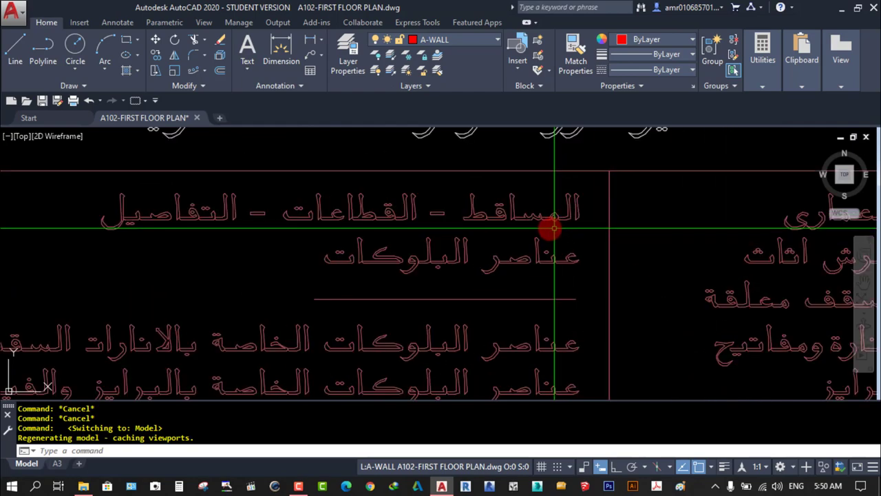
{"action": "scroll", "coordinate": [533, 219], "scroll_direction": "down", "scroll_amount": 5}
{"action": "scroll", "coordinate": [295, 285], "scroll_direction": "down", "scroll_amount": 3}
{"action": "scroll", "coordinate": [603, 232], "scroll_direction": "up", "scroll_amount": 3}
{"action": "scroll", "coordinate": [452, 295], "scroll_direction": "down", "scroll_amount": 3}
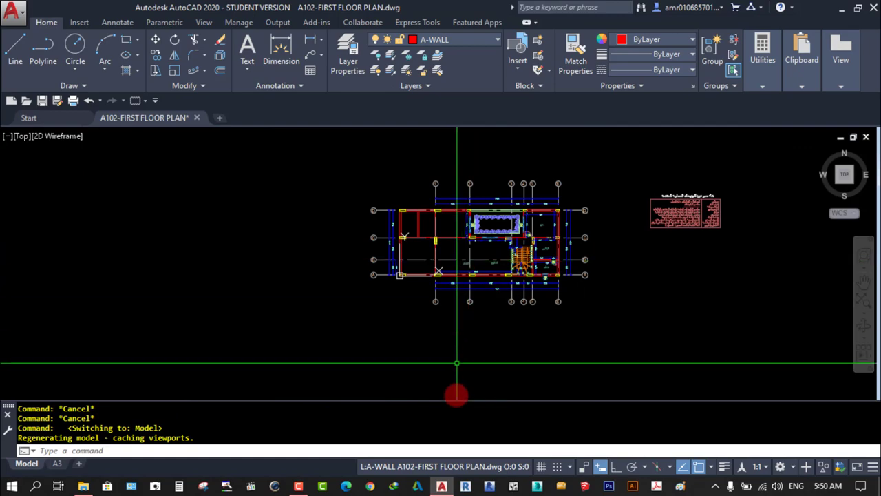
- Check A102-FIRST FLOOR PLAN.dwg in the 1- A folder, then return to AutoCAD
{"action": "left_click", "coordinate": [84, 486]}
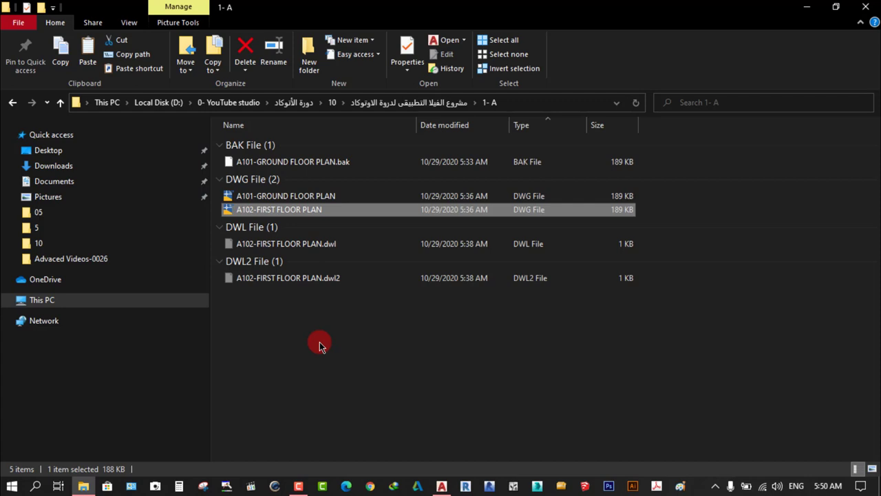
{"action": "left_click", "coordinate": [441, 486]}
- Zoom in and out across the model space to inspect grids 1–6 and A–D and the new C–D wall
{"action": "scroll", "coordinate": [420, 254], "scroll_direction": "up", "scroll_amount": 4}
{"action": "scroll", "coordinate": [454, 241], "scroll_direction": "up", "scroll_amount": 2}
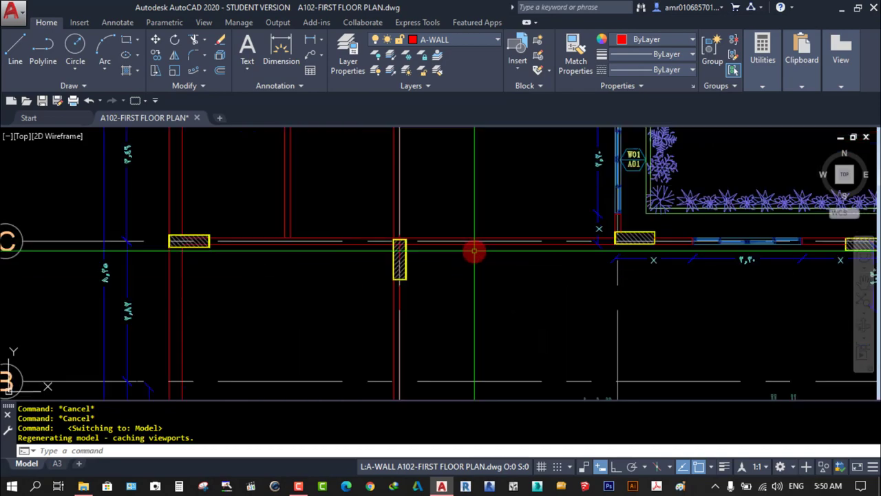
{"action": "scroll", "coordinate": [505, 281], "scroll_direction": "up", "scroll_amount": 1}
{"action": "scroll", "coordinate": [509, 275], "scroll_direction": "down", "scroll_amount": 5}
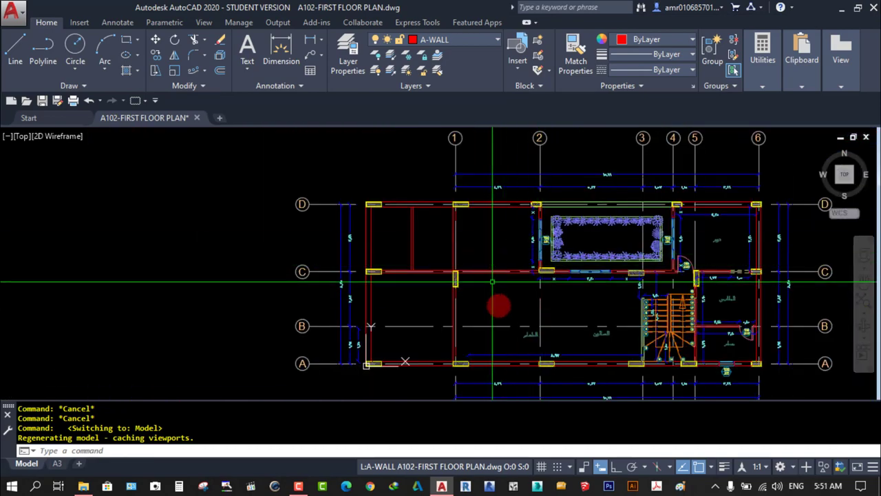
{"action": "scroll", "coordinate": [695, 268], "scroll_direction": "up", "scroll_amount": 3}
{"action": "scroll", "coordinate": [698, 269], "scroll_direction": "down", "scroll_amount": 3}
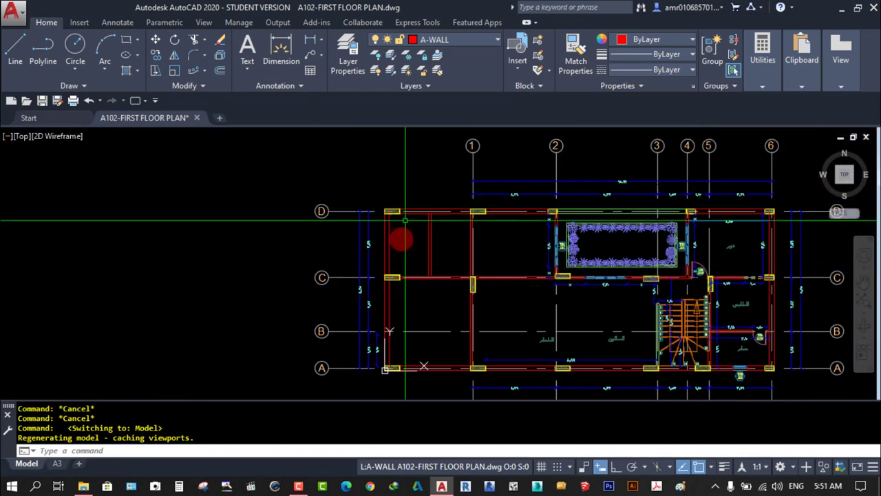
{"action": "scroll", "coordinate": [427, 247], "scroll_direction": "up", "scroll_amount": 3}
{"action": "scroll", "coordinate": [413, 283], "scroll_direction": "up", "scroll_amount": 2}
{"action": "scroll", "coordinate": [400, 289], "scroll_direction": "down", "scroll_amount": 3}
{"action": "scroll", "coordinate": [482, 287], "scroll_direction": "down", "scroll_amount": 3}
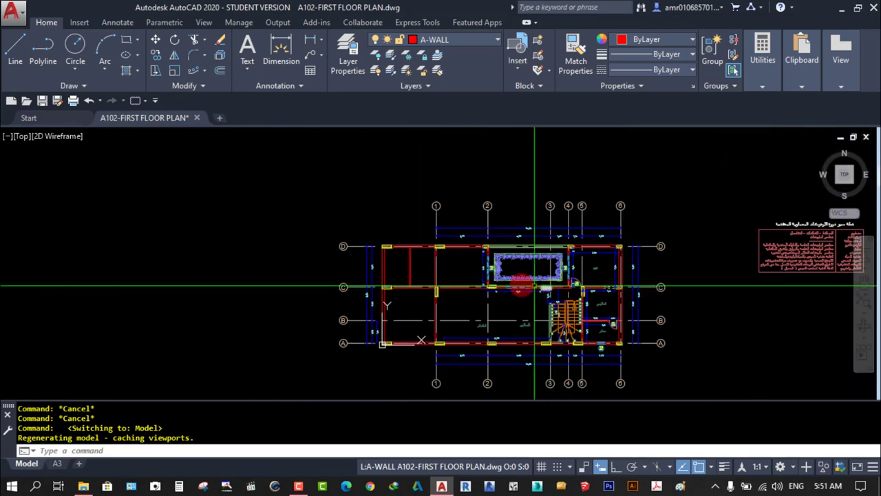
{"action": "scroll", "coordinate": [398, 320], "scroll_direction": "up", "scroll_amount": 4}
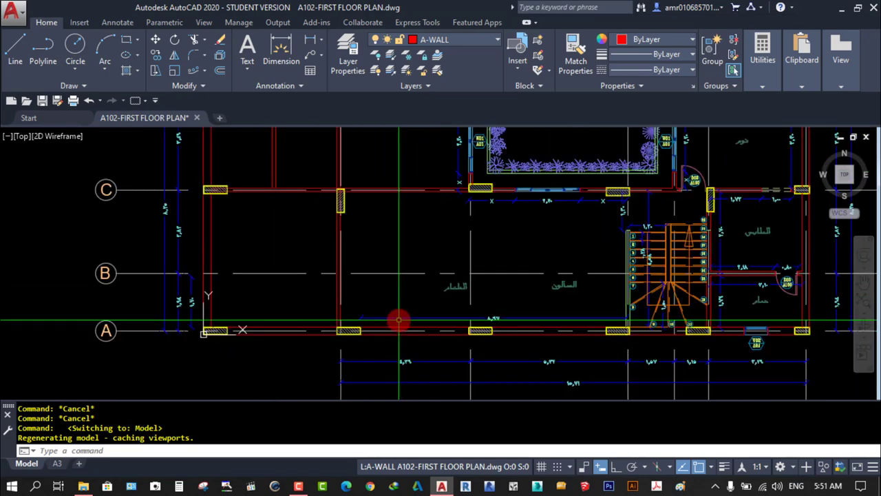
{"action": "scroll", "coordinate": [331, 267], "scroll_direction": "down", "scroll_amount": 2}
{"action": "scroll", "coordinate": [309, 251], "scroll_direction": "up", "scroll_amount": 2}
{"action": "scroll", "coordinate": [303, 273], "scroll_direction": "down", "scroll_amount": 2}
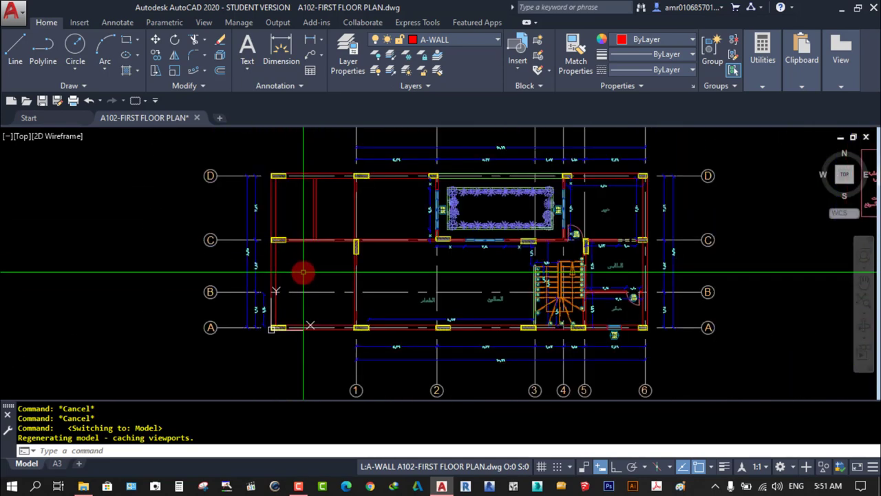
{"action": "scroll", "coordinate": [370, 304], "scroll_direction": "down", "scroll_amount": 1}
{"action": "scroll", "coordinate": [403, 270], "scroll_direction": "up", "scroll_amount": 4}
{"action": "scroll", "coordinate": [401, 277], "scroll_direction": "down", "scroll_amount": 3}
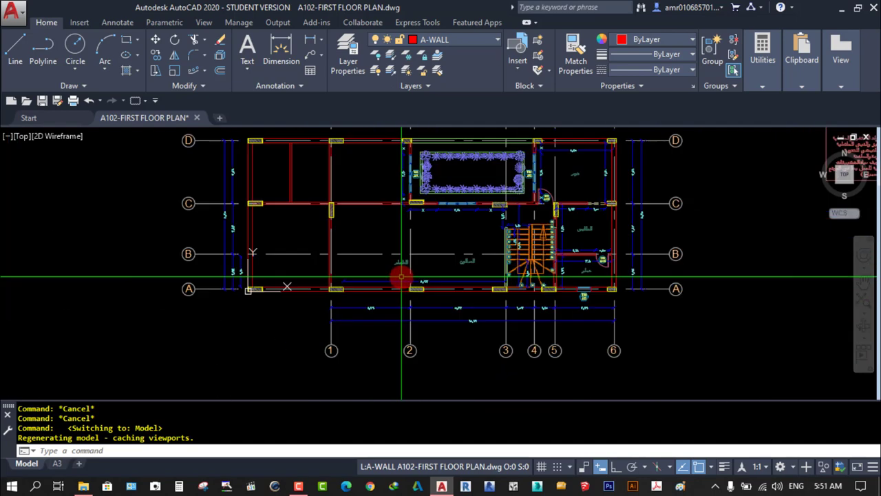
{"action": "scroll", "coordinate": [401, 277], "scroll_direction": "up", "scroll_amount": 1}
{"action": "scroll", "coordinate": [448, 311], "scroll_direction": "down", "scroll_amount": 1}
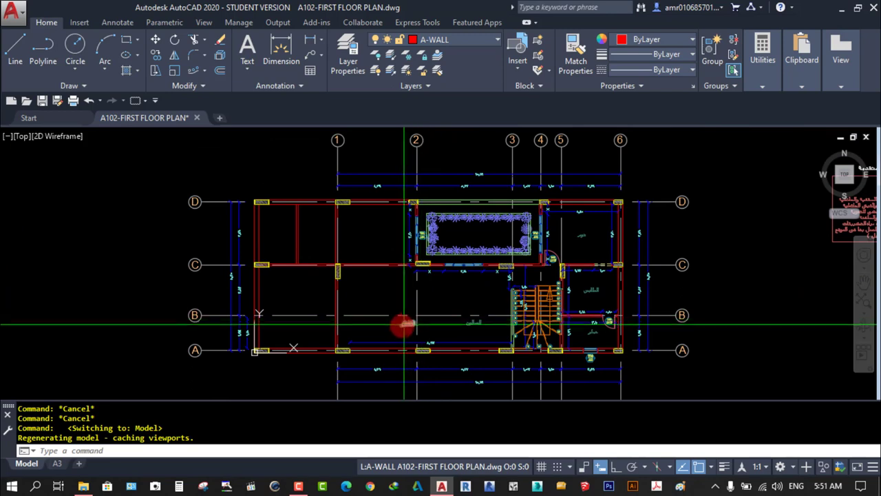
{"action": "scroll", "coordinate": [329, 259], "scroll_direction": "up", "scroll_amount": 1}
{"action": "scroll", "coordinate": [407, 196], "scroll_direction": "down", "scroll_amount": 1}
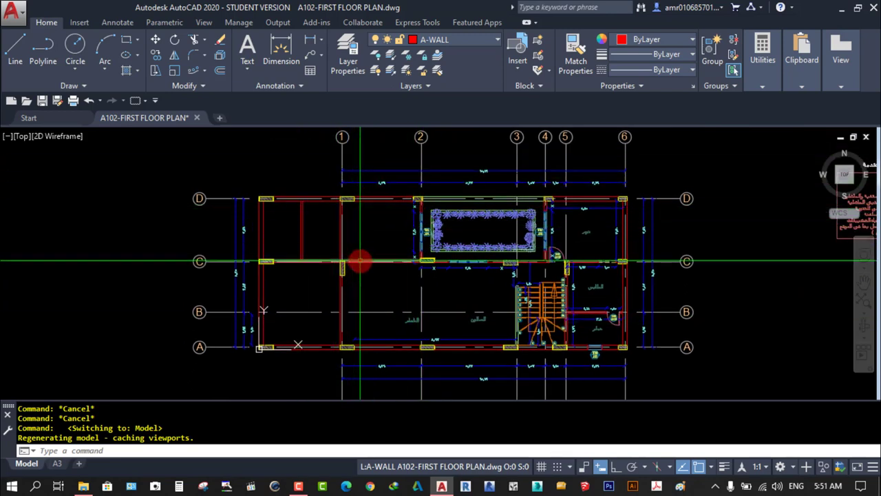
{"action": "scroll", "coordinate": [361, 260], "scroll_direction": "down", "scroll_amount": 1}
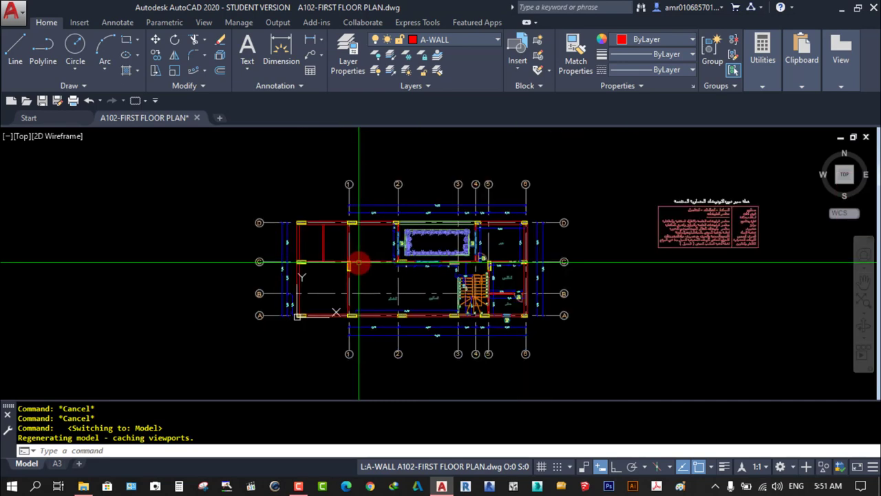
- Zoom to extents to fit the plan and legend, then return to the first-floor plan drawing
{"action": "left_click", "coordinate": [865, 301]}
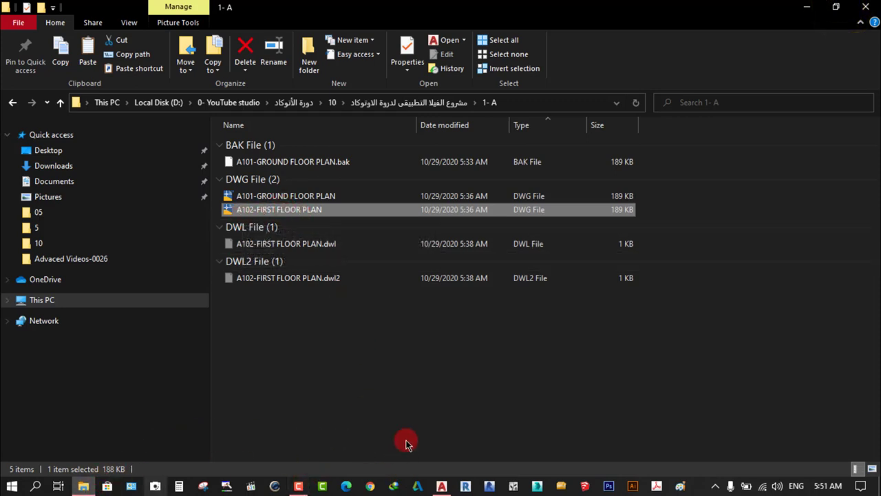
{"action": "left_click", "coordinate": [443, 486]}
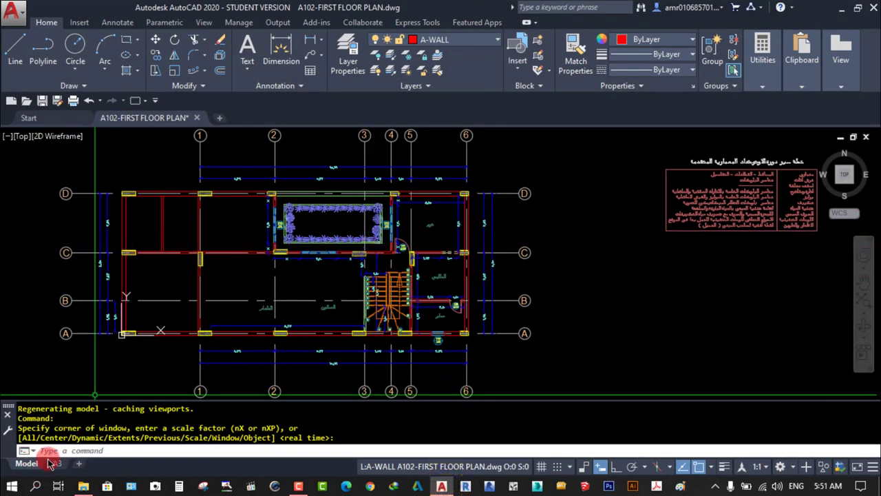
- Review the first-floor plan on the A3 layout sheet, then minimize AutoCAD
{"action": "left_click", "coordinate": [57, 464]}
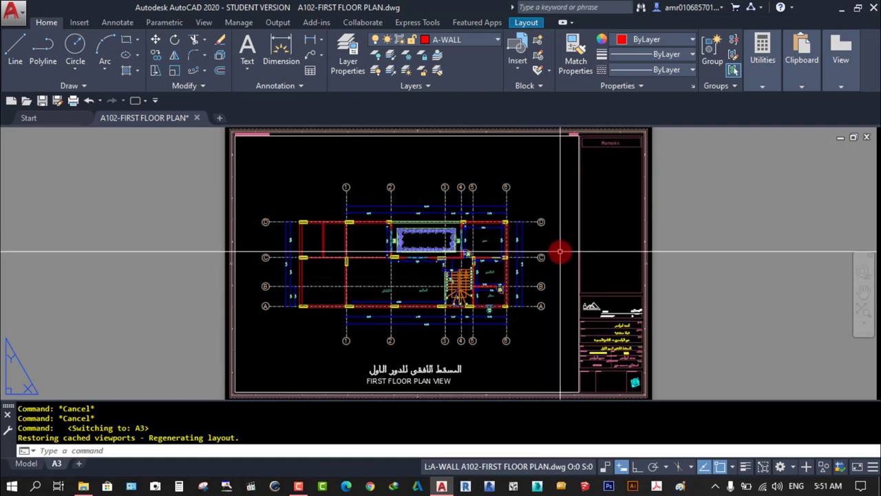
{"action": "left_click", "coordinate": [841, 8]}
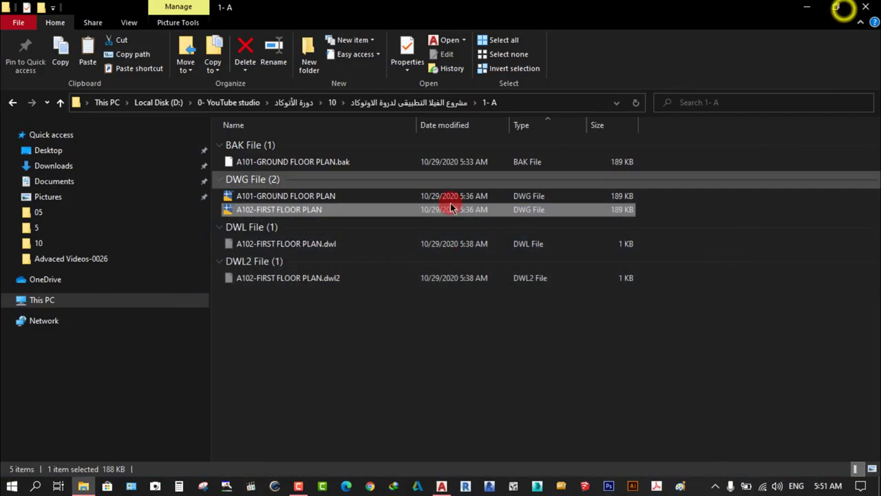
{"action": "left_click", "coordinate": [400, 336]}
{"action": "key", "text": "BackSpace"}
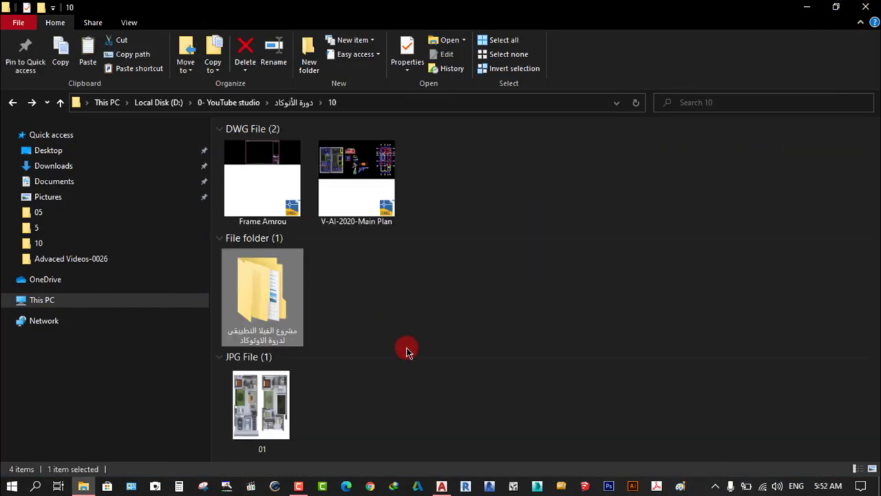
{"action": "left_click", "coordinate": [474, 305]}
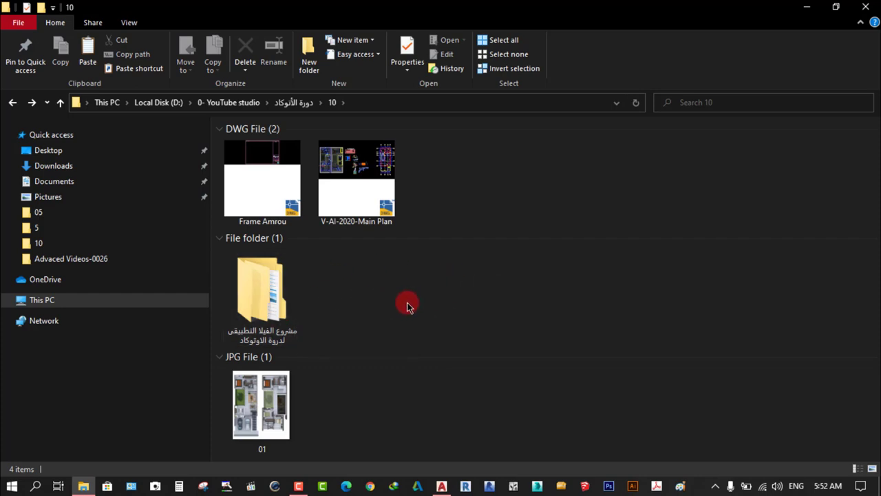
{"action": "double_click", "coordinate": [269, 285]}
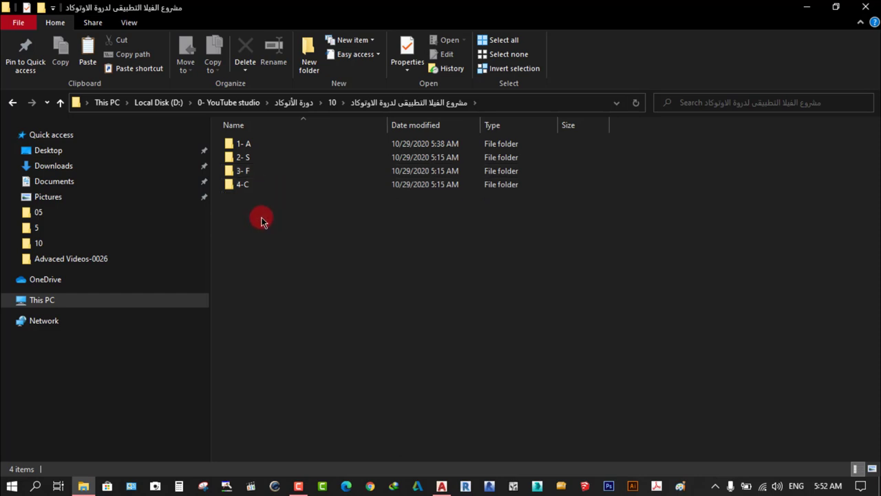
{"action": "left_click", "coordinate": [275, 233]}
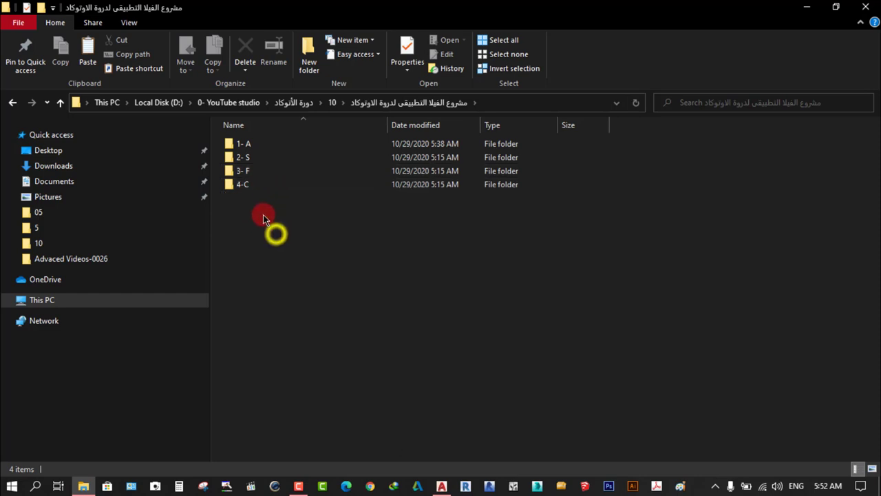
{"action": "left_click", "coordinate": [256, 282]}
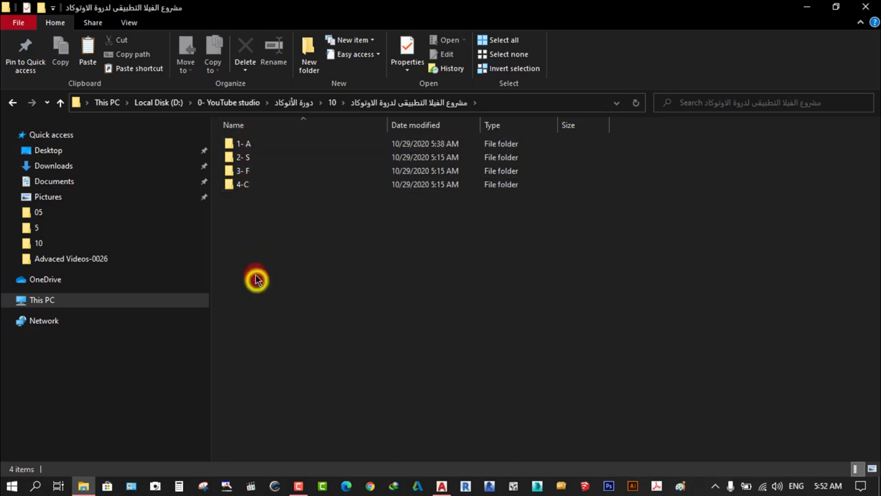
{"action": "double_click", "coordinate": [246, 145]}
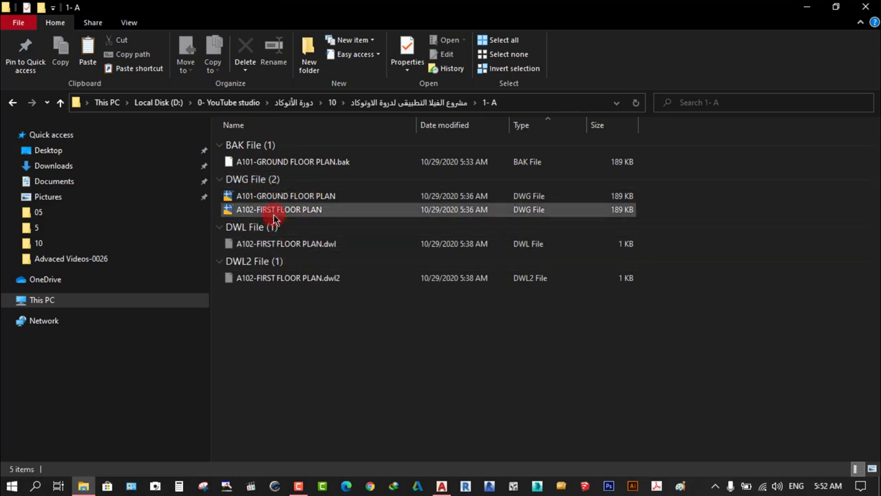
{"action": "left_click", "coordinate": [280, 210]}
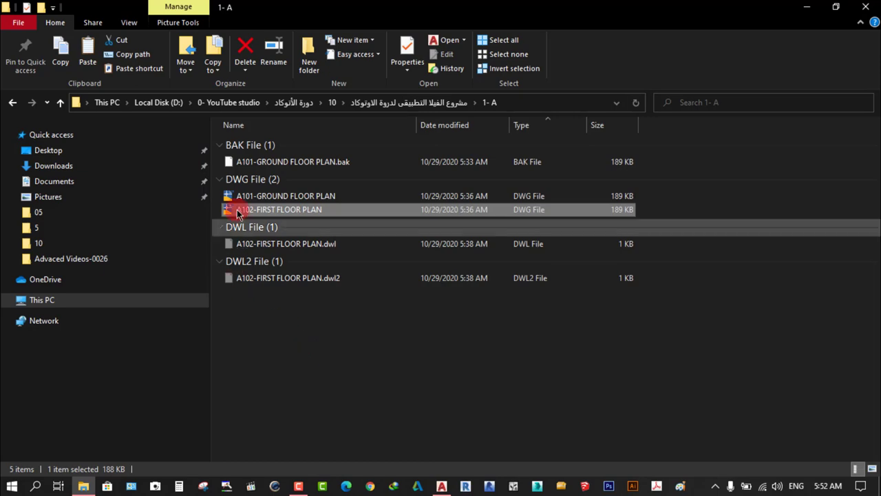
- Clear the file selection, restore AutoCAD's A3 layout, and zoom in and back out on it
{"action": "left_click", "coordinate": [332, 344]}
{"action": "left_click", "coordinate": [444, 487]}
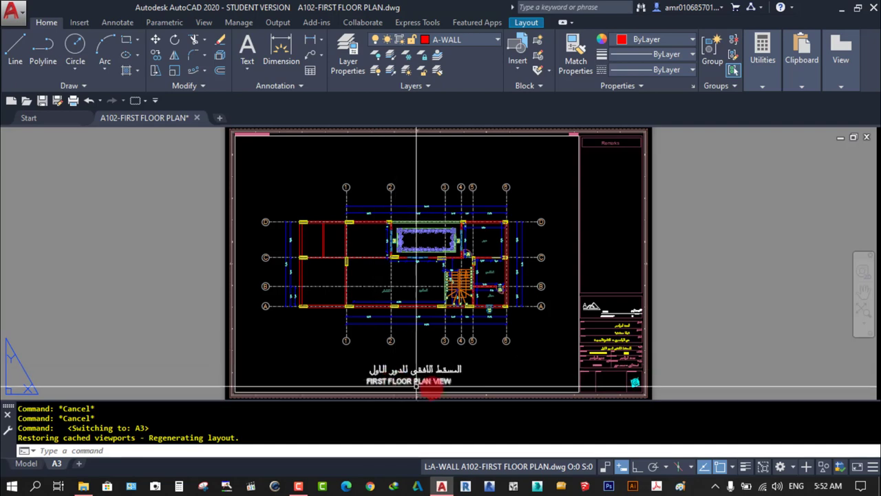
{"action": "scroll", "coordinate": [394, 375], "scroll_direction": "up", "scroll_amount": 5}
{"action": "scroll", "coordinate": [394, 330], "scroll_direction": "down", "scroll_amount": 5}
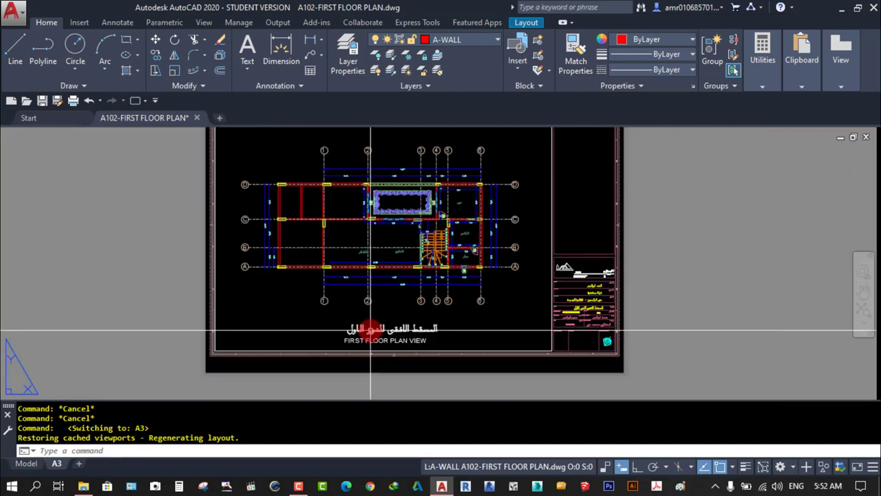
{"action": "scroll", "coordinate": [734, 238], "scroll_direction": "down", "scroll_amount": 3}
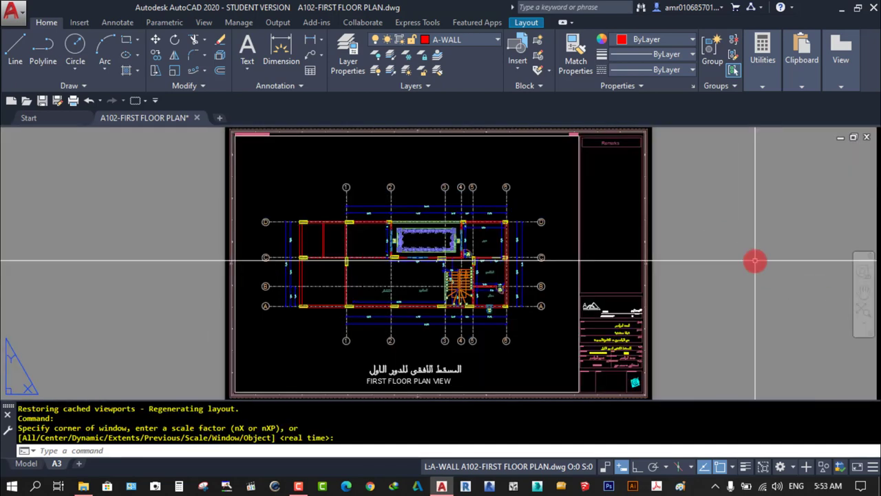